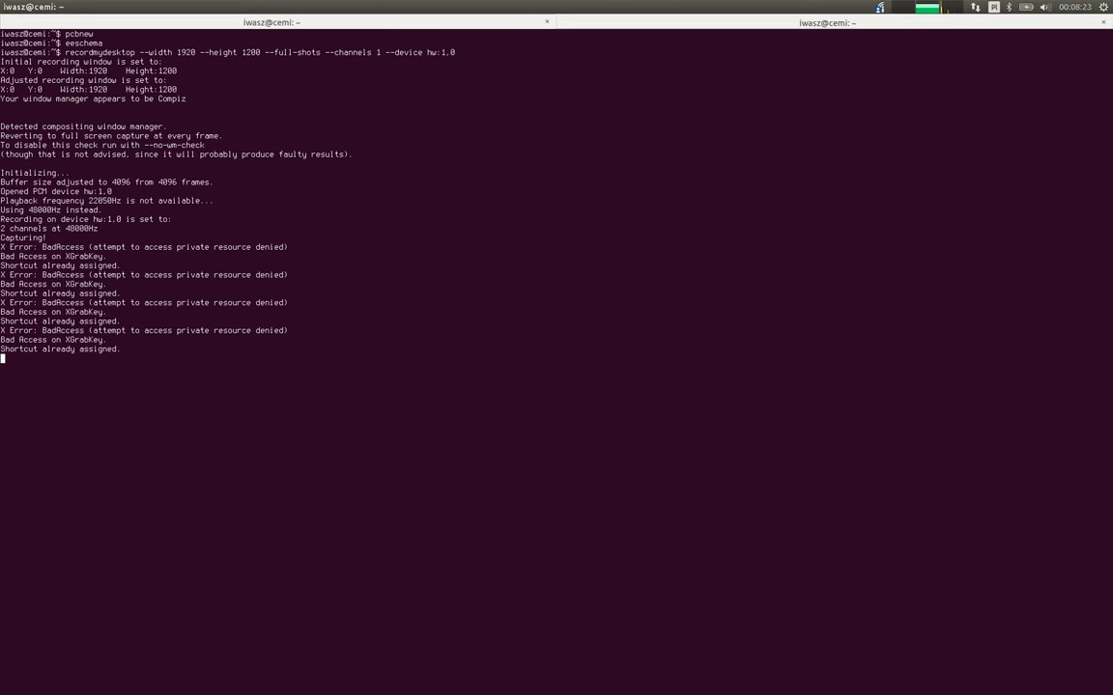
Open Z76.pdf from Files and zoom in on the drawing's C-C section view.
{"action": "left_click", "coordinate": [18, 76]}
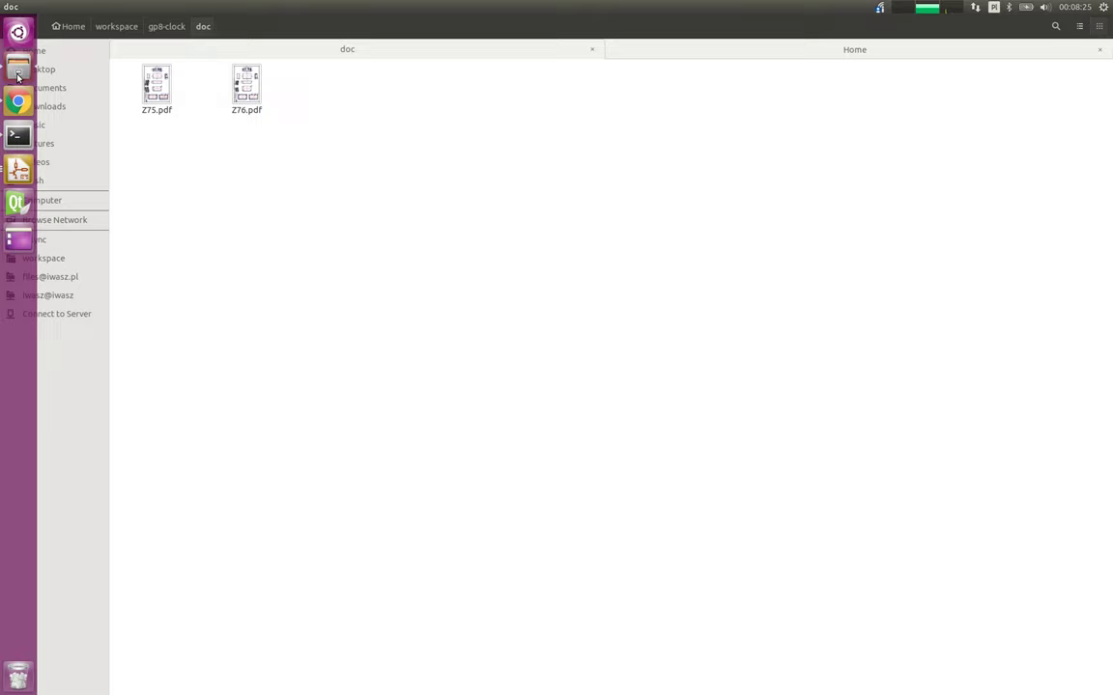
{"action": "double_click", "coordinate": [240, 99]}
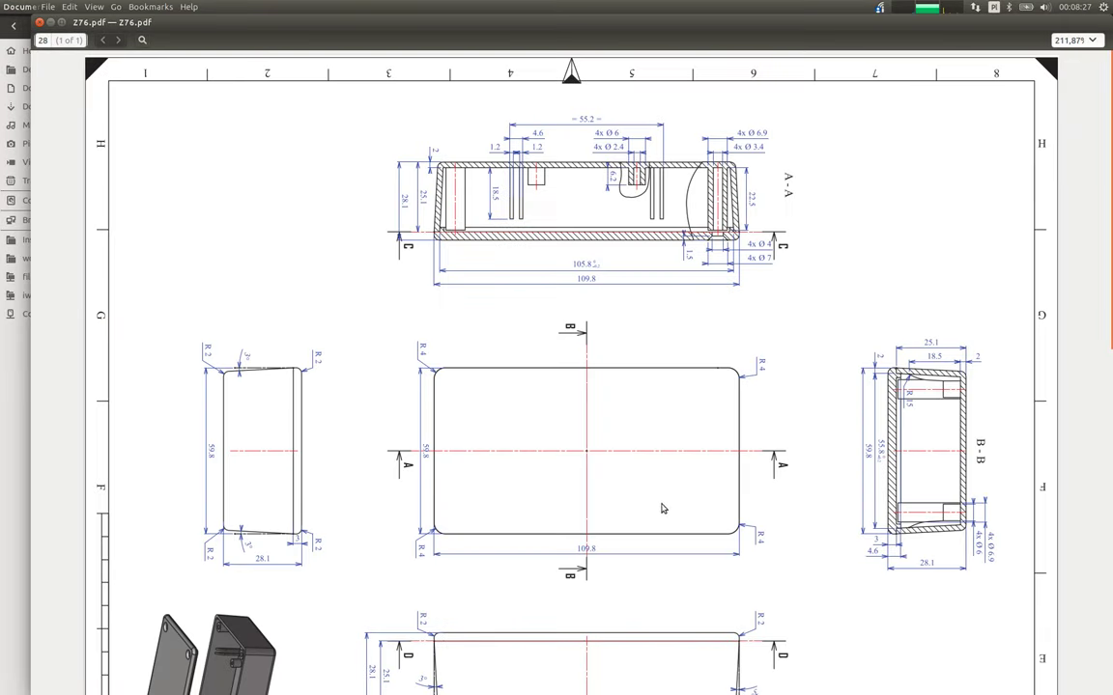
{"action": "scroll", "coordinate": [663, 509], "scroll_direction": "down", "scroll_amount": 5}
{"action": "scroll", "coordinate": [640, 471], "scroll_direction": "down", "scroll_amount": 5}
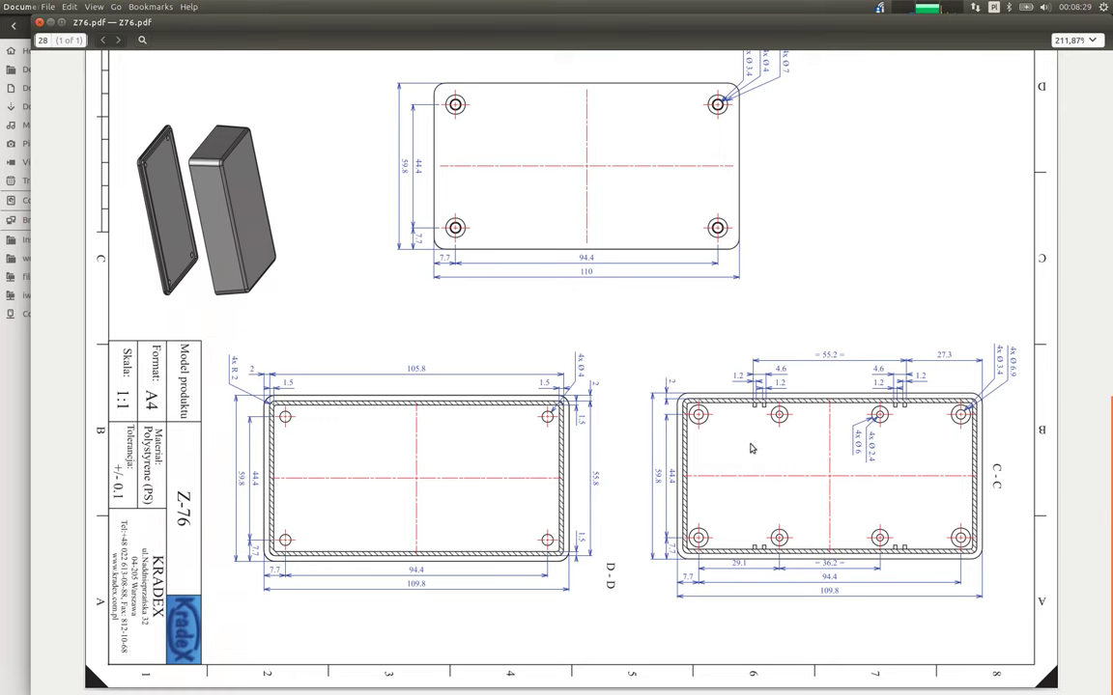
{"action": "left_click", "coordinate": [1093, 41]}
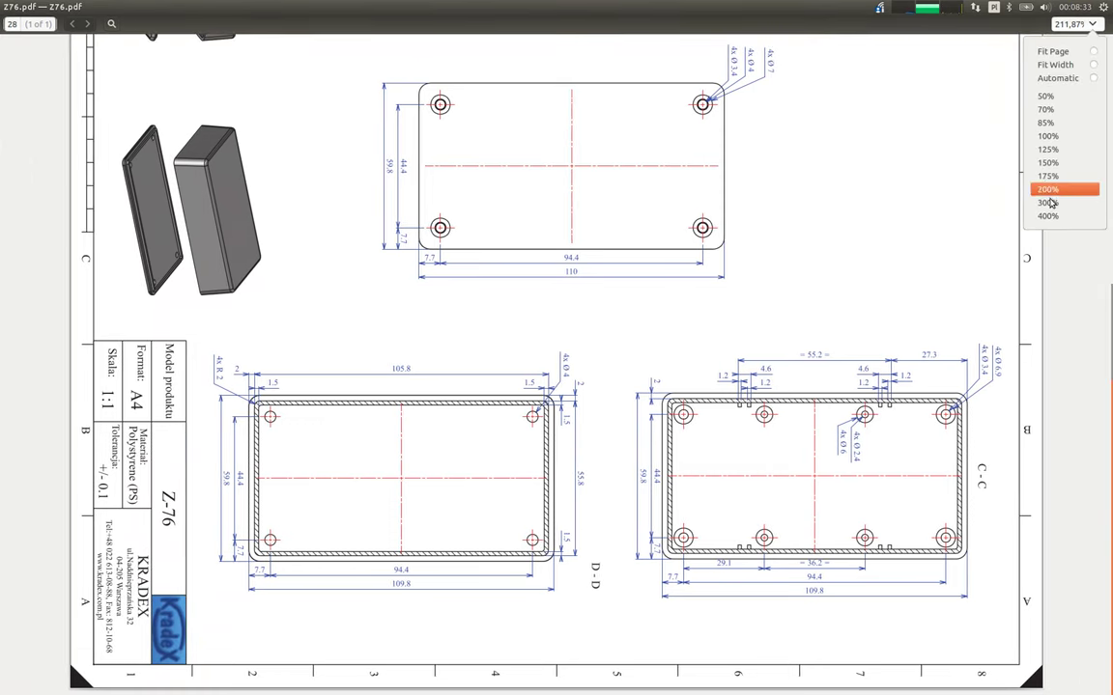
{"action": "left_click", "coordinate": [949, 205]}
{"action": "scroll", "coordinate": [905, 409], "scroll_direction": "down", "scroll_amount": 5}
{"action": "scroll", "coordinate": [477, 265], "scroll_direction": "right", "scroll_amount": 5}
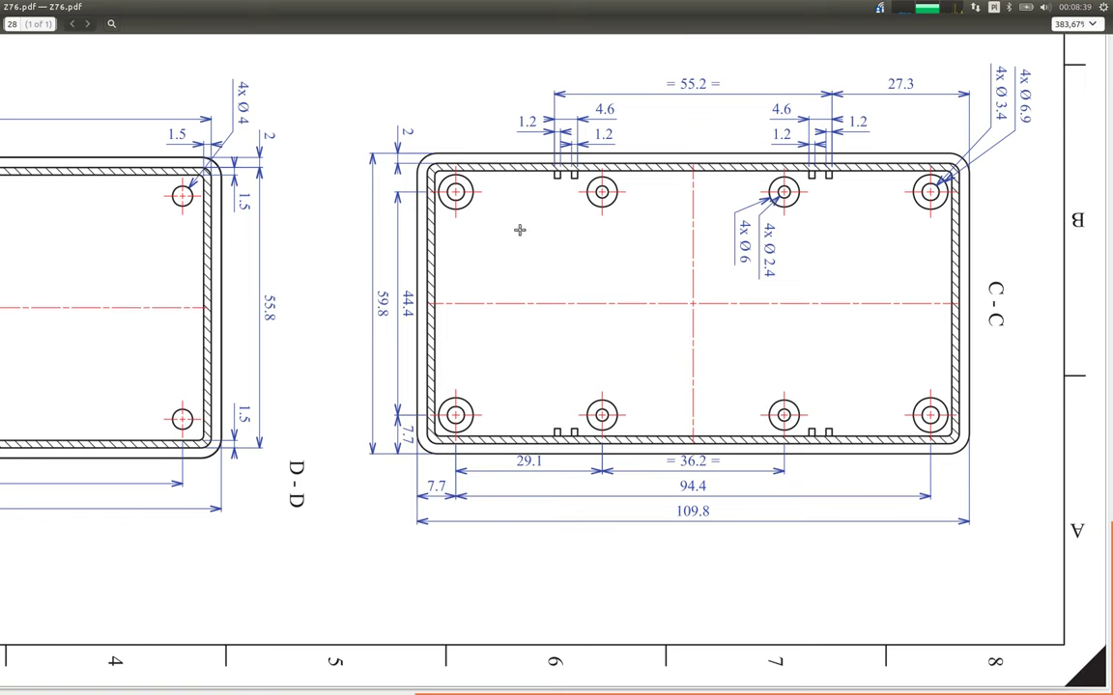
Capture an area screenshot of the C-C section and save it as aaa.png in Pictures.
{"action": "left_click_drag", "start_coordinate": [323, 61], "coordinate": [1040, 569]}
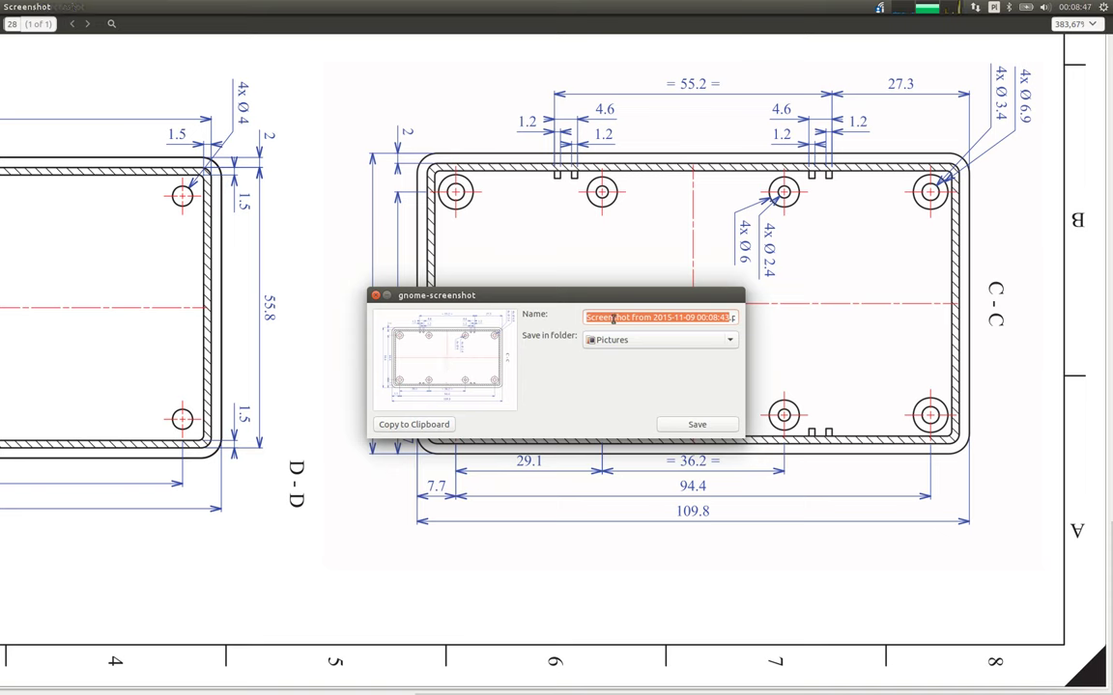
{"action": "triple_click", "coordinate": [614, 319]}
{"action": "type", "text": "aaa.png"}
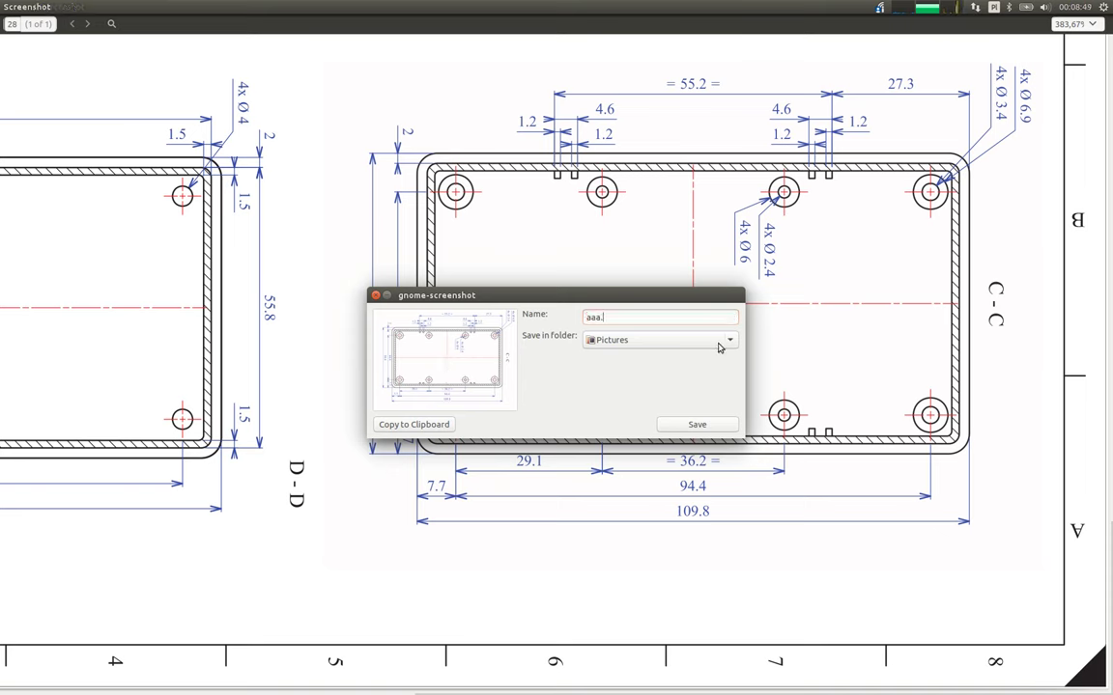
{"action": "left_click", "coordinate": [686, 424]}
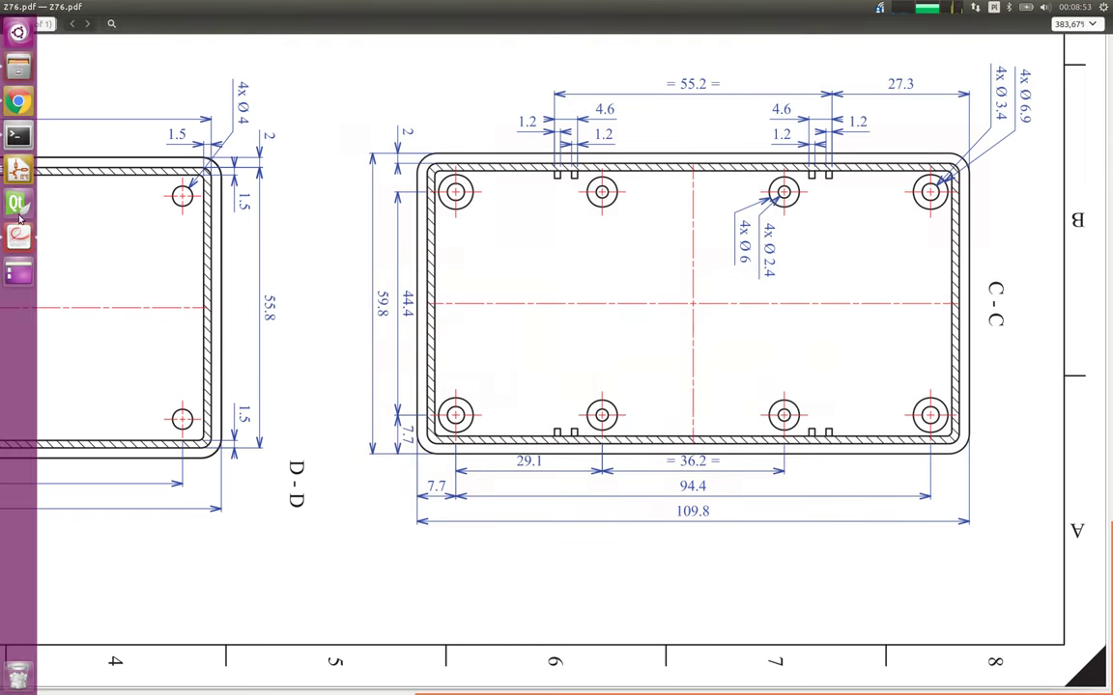
Search the Dash for 'ink' and launch Inkscape Vector Graphics Editor.
{"action": "left_click", "coordinate": [19, 32]}
{"action": "type", "text": "ink"}
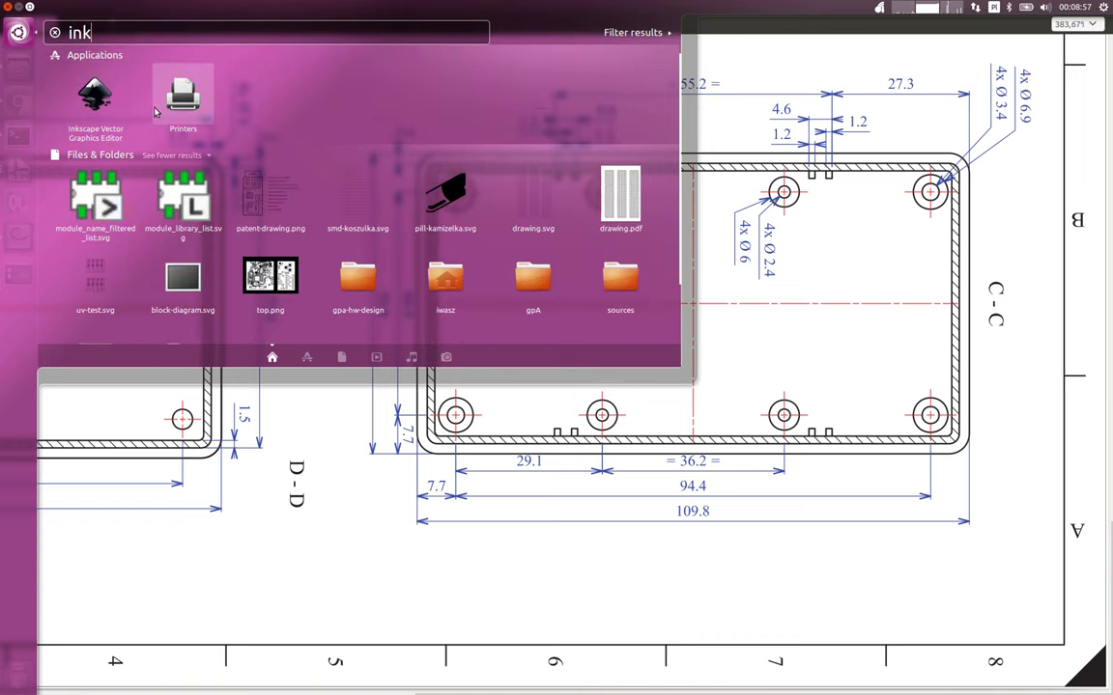
{"action": "left_click", "coordinate": [100, 106]}
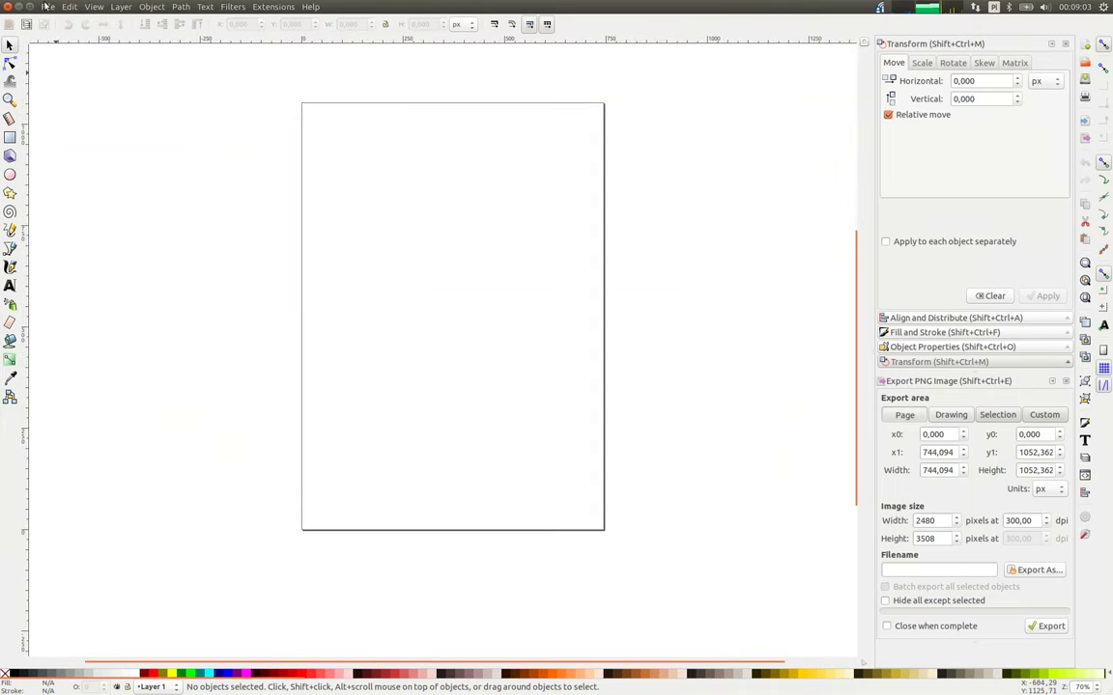
Set the document's default units to mm in Document Properties.
{"action": "left_click", "coordinate": [47, 7]}
{"action": "left_click", "coordinate": [89, 211]}
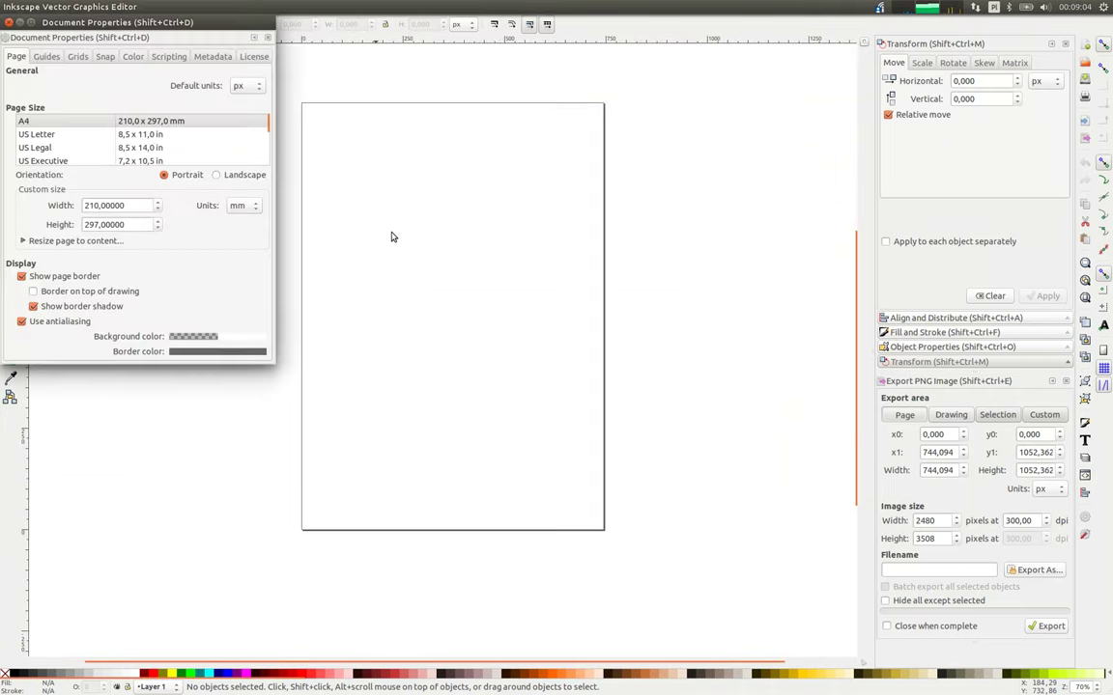
{"action": "left_click", "coordinate": [242, 86]}
{"action": "left_click", "coordinate": [241, 64]}
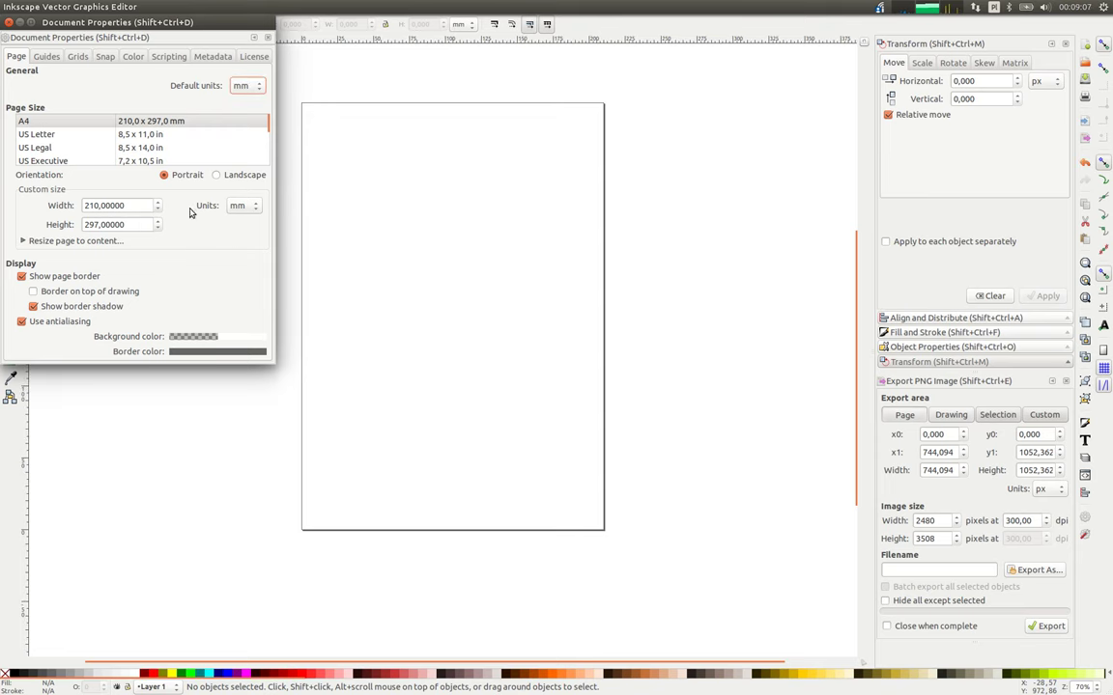
{"action": "left_click", "coordinate": [8, 21]}
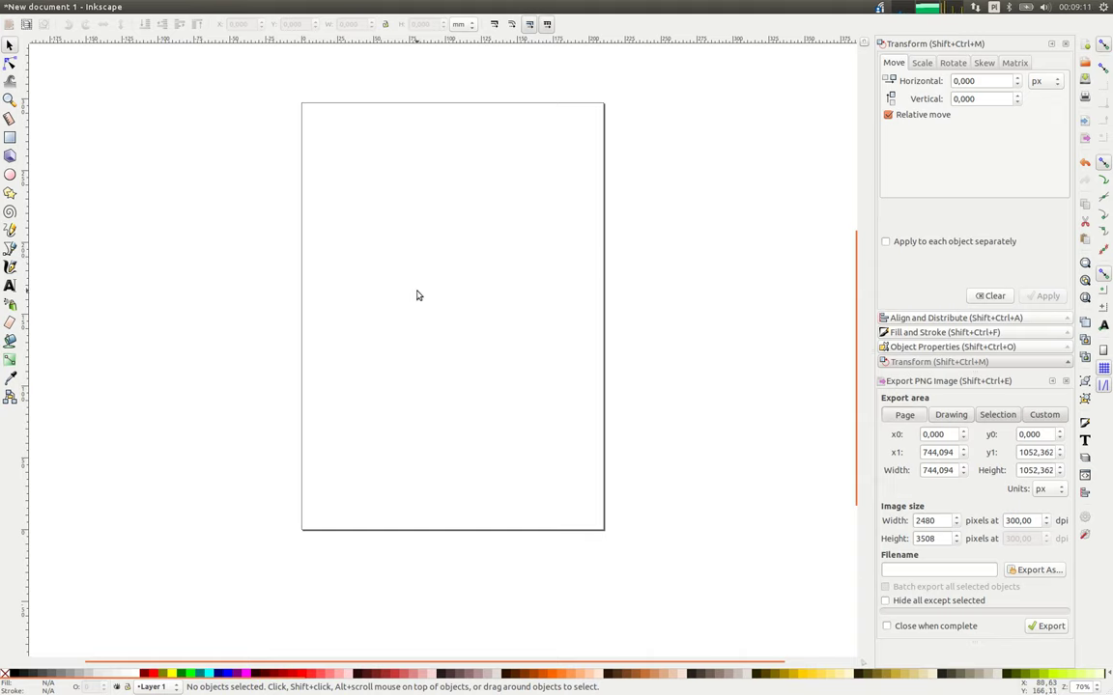
Save the document as aaa.svg in the home folder, then begin a file import.
{"action": "key", "text": "ctrl+s"}
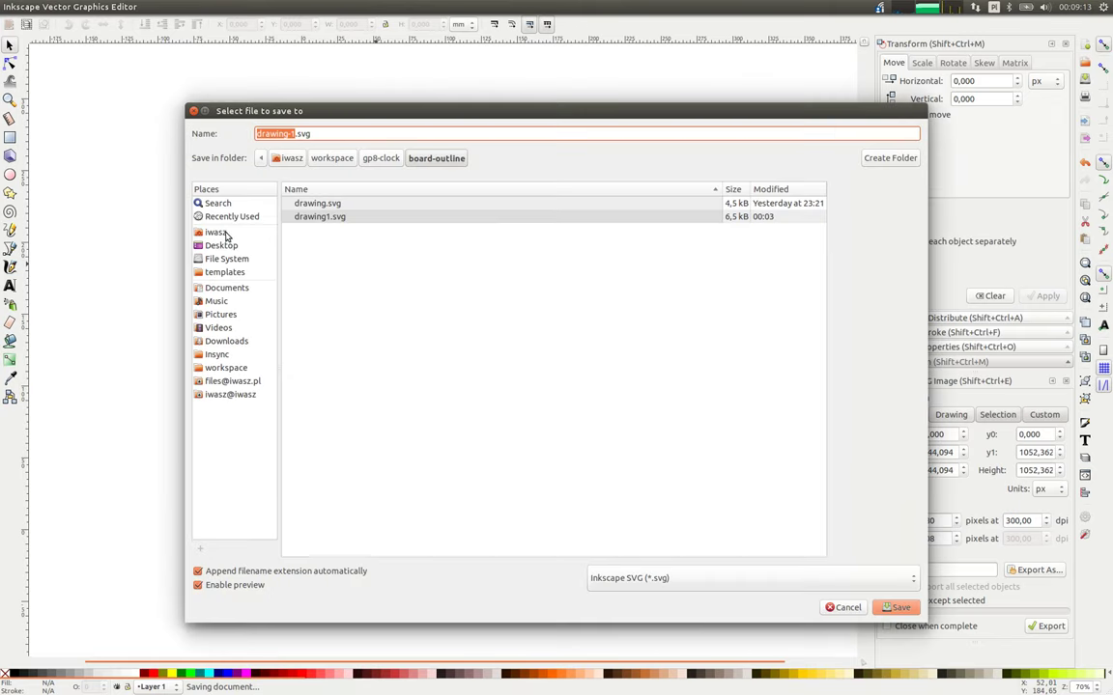
{"action": "left_click", "coordinate": [214, 232]}
{"action": "scroll", "coordinate": [415, 386], "scroll_direction": "down", "scroll_amount": 5}
{"action": "scroll", "coordinate": [425, 444], "scroll_direction": "down", "scroll_amount": 3}
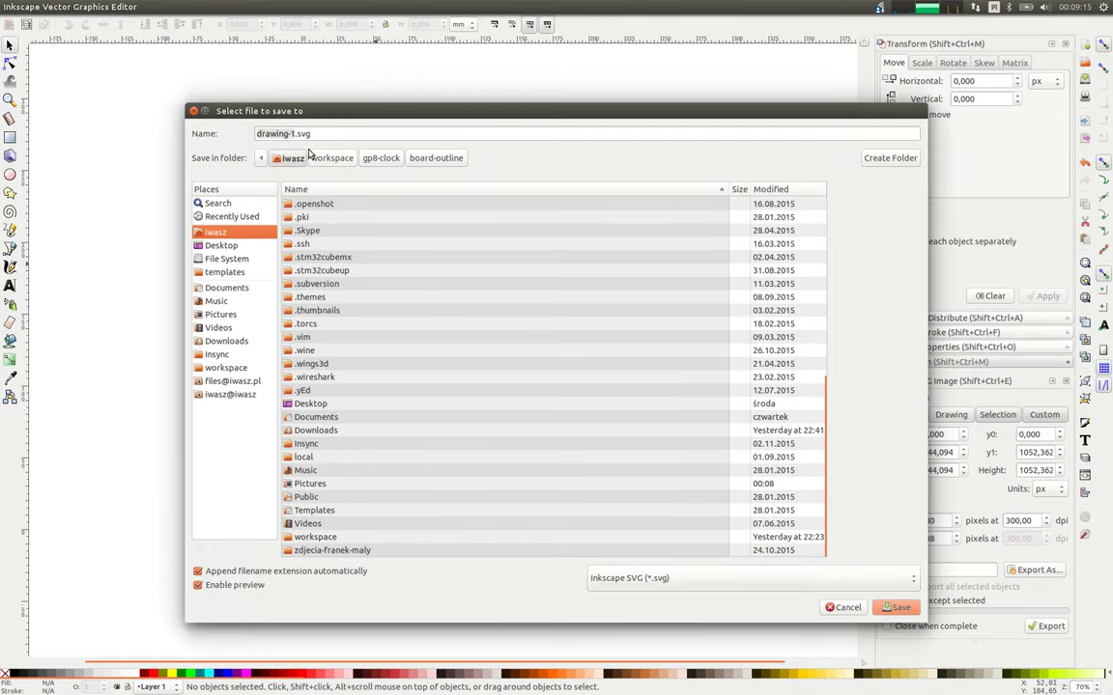
{"action": "type", "text": "aaa"}
{"action": "left_click", "coordinate": [893, 606]}
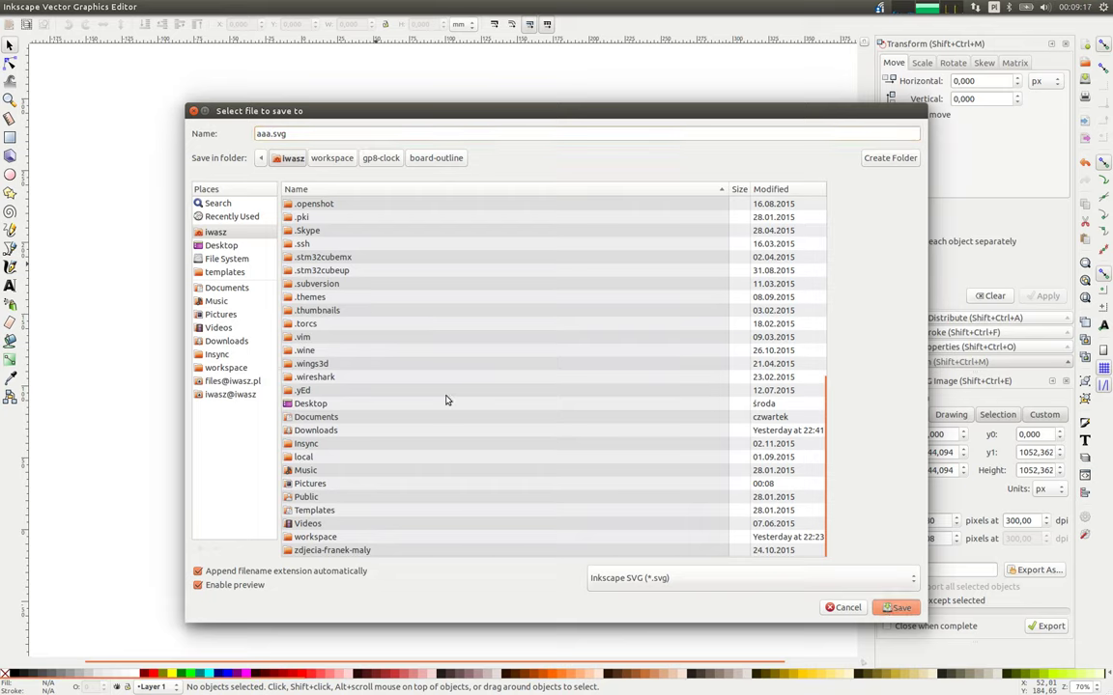
{"action": "left_click", "coordinate": [46, 7]}
{"action": "left_click", "coordinate": [70, 132]}
Browse to the Pictures folder and import the aaa.png screenshot.
{"action": "left_click", "coordinate": [216, 225]}
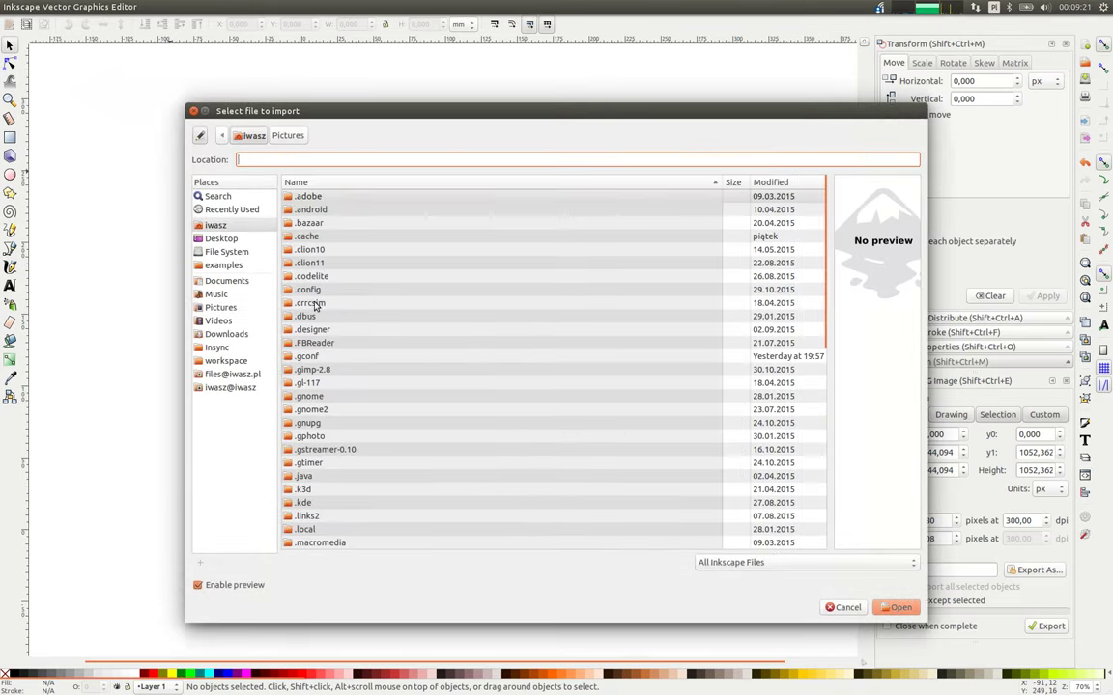
{"action": "scroll", "coordinate": [370, 454], "scroll_direction": "down", "scroll_amount": 10}
{"action": "scroll", "coordinate": [366, 470], "scroll_direction": "down", "scroll_amount": 3}
{"action": "left_click", "coordinate": [319, 531]}
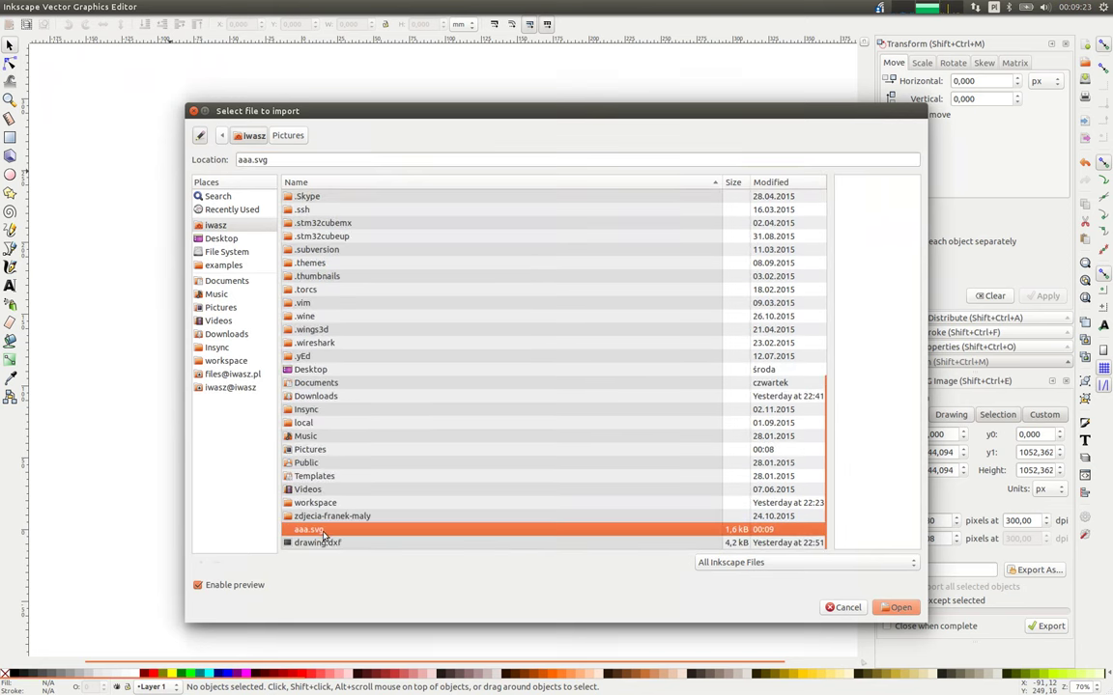
{"action": "left_click", "coordinate": [790, 562]}
{"action": "key", "text": "Escape"}
{"action": "left_click", "coordinate": [196, 224]}
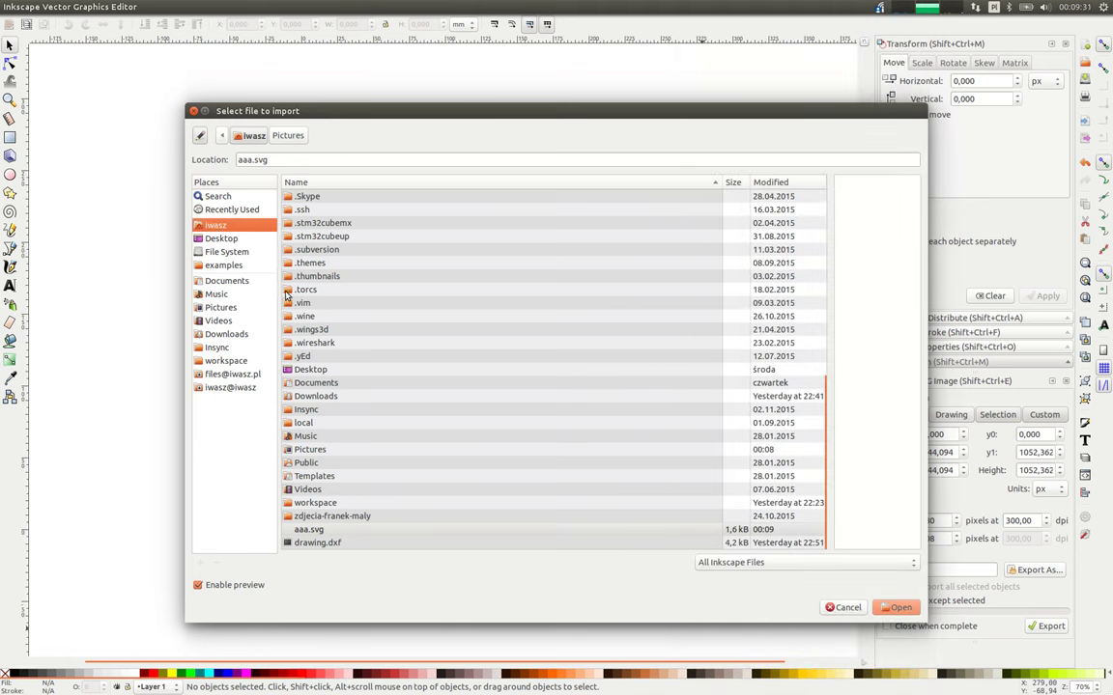
{"action": "left_click", "coordinate": [232, 306]}
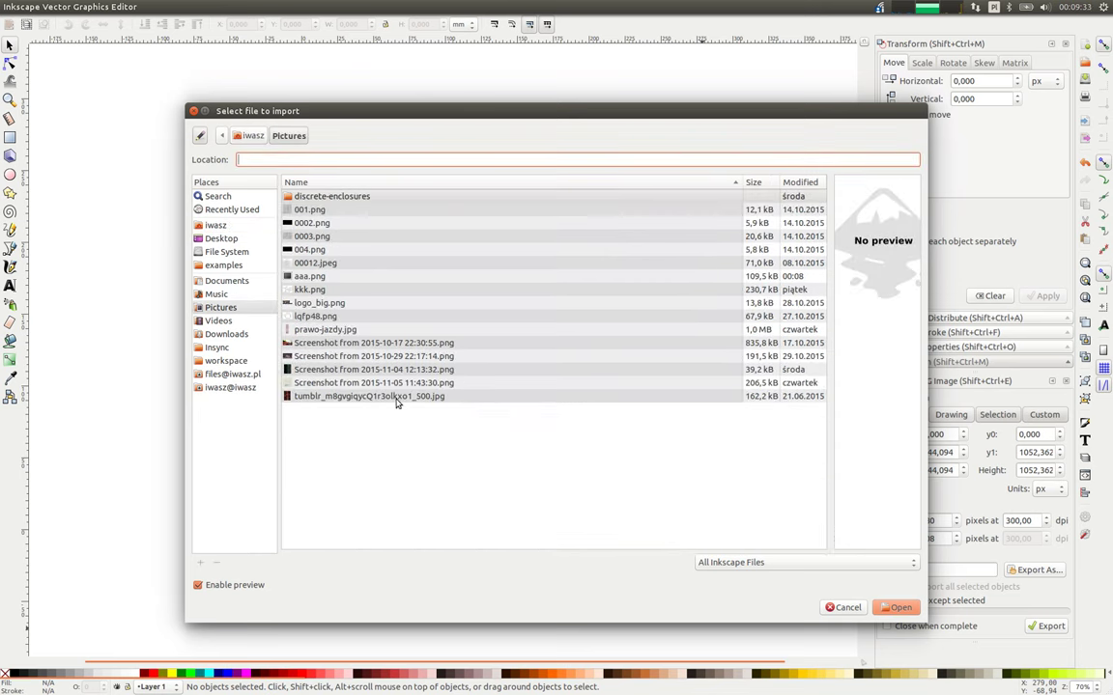
{"action": "left_click", "coordinate": [323, 278]}
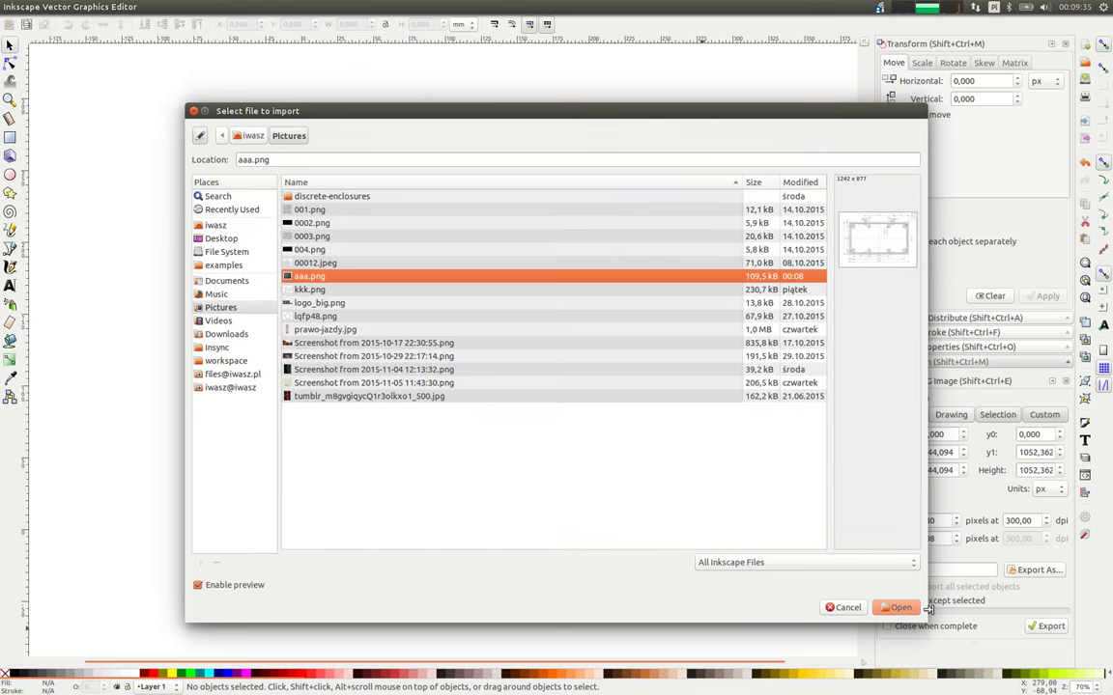
{"action": "left_click", "coordinate": [898, 608]}
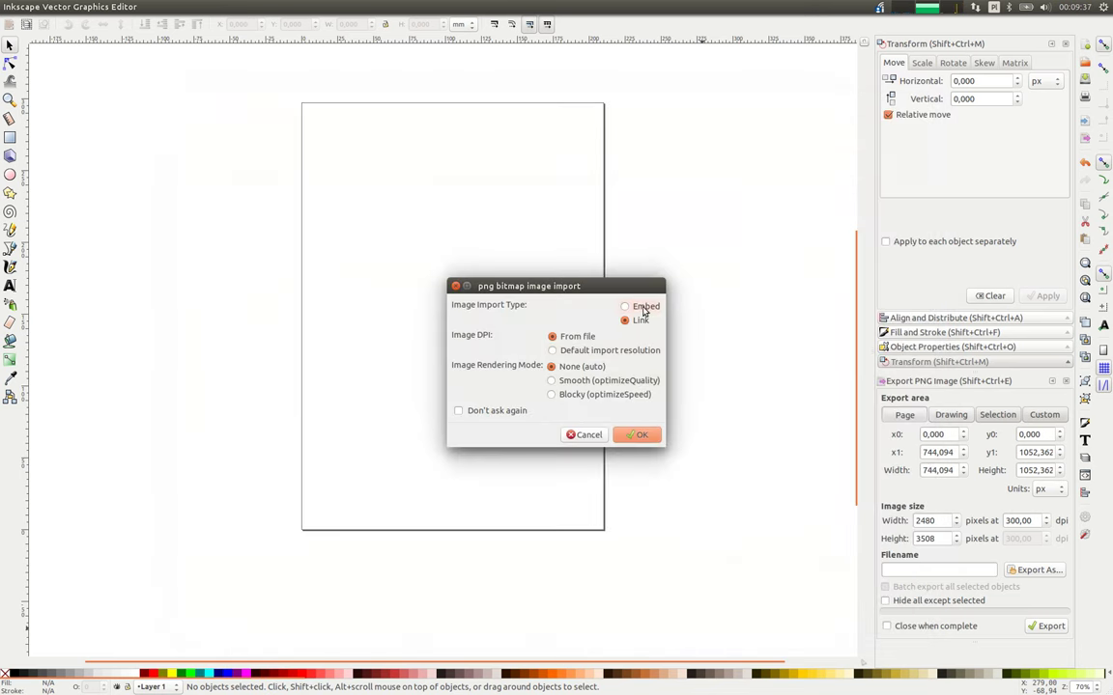
Accept the bitmap import settings and drag the image up-left to overlap the page.
{"action": "left_click", "coordinate": [642, 434]}
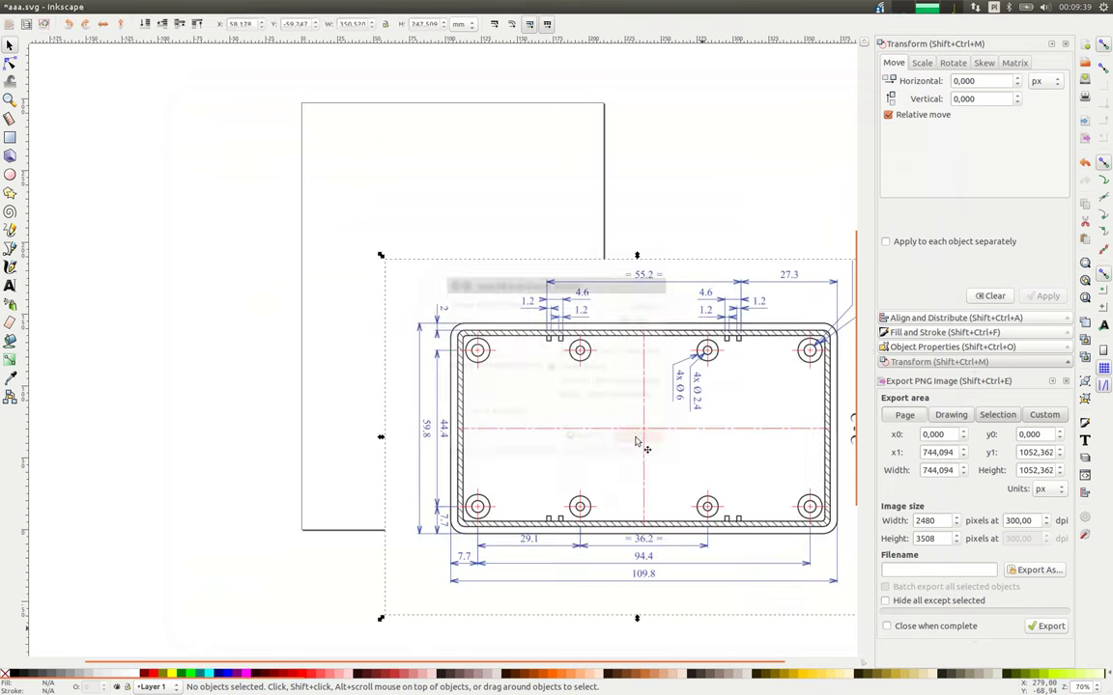
{"action": "left_click_drag", "start_coordinate": [665, 439], "coordinate": [601, 359]}
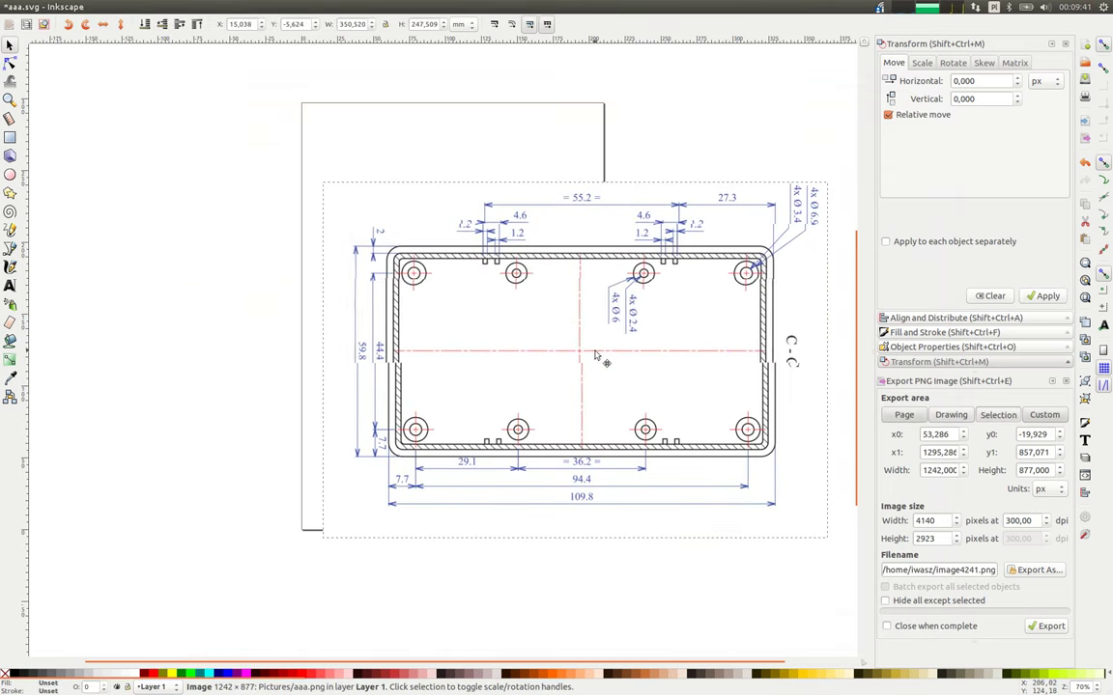
{"action": "left_click_drag", "start_coordinate": [447, 370], "coordinate": [523, 367]}
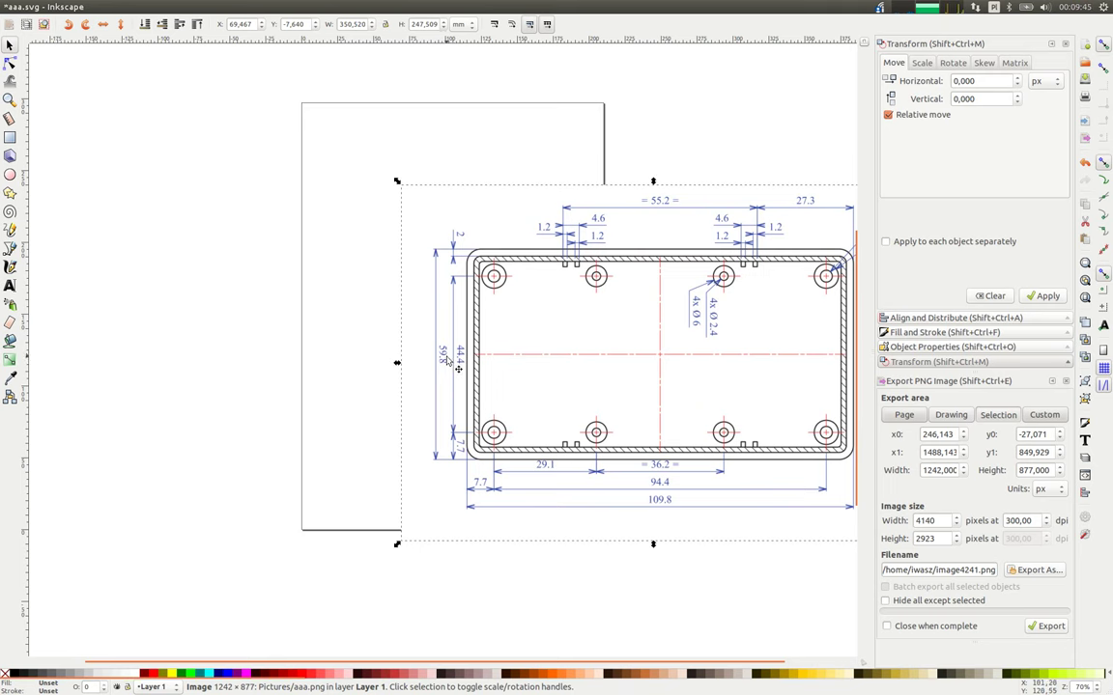
{"action": "scroll", "coordinate": [458, 369], "scroll_direction": "up", "scroll_amount": 1, "text": "ctrl"}
{"action": "scroll", "coordinate": [483, 357], "scroll_direction": "up", "scroll_amount": 2, "text": "ctrl"}
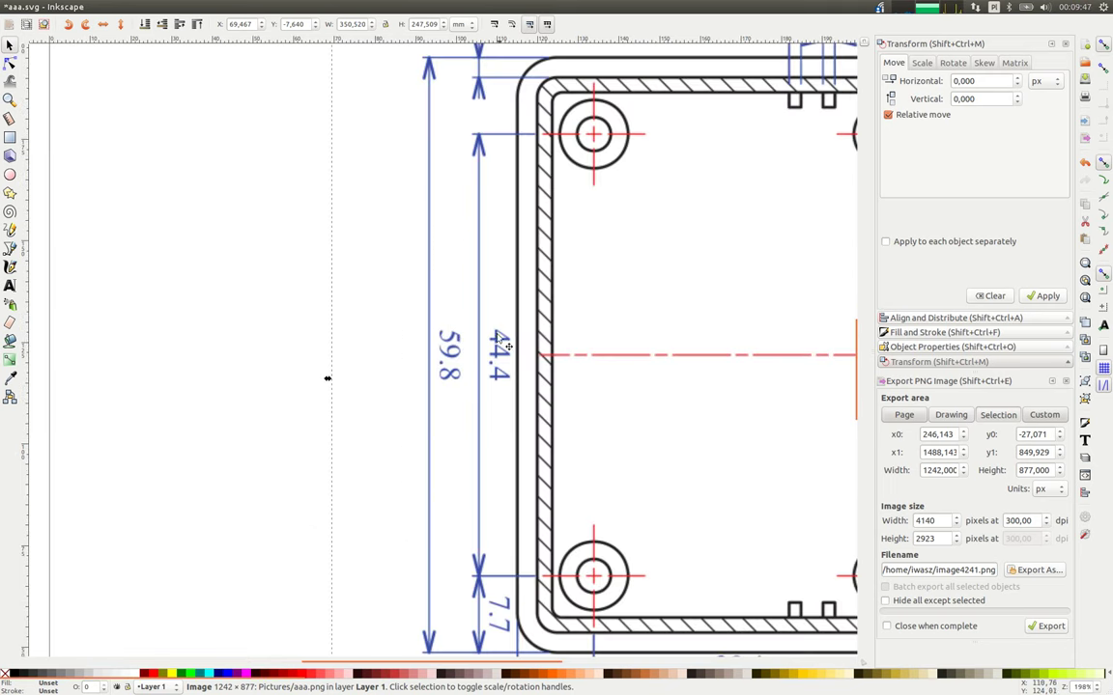
{"action": "scroll", "coordinate": [362, 377], "scroll_direction": "down", "scroll_amount": 1, "text": "ctrl"}
{"action": "scroll", "coordinate": [363, 426], "scroll_direction": "down", "scroll_amount": 1, "text": "ctrl"}
{"action": "left_click", "coordinate": [363, 426]}
{"action": "scroll", "coordinate": [387, 430], "scroll_direction": "left", "scroll_amount": 2}
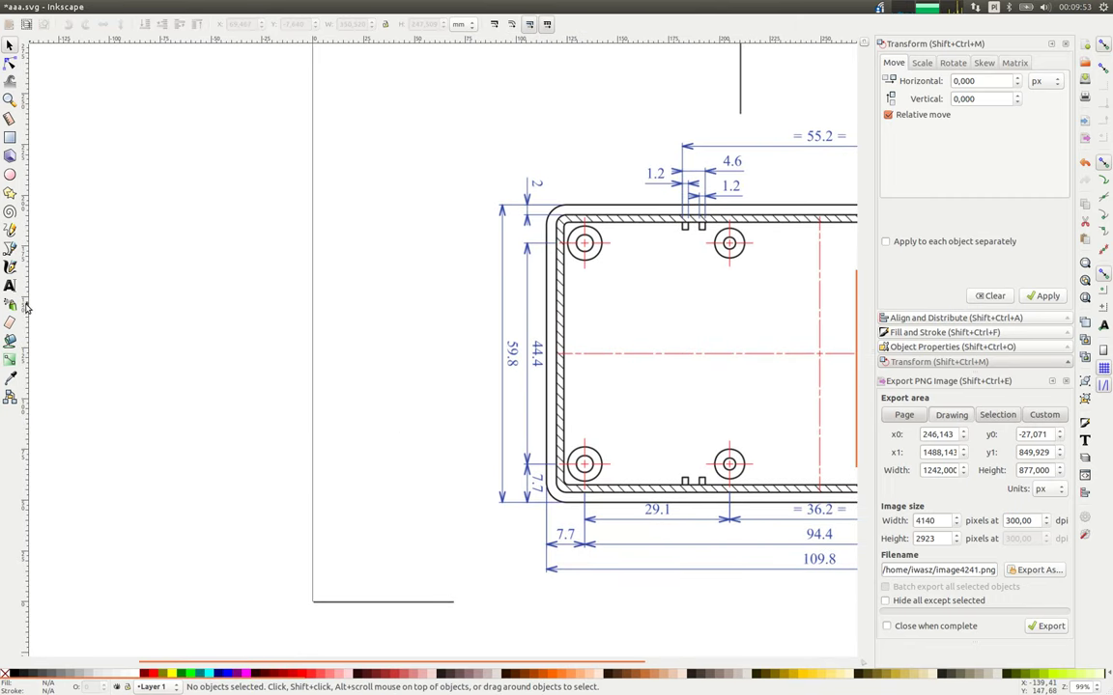
Draw a 44.189 mm vertical straight line near the page's left edge with the Bezier tool.
{"action": "left_click", "coordinate": [10, 248]}
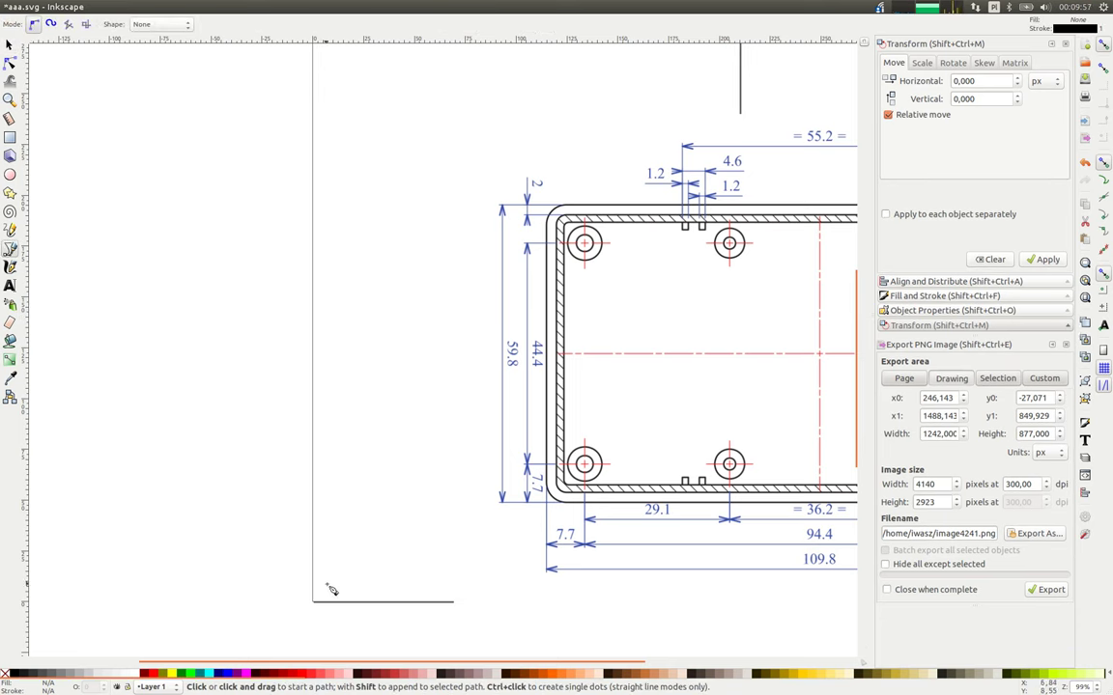
{"action": "left_click", "coordinate": [337, 588]}
{"action": "double_click", "coordinate": [337, 498]}
{"action": "scroll", "coordinate": [376, 517], "scroll_direction": "up", "scroll_amount": 1}
{"action": "scroll", "coordinate": [381, 526], "scroll_direction": "down", "scroll_amount": 1}
{"action": "scroll", "coordinate": [372, 539], "scroll_direction": "up", "scroll_amount": 2}
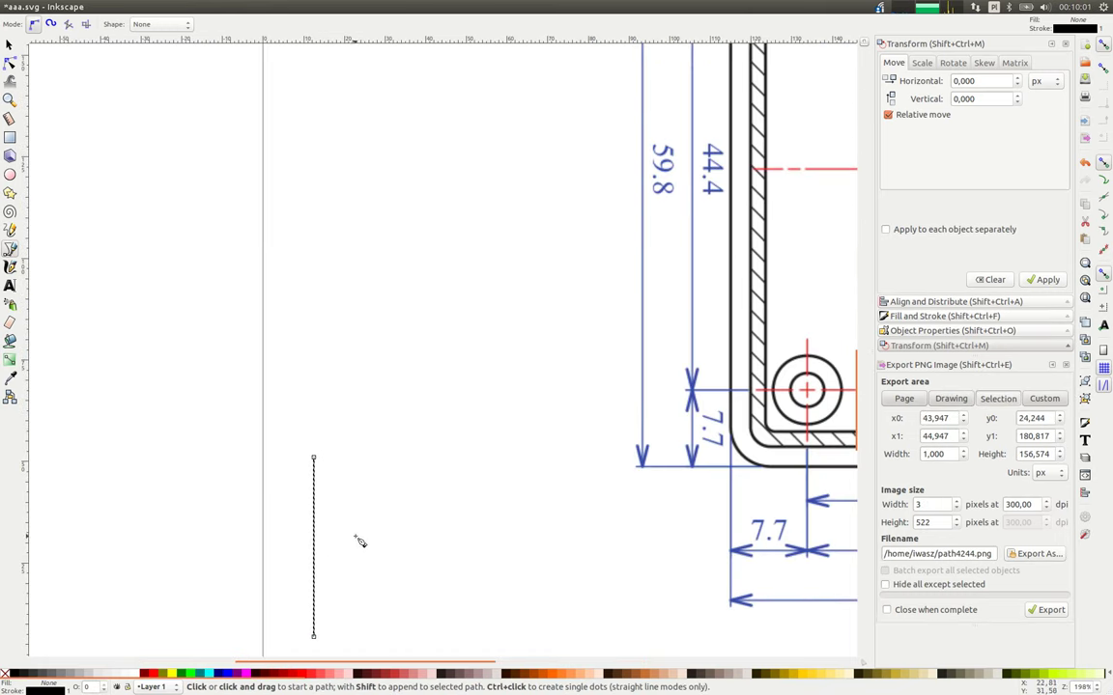
{"action": "scroll", "coordinate": [360, 534], "scroll_direction": "down", "scroll_amount": 3}
{"action": "scroll", "coordinate": [360, 534], "scroll_direction": "left", "scroll_amount": 2}
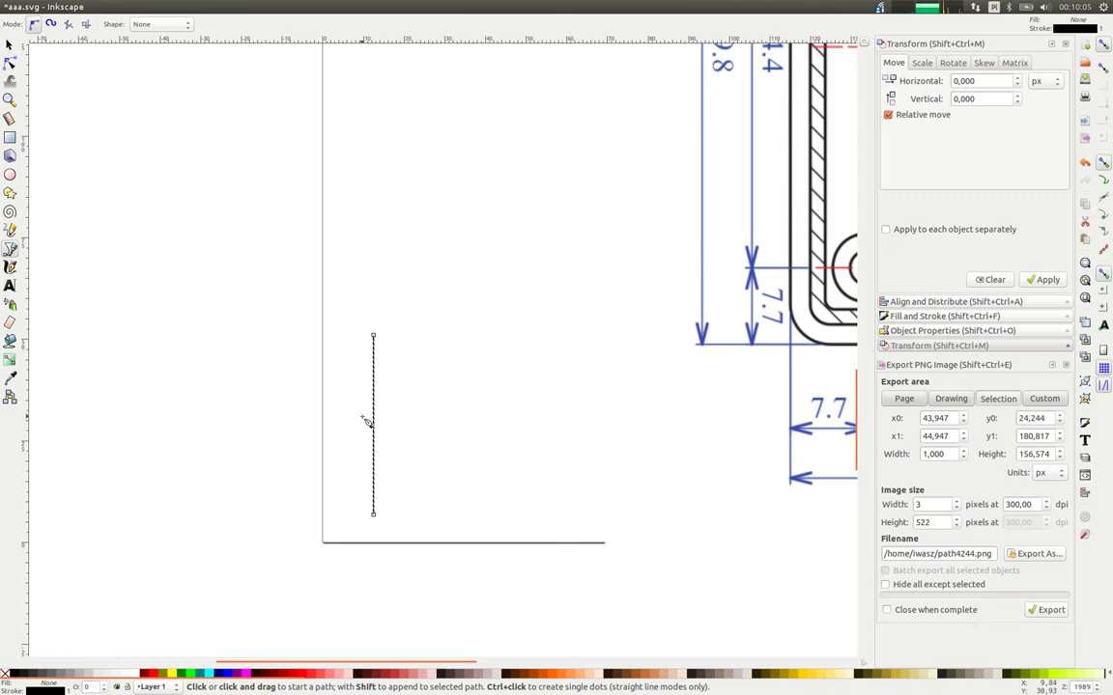
{"action": "left_click", "coordinate": [9, 45]}
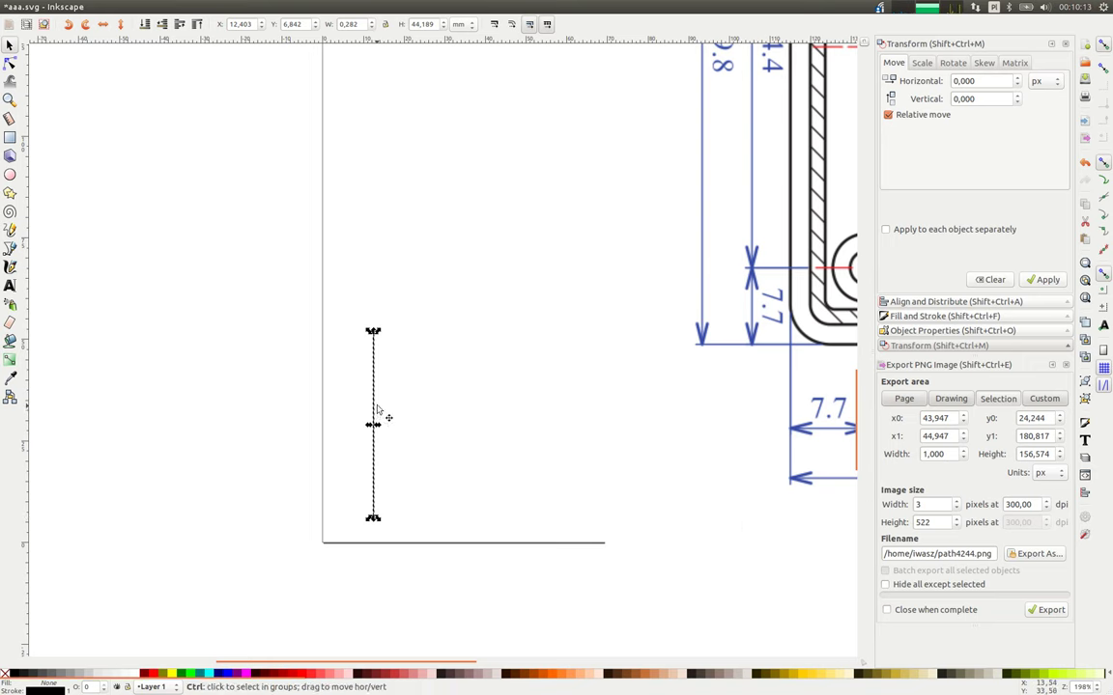
{"action": "scroll", "coordinate": [377, 402], "scroll_direction": "up", "scroll_amount": 2, "text": "ctrl"}
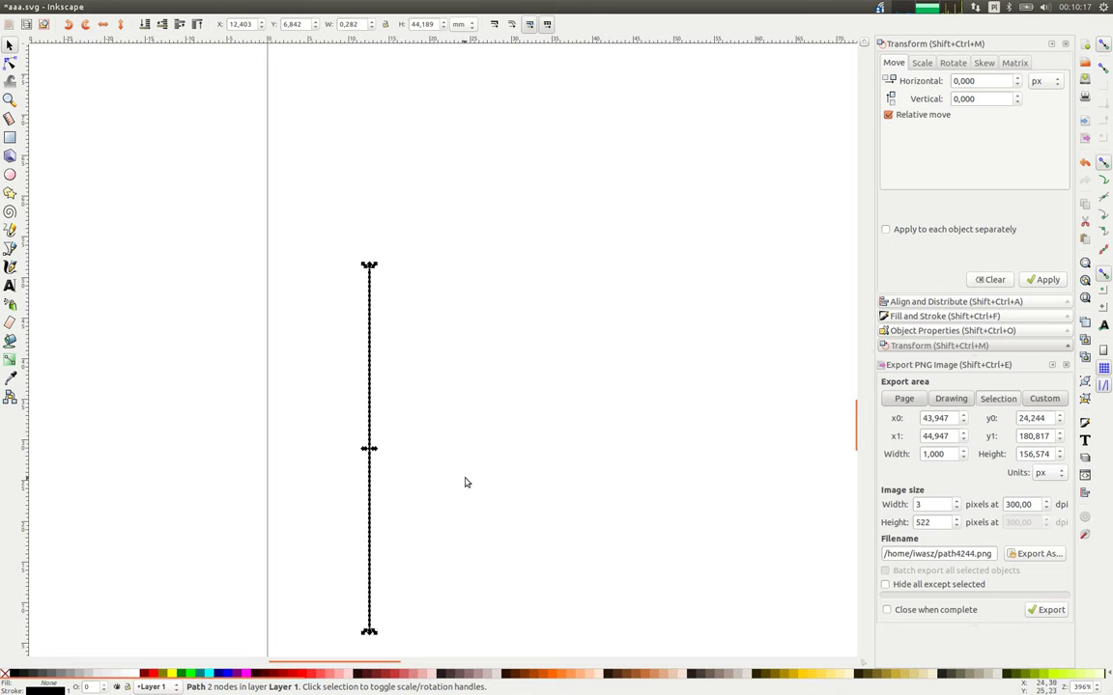
{"action": "scroll", "coordinate": [445, 475], "scroll_direction": "down", "scroll_amount": 2}
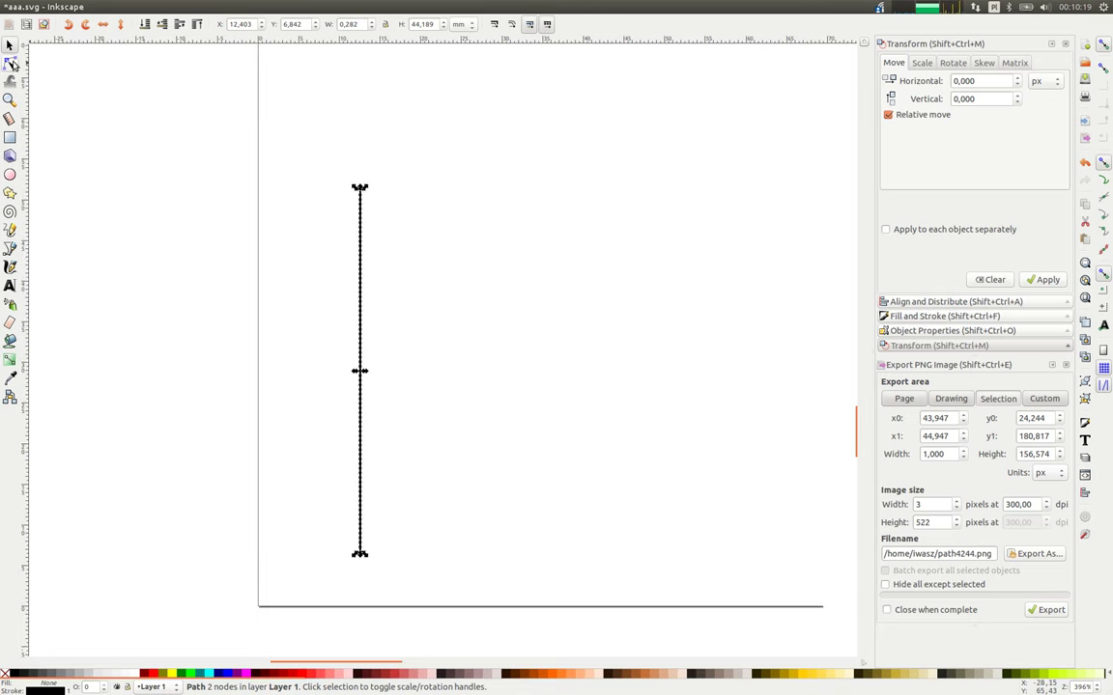
Set both of the line's nodes to X 0 and Y 0 with the Node tool.
{"action": "left_click", "coordinate": [11, 63]}
{"action": "left_click", "coordinate": [365, 337]}
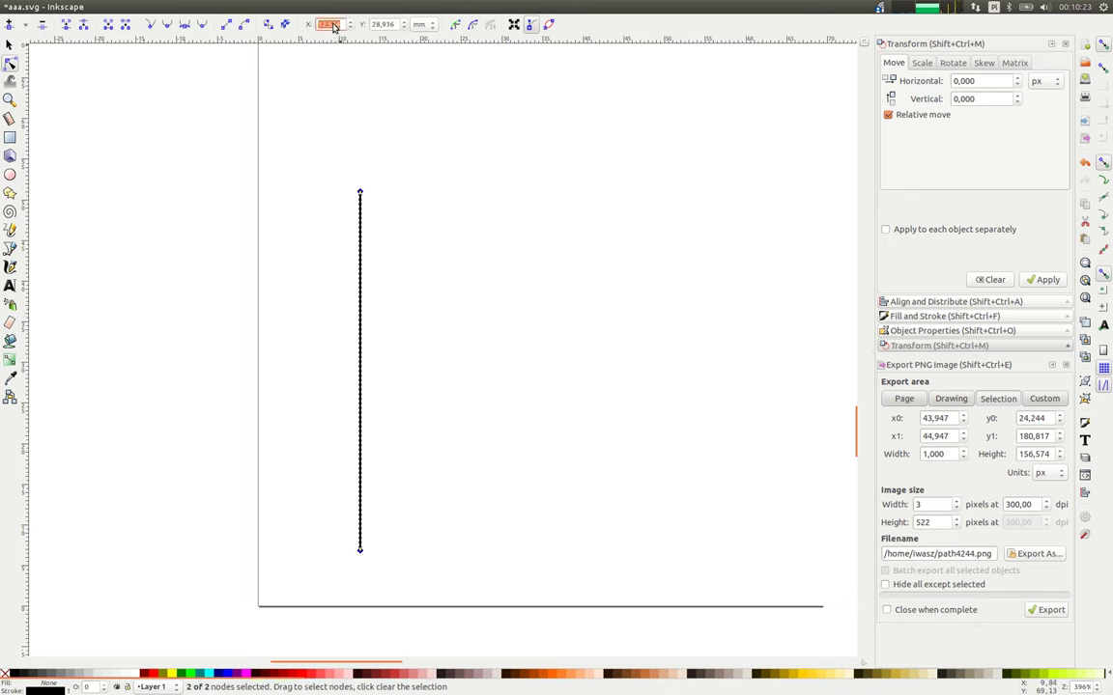
{"action": "type", "text": "0"}
{"action": "key", "text": "Tab"}
{"action": "type", "text": "0"}
{"action": "key", "text": "Return"}
{"action": "scroll", "coordinate": [336, 441], "scroll_direction": "down", "scroll_amount": 6}
{"action": "scroll", "coordinate": [367, 284], "scroll_direction": "down", "scroll_amount": 1}
{"action": "scroll", "coordinate": [367, 160], "scroll_direction": "down", "scroll_amount": 2}
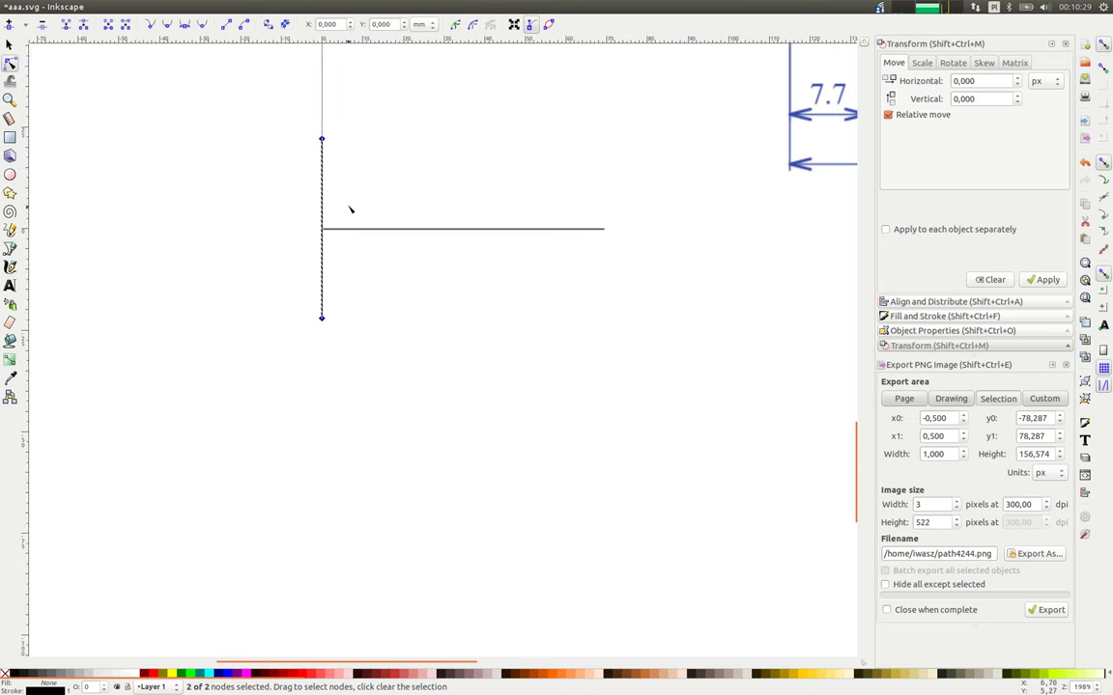
{"action": "scroll", "coordinate": [351, 210], "scroll_direction": "up", "scroll_amount": 1}
{"action": "scroll", "coordinate": [348, 193], "scroll_direction": "up", "scroll_amount": 1}
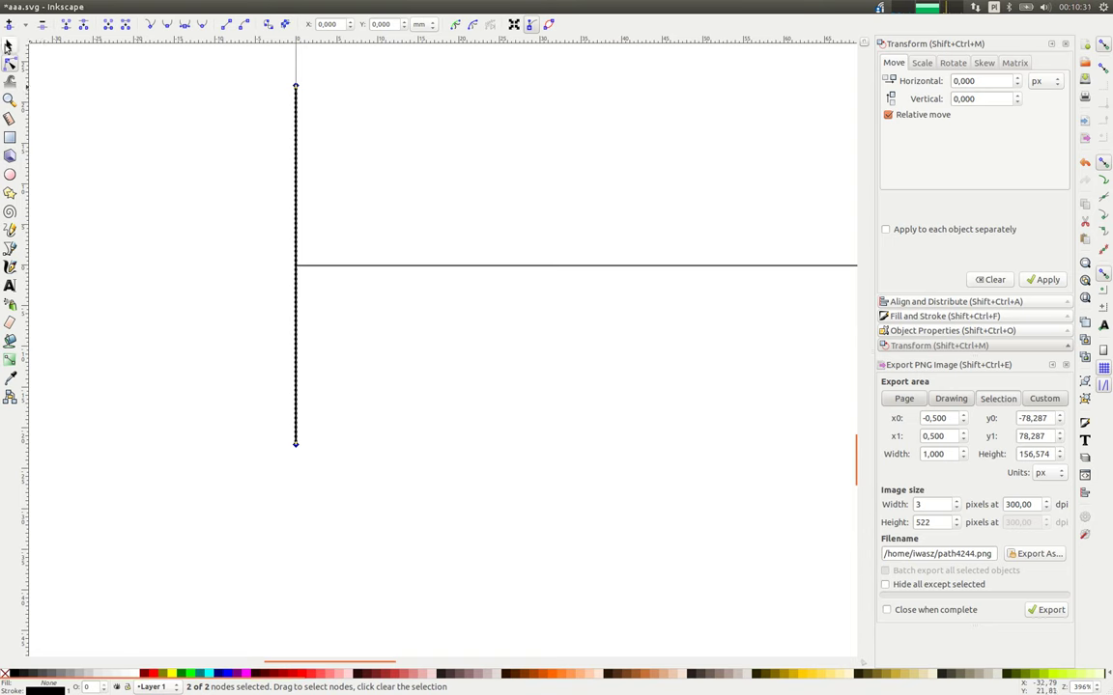
Set the whole line's X and Y to 0 in the Selector toolbar.
{"action": "left_click", "coordinate": [8, 45]}
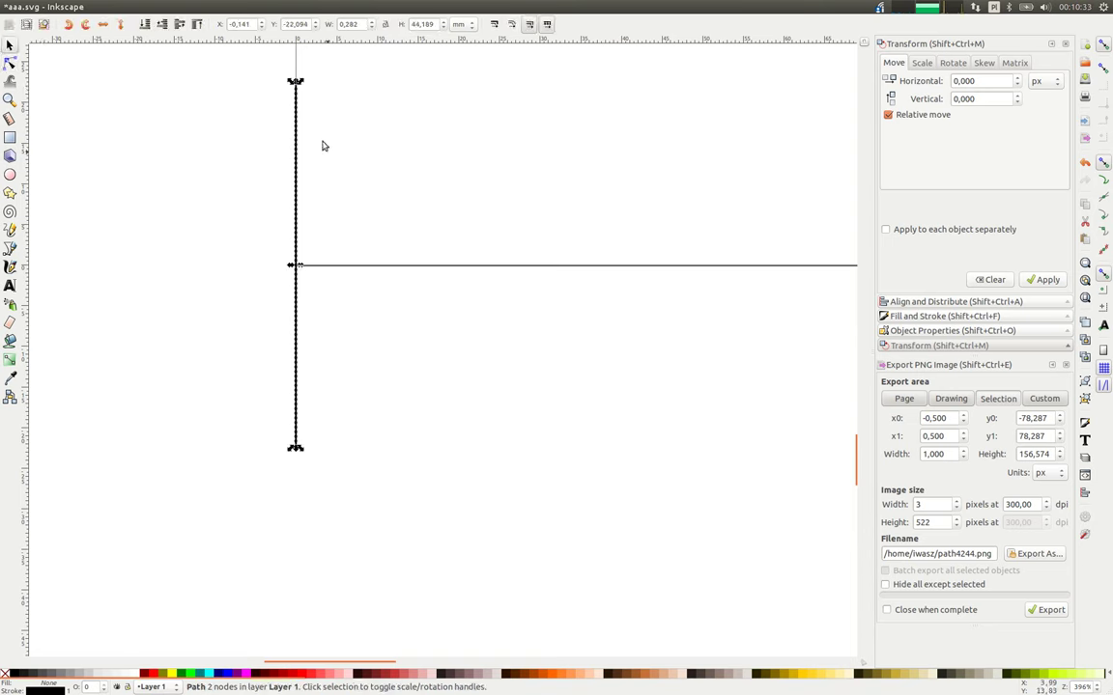
{"action": "double_click", "coordinate": [246, 25]}
{"action": "type", "text": "0"}
{"action": "double_click", "coordinate": [295, 25]}
{"action": "type", "text": "0"}
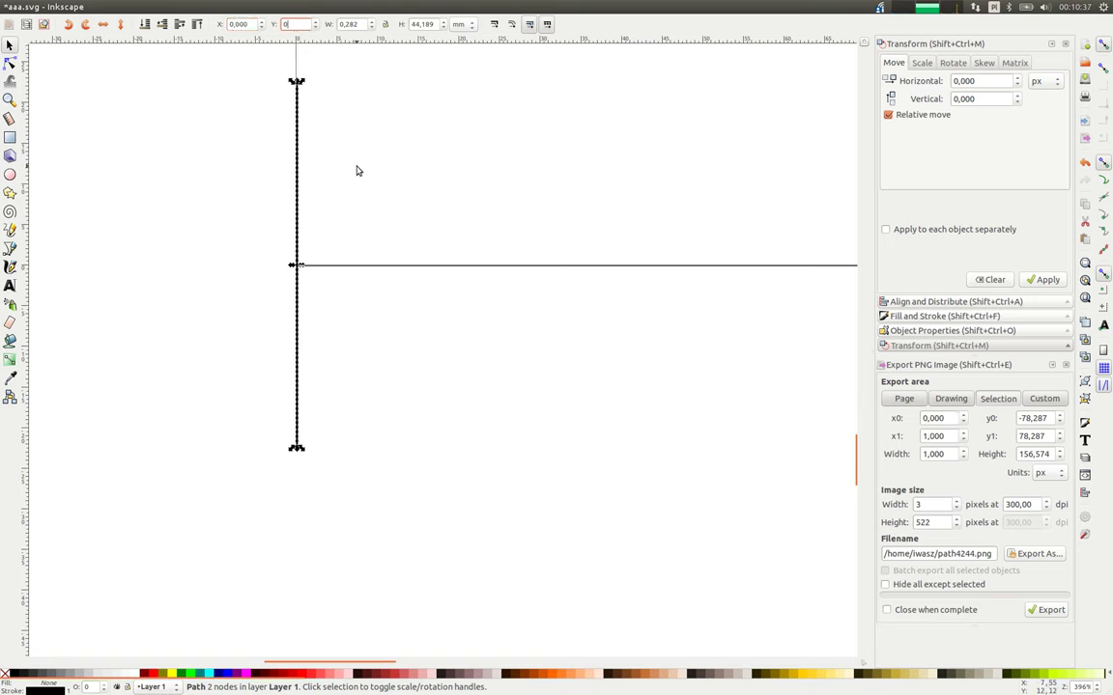
{"action": "key", "text": "Return"}
{"action": "left_click", "coordinate": [338, 181]}
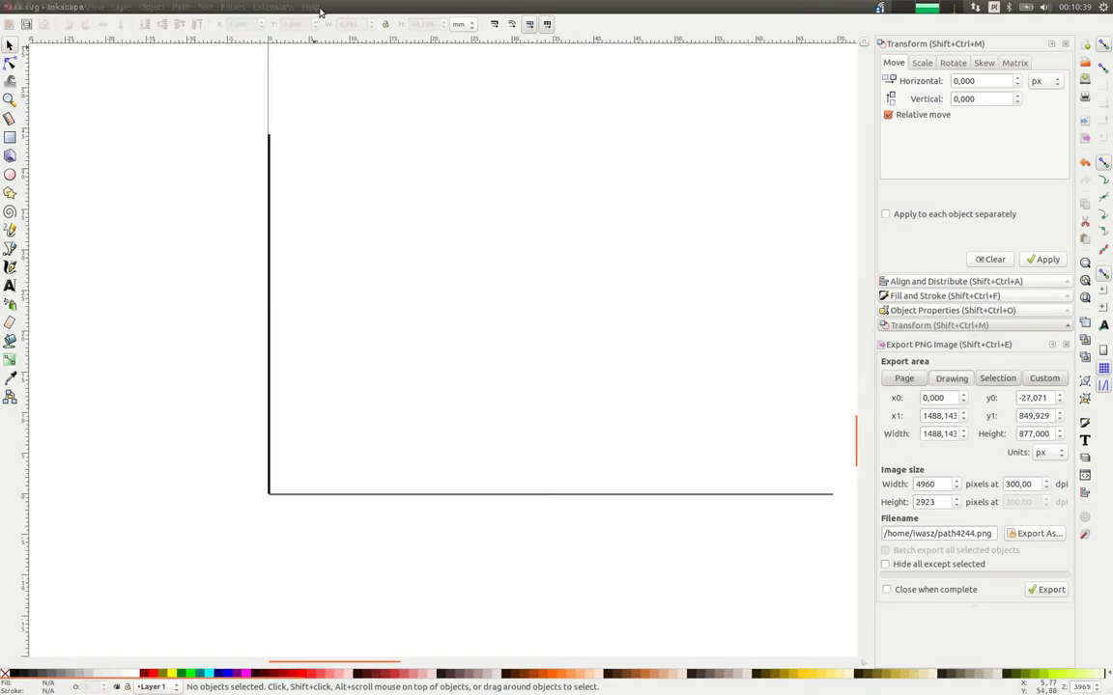
Set the selected vertical line's height to 59.8 mm in the toolbar H field.
{"action": "left_click", "coordinate": [273, 232]}
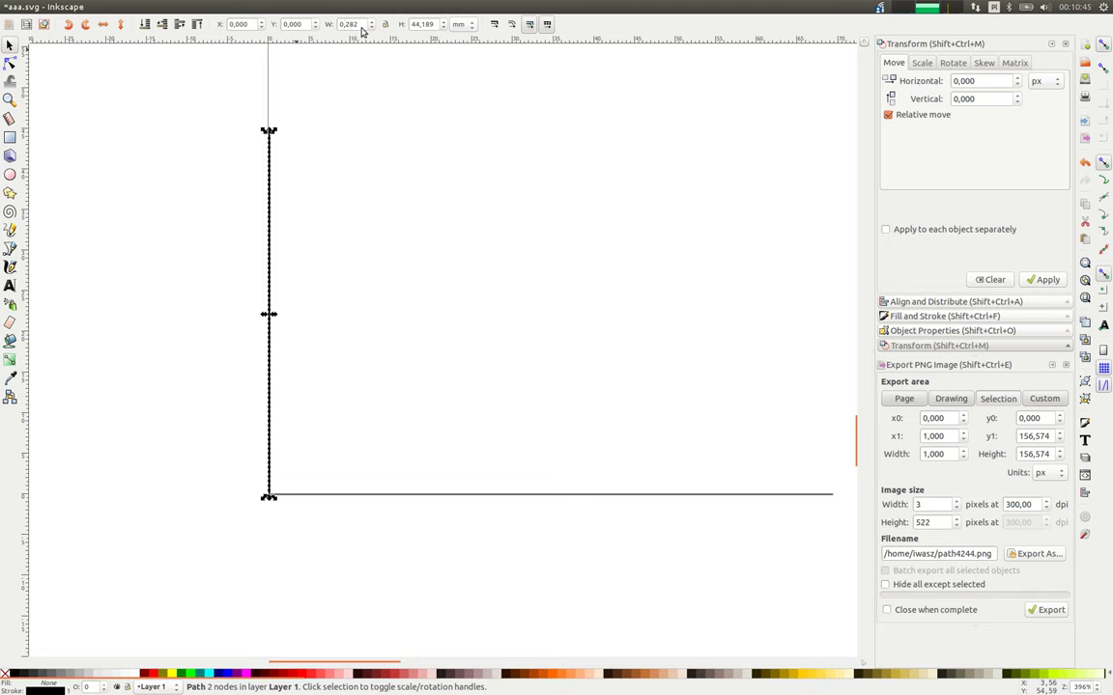
{"action": "scroll", "coordinate": [507, 174], "scroll_direction": "down", "scroll_amount": 2}
{"action": "scroll", "coordinate": [541, 183], "scroll_direction": "down", "scroll_amount": 3}
{"action": "scroll", "coordinate": [561, 280], "scroll_direction": "up", "scroll_amount": 6}
{"action": "scroll", "coordinate": [547, 406], "scroll_direction": "up", "scroll_amount": 3}
{"action": "left_click_drag", "start_coordinate": [543, 448], "coordinate": [621, 316]}
{"action": "double_click", "coordinate": [422, 26]}
{"action": "type", "text": "58"}
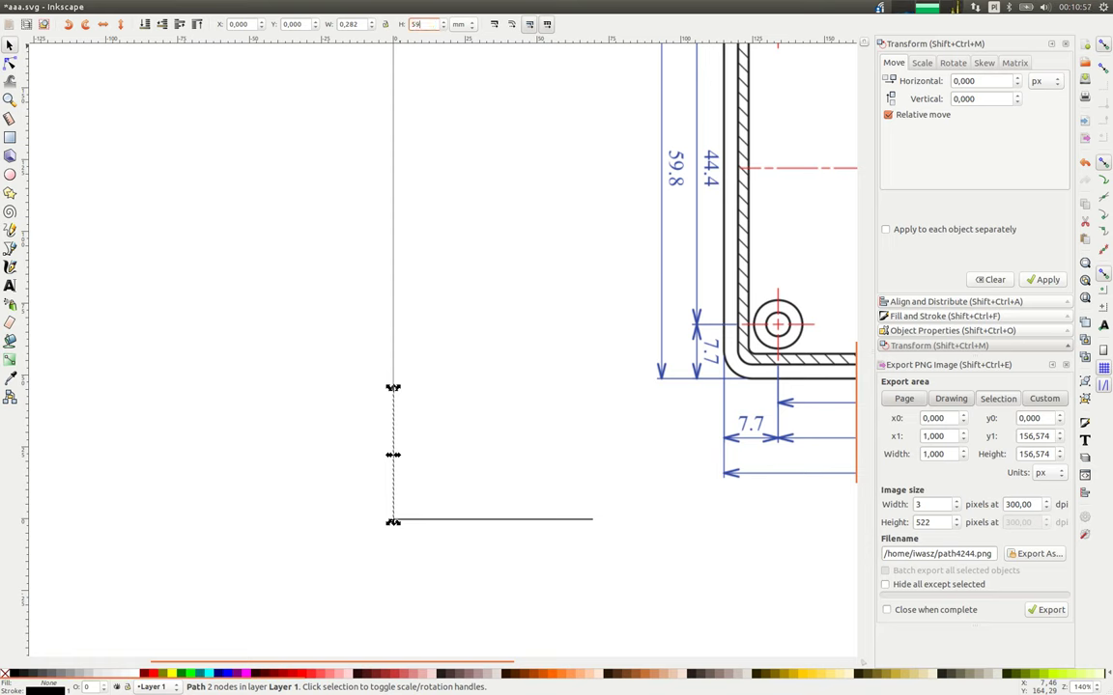
{"action": "key", "text": "Return"}
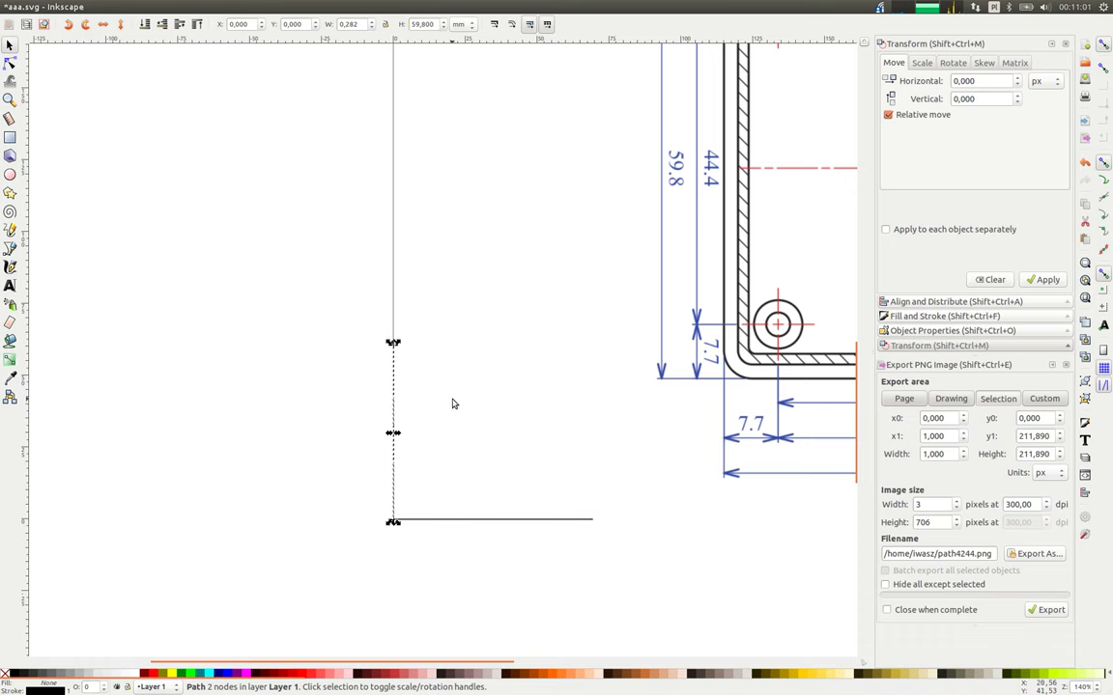
Select the enclosure reference image and drag it up and left toward the line.
{"action": "left_click", "coordinate": [413, 402]}
{"action": "scroll", "coordinate": [405, 402], "scroll_direction": "up", "scroll_amount": 1, "text": "ctrl"}
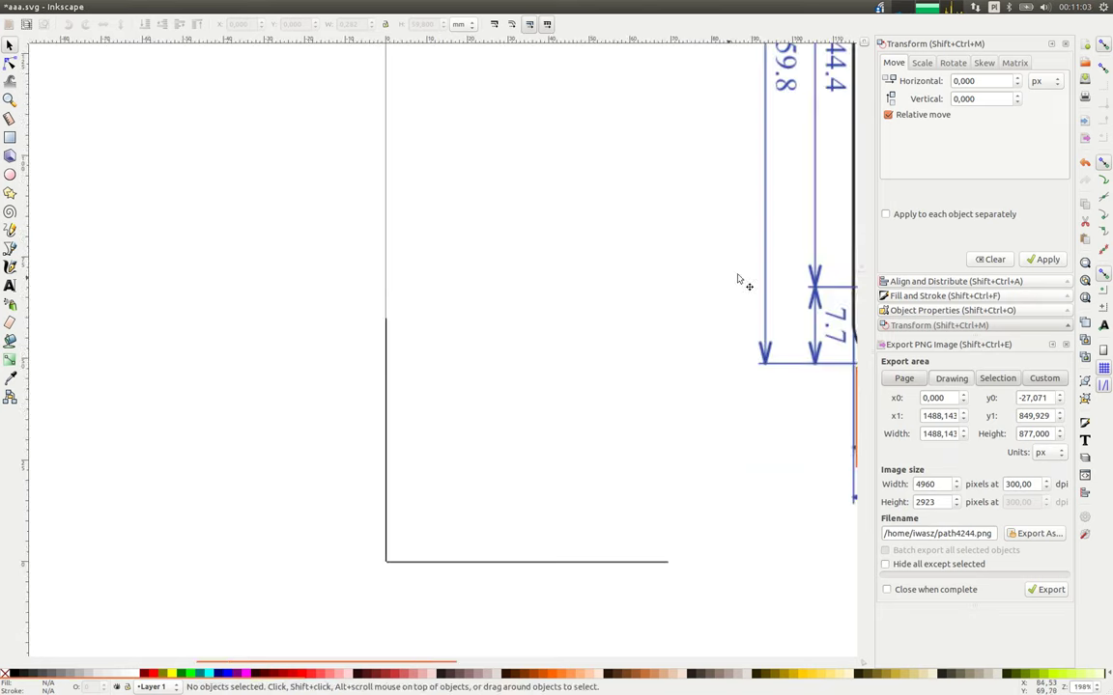
{"action": "scroll", "coordinate": [616, 293], "scroll_direction": "down", "scroll_amount": 3, "text": "ctrl"}
{"action": "left_click", "coordinate": [790, 231]}
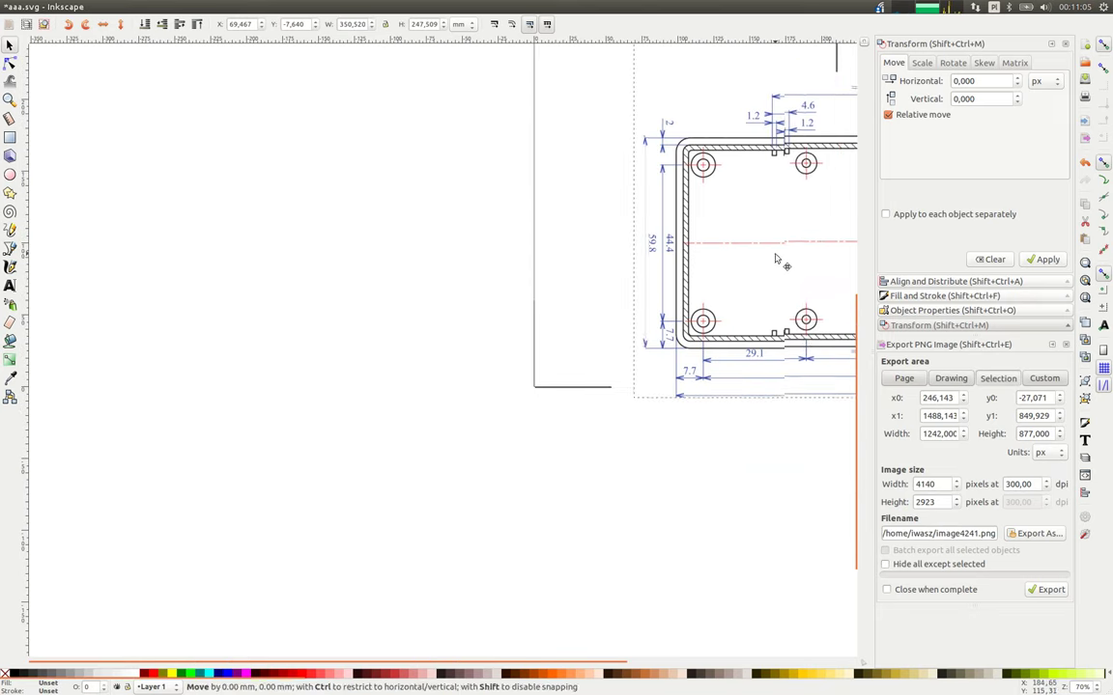
{"action": "scroll", "coordinate": [736, 315], "scroll_direction": "up", "scroll_amount": 3, "text": "ctrl"}
{"action": "left_click_drag", "start_coordinate": [775, 259], "coordinate": [559, 340]}
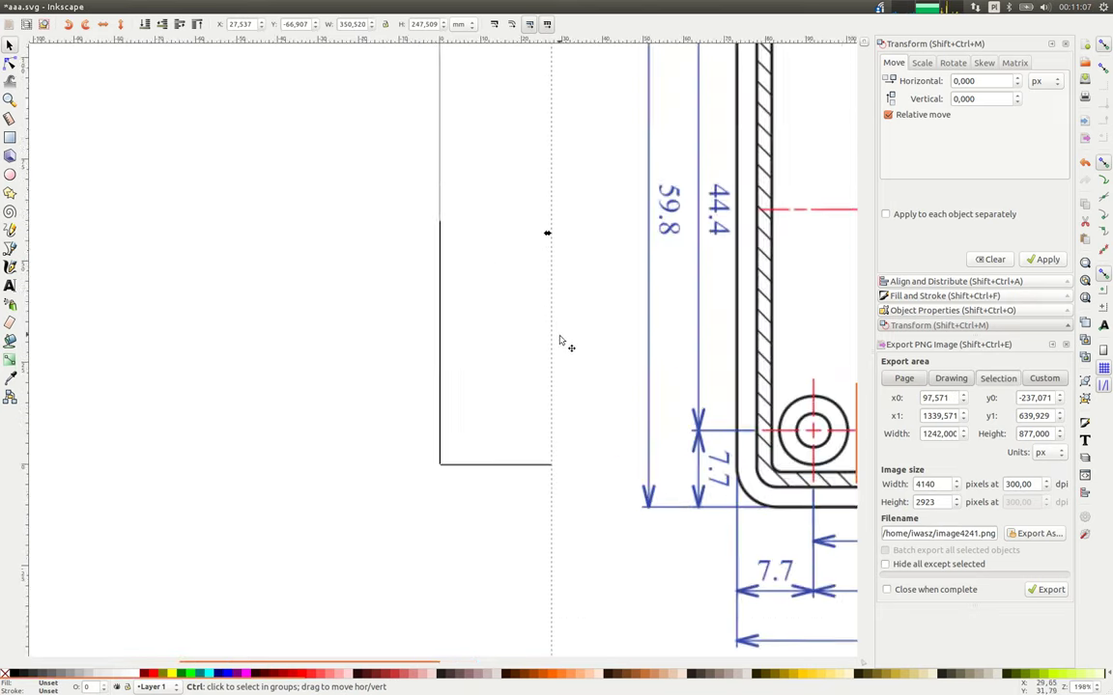
Shift the image about 18 mm left so its 59.8 dimension base meets the line's bottom.
{"action": "scroll", "coordinate": [477, 313], "scroll_direction": "up", "scroll_amount": 1, "text": "ctrl"}
{"action": "mouse_move", "coordinate": [734, 288]}
{"action": "left_mouse_down"}
{"action": "mouse_move", "coordinate": [639, 220]}
{"action": "mouse_move", "coordinate": [652, 218]}
{"action": "left_mouse_up"}
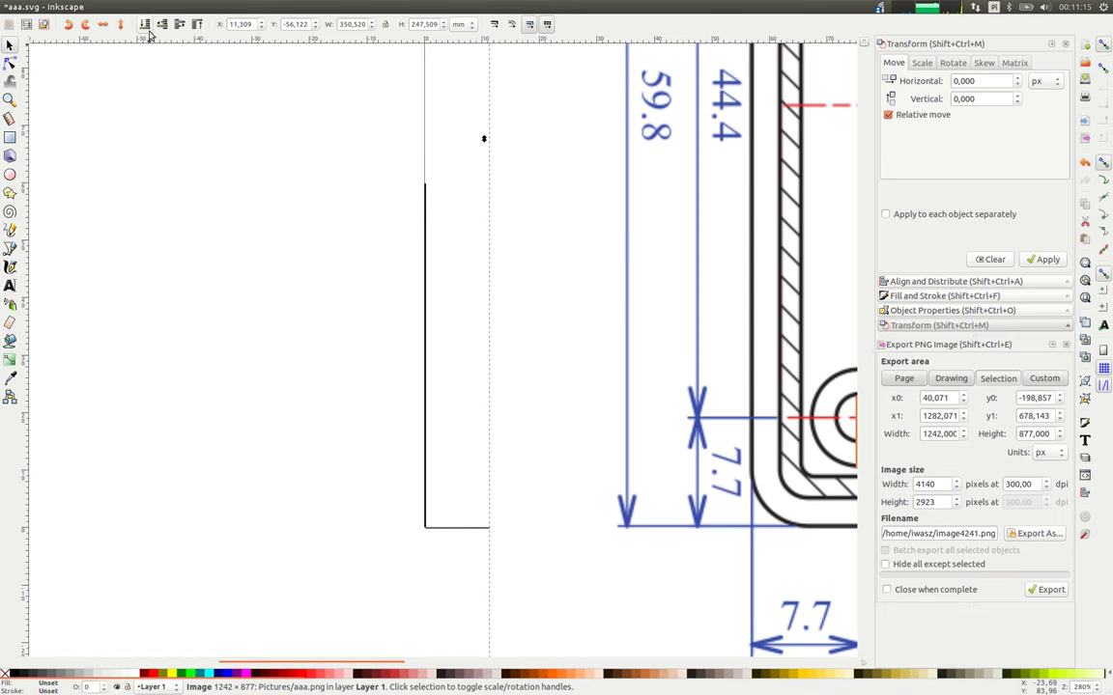
{"action": "left_click_drag", "start_coordinate": [738, 261], "coordinate": [571, 253]}
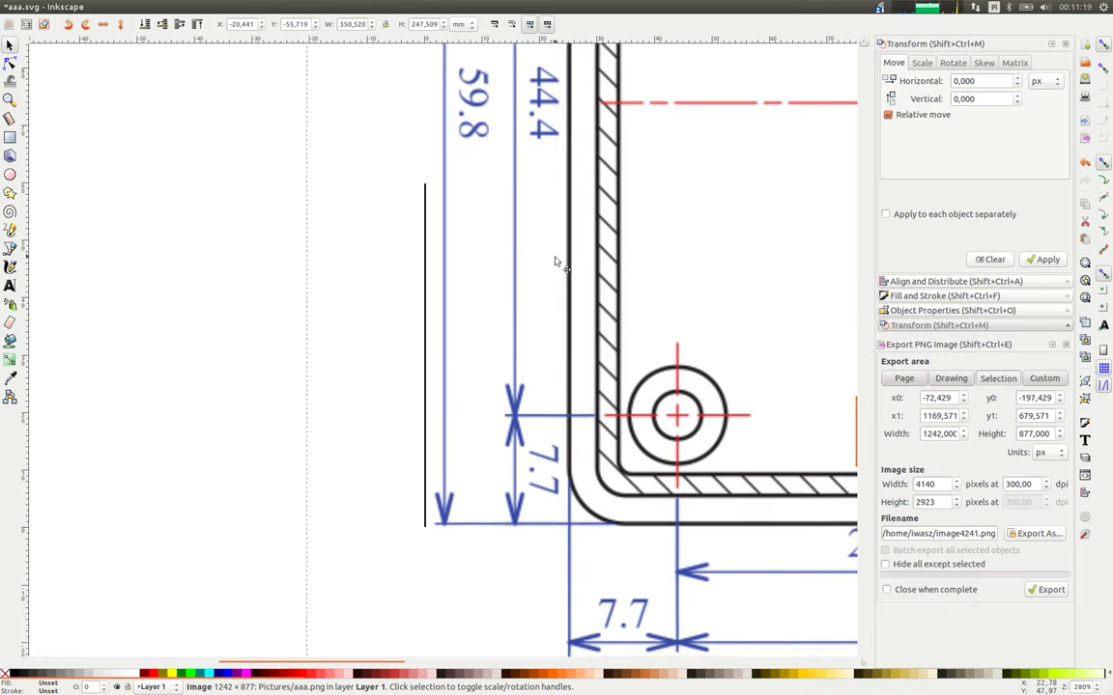
{"action": "scroll", "coordinate": [595, 256], "scroll_direction": "down", "scroll_amount": 2, "text": "ctrl"}
{"action": "scroll", "coordinate": [609, 257], "scroll_direction": "down", "scroll_amount": 1, "text": "ctrl"}
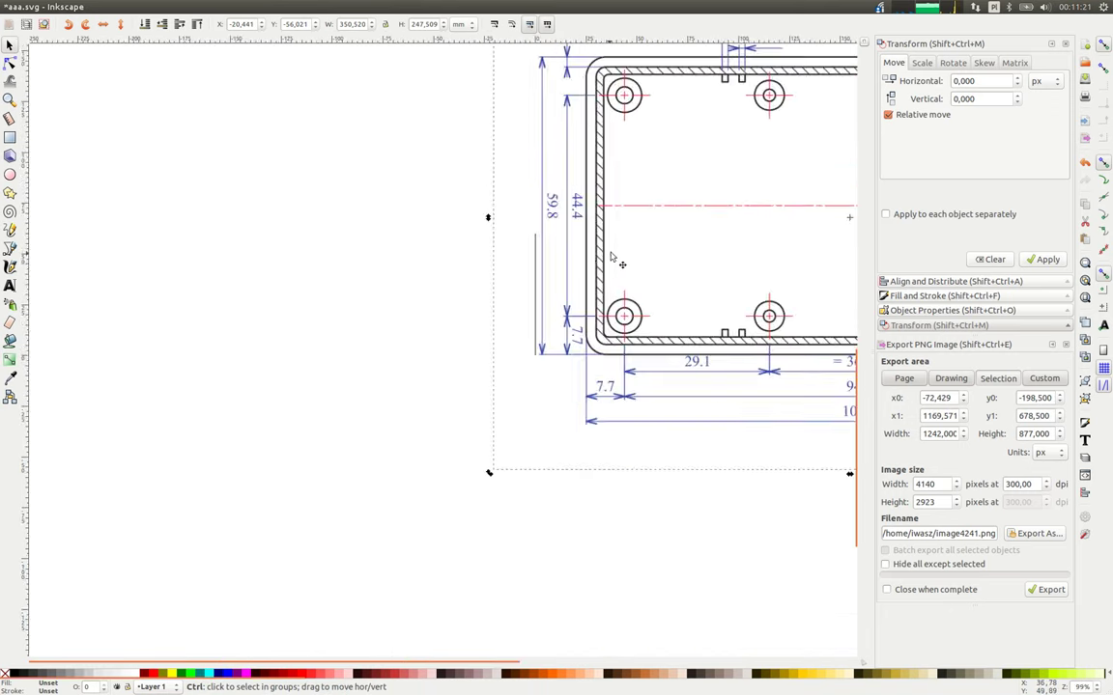
{"action": "scroll", "coordinate": [610, 256], "scroll_direction": "down", "scroll_amount": 1, "text": "ctrl"}
{"action": "mouse_move", "coordinate": [355, 197]}
{"action": "left_mouse_down"}
{"action": "mouse_move", "coordinate": [197, 242]}
{"action": "mouse_move", "coordinate": [207, 237]}
{"action": "left_mouse_up"}
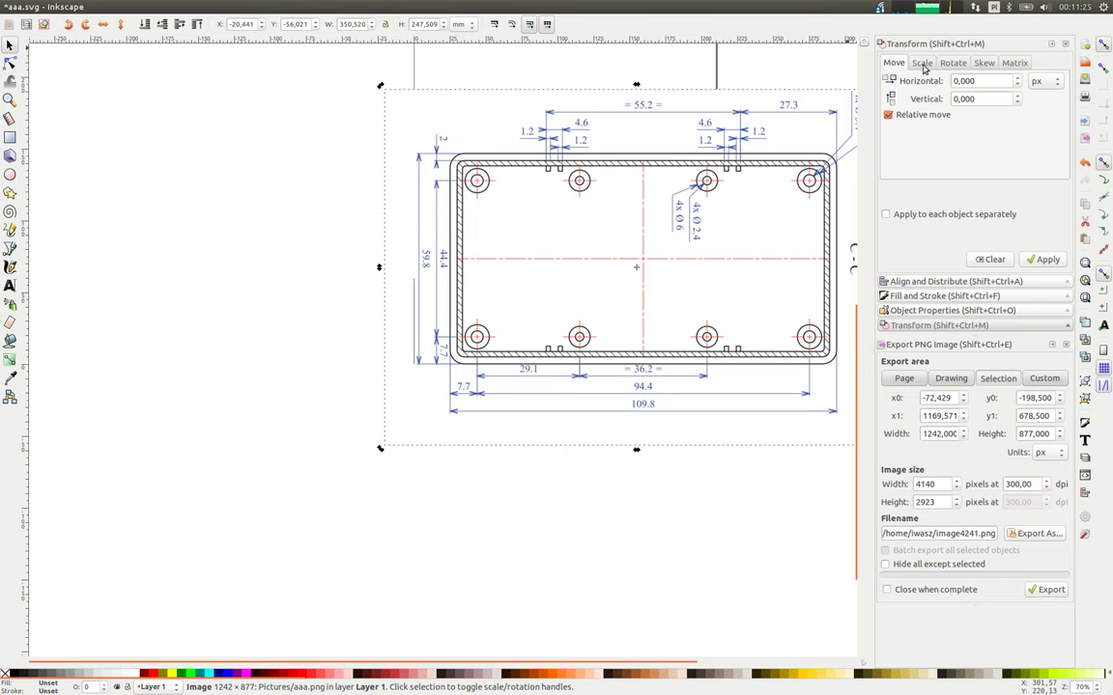
Scale the enclosure reference image proportionally to 75% width using the Transform dialog.
{"action": "left_click", "coordinate": [922, 63]}
{"action": "double_click", "coordinate": [964, 81]}
{"action": "type", "text": "7"}
{"action": "key", "text": "Tab"}
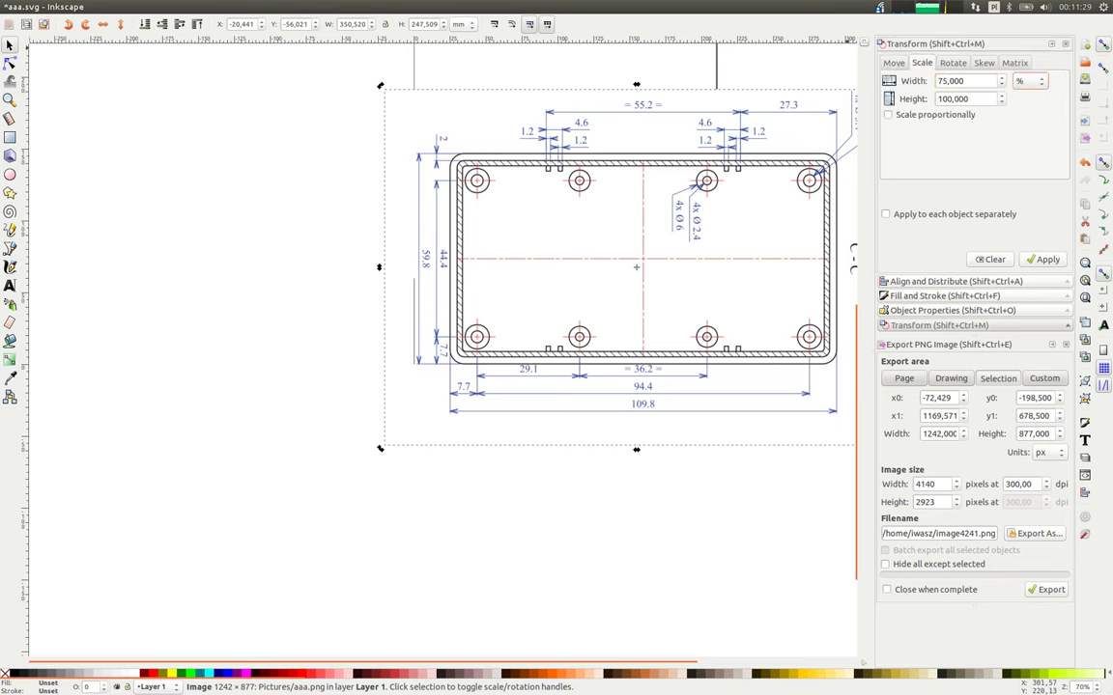
{"action": "left_click", "coordinate": [933, 115]}
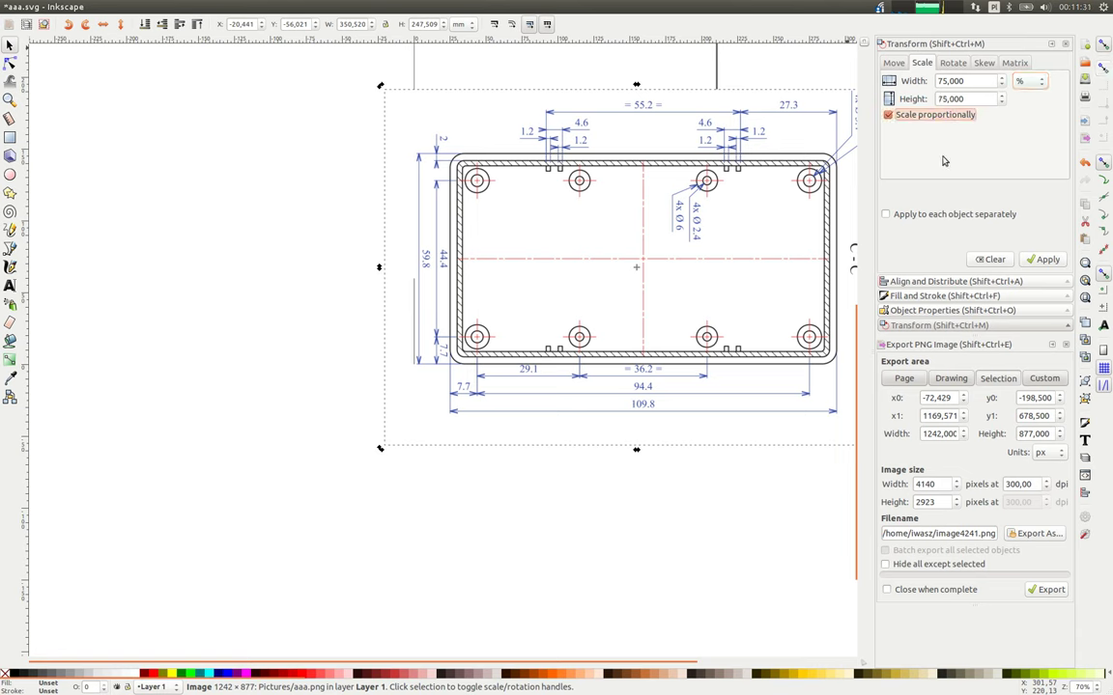
{"action": "key", "text": "Tab"}
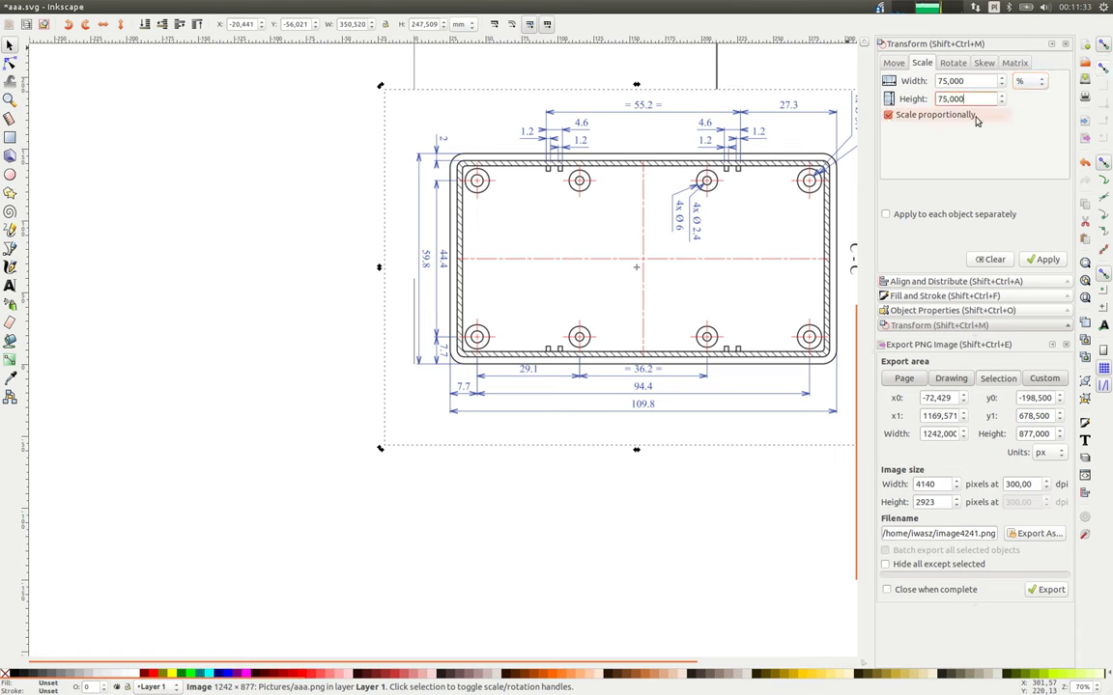
{"action": "left_click", "coordinate": [1033, 263]}
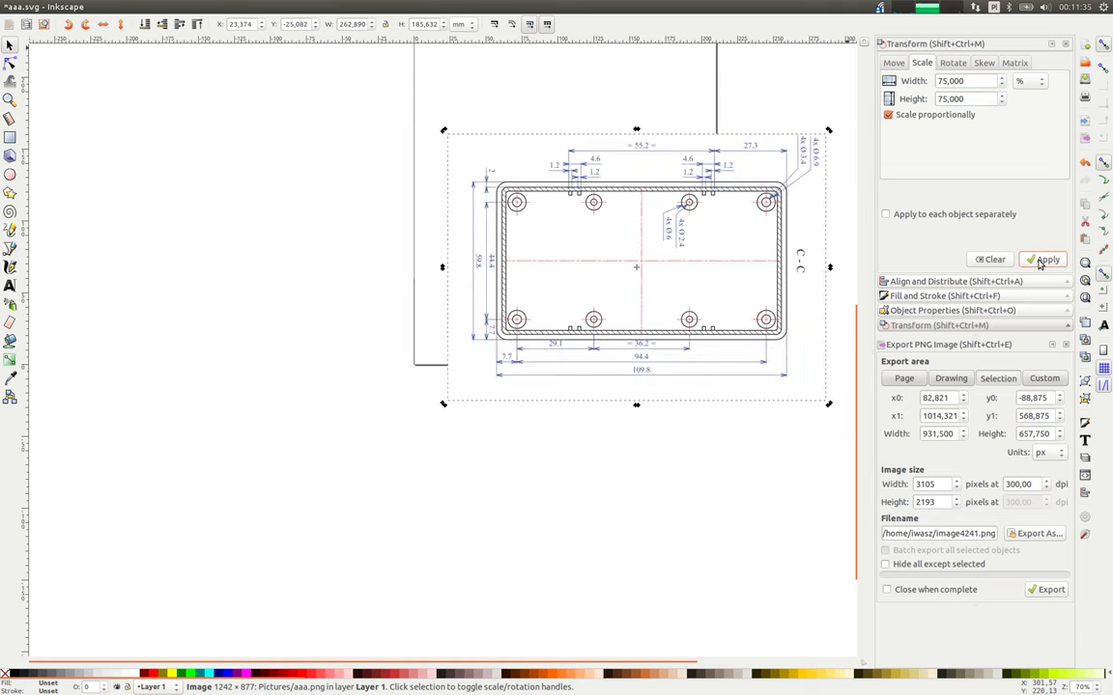
Apply the 75% scale twice more and drag the image left and down over the page.
{"action": "left_click", "coordinate": [1033, 262]}
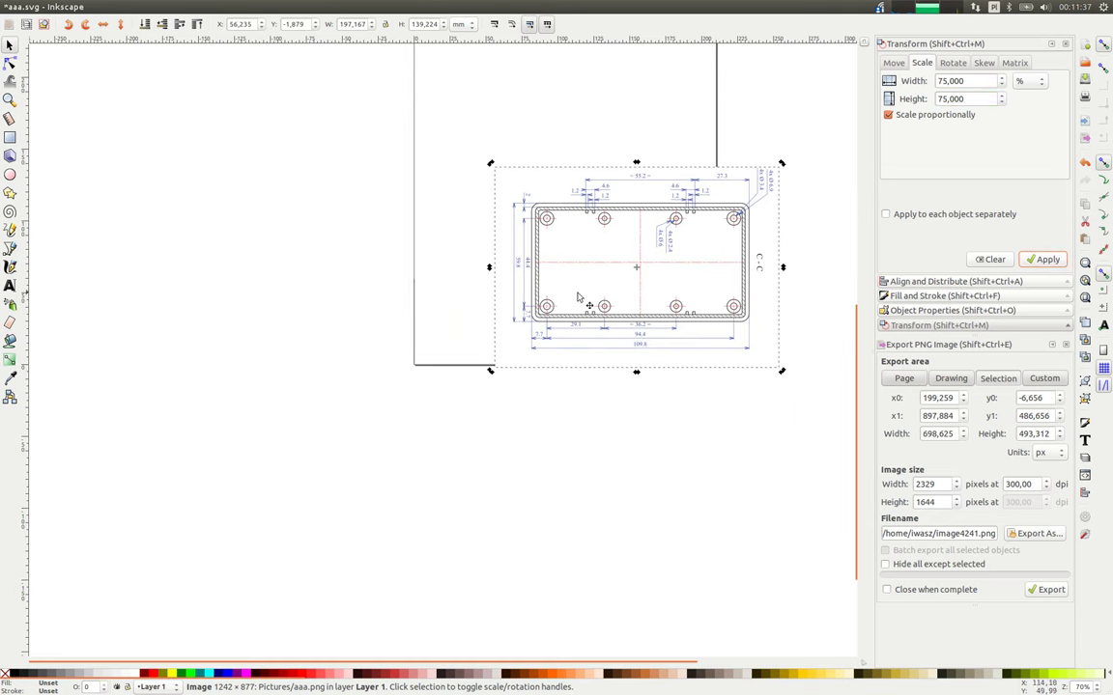
{"action": "scroll", "coordinate": [614, 245], "scroll_direction": "up", "scroll_amount": 2}
{"action": "left_click_drag", "start_coordinate": [532, 302], "coordinate": [472, 330]}
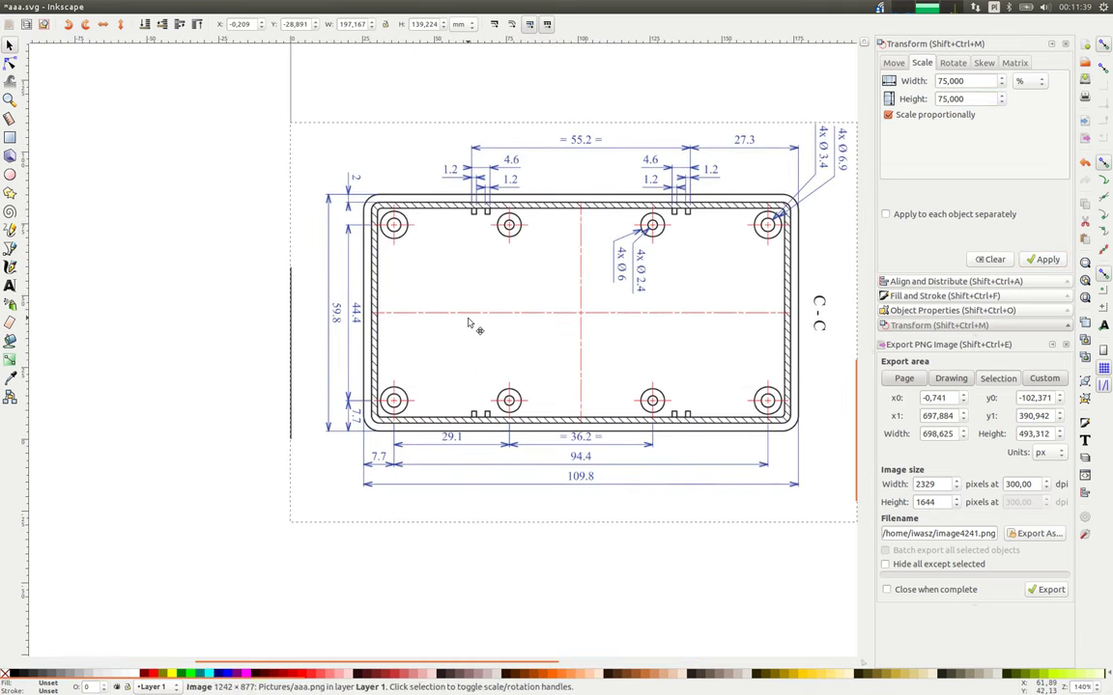
{"action": "left_click", "coordinate": [1048, 260]}
{"action": "left_click_drag", "start_coordinate": [687, 267], "coordinate": [635, 294]}
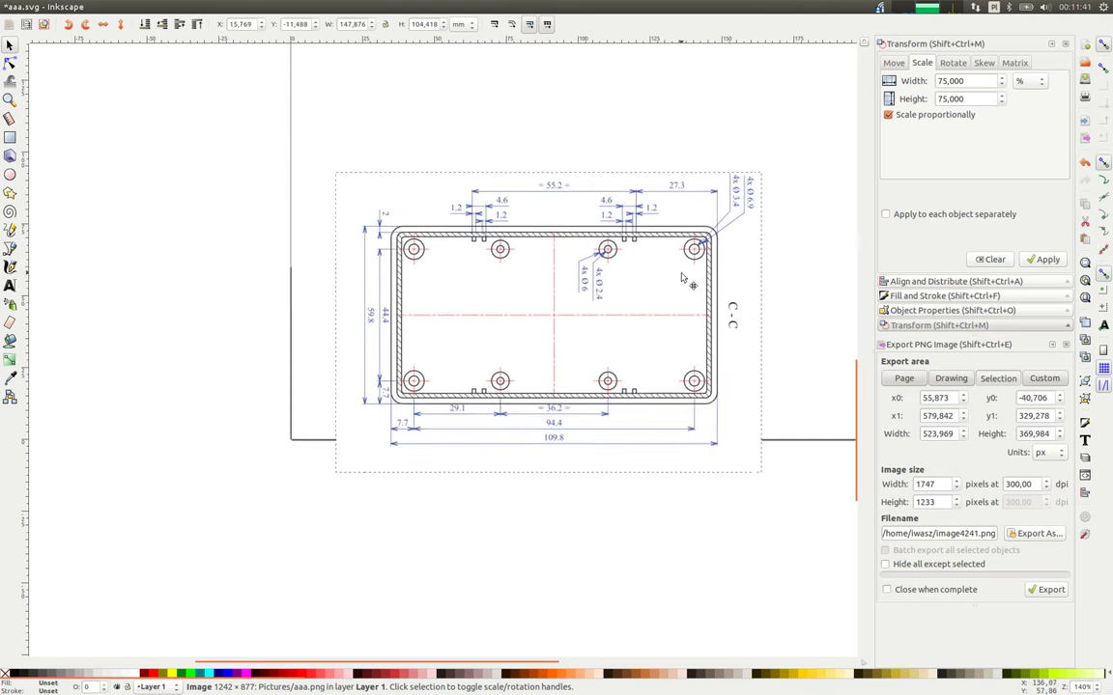
{"action": "left_click_drag", "start_coordinate": [632, 299], "coordinate": [604, 308]}
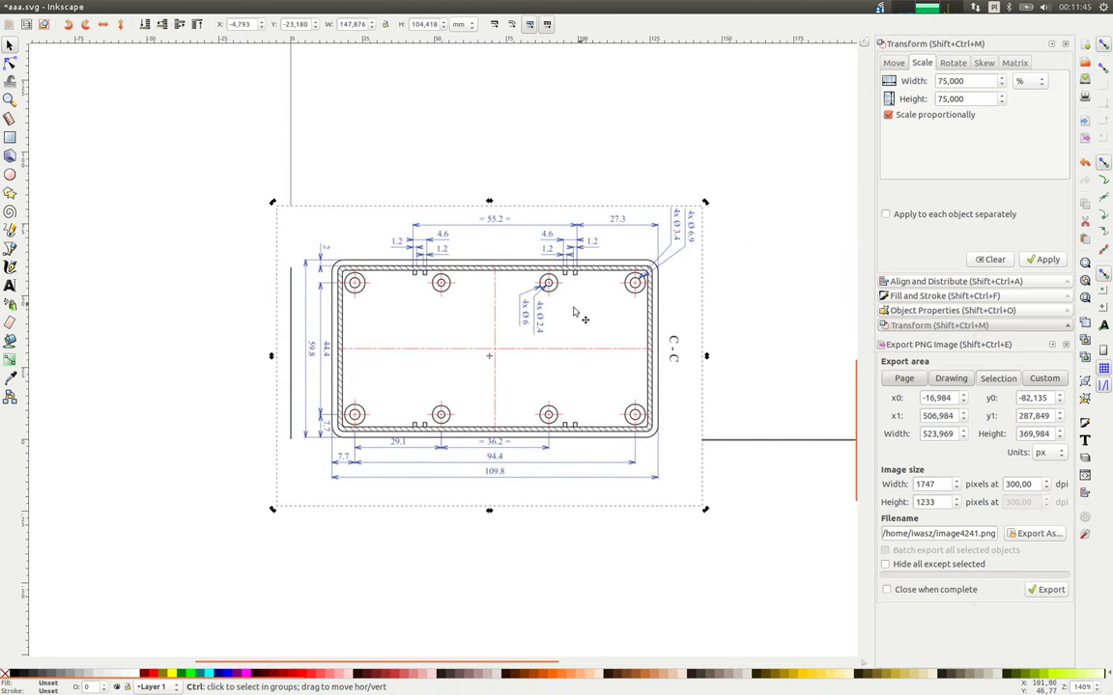
Fine-tune the image: nudge it left, shrink it slightly from its corner, shift it down.
{"action": "scroll", "coordinate": [514, 348], "scroll_direction": "up", "scroll_amount": 2}
{"action": "left_click_drag", "start_coordinate": [400, 344], "coordinate": [394, 346]}
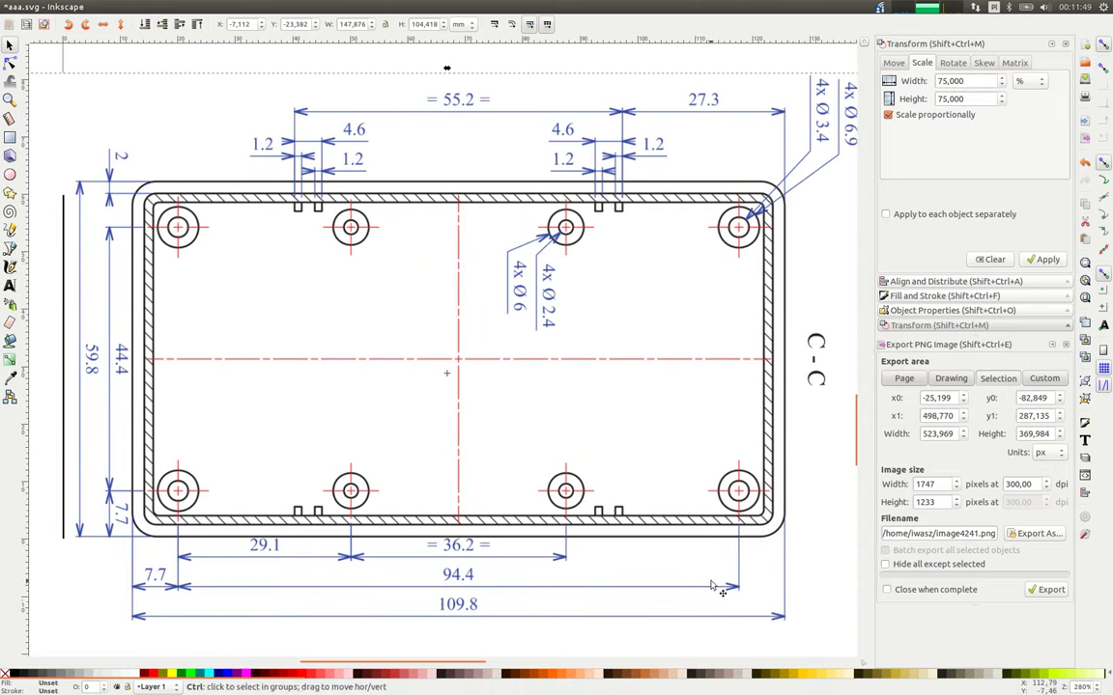
{"action": "scroll", "coordinate": [731, 524], "scroll_direction": "down", "scroll_amount": 2}
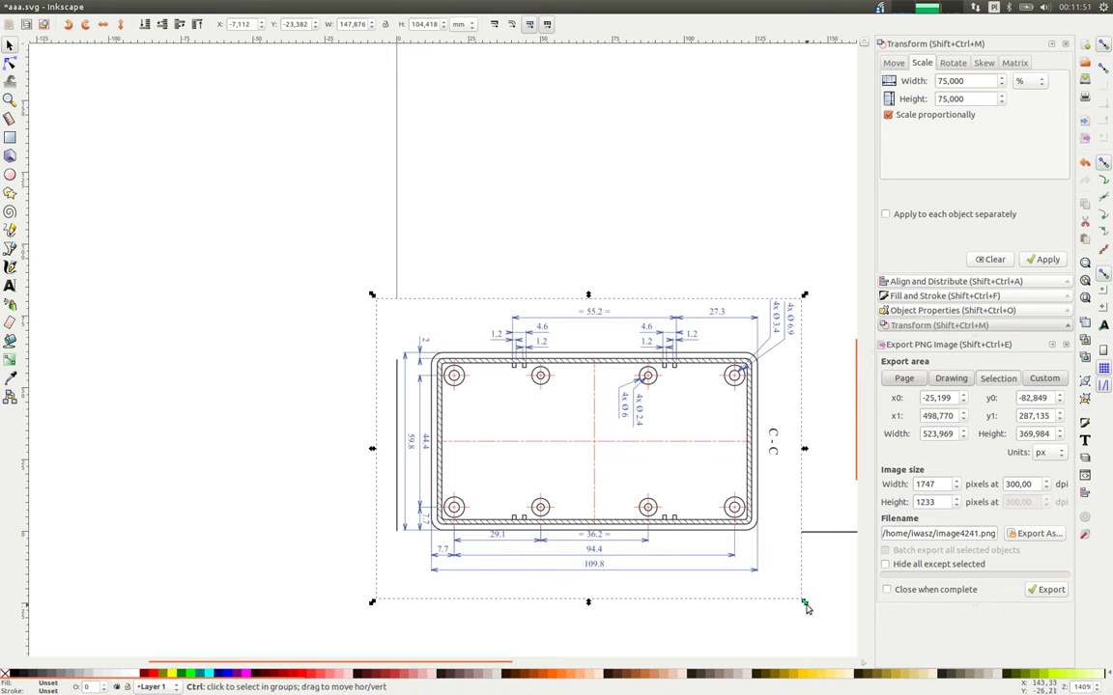
{"action": "left_click_drag", "start_coordinate": [807, 609], "coordinate": [786, 593]}
{"action": "left_click_drag", "start_coordinate": [586, 463], "coordinate": [583, 472]}
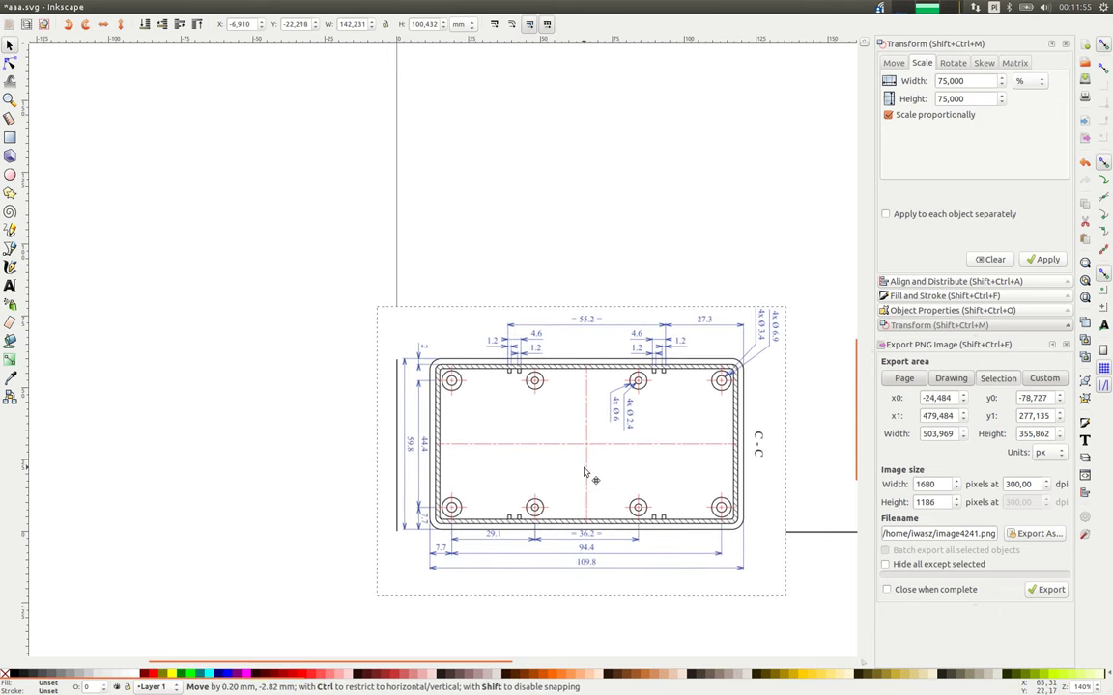
{"action": "scroll", "coordinate": [529, 469], "scroll_direction": "up", "scroll_amount": 1, "text": "ctrl"}
{"action": "scroll", "coordinate": [528, 469], "scroll_direction": "up", "scroll_amount": 1, "text": "ctrl"}
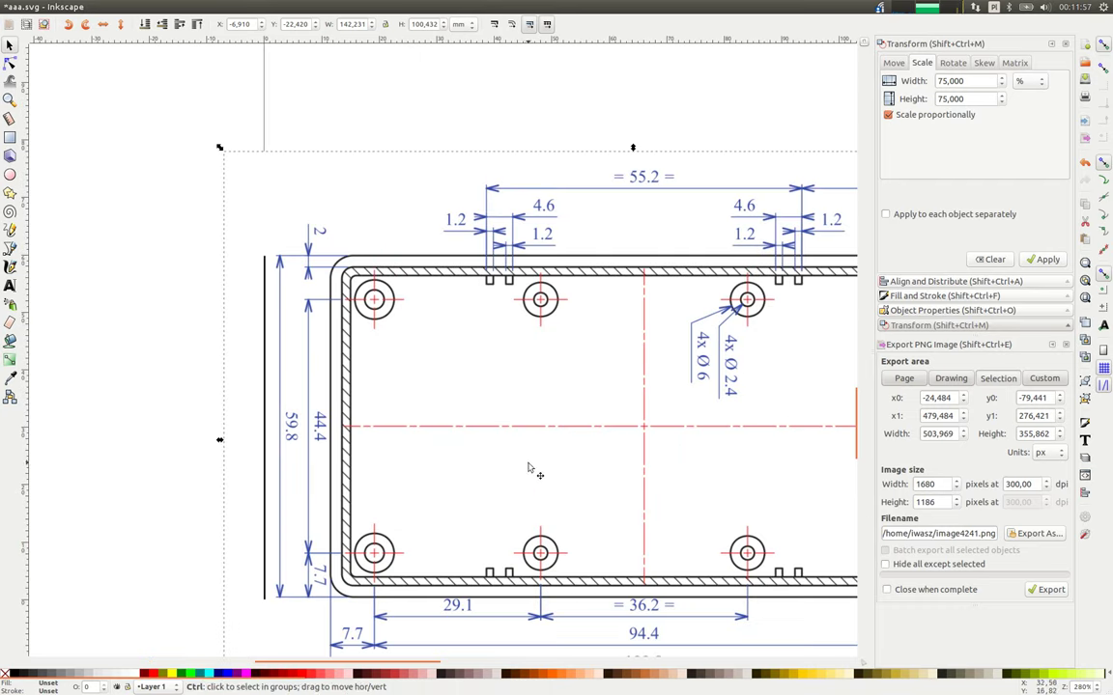
{"action": "left_click_drag", "start_coordinate": [526, 468], "coordinate": [514, 470]}
{"action": "scroll", "coordinate": [367, 420], "scroll_direction": "up", "scroll_amount": 1, "text": "ctrl"}
{"action": "scroll", "coordinate": [362, 417], "scroll_direction": "up", "scroll_amount": 1, "text": "ctrl"}
{"action": "scroll", "coordinate": [367, 415], "scroll_direction": "down", "scroll_amount": 1, "text": "ctrl"}
{"action": "scroll", "coordinate": [374, 420], "scroll_direction": "down", "scroll_amount": 1, "text": "ctrl"}
Align the image's dimension line to the line end, leaving it at X -8.920, Y -22.740 mm.
{"action": "left_click", "coordinate": [374, 420]}
{"action": "left_click_drag", "start_coordinate": [374, 420], "coordinate": [385, 426]}
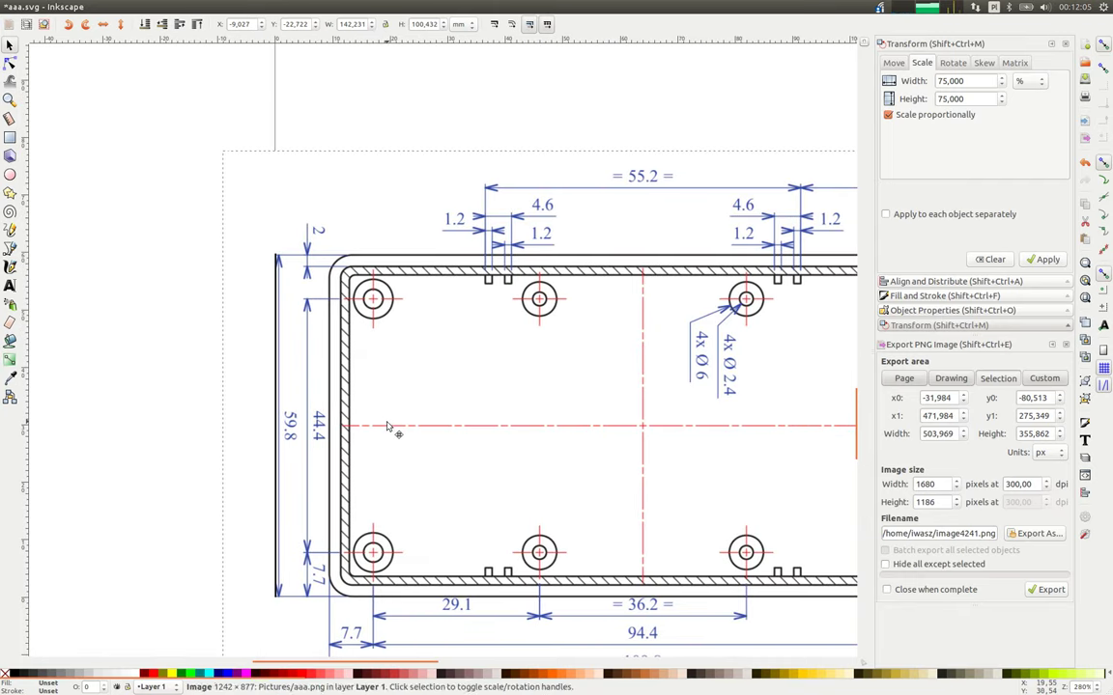
{"action": "scroll", "coordinate": [285, 541], "scroll_direction": "up", "scroll_amount": 5, "text": "ctrl"}
{"action": "scroll", "coordinate": [182, 508], "scroll_direction": "down", "scroll_amount": 10}
{"action": "scroll", "coordinate": [273, 87], "scroll_direction": "left", "scroll_amount": 2}
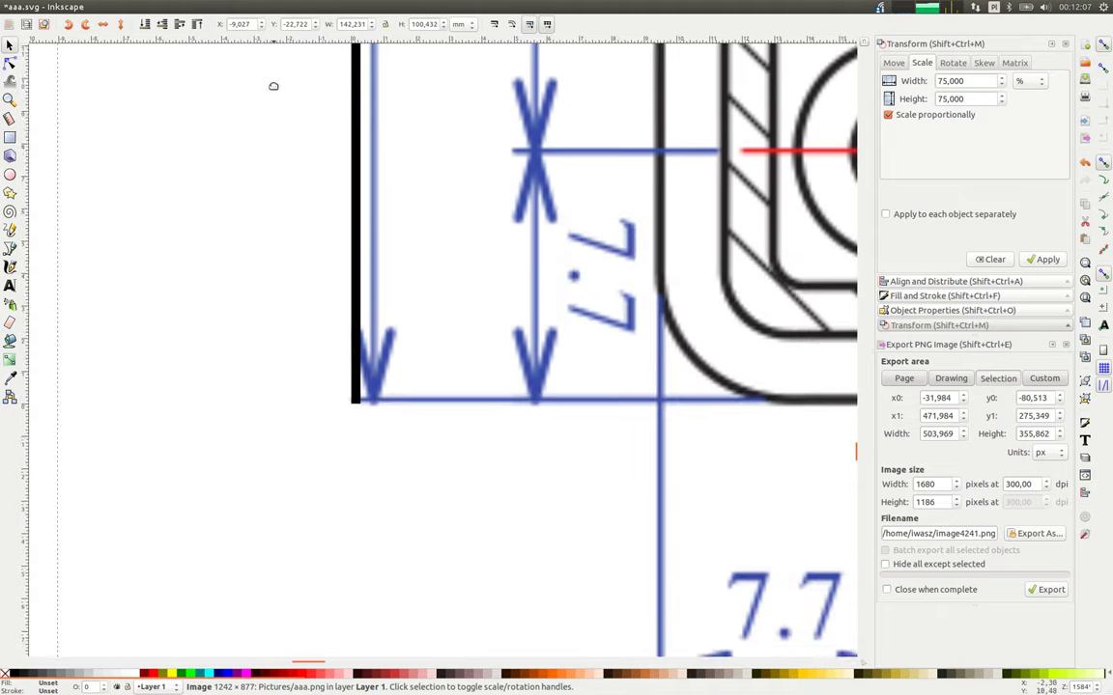
{"action": "left_click_drag", "start_coordinate": [512, 244], "coordinate": [531, 244]}
{"action": "scroll", "coordinate": [545, 229], "scroll_direction": "down", "scroll_amount": 2}
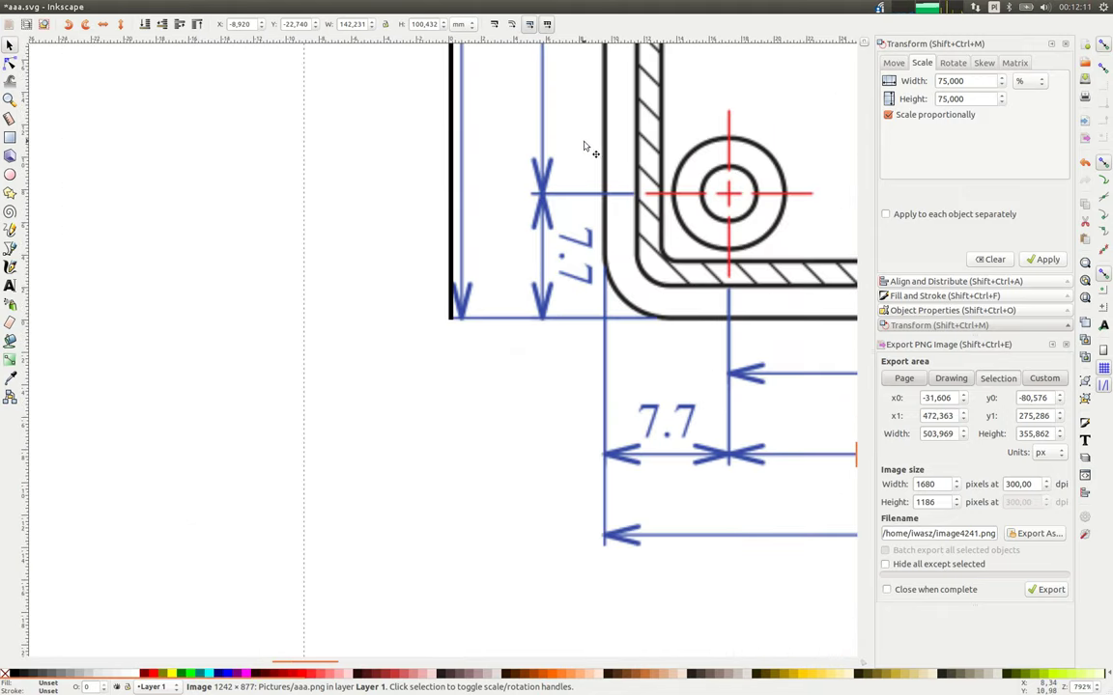
{"action": "scroll", "coordinate": [435, 417], "scroll_direction": "down", "scroll_amount": 3, "text": "ctrl"}
{"action": "scroll", "coordinate": [355, 375], "scroll_direction": "up", "scroll_amount": 1, "text": "ctrl"}
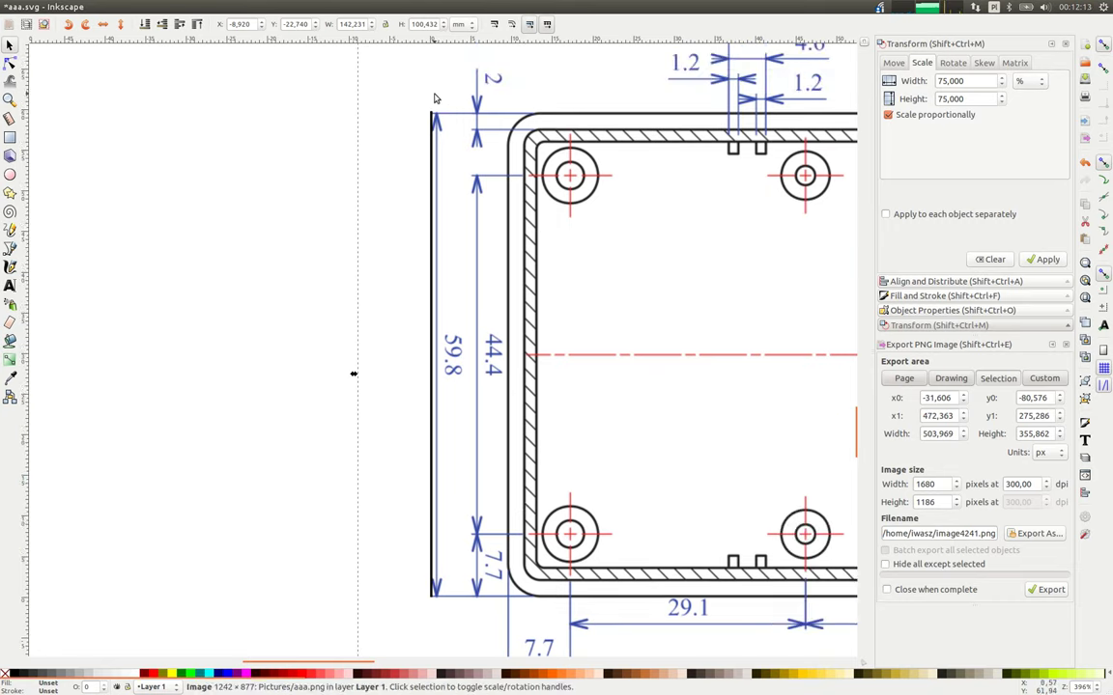
{"action": "scroll", "coordinate": [442, 126], "scroll_direction": "up", "scroll_amount": 2, "text": "ctrl"}
{"action": "scroll", "coordinate": [457, 161], "scroll_direction": "up", "scroll_amount": 1, "text": "ctrl"}
{"action": "scroll", "coordinate": [673, 267], "scroll_direction": "down", "scroll_amount": 4, "text": "ctrl"}
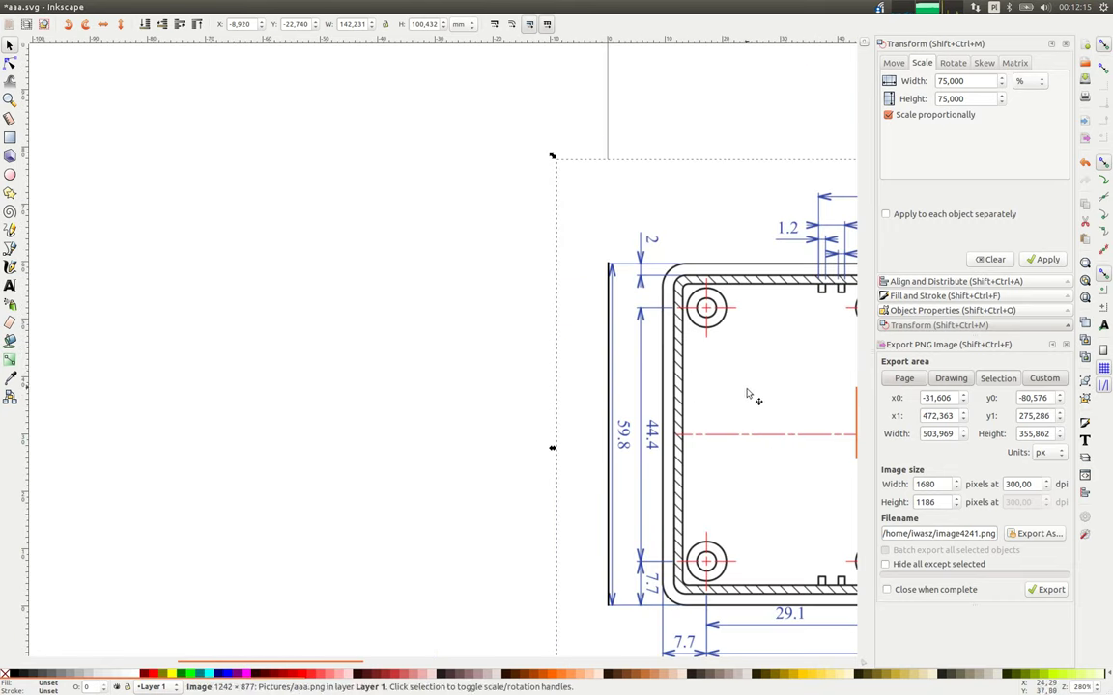
{"action": "scroll", "coordinate": [579, 300], "scroll_direction": "down", "scroll_amount": 3}
{"action": "scroll", "coordinate": [580, 299], "scroll_direction": "right", "scroll_amount": 6}
{"action": "scroll", "coordinate": [411, 318], "scroll_direction": "left", "scroll_amount": 4}
{"action": "scroll", "coordinate": [411, 318], "scroll_direction": "right", "scroll_amount": 3}
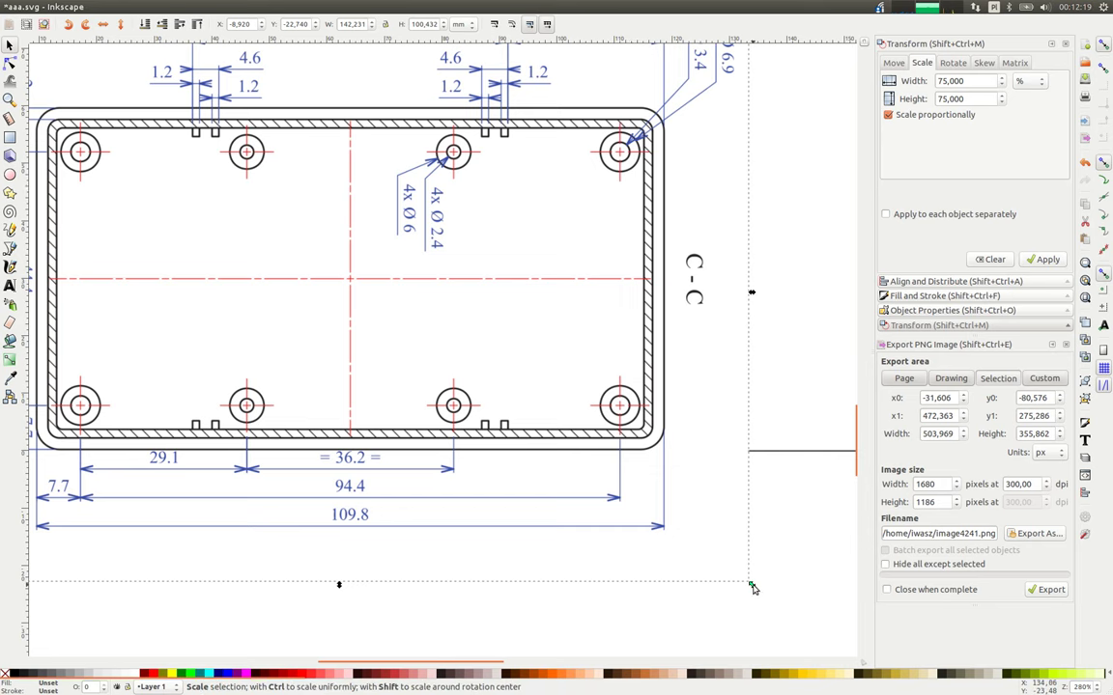
Enlarge the drawing image slightly from its corner and shift it a fraction of a millimetre.
{"action": "left_click_drag", "start_coordinate": [753, 588], "coordinate": [756, 590]}
{"action": "left_click_drag", "start_coordinate": [317, 280], "coordinate": [557, 348]}
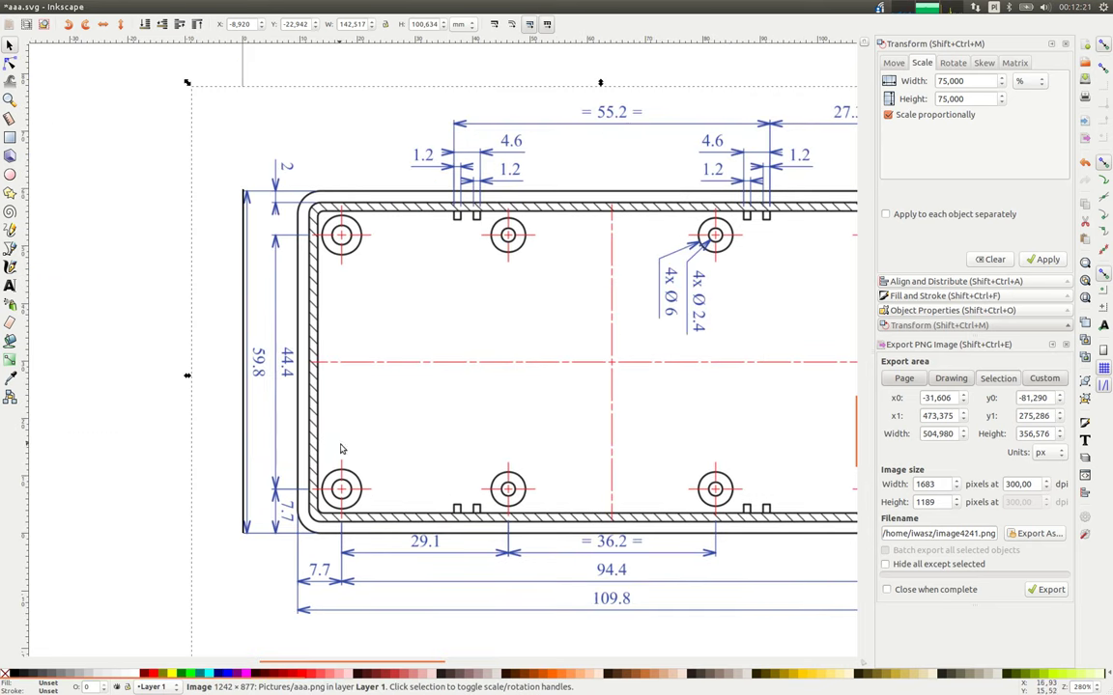
{"action": "scroll", "coordinate": [256, 517], "scroll_direction": "up", "scroll_amount": 2, "text": "ctrl"}
{"action": "scroll", "coordinate": [261, 529], "scroll_direction": "up", "scroll_amount": 2, "text": "ctrl"}
{"action": "left_click_drag", "start_coordinate": [278, 552], "coordinate": [280, 534]}
{"action": "scroll", "coordinate": [291, 470], "scroll_direction": "down", "scroll_amount": 3, "text": "ctrl"}
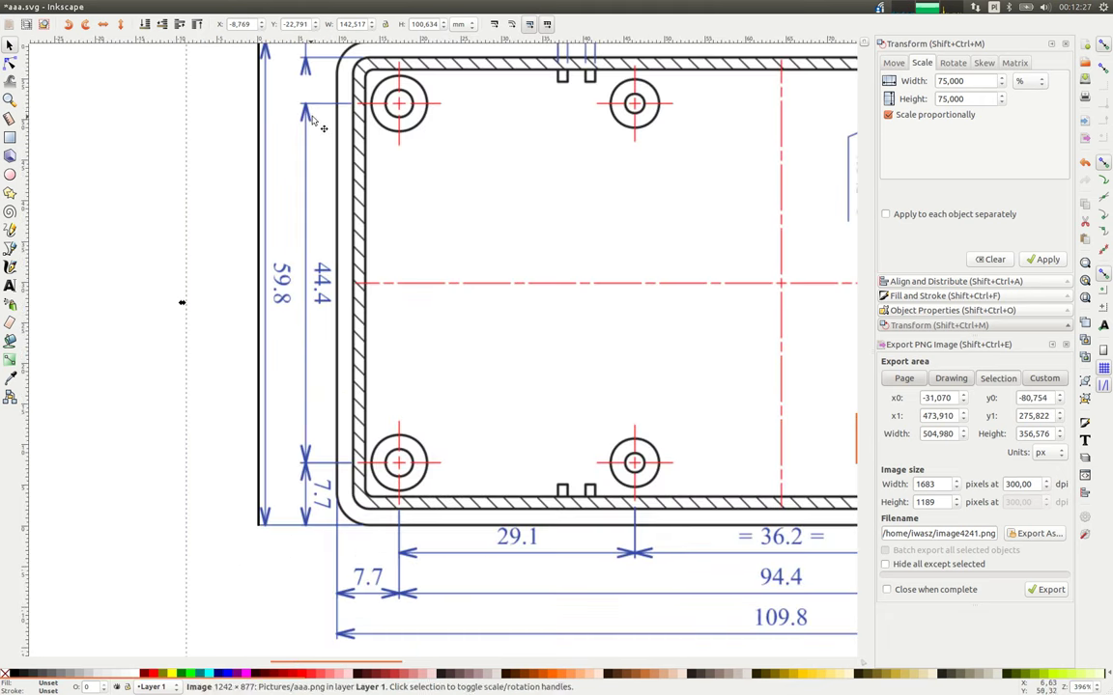
{"action": "scroll", "coordinate": [311, 115], "scroll_direction": "up", "scroll_amount": 1, "text": "ctrl"}
{"action": "scroll", "coordinate": [87, 111], "scroll_direction": "up", "scroll_amount": 5}
{"action": "scroll", "coordinate": [280, 299], "scroll_direction": "up", "scroll_amount": 2, "text": "ctrl"}
{"action": "scroll", "coordinate": [274, 282], "scroll_direction": "down", "scroll_amount": 2, "text": "ctrl"}
{"action": "scroll", "coordinate": [386, 348], "scroll_direction": "down", "scroll_amount": 1, "text": "ctrl"}
{"action": "scroll", "coordinate": [468, 396], "scroll_direction": "down", "scroll_amount": 2, "text": "ctrl"}
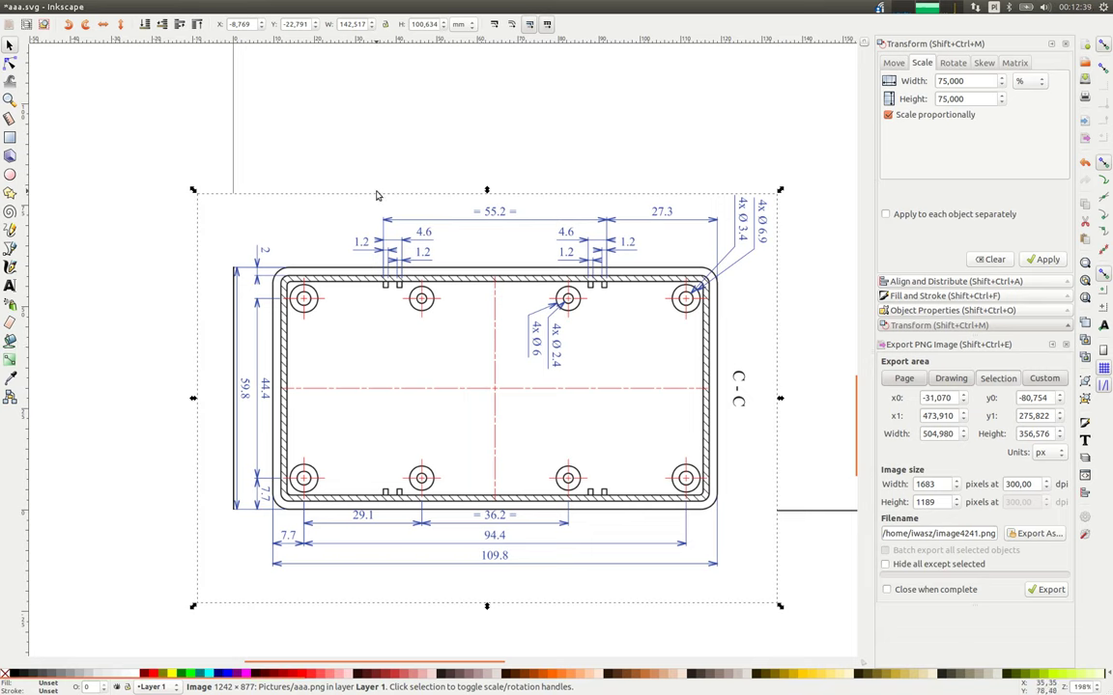
Move the image up the page, away from the 59.8 mm vertical line, and select that line.
{"action": "scroll", "coordinate": [621, 208], "scroll_direction": "down", "scroll_amount": 1, "text": "ctrl"}
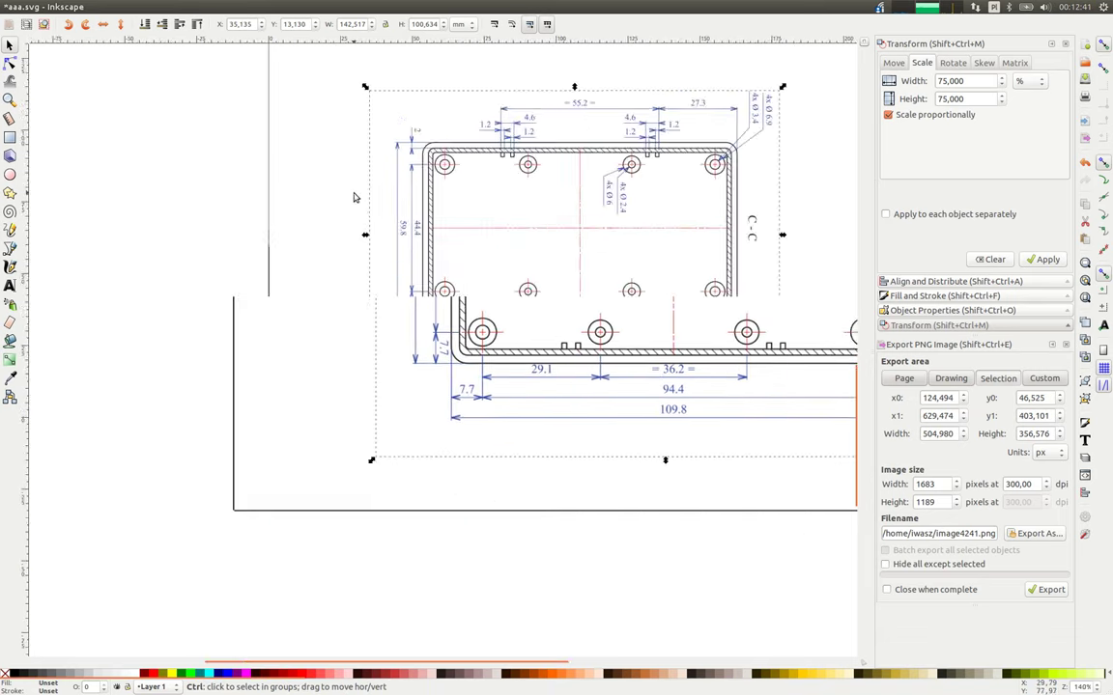
{"action": "scroll", "coordinate": [534, 211], "scroll_direction": "down", "scroll_amount": 2, "text": "ctrl"}
{"action": "left_click_drag", "start_coordinate": [518, 212], "coordinate": [507, 122]}
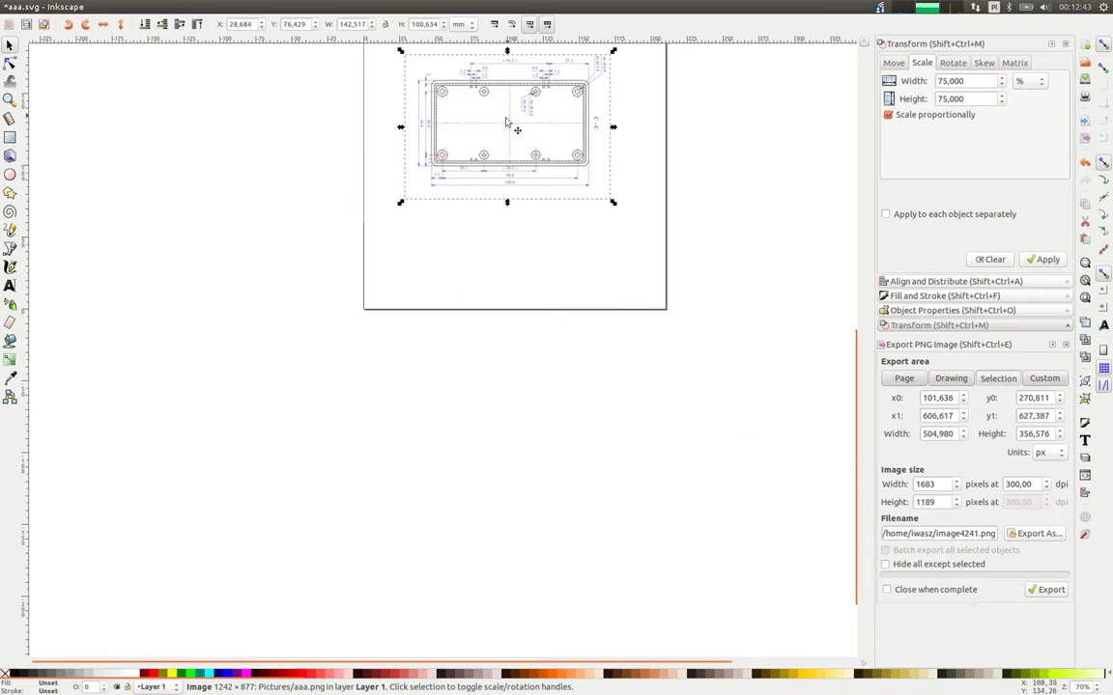
{"action": "scroll", "coordinate": [365, 293], "scroll_direction": "up", "scroll_amount": 3, "text": "ctrl"}
{"action": "left_click", "coordinate": [365, 302]}
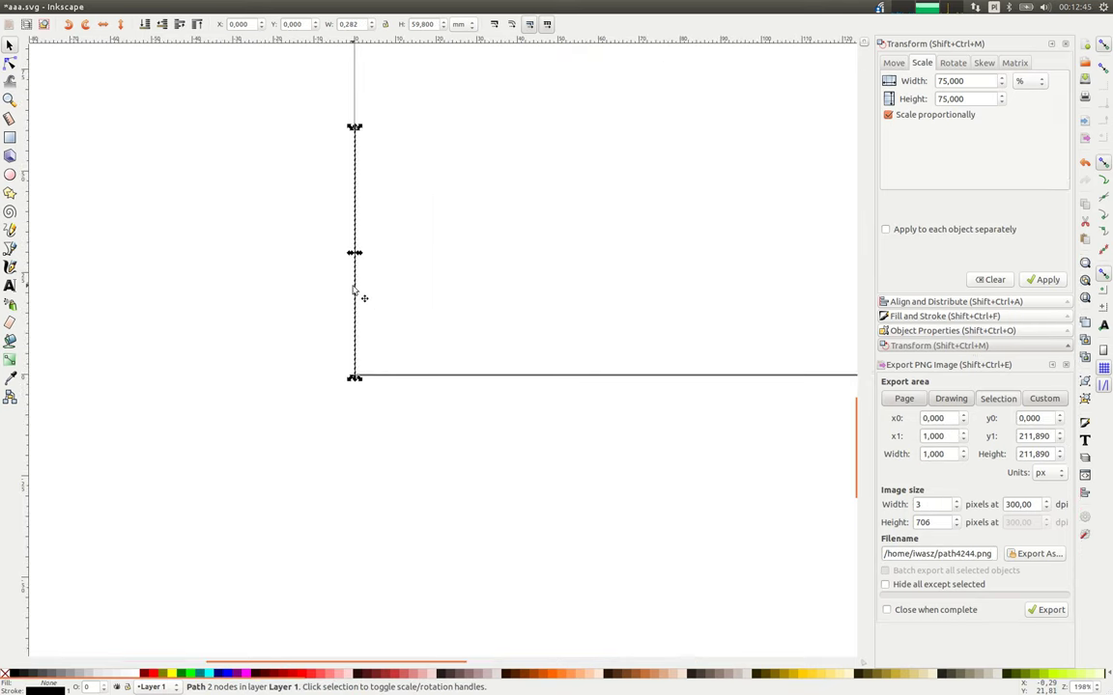
Trace the enclosure's inner wall with a 101.076 × 51.889 mm rectangle.
{"action": "key", "text": "Escape"}
{"action": "scroll", "coordinate": [690, 131], "scroll_direction": "down", "scroll_amount": 1}
{"action": "scroll", "coordinate": [509, 386], "scroll_direction": "right", "scroll_amount": 3, "text": "shift"}
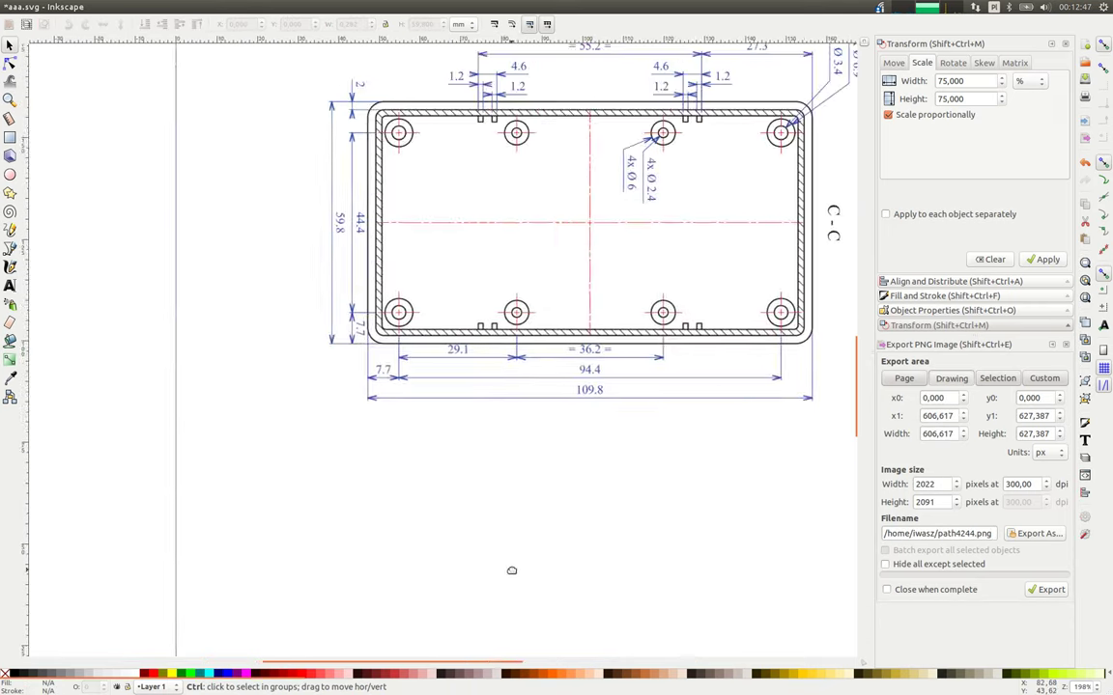
{"action": "scroll", "coordinate": [470, 179], "scroll_direction": "up", "scroll_amount": 1, "text": "ctrl"}
{"action": "scroll", "coordinate": [547, 208], "scroll_direction": "right", "scroll_amount": 4, "text": "shift"}
{"action": "scroll", "coordinate": [546, 207], "scroll_direction": "up", "scroll_amount": 2}
{"action": "scroll", "coordinate": [558, 210], "scroll_direction": "right", "scroll_amount": 1, "text": "shift"}
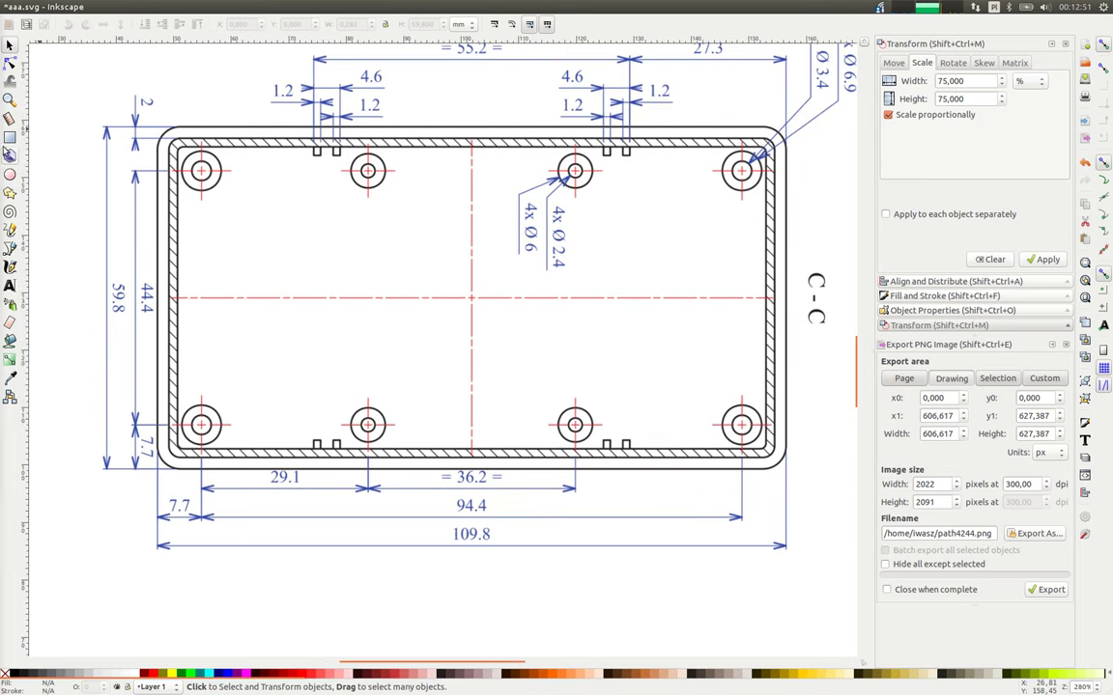
{"action": "key", "text": "r"}
{"action": "mouse_move", "coordinate": [184, 151]}
{"action": "left_mouse_down"}
{"action": "mouse_move", "coordinate": [745, 450]}
{"action": "mouse_move", "coordinate": [767, 447]}
{"action": "left_mouse_up"}
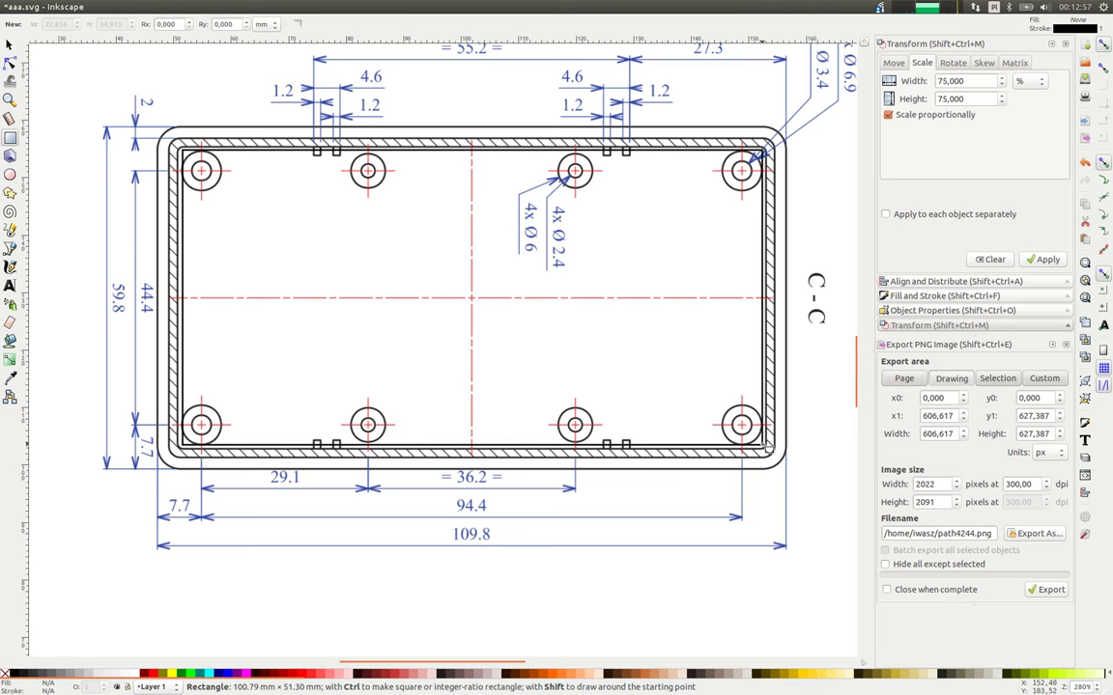
{"action": "left_click_drag", "start_coordinate": [768, 447], "coordinate": [768, 449]}
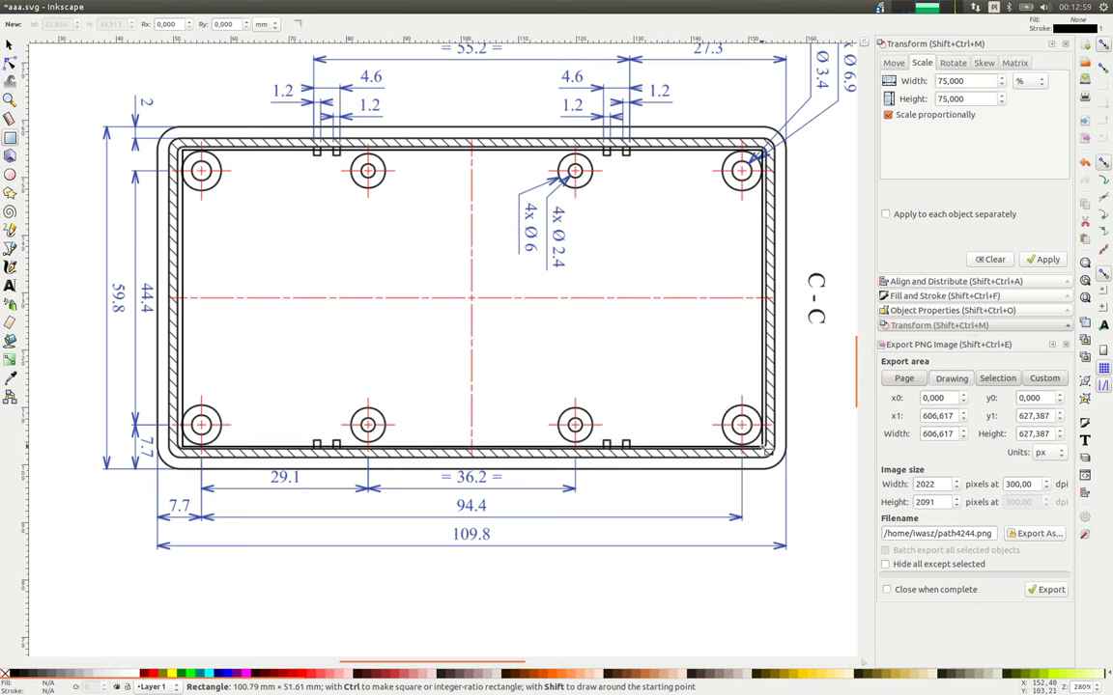
{"action": "left_click", "coordinate": [10, 45]}
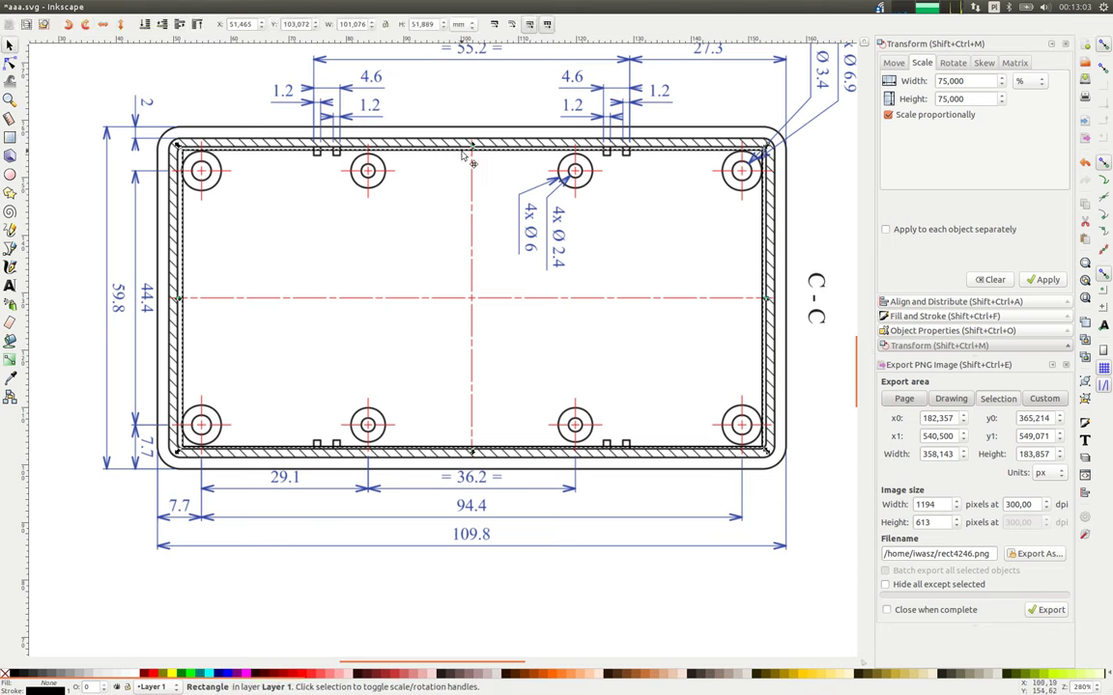
Nudge the drawing image slightly right to X 28.785, Y 76.328 mm, matching the rectangle.
{"action": "left_click", "coordinate": [416, 217]}
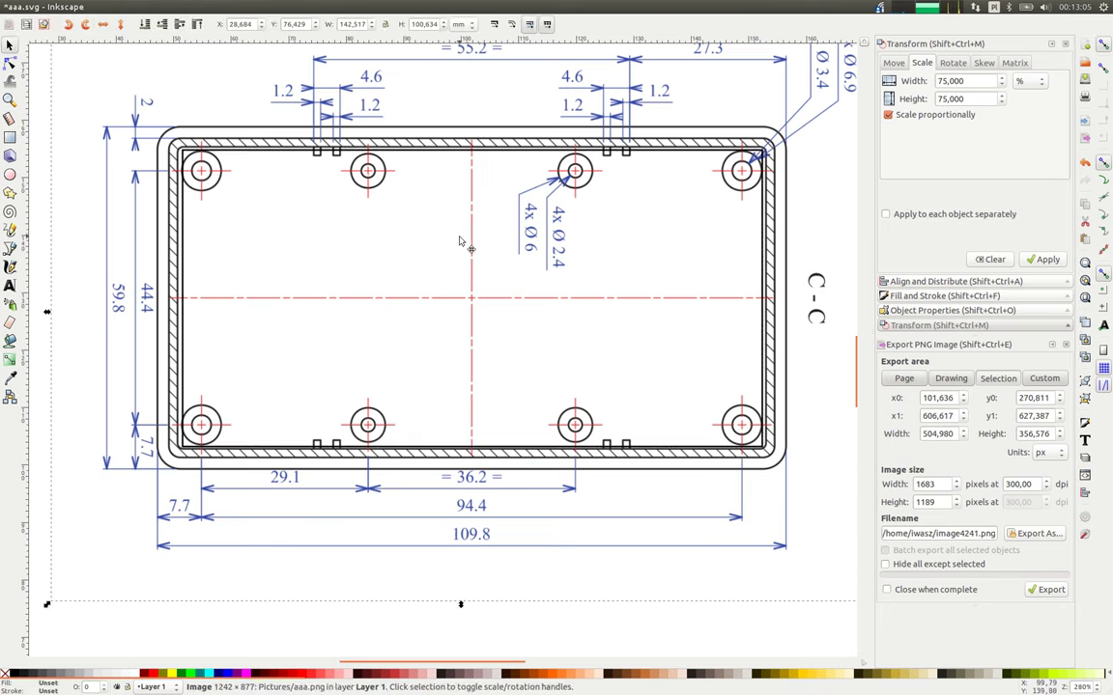
{"action": "left_click_drag", "start_coordinate": [415, 217], "coordinate": [462, 241]}
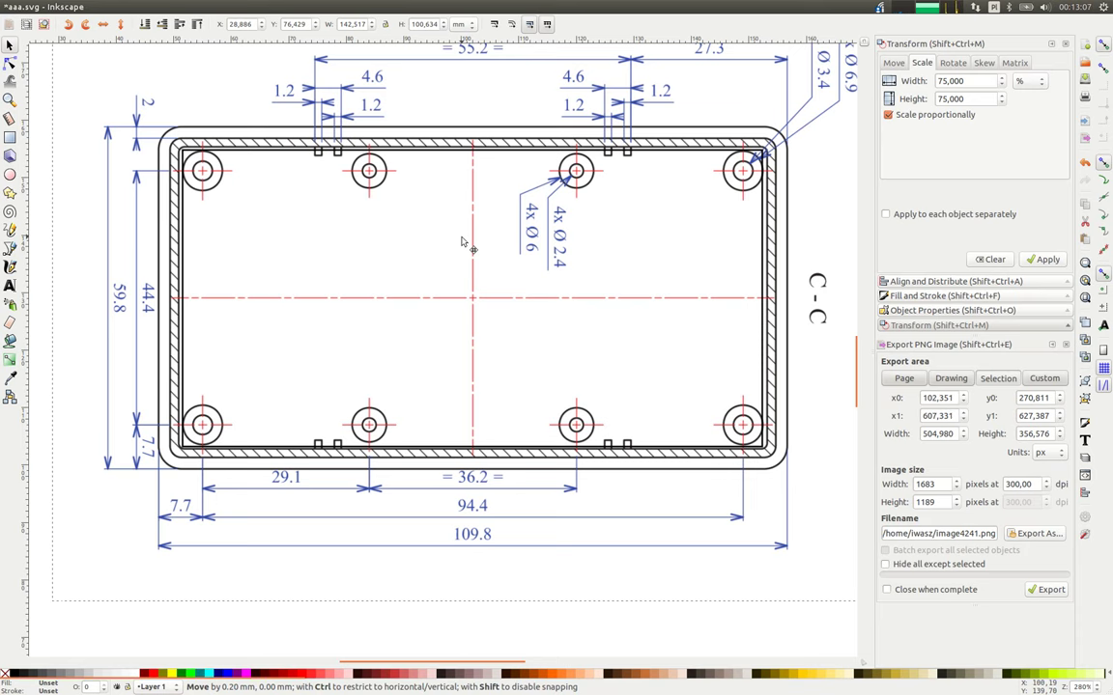
{"action": "left_click_drag", "start_coordinate": [461, 241], "coordinate": [461, 243]}
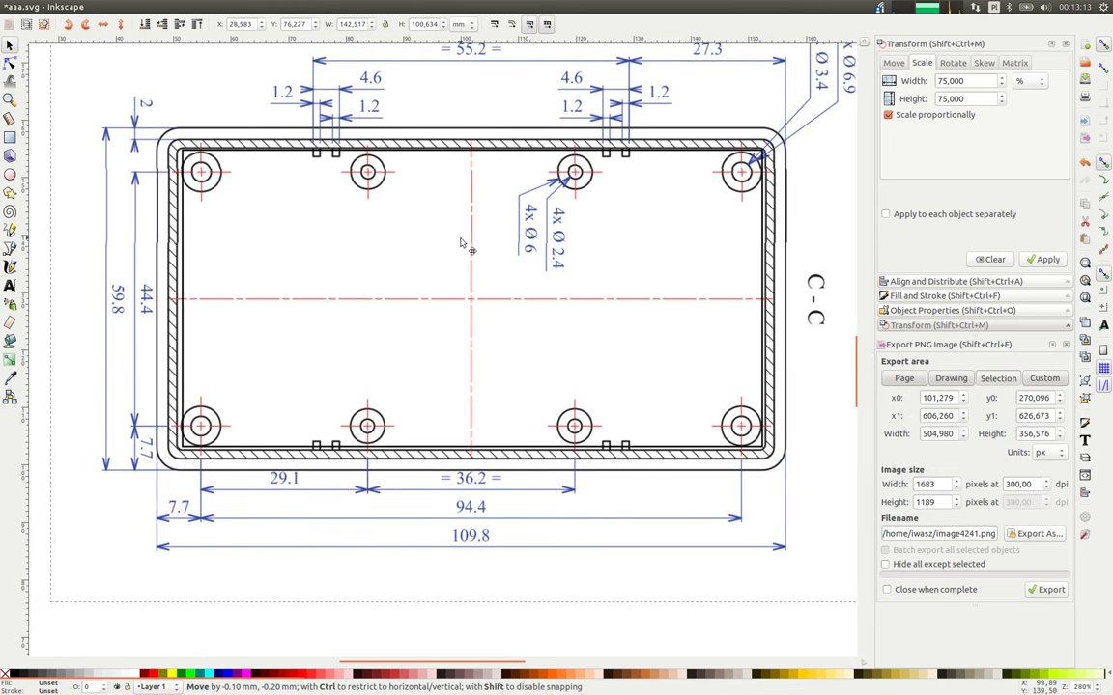
{"action": "left_click_drag", "start_coordinate": [460, 244], "coordinate": [460, 246]}
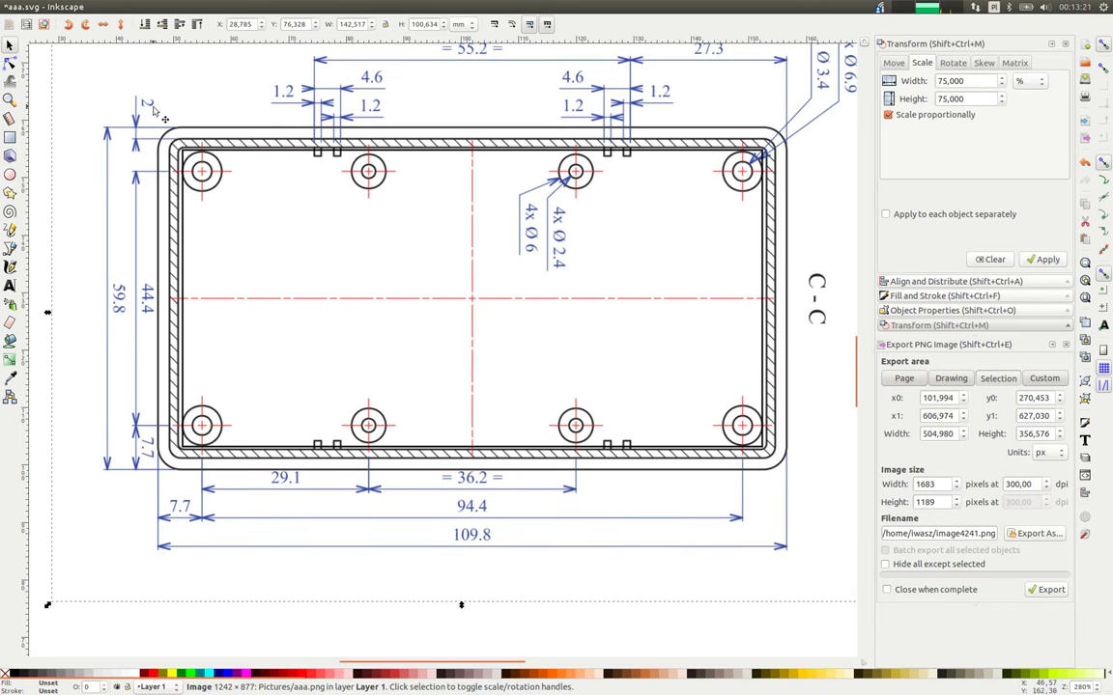
Save the document as aaa.svg and zoom into the top-left corner.
{"action": "key", "text": "ctrl+s"}
{"action": "left_click", "coordinate": [10, 138]}
{"action": "scroll", "coordinate": [137, 125], "scroll_direction": "up", "scroll_amount": 1}
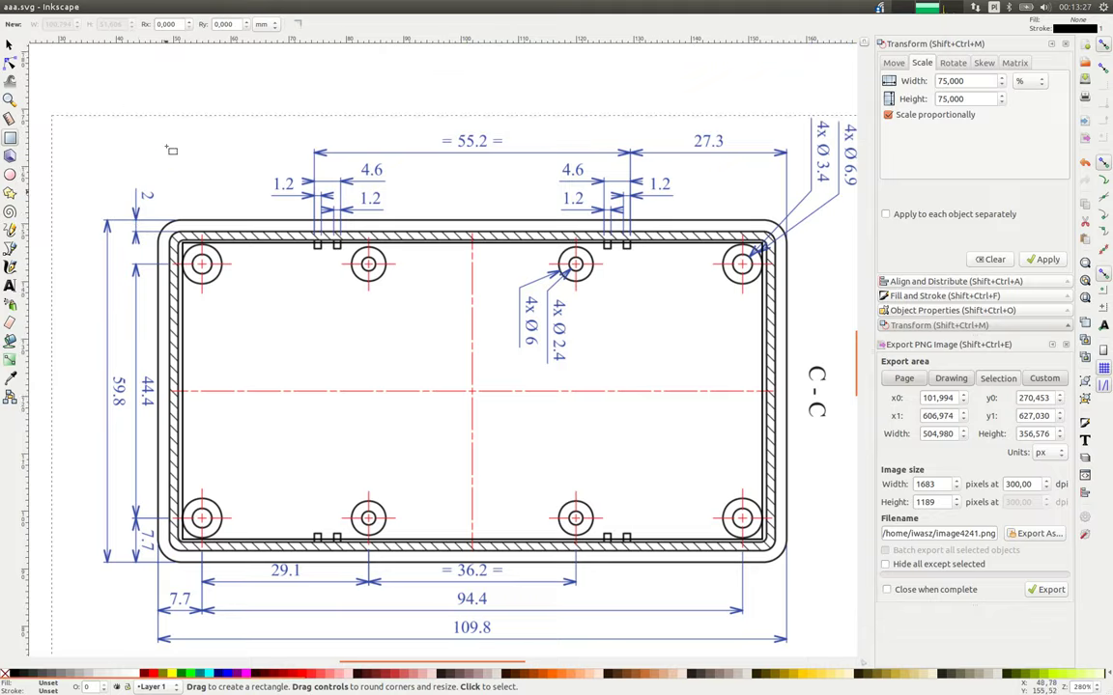
{"action": "scroll", "coordinate": [159, 212], "scroll_direction": "up", "scroll_amount": 2}
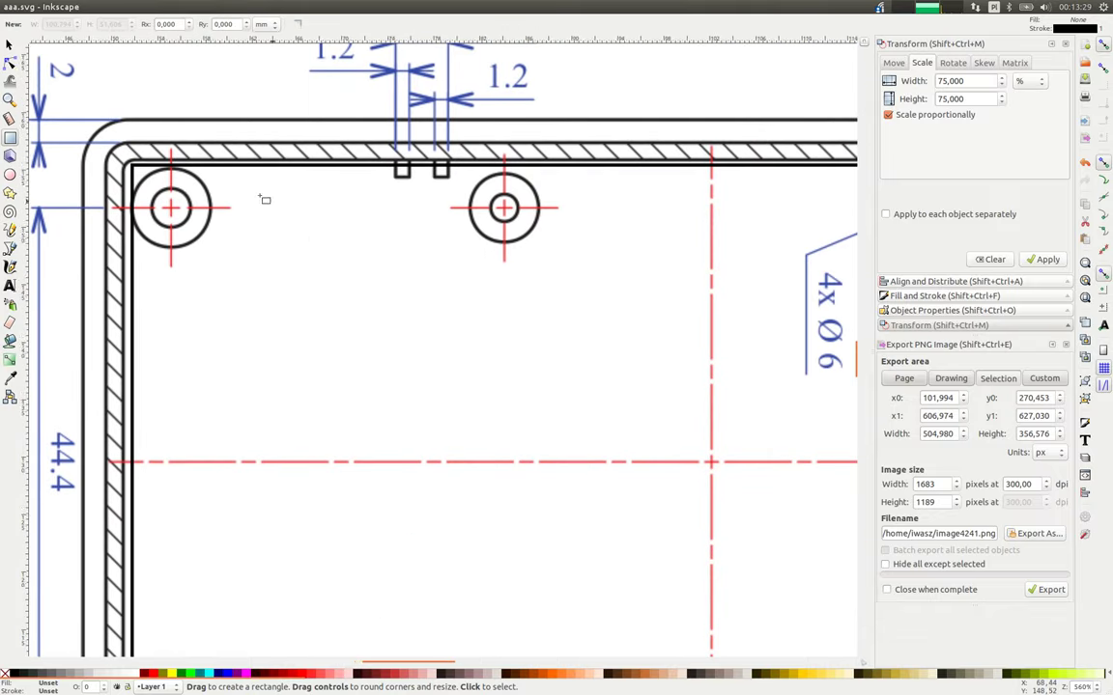
Draw a rectangle around the top-left mounting hole, round its corners, and nudge it into place.
{"action": "mouse_move", "coordinate": [113, 151]}
{"action": "left_mouse_down"}
{"action": "mouse_move", "coordinate": [244, 266]}
{"action": "mouse_move", "coordinate": [233, 266]}
{"action": "left_mouse_up"}
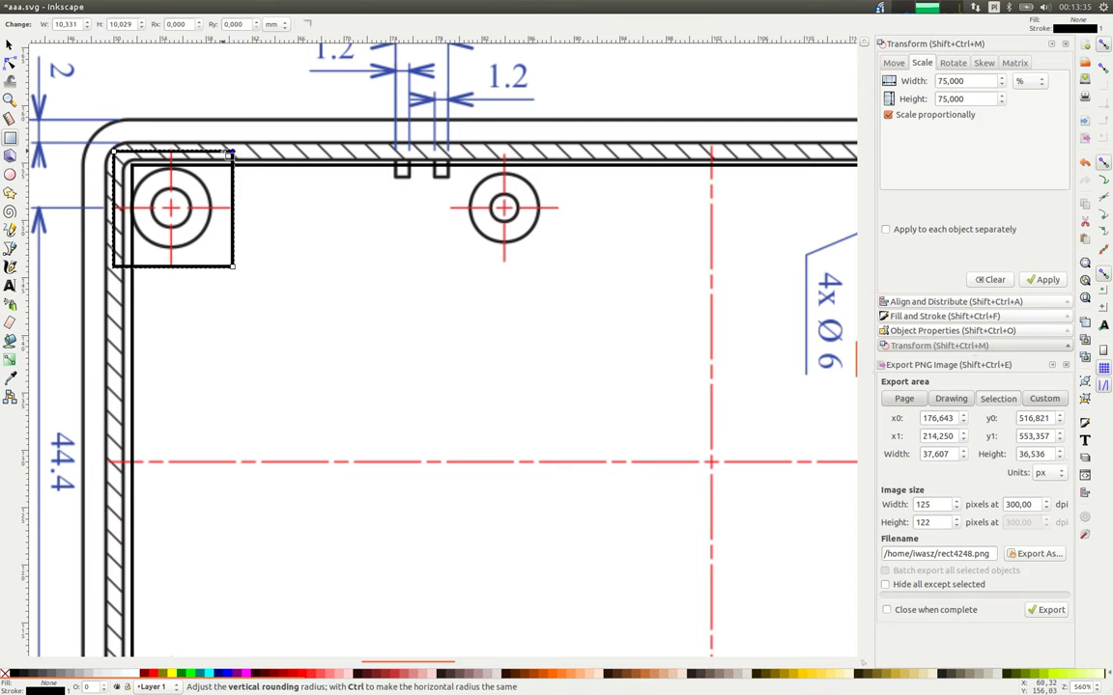
{"action": "scroll", "coordinate": [226, 154], "scroll_direction": "up", "scroll_amount": 2}
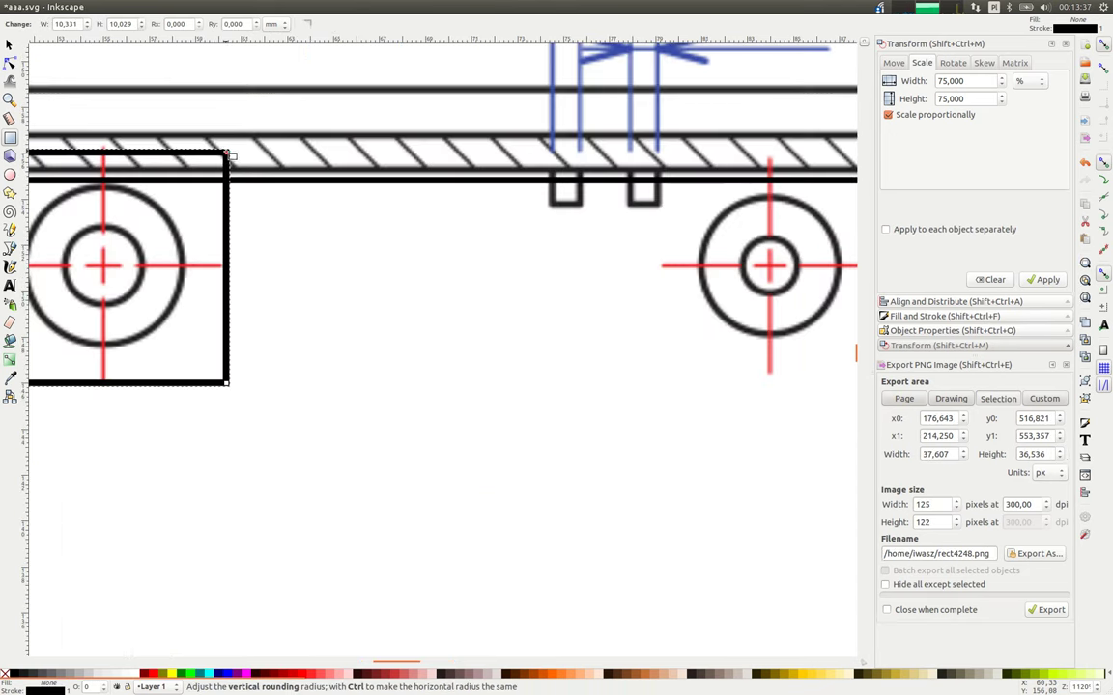
{"action": "left_click_drag", "start_coordinate": [226, 155], "coordinate": [226, 166]}
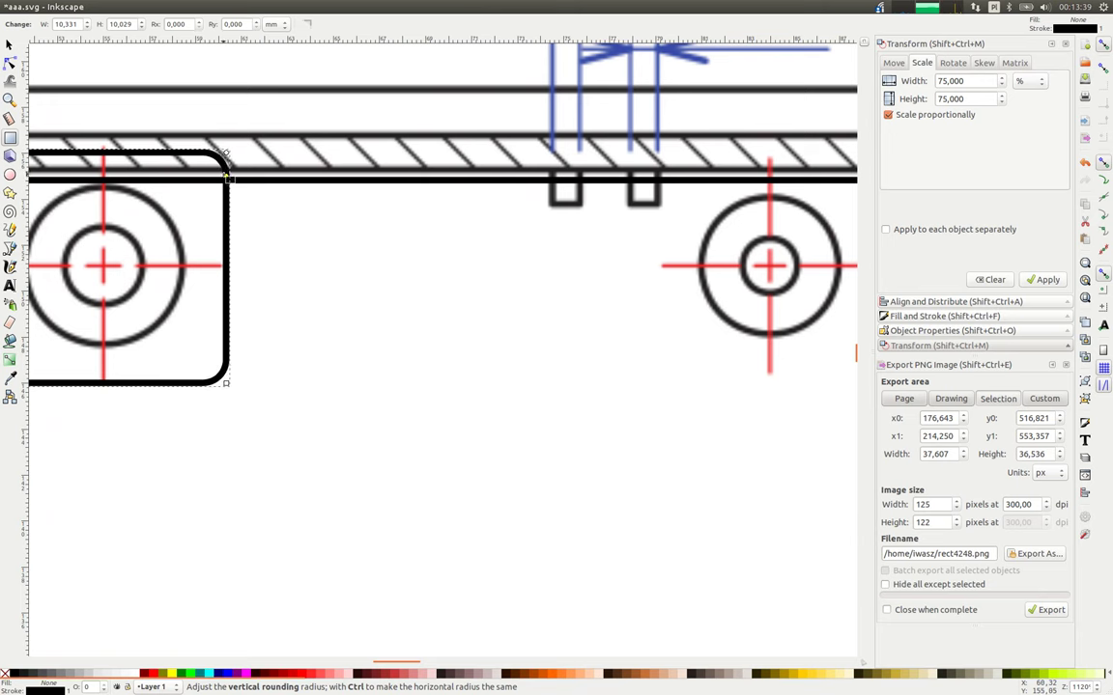
{"action": "scroll", "coordinate": [307, 233], "scroll_direction": "down", "scroll_amount": 2}
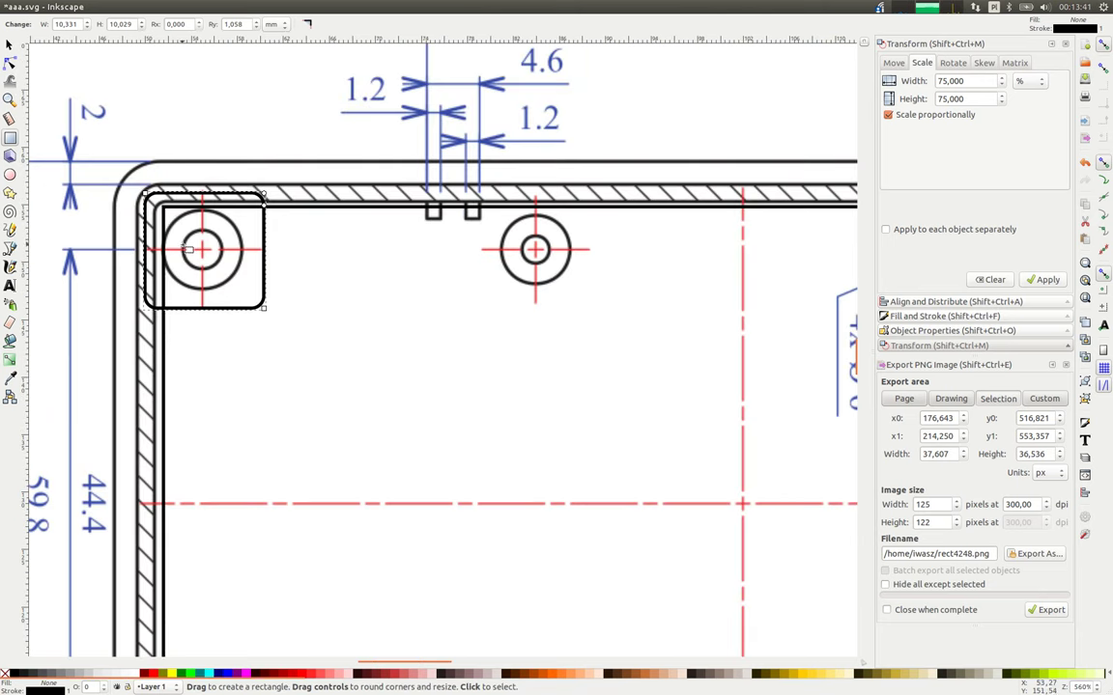
{"action": "left_click", "coordinate": [10, 45]}
{"action": "left_click_drag", "start_coordinate": [224, 305], "coordinate": [221, 303]}
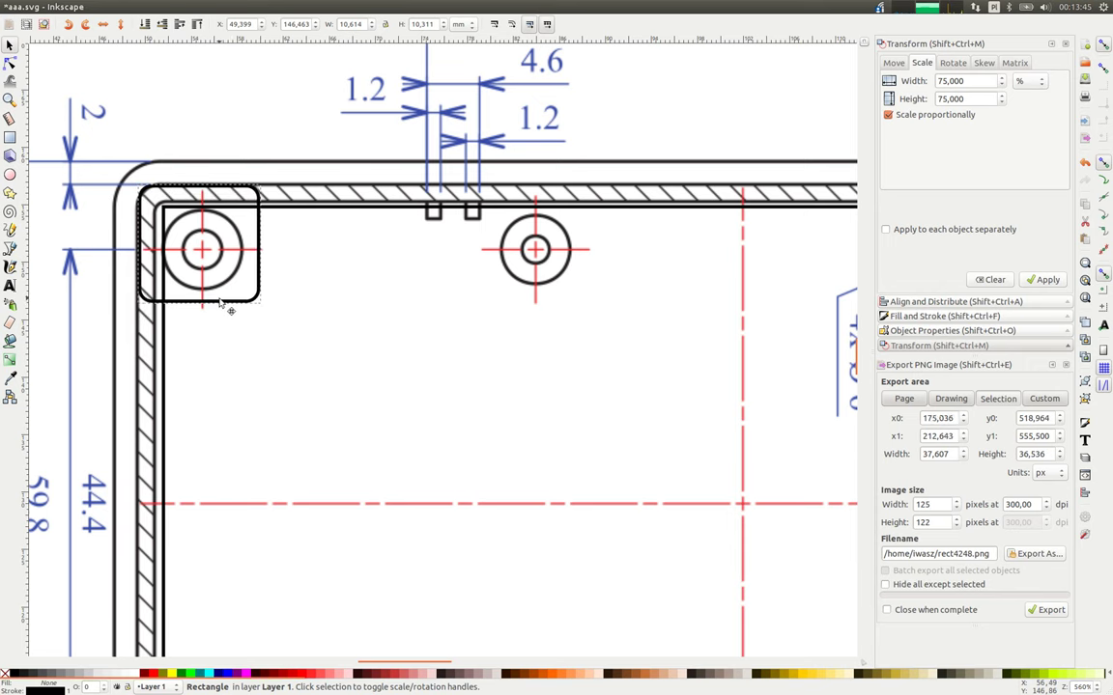
{"action": "left_click_drag", "start_coordinate": [221, 302], "coordinate": [216, 303]}
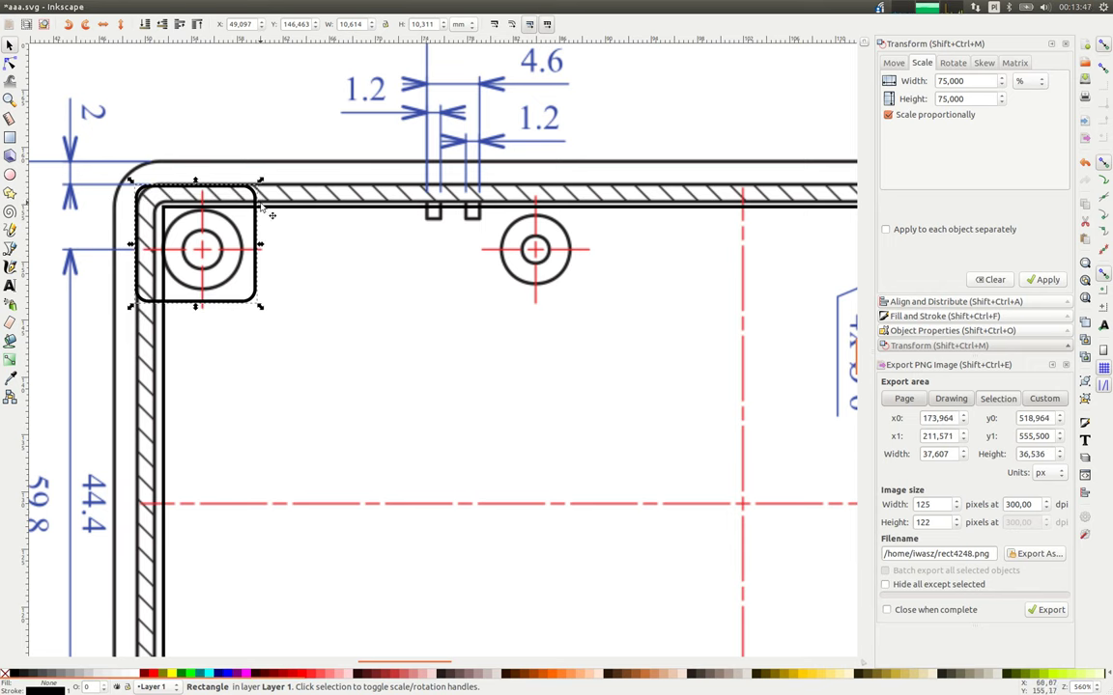
Refine the rectangle's corner radii to 2.167/1.771 mm so it follows the screw boss.
{"action": "left_click", "coordinate": [11, 139]}
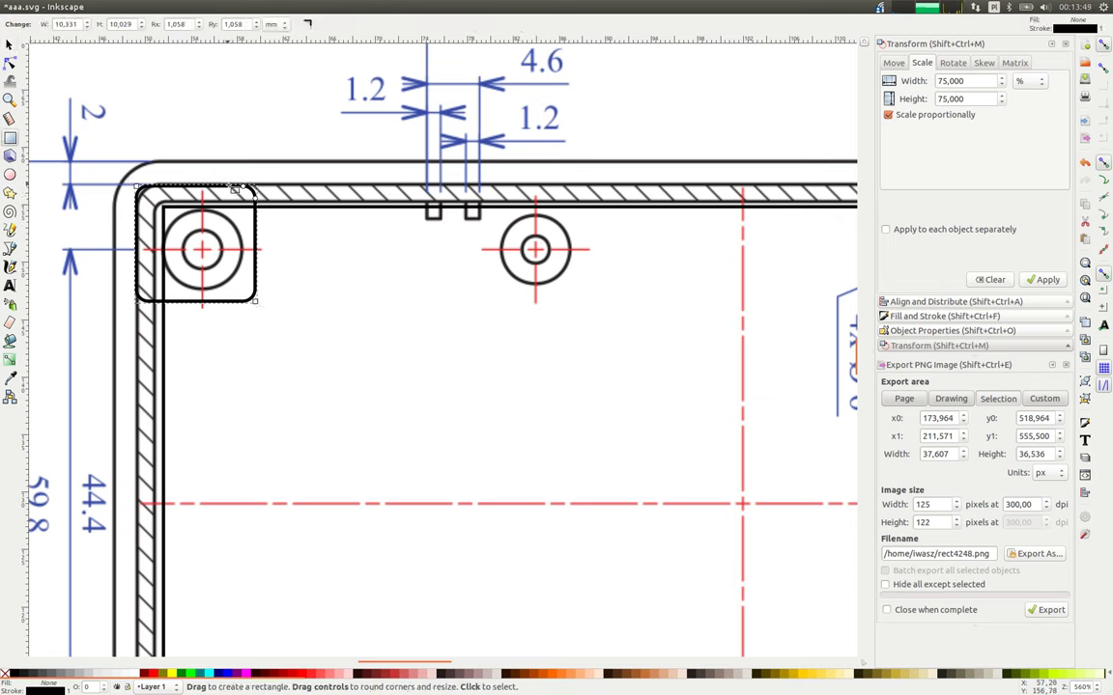
{"action": "left_click_drag", "start_coordinate": [247, 190], "coordinate": [225, 190]}
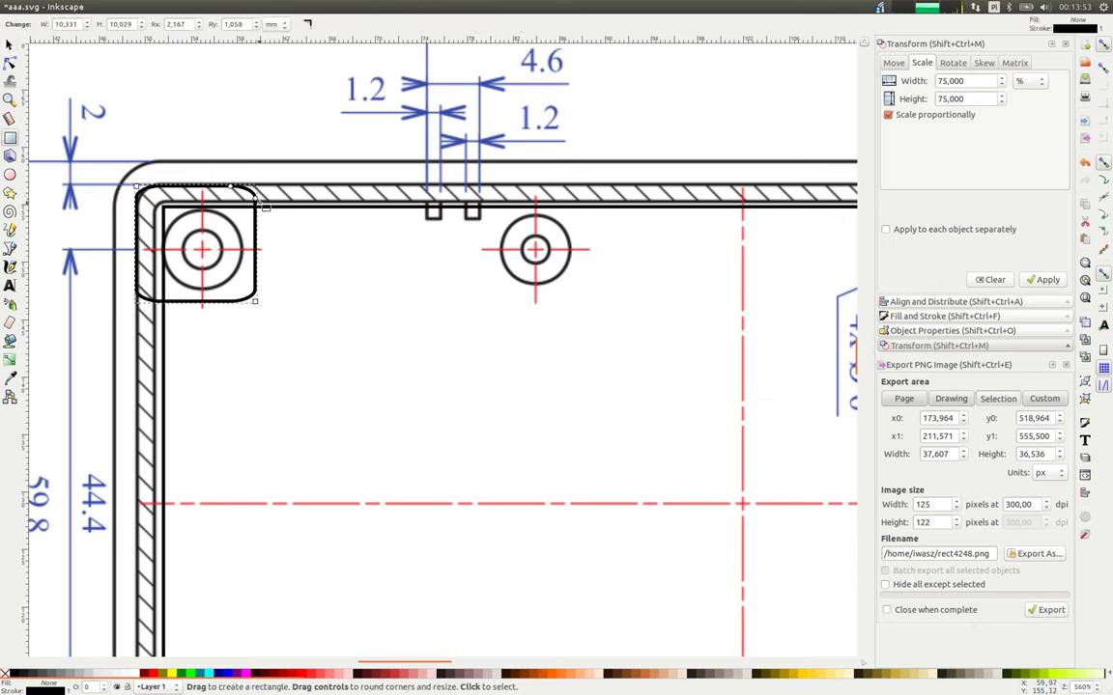
{"action": "left_click_drag", "start_coordinate": [251, 193], "coordinate": [256, 208]}
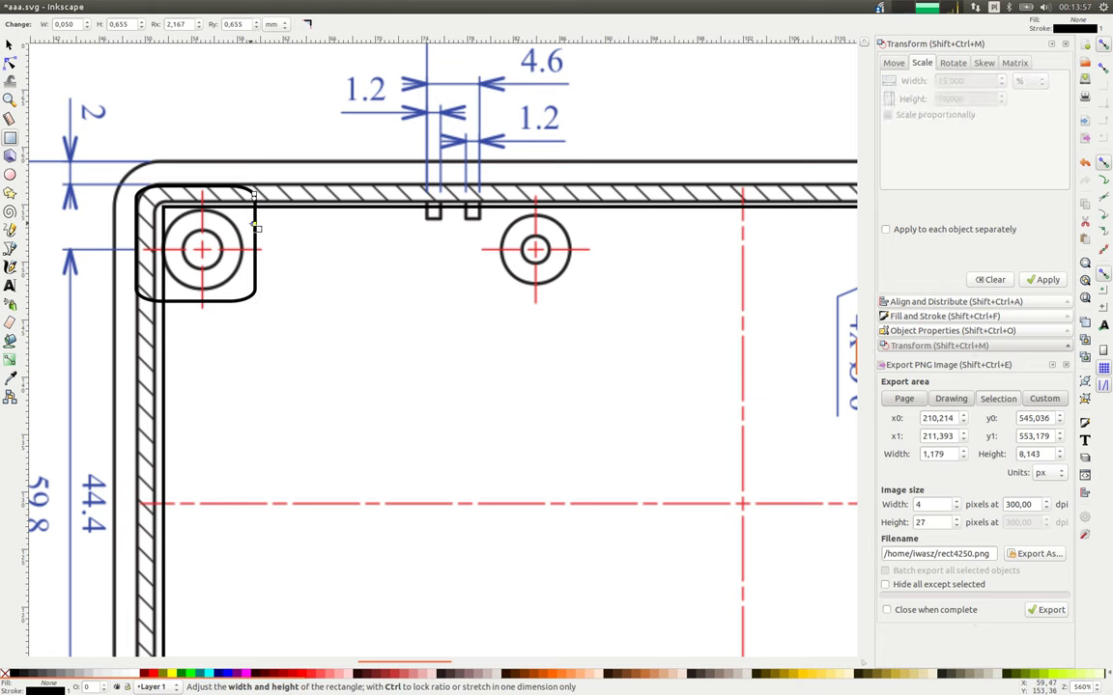
{"action": "key", "text": "Escape"}
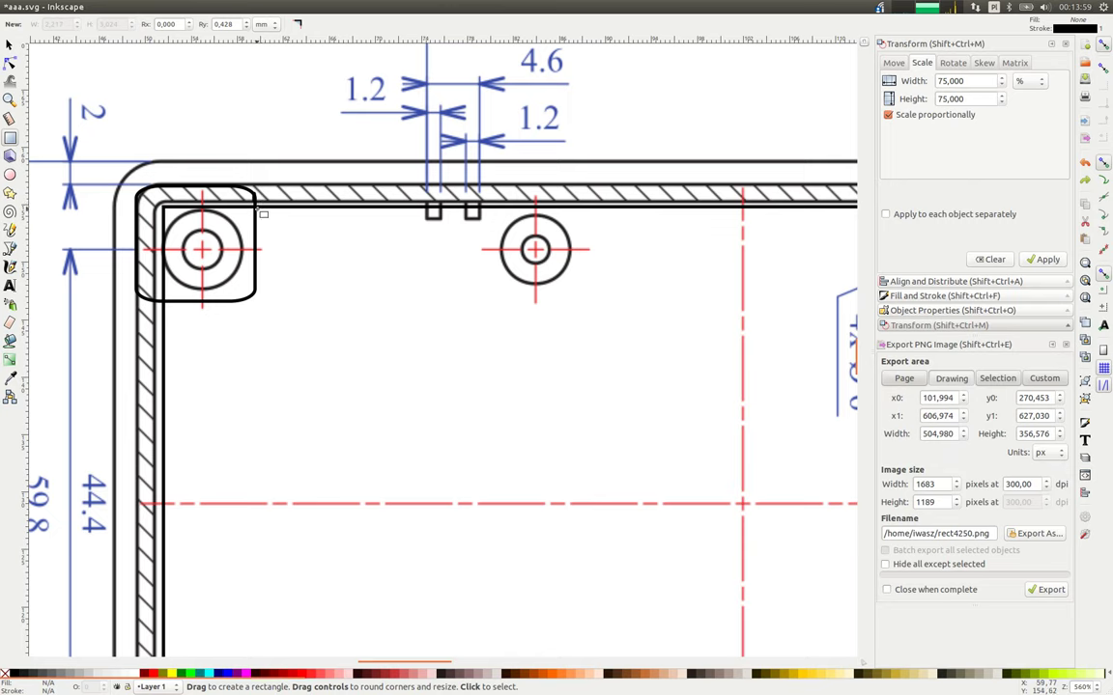
{"action": "scroll", "coordinate": [261, 221], "scroll_direction": "up", "scroll_amount": 3}
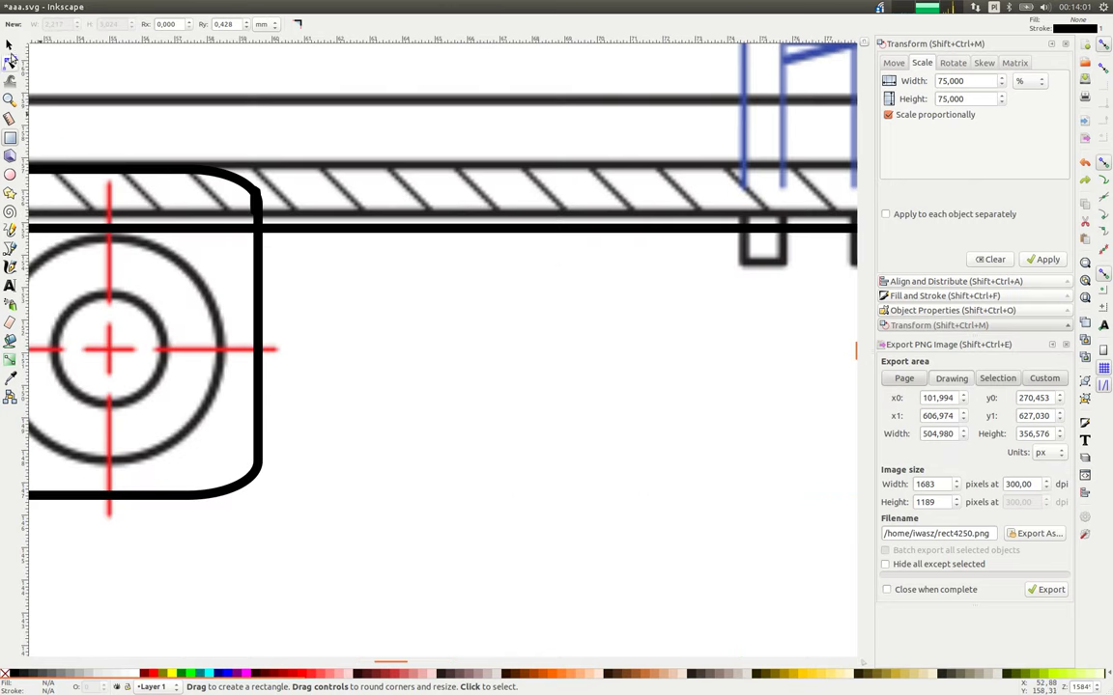
{"action": "left_click", "coordinate": [260, 251]}
{"action": "left_click_drag", "start_coordinate": [258, 205], "coordinate": [258, 229]}
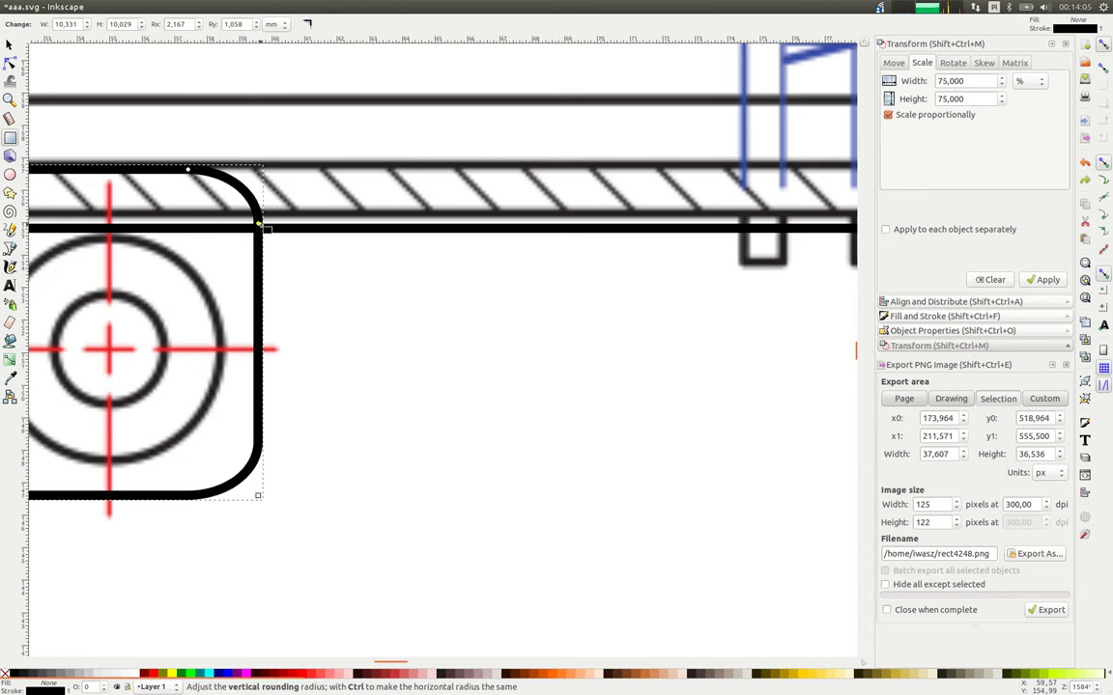
{"action": "scroll", "coordinate": [258, 229], "scroll_direction": "down", "scroll_amount": 1, "text": "ctrl"}
{"action": "scroll", "coordinate": [259, 243], "scroll_direction": "down", "scroll_amount": 1, "text": "ctrl"}
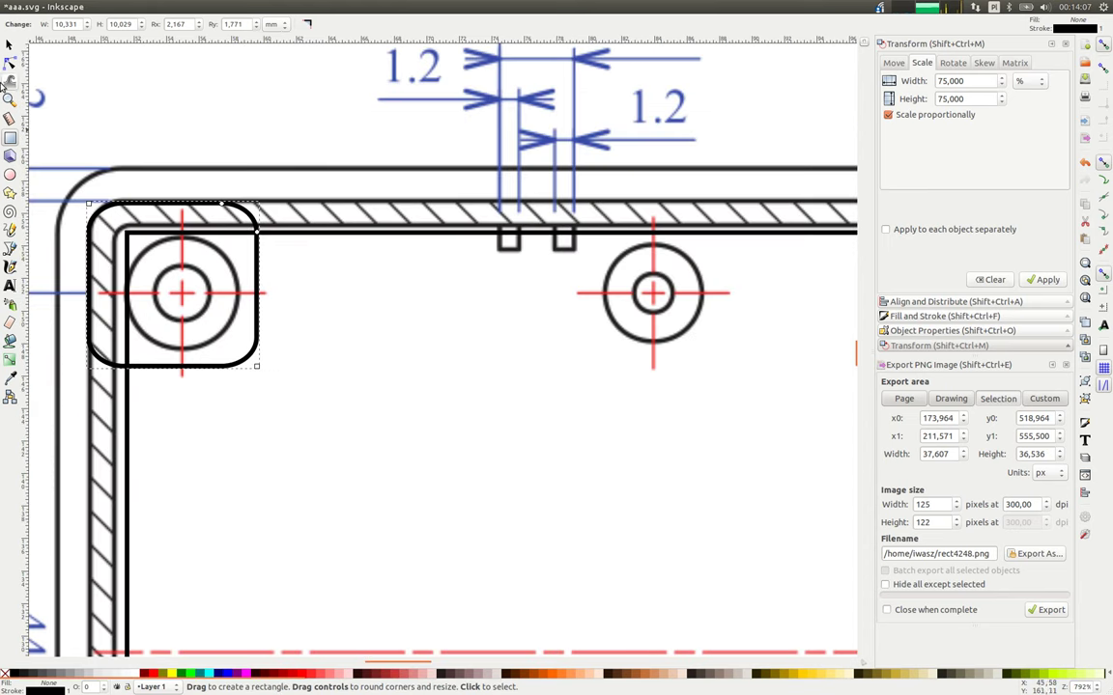
{"action": "left_click", "coordinate": [10, 45]}
Move the rounded rectangle slightly right and down and enlarge it to fit the boss.
{"action": "left_click_drag", "start_coordinate": [258, 289], "coordinate": [267, 315]}
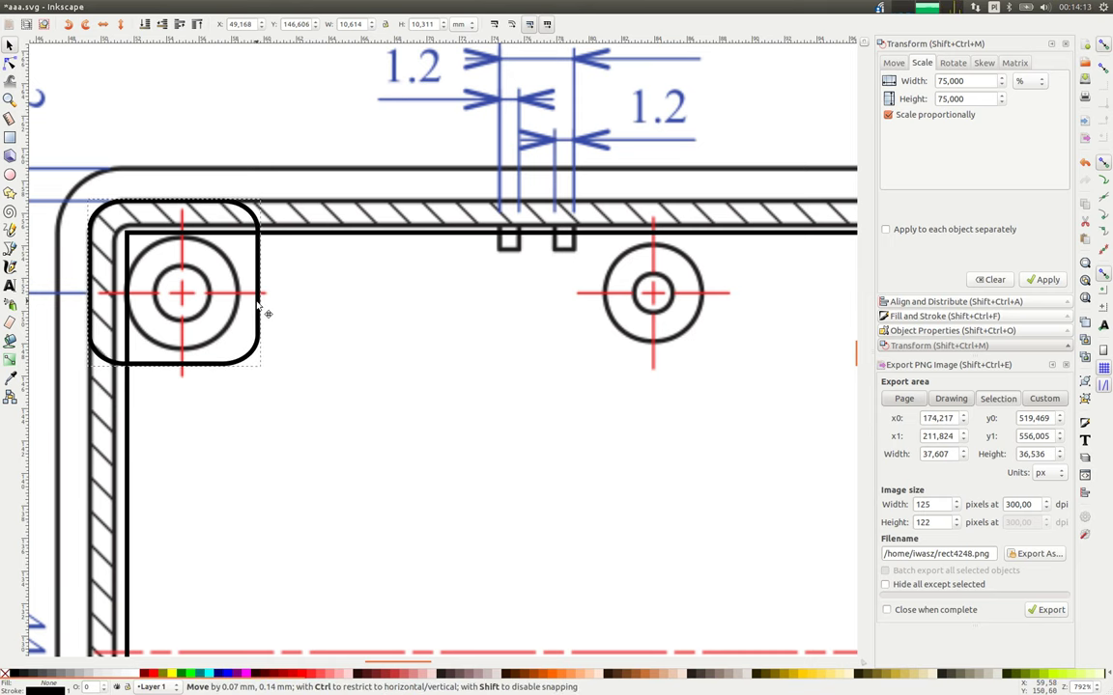
{"action": "left_click_drag", "start_coordinate": [266, 370], "coordinate": [273, 382]}
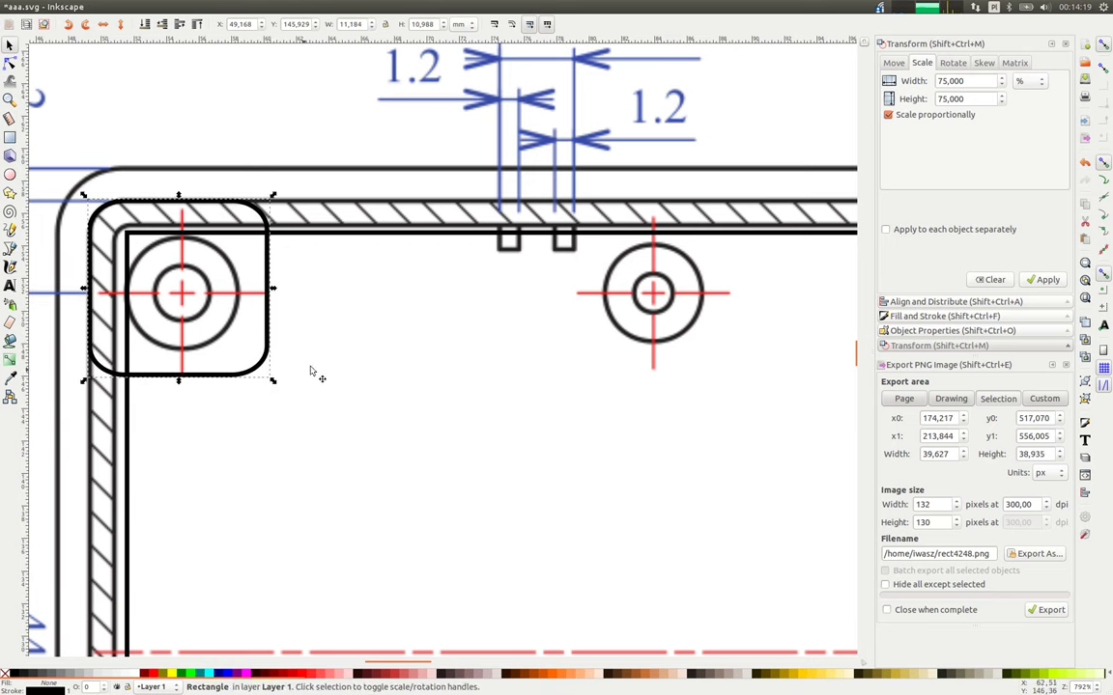
{"action": "scroll", "coordinate": [339, 359], "scroll_direction": "down", "scroll_amount": 1, "text": "ctrl"}
{"action": "scroll", "coordinate": [339, 359], "scroll_direction": "down", "scroll_amount": 3, "text": "ctrl"}
{"action": "scroll", "coordinate": [331, 366], "scroll_direction": "up", "scroll_amount": 3, "text": "ctrl"}
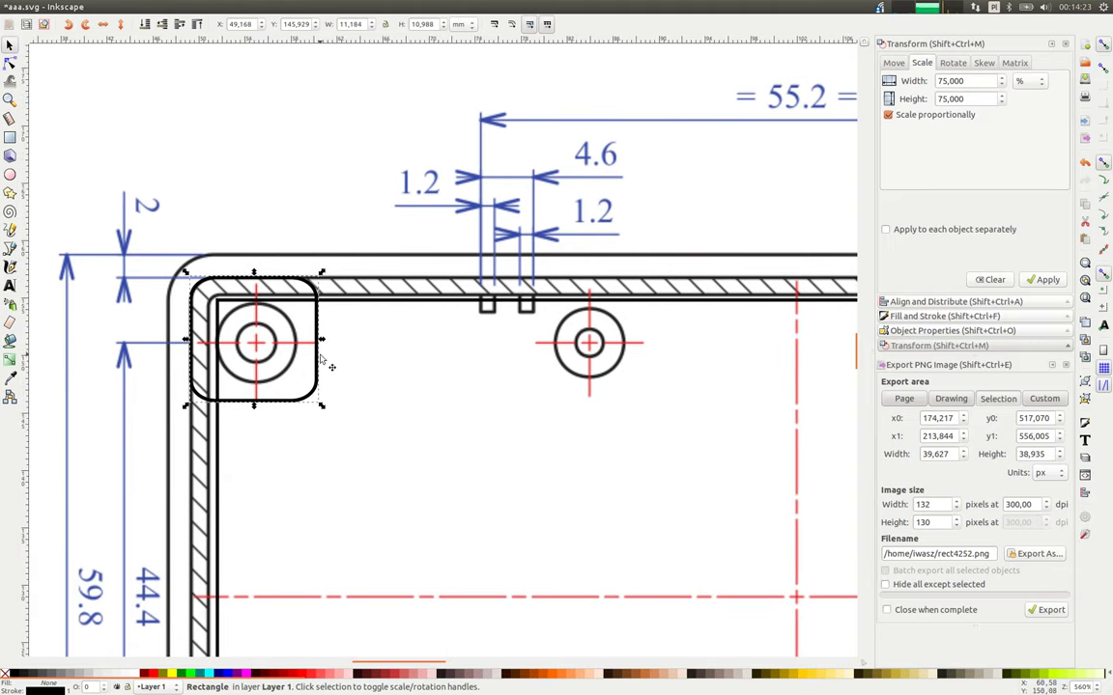
Copy the rounded rectangle 44.85 mm down onto the bottom-left mounting hole.
{"action": "key", "text": "ctrl"}
{"action": "left_click_drag", "start_coordinate": [317, 376], "coordinate": [333, 483]}
{"action": "scroll", "coordinate": [328, 464], "scroll_direction": "down", "scroll_amount": 10}
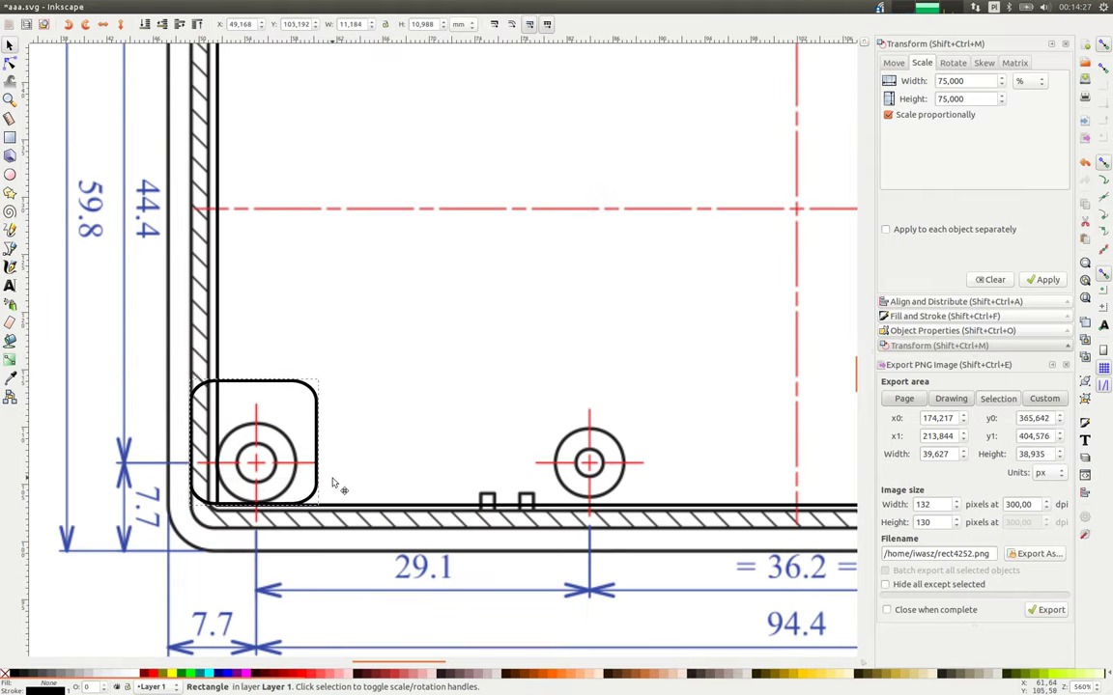
{"action": "left_click_drag", "start_coordinate": [332, 479], "coordinate": [327, 506]}
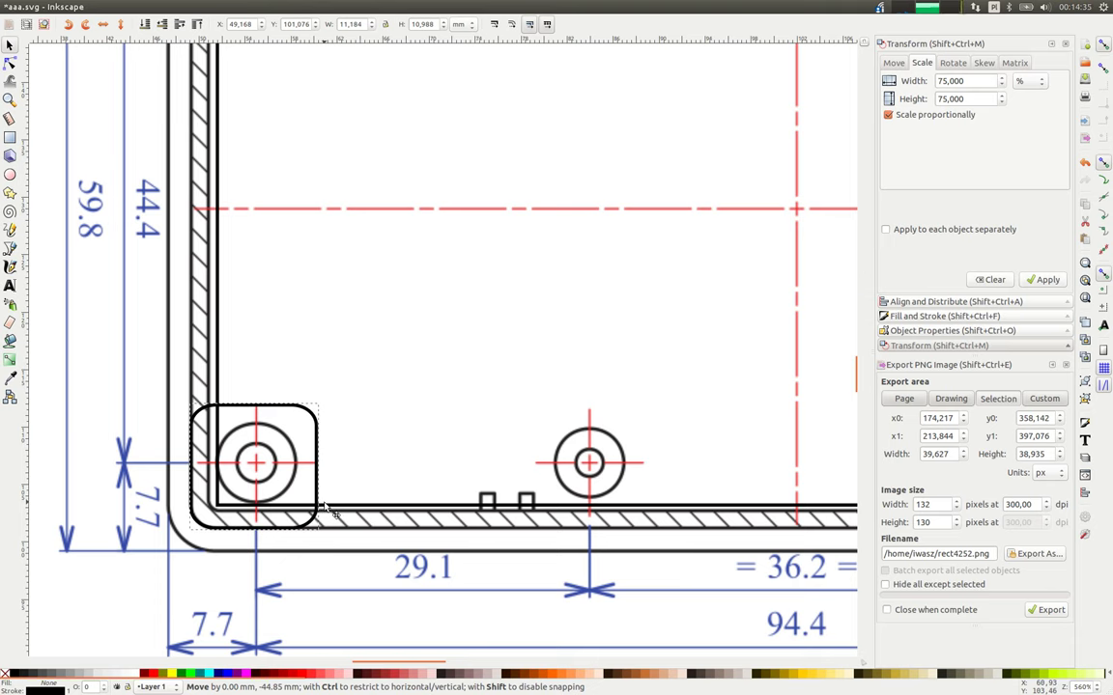
{"action": "left_click_drag", "start_coordinate": [329, 510], "coordinate": [329, 510]}
{"action": "scroll", "coordinate": [347, 338], "scroll_direction": "down", "scroll_amount": 1}
Copy both left rounded rectangles 94.44 mm right onto the right-hand screw bosses.
{"action": "scroll", "coordinate": [353, 314], "scroll_direction": "down", "scroll_amount": 2}
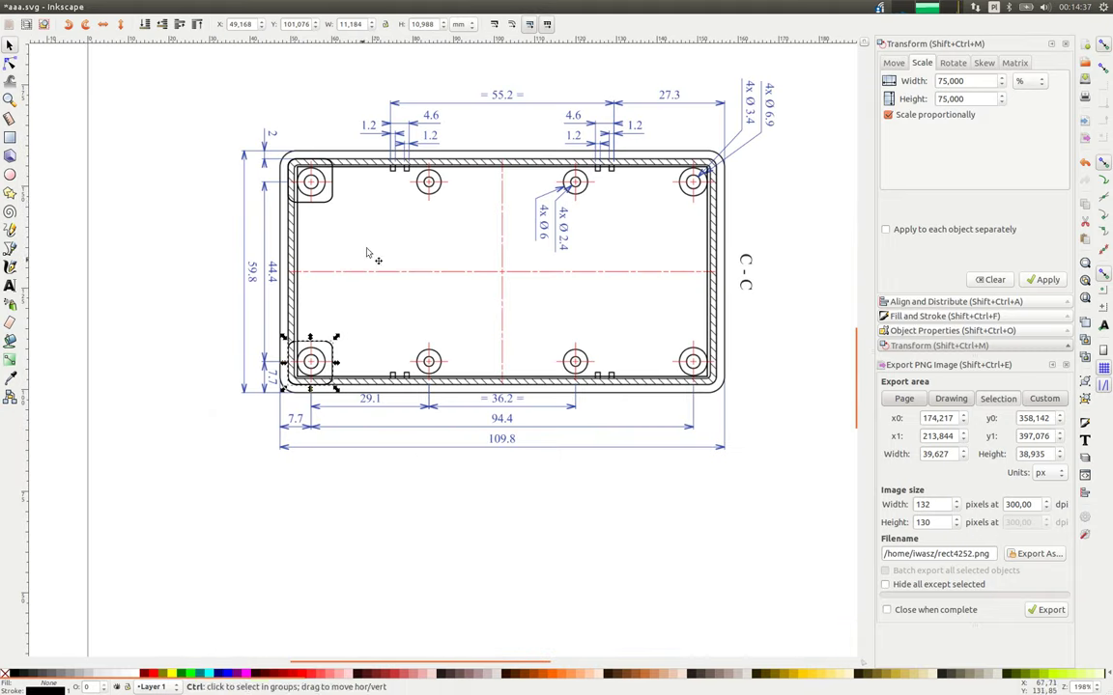
{"action": "scroll", "coordinate": [364, 211], "scroll_direction": "up", "scroll_amount": 2}
{"action": "key", "text": "shift"}
{"action": "left_click", "coordinate": [297, 194], "text": "shift"}
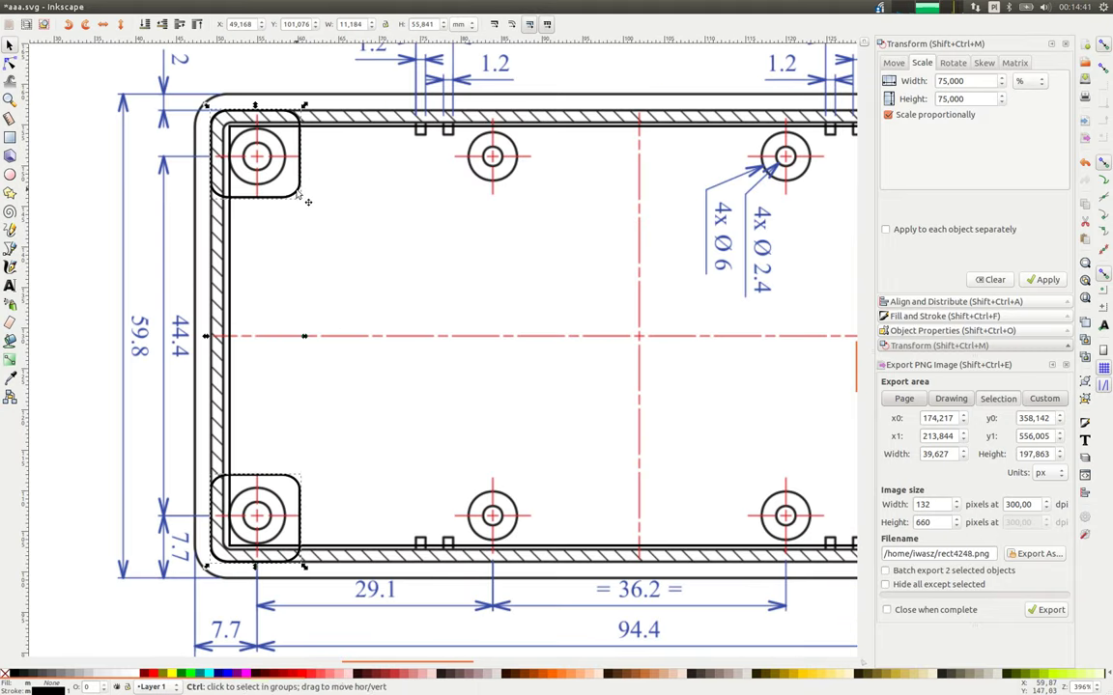
{"action": "left_click_drag", "start_coordinate": [275, 478], "coordinate": [719, 461]}
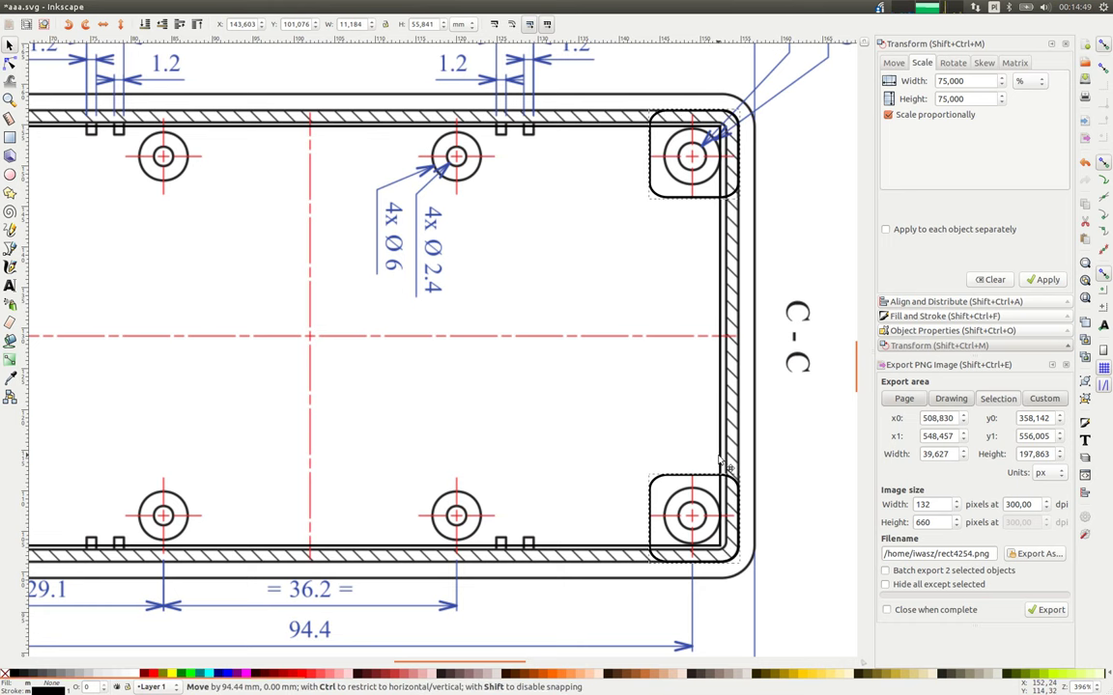
{"action": "left_click_drag", "start_coordinate": [718, 461], "coordinate": [718, 462]}
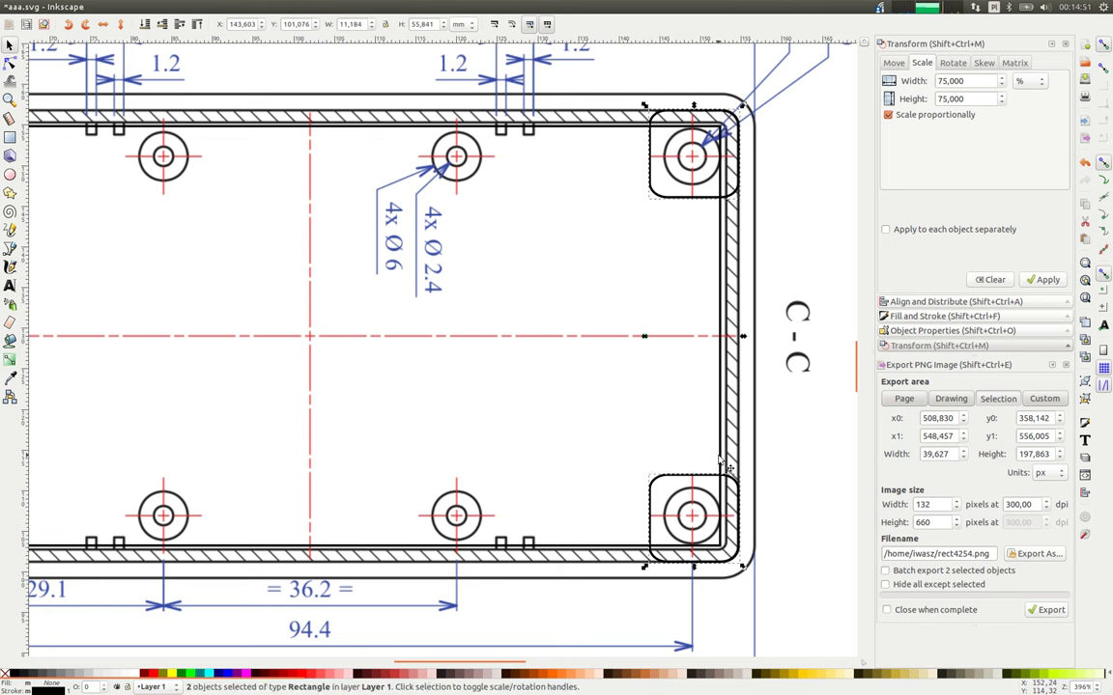
Select the background image, zoom to check the bosses, then select the top-left rectangle.
{"action": "left_click", "coordinate": [531, 392]}
{"action": "scroll", "coordinate": [464, 385], "scroll_direction": "down", "scroll_amount": 1}
{"action": "scroll", "coordinate": [273, 300], "scroll_direction": "down", "scroll_amount": 1}
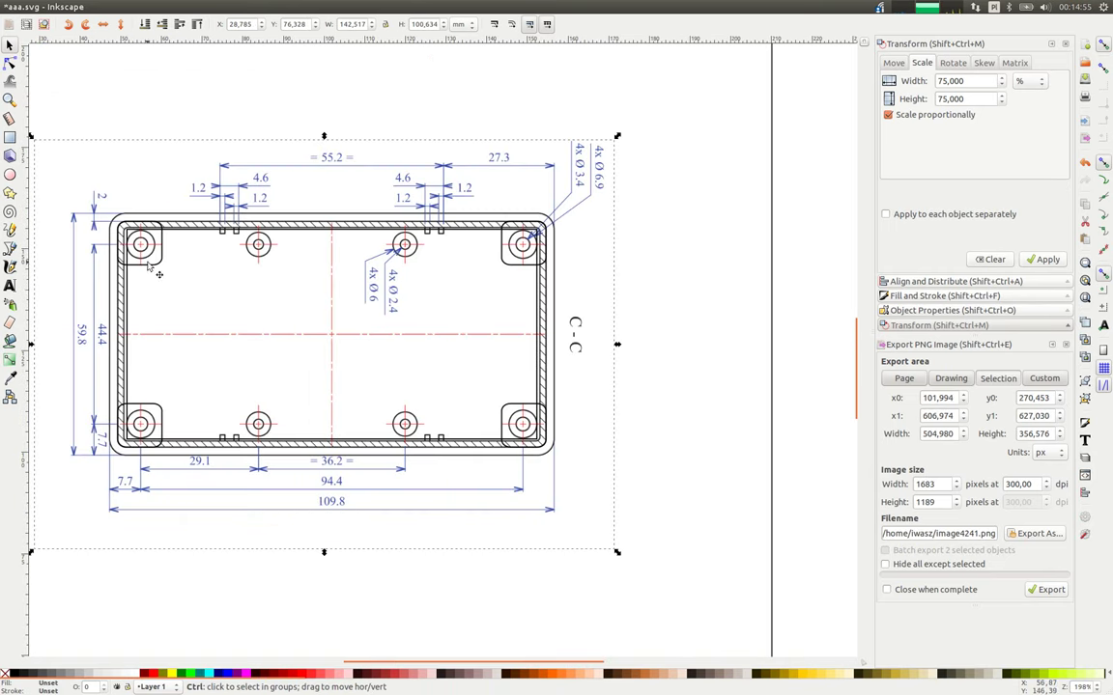
{"action": "scroll", "coordinate": [166, 280], "scroll_direction": "up", "scroll_amount": 1}
{"action": "scroll", "coordinate": [186, 256], "scroll_direction": "up", "scroll_amount": 1}
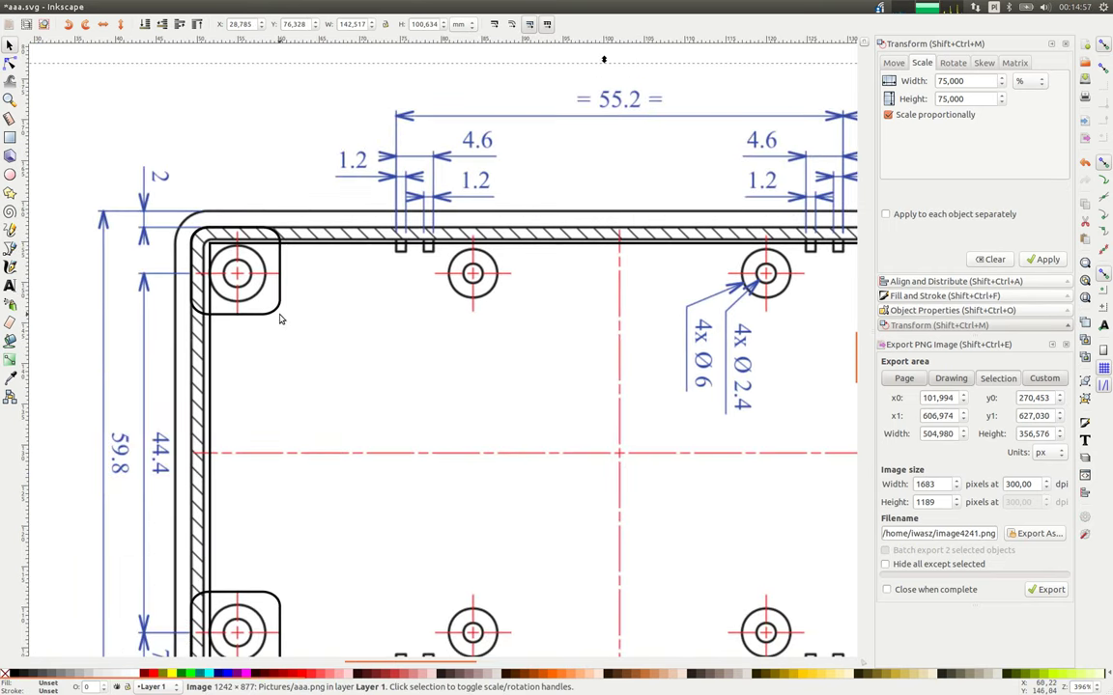
{"action": "left_click", "coordinate": [278, 313]}
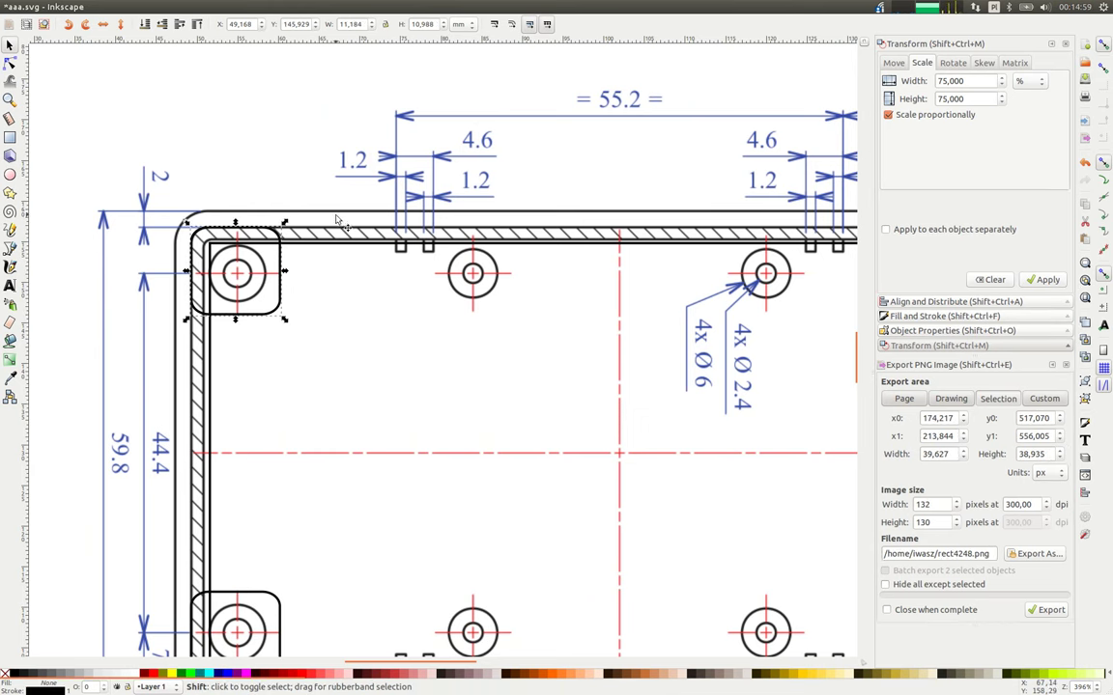
Subtract the first corner rounded rectangle from the inner wall outline.
{"action": "left_click", "coordinate": [351, 244], "text": "shift"}
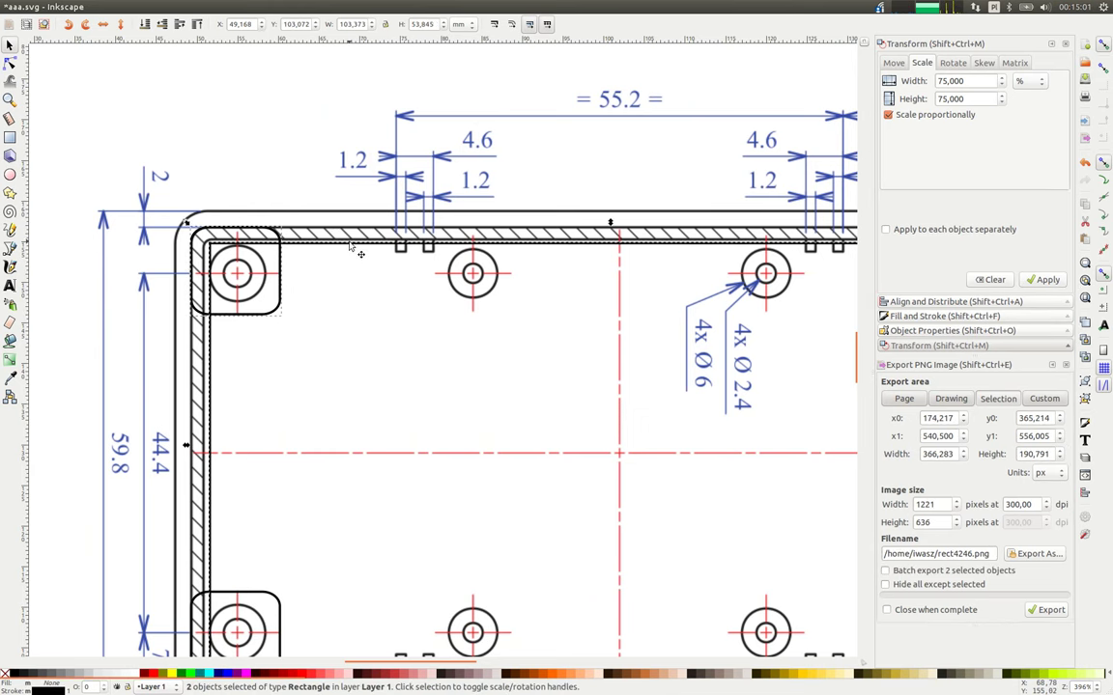
{"action": "mouse_move", "coordinate": [229, 6]}
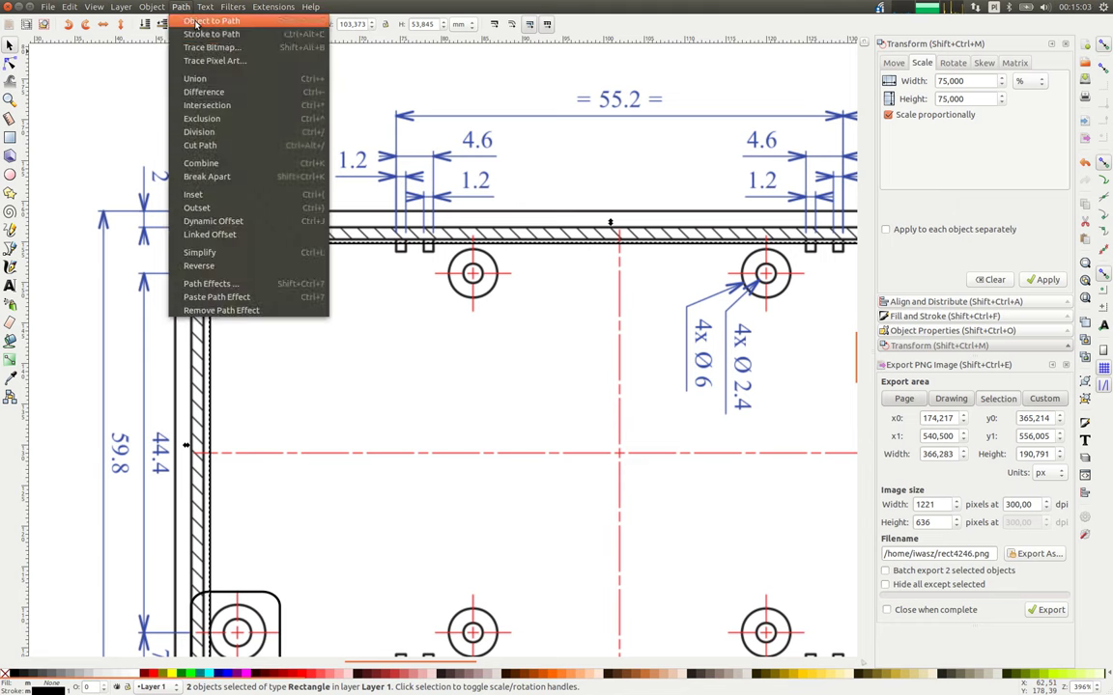
{"action": "left_click", "coordinate": [210, 95]}
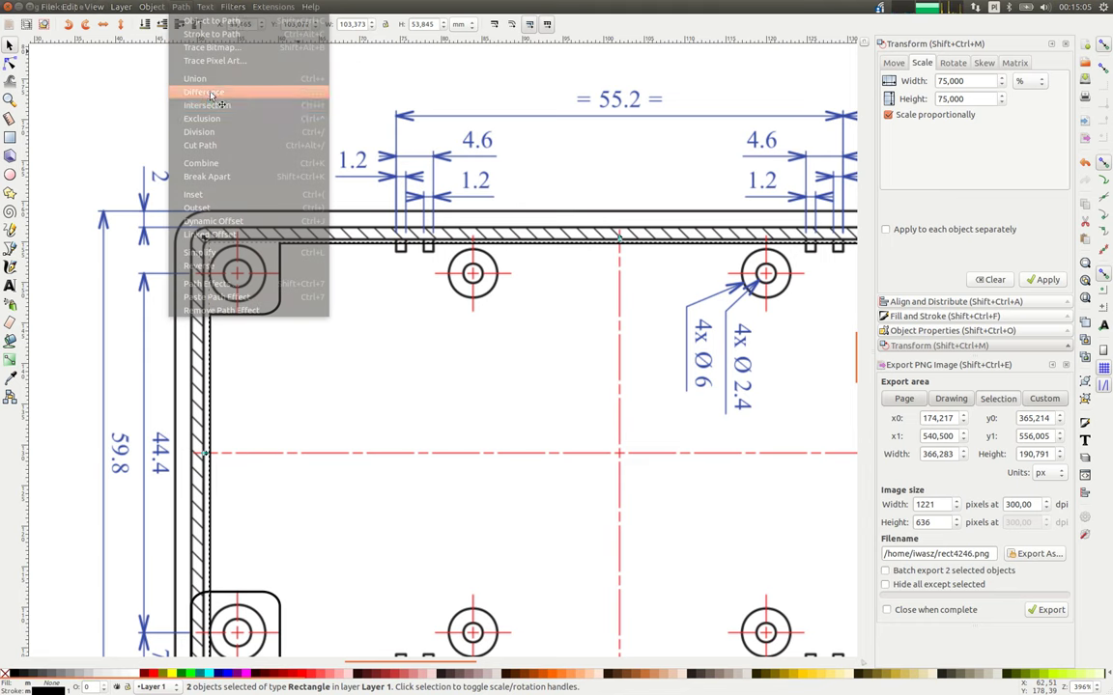
{"action": "scroll", "coordinate": [422, 280], "scroll_direction": "down", "scroll_amount": 2}
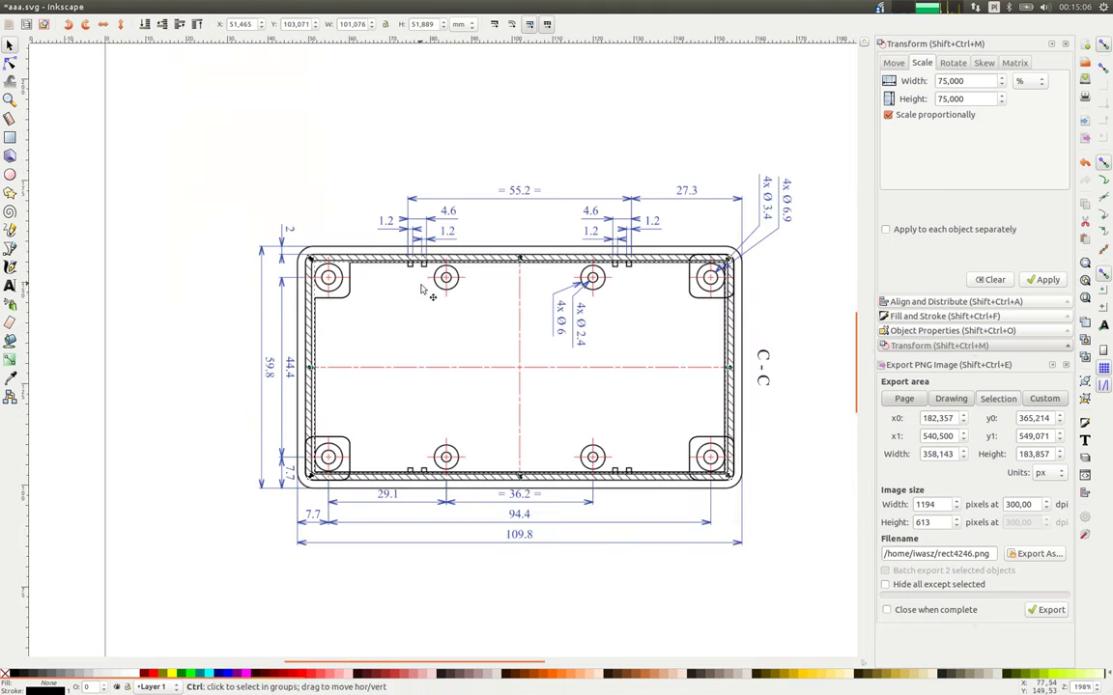
{"action": "left_click", "coordinate": [720, 222]}
{"action": "scroll", "coordinate": [714, 249], "scroll_direction": "up", "scroll_amount": 3}
{"action": "key", "text": "ctrl+z"}
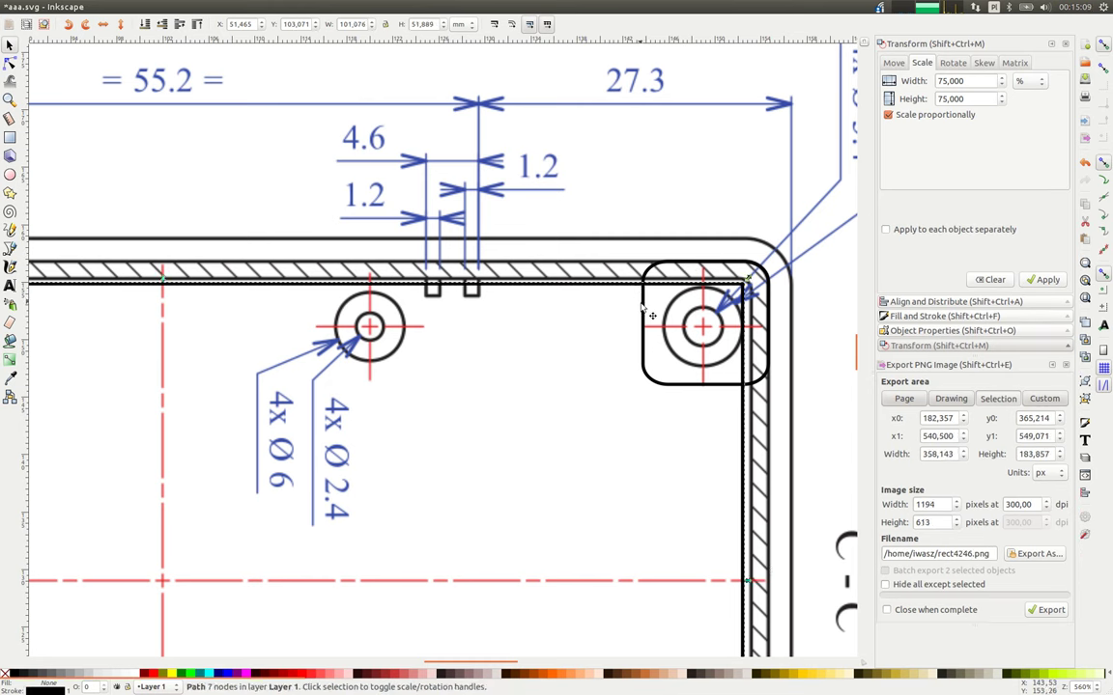
Cut the top-right rounded rectangle out of the outline with Path > Difference.
{"action": "left_click", "coordinate": [176, 6]}
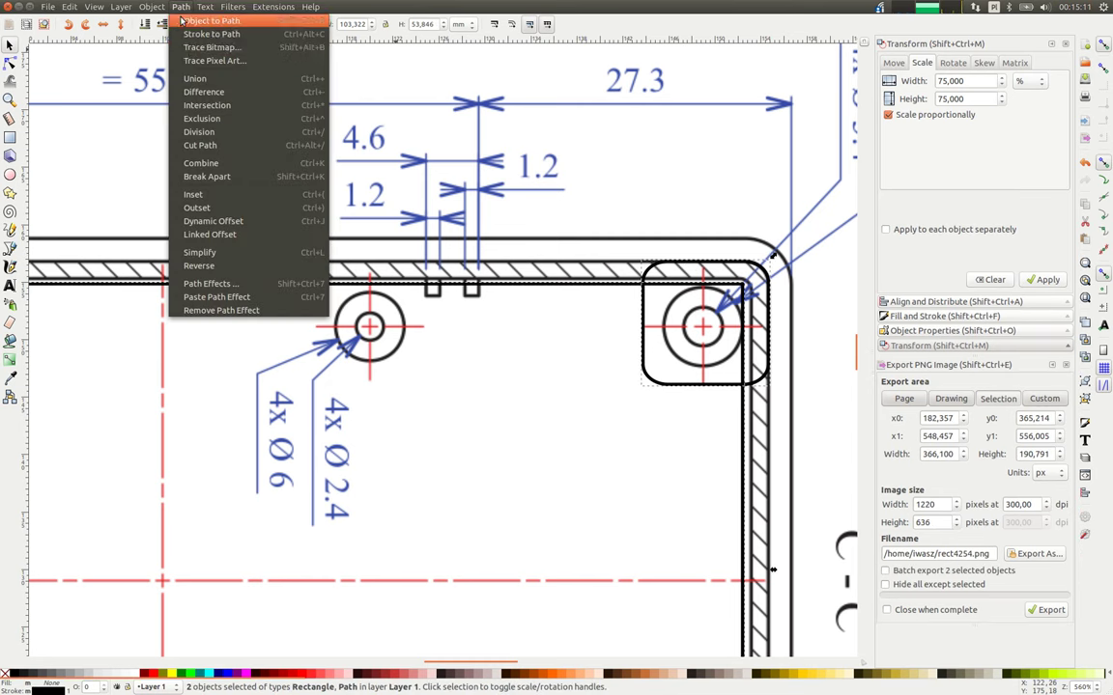
{"action": "left_click", "coordinate": [213, 96]}
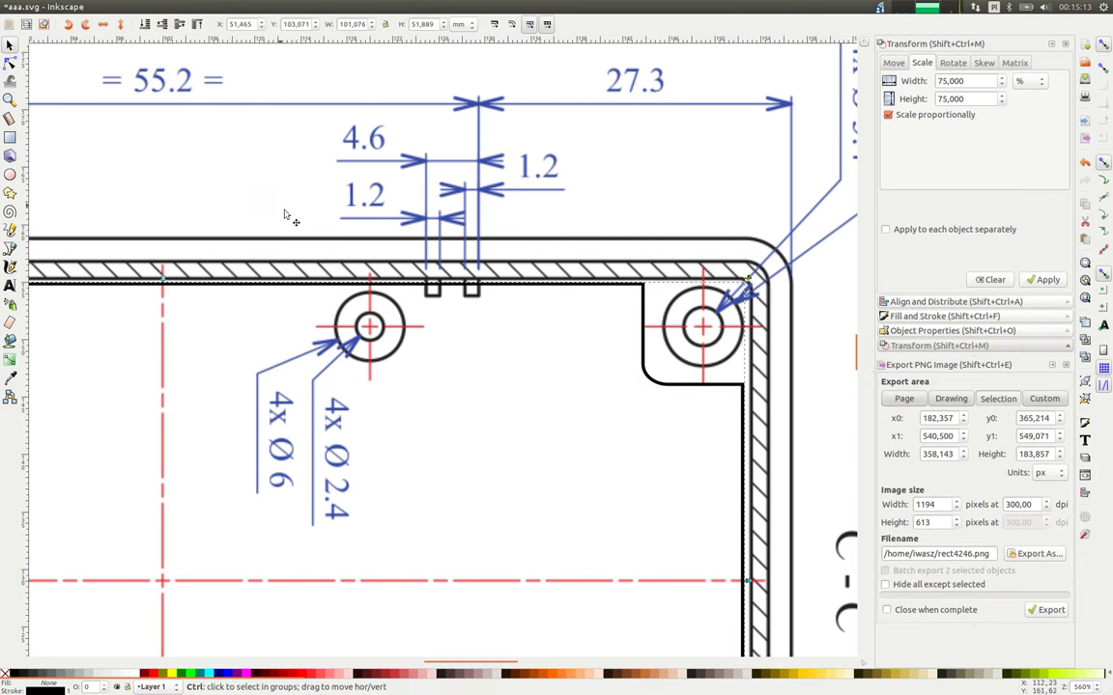
{"action": "scroll", "coordinate": [239, 159], "scroll_direction": "down", "scroll_amount": 4}
{"action": "scroll", "coordinate": [568, 375], "scroll_direction": "up", "scroll_amount": 2}
{"action": "scroll", "coordinate": [231, 434], "scroll_direction": "up", "scroll_amount": 3}
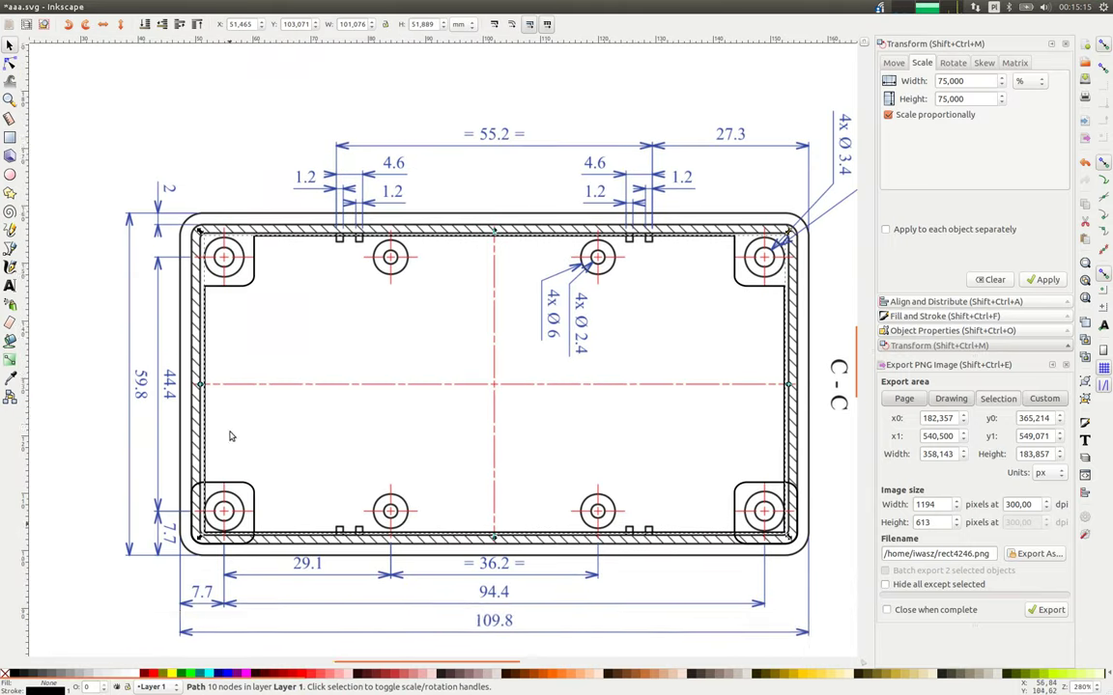
{"action": "scroll", "coordinate": [231, 447], "scroll_direction": "up", "scroll_amount": 3}
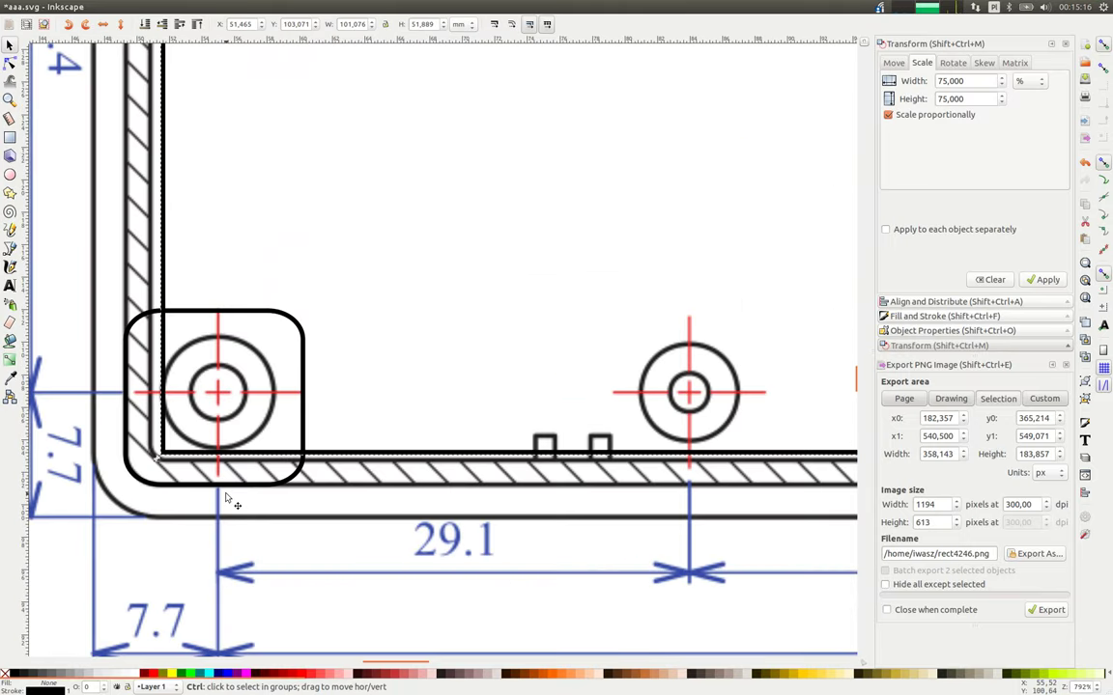
Cut the bottom-left rounded rectangle out of the outline.
{"action": "left_click", "coordinate": [225, 314], "text": "shift"}
{"action": "left_click", "coordinate": [181, 7]}
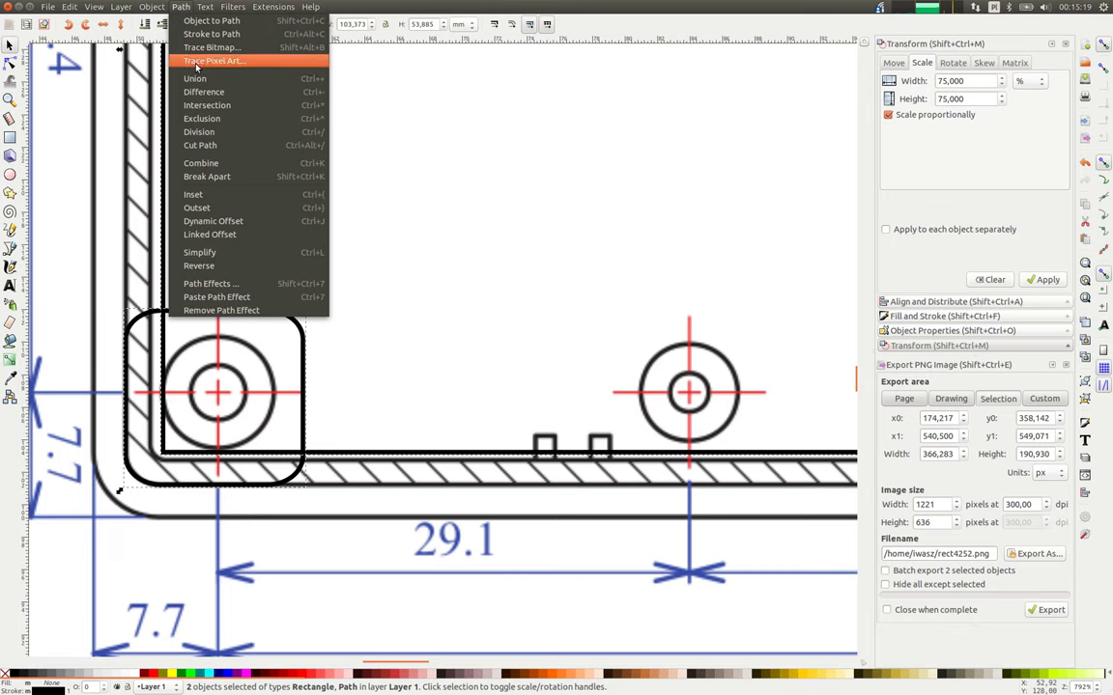
{"action": "left_click", "coordinate": [185, 85]}
{"action": "scroll", "coordinate": [322, 213], "scroll_direction": "down", "scroll_amount": 3}
{"action": "scroll", "coordinate": [483, 319], "scroll_direction": "right", "scroll_amount": 3}
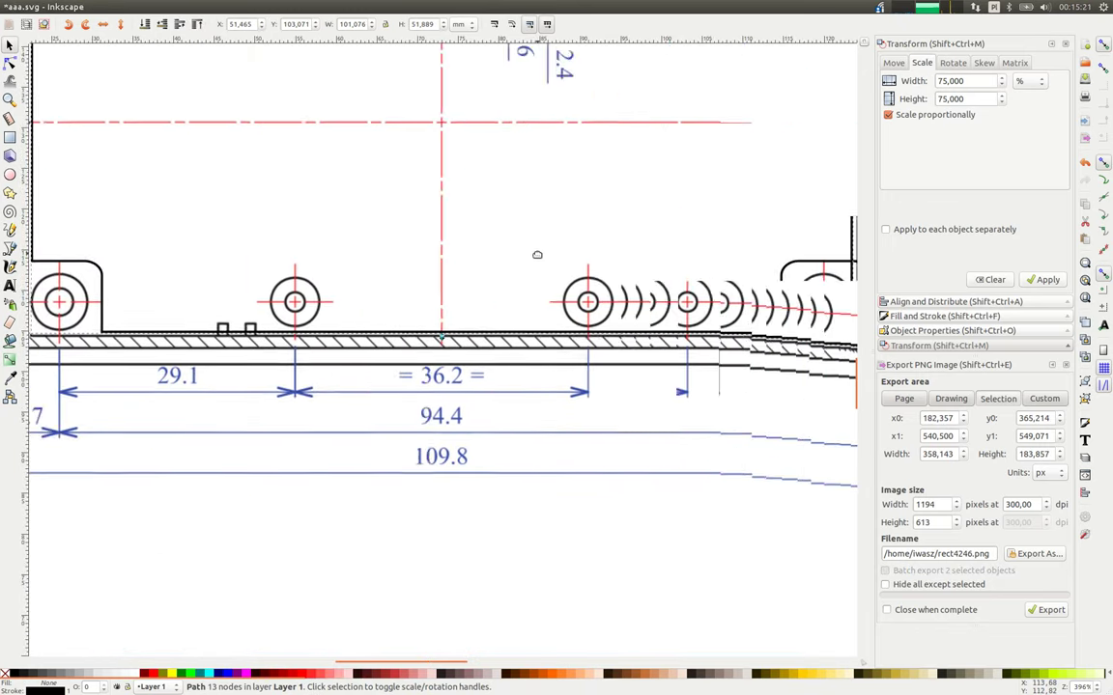
{"action": "scroll", "coordinate": [626, 379], "scroll_direction": "up", "scroll_amount": 2}
Cut the bottom-right rounded rectangle out of the outline, notching the last boss.
{"action": "left_click", "coordinate": [606, 322], "text": "shift"}
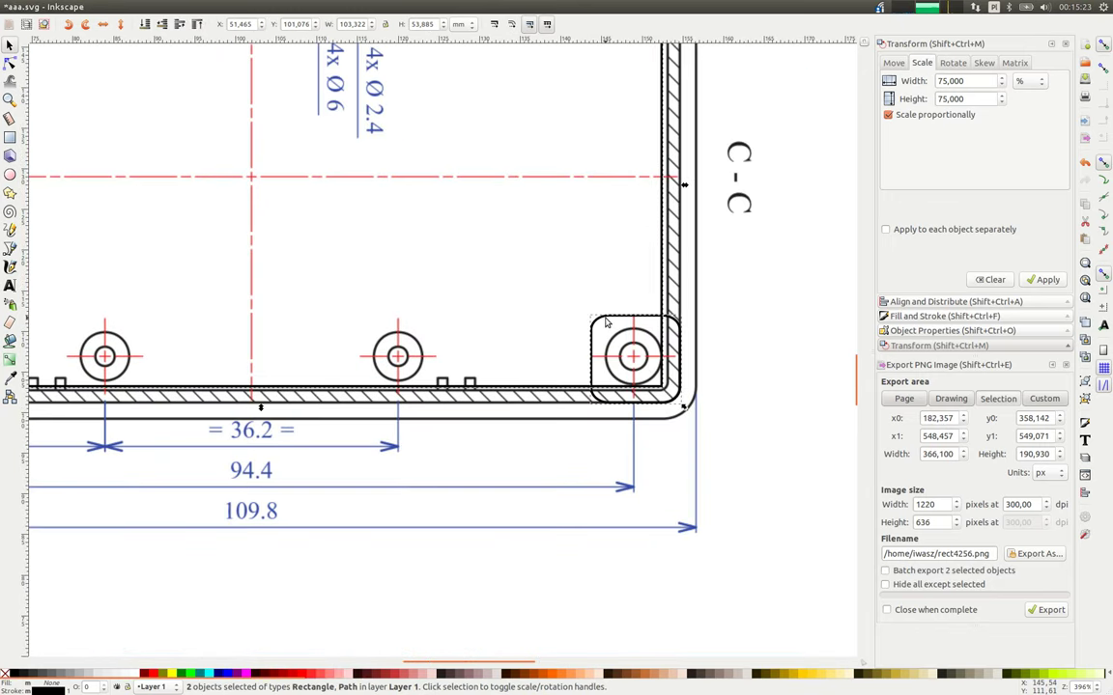
{"action": "scroll", "coordinate": [606, 323], "scroll_direction": "up", "scroll_amount": 2}
{"action": "left_click", "coordinate": [149, 7]}
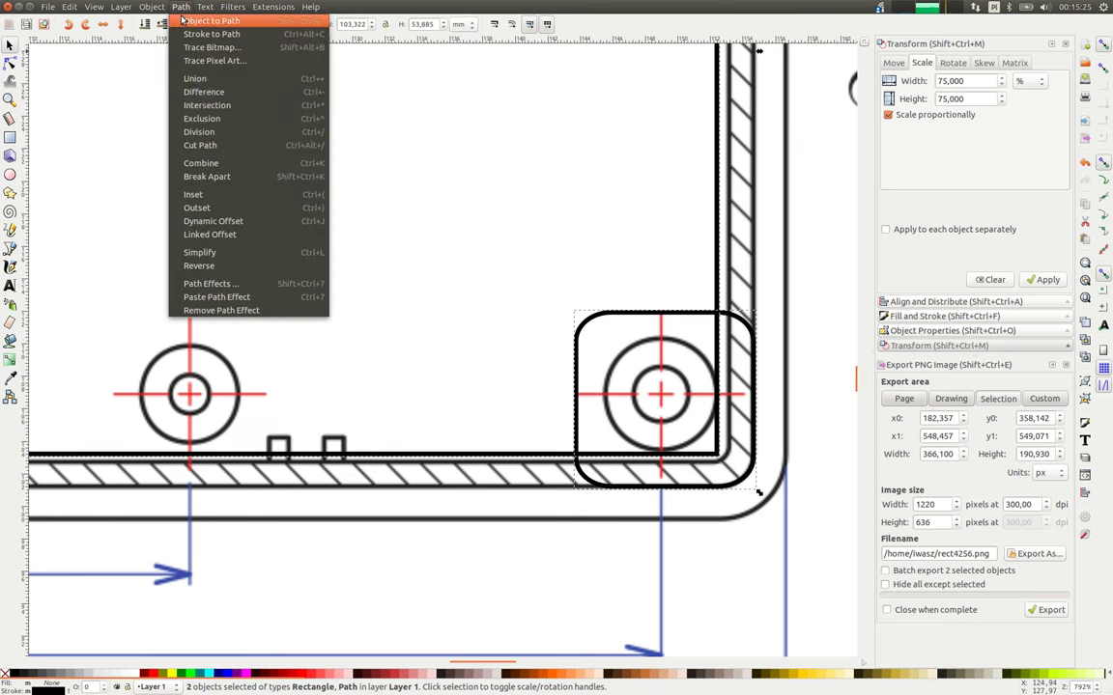
{"action": "left_click", "coordinate": [184, 85]}
{"action": "scroll", "coordinate": [278, 249], "scroll_direction": "down", "scroll_amount": 2}
{"action": "scroll", "coordinate": [241, 232], "scroll_direction": "down", "scroll_amount": 1}
{"action": "scroll", "coordinate": [440, 295], "scroll_direction": "up", "scroll_amount": 3}
{"action": "scroll", "coordinate": [439, 296], "scroll_direction": "left", "scroll_amount": 6}
{"action": "scroll", "coordinate": [295, 160], "scroll_direction": "up", "scroll_amount": 2}
{"action": "scroll", "coordinate": [295, 160], "scroll_direction": "up", "scroll_amount": 1}
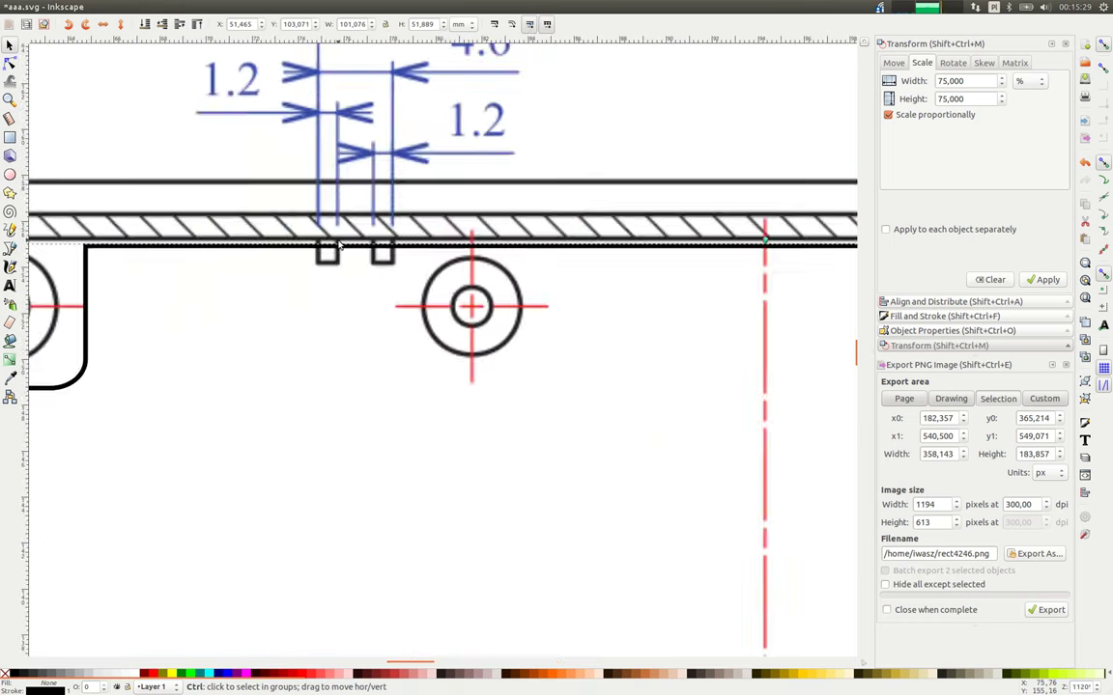
{"action": "scroll", "coordinate": [270, 174], "scroll_direction": "up", "scroll_amount": 1}
Draw a sharp-cornered rectangle covering the left slot in the top wall.
{"action": "key", "text": "r"}
{"action": "left_click_drag", "start_coordinate": [287, 224], "coordinate": [292, 228]}
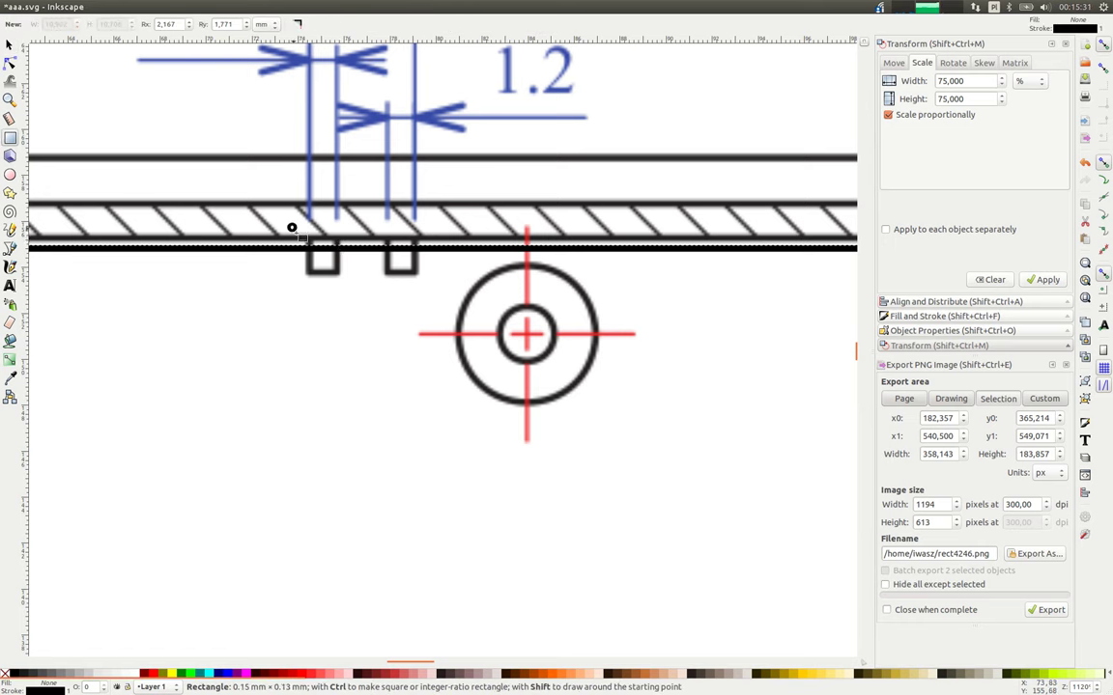
{"action": "left_click_drag", "start_coordinate": [333, 282], "coordinate": [382, 393]}
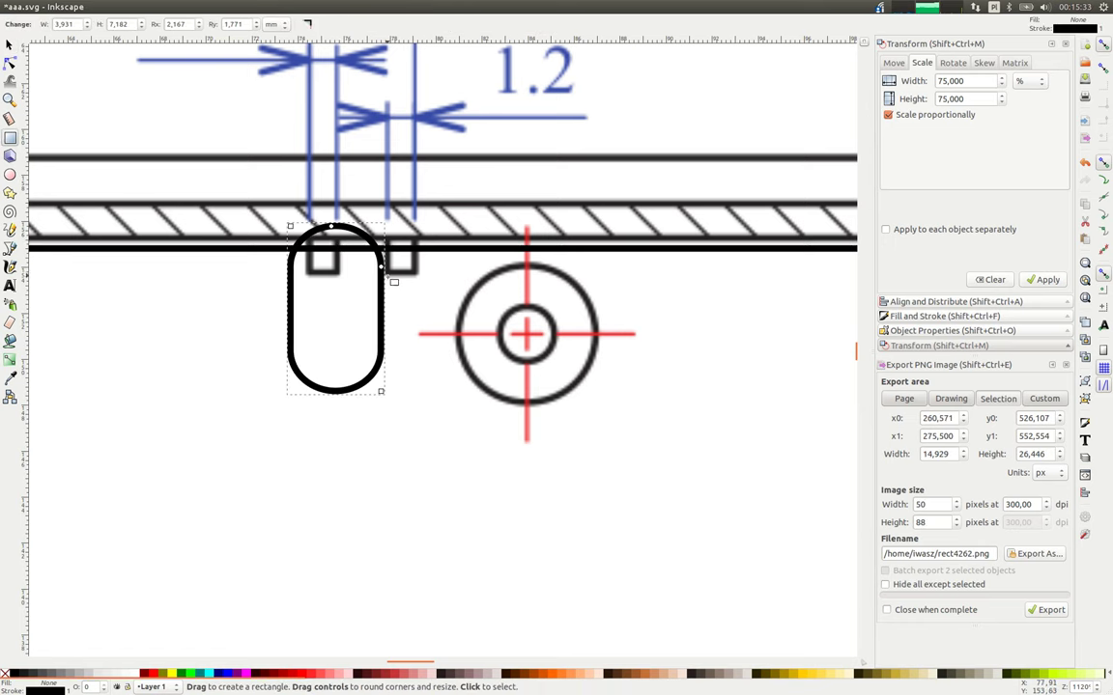
{"action": "left_click_drag", "start_coordinate": [383, 268], "coordinate": [384, 227]}
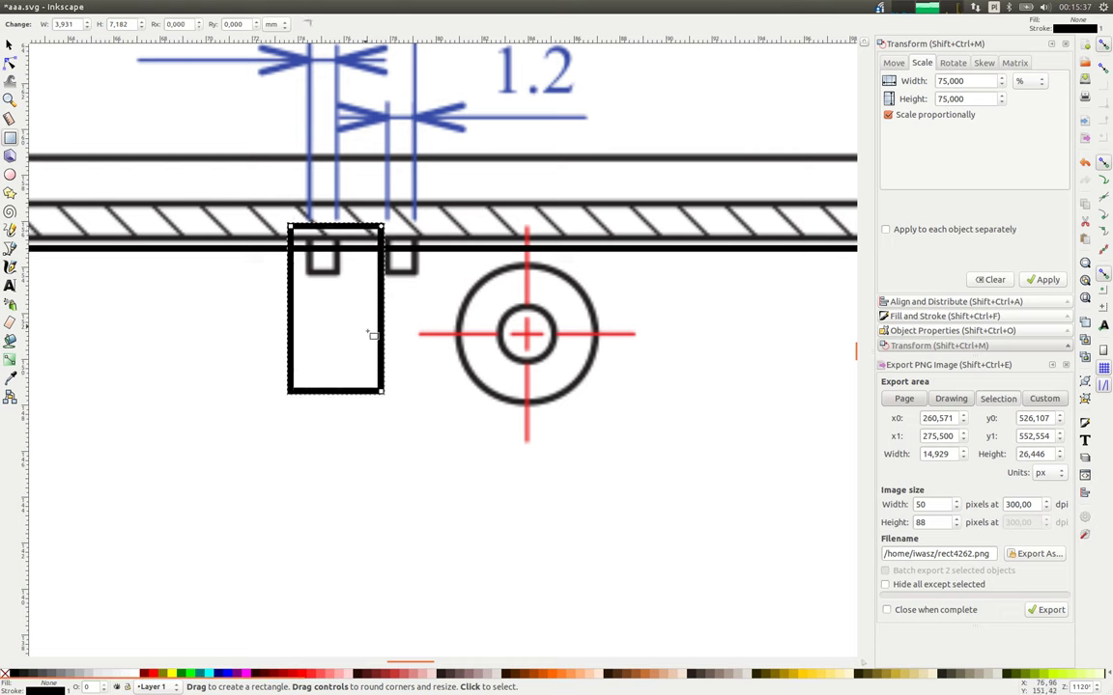
{"action": "left_click_drag", "start_coordinate": [384, 391], "coordinate": [351, 295]}
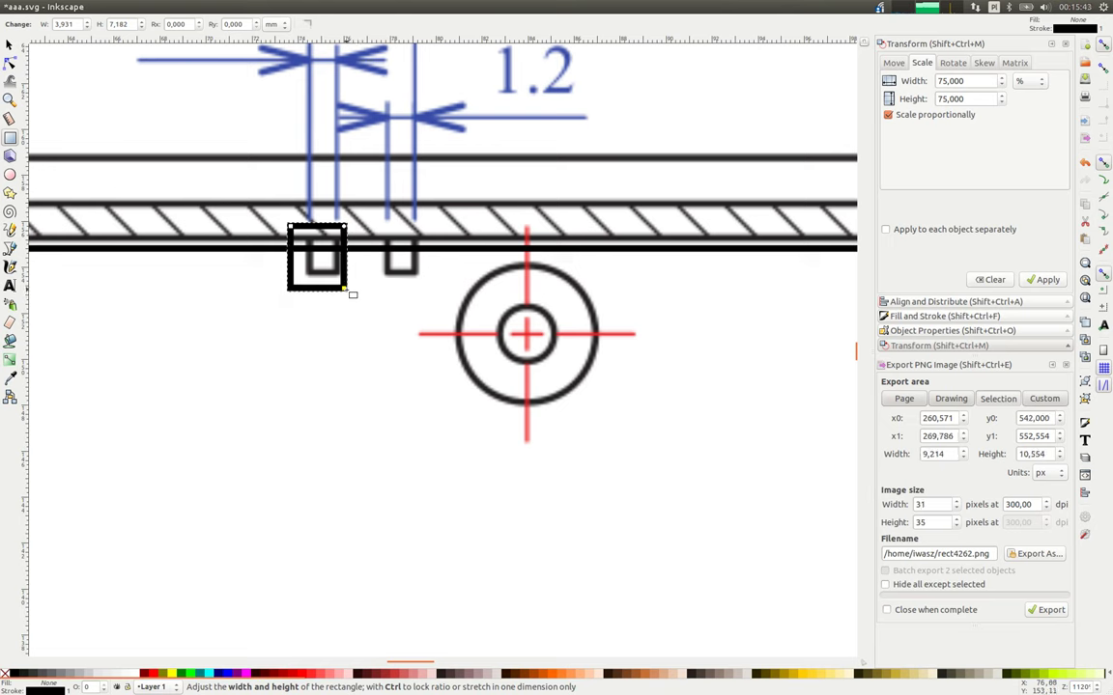
Line up the two 2.600 × 3.256 mm notch rectangles and select both.
{"action": "key", "text": "s"}
{"action": "left_click_drag", "start_coordinate": [336, 241], "coordinate": [357, 249]}
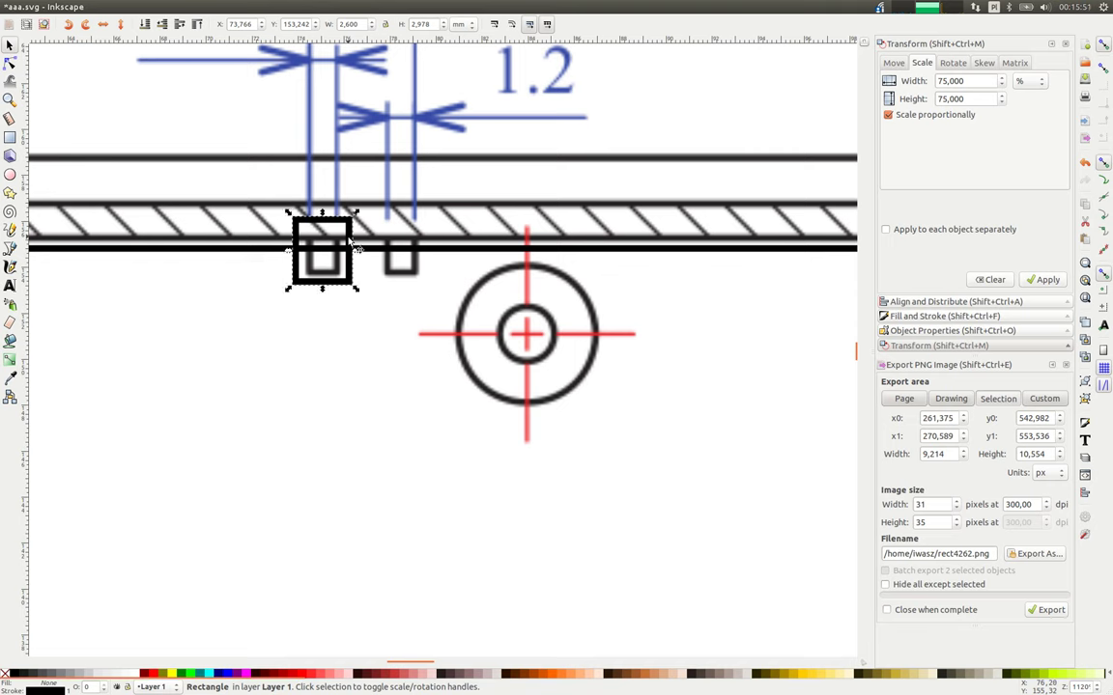
{"action": "mouse_move", "coordinate": [324, 290]}
{"action": "left_mouse_down"}
{"action": "mouse_move", "coordinate": [351, 279]}
{"action": "mouse_move", "coordinate": [430, 284]}
{"action": "left_mouse_up"}
{"action": "key", "text": "shift"}
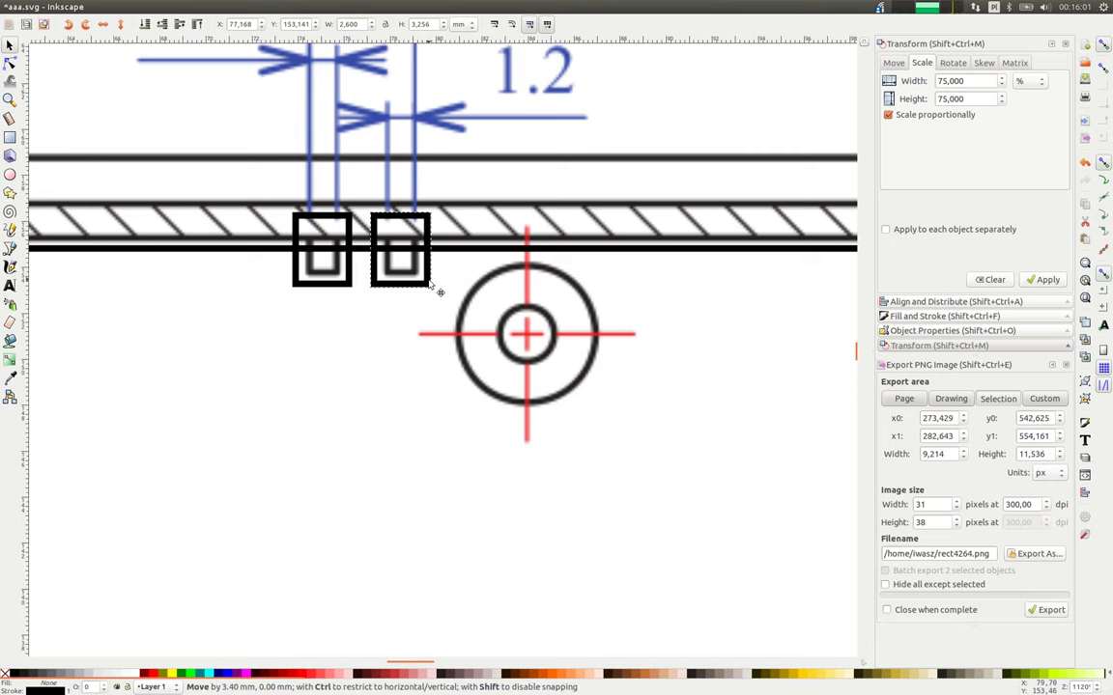
{"action": "left_click_drag", "start_coordinate": [430, 284], "coordinate": [431, 284]}
{"action": "key", "text": "shift"}
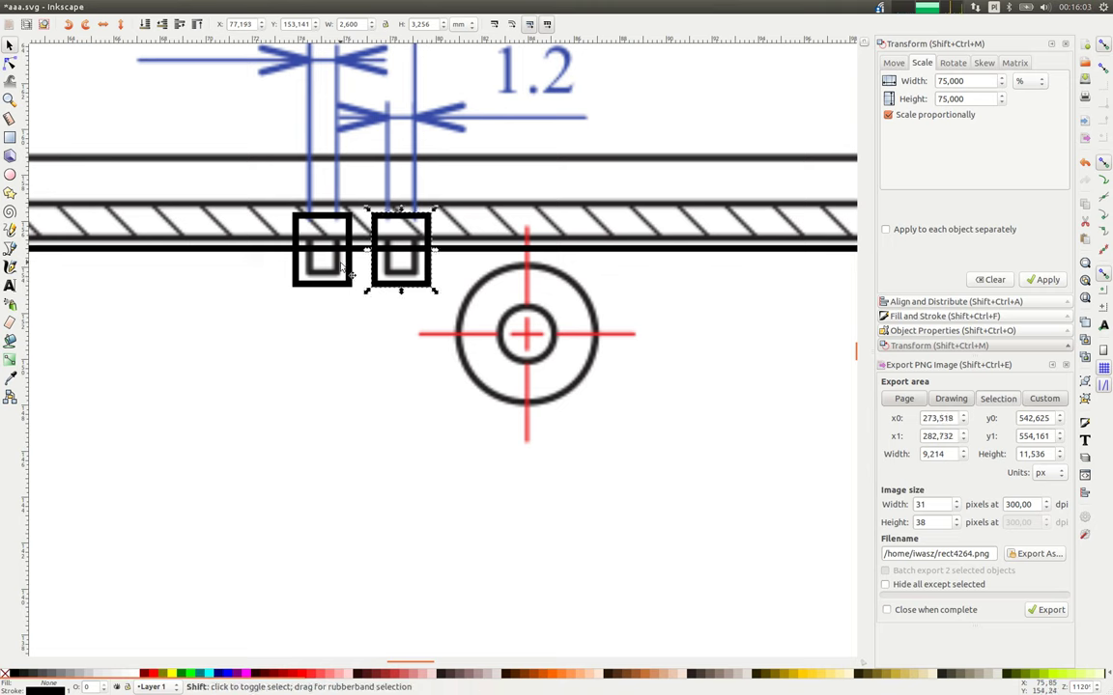
{"action": "left_click", "coordinate": [349, 268], "text": "shift"}
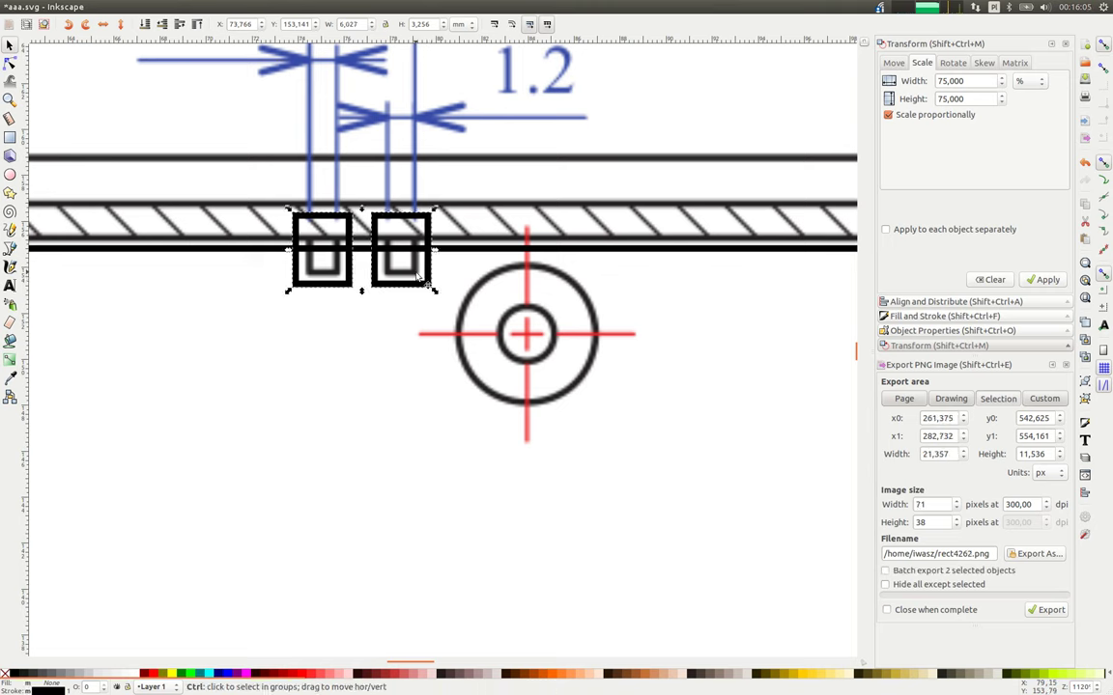
{"action": "mouse_move", "coordinate": [434, 279]}
{"action": "left_mouse_down"}
{"action": "mouse_move", "coordinate": [595, 243]}
{"action": "mouse_move", "coordinate": [232, 247]}
{"action": "left_mouse_up"}
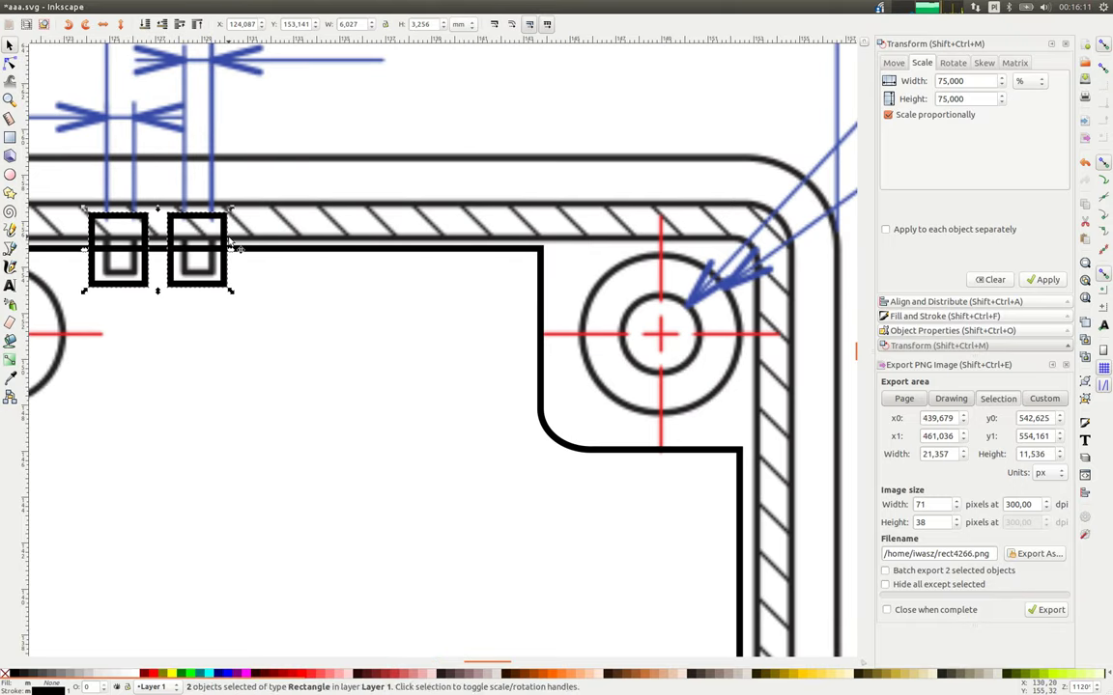
Select all four notch rectangles and move them down to the bottom wall.
{"action": "scroll", "coordinate": [232, 246], "scroll_direction": "down", "scroll_amount": 4}
{"action": "left_click_drag", "start_coordinate": [119, 248], "coordinate": [467, 265]}
{"action": "scroll", "coordinate": [260, 266], "scroll_direction": "up", "scroll_amount": 1}
{"action": "scroll", "coordinate": [261, 265], "scroll_direction": "up", "scroll_amount": 3}
{"action": "left_click", "coordinate": [303, 259], "text": "shift"}
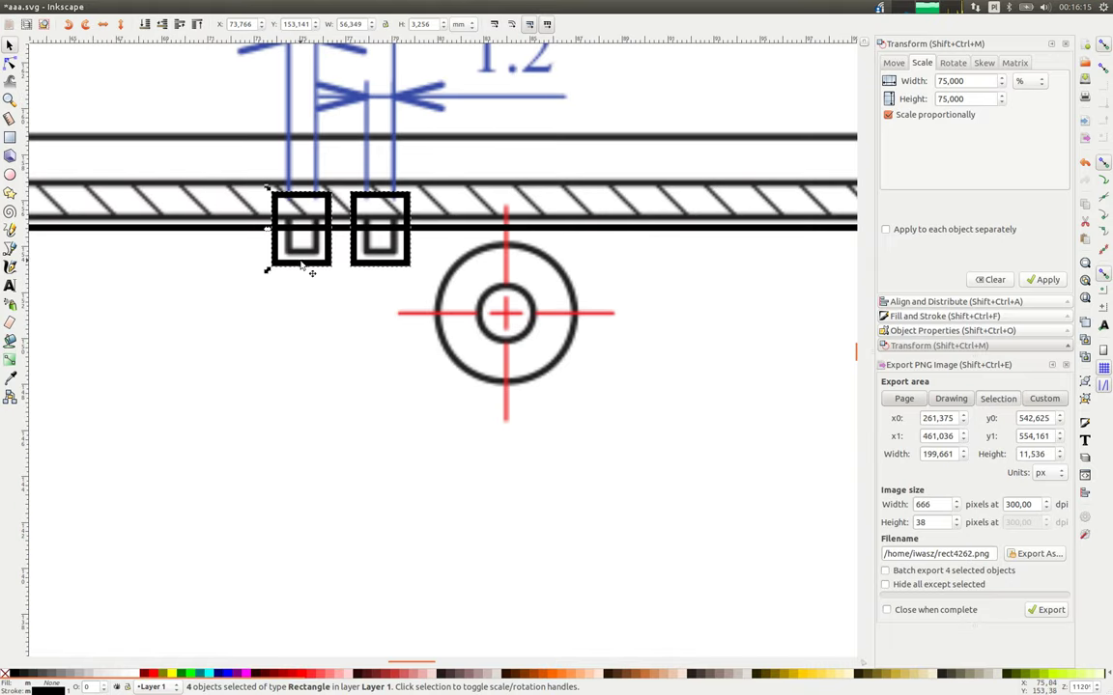
{"action": "scroll", "coordinate": [411, 278], "scroll_direction": "down", "scroll_amount": 3}
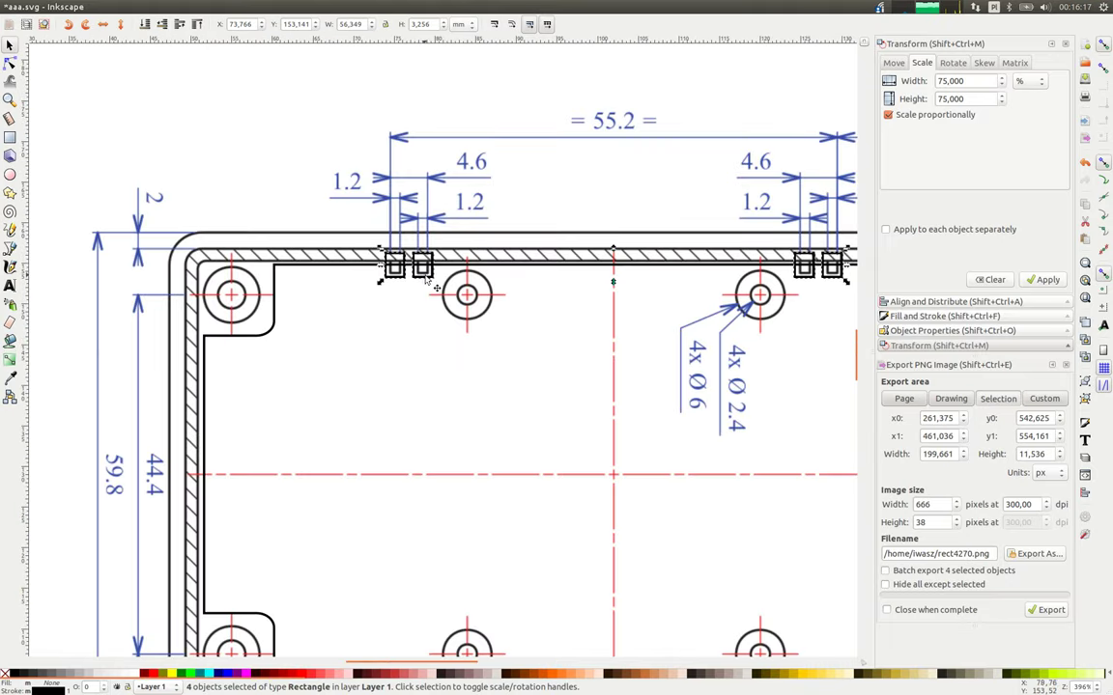
{"action": "mouse_move", "coordinate": [426, 276]}
{"action": "left_mouse_down"}
{"action": "mouse_move", "coordinate": [444, 514]}
{"action": "mouse_move", "coordinate": [413, 319]}
{"action": "left_mouse_up"}
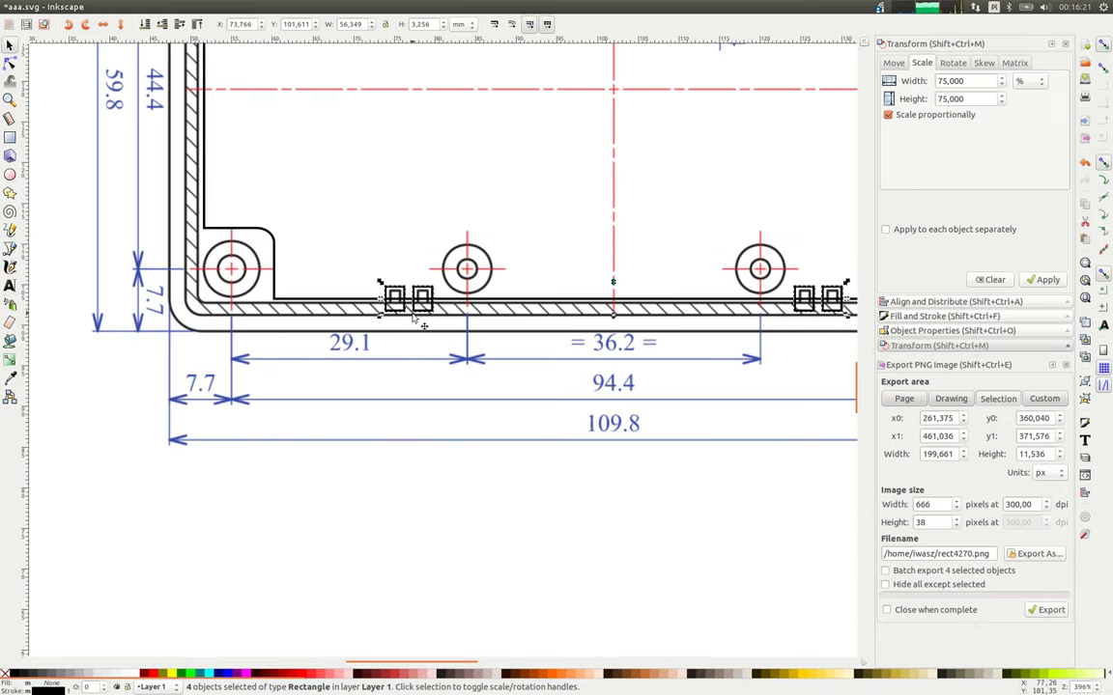
Nudge the four notch rectangles onto the bottom wall line.
{"action": "scroll", "coordinate": [413, 315], "scroll_direction": "up", "scroll_amount": 2}
{"action": "scroll", "coordinate": [413, 315], "scroll_direction": "up", "scroll_amount": 3}
{"action": "mouse_move", "coordinate": [433, 370]}
{"action": "left_mouse_down"}
{"action": "mouse_move", "coordinate": [435, 343]}
{"action": "mouse_move", "coordinate": [438, 367]}
{"action": "left_mouse_up"}
{"action": "key", "text": "ctrl+z"}
{"action": "key", "text": "ctrl+z"}
{"action": "key", "text": "ctrl+z"}
{"action": "key", "text": "ctrl+z"}
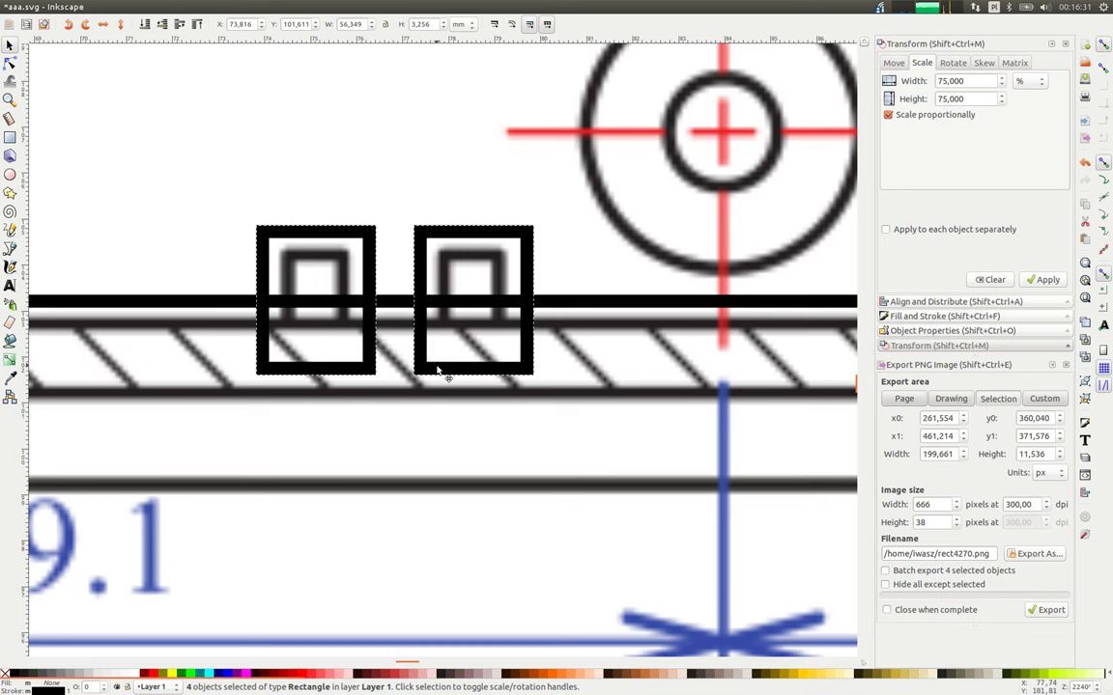
{"action": "left_click_drag", "start_coordinate": [436, 367], "coordinate": [439, 375]}
{"action": "scroll", "coordinate": [443, 341], "scroll_direction": "down", "scroll_amount": 4}
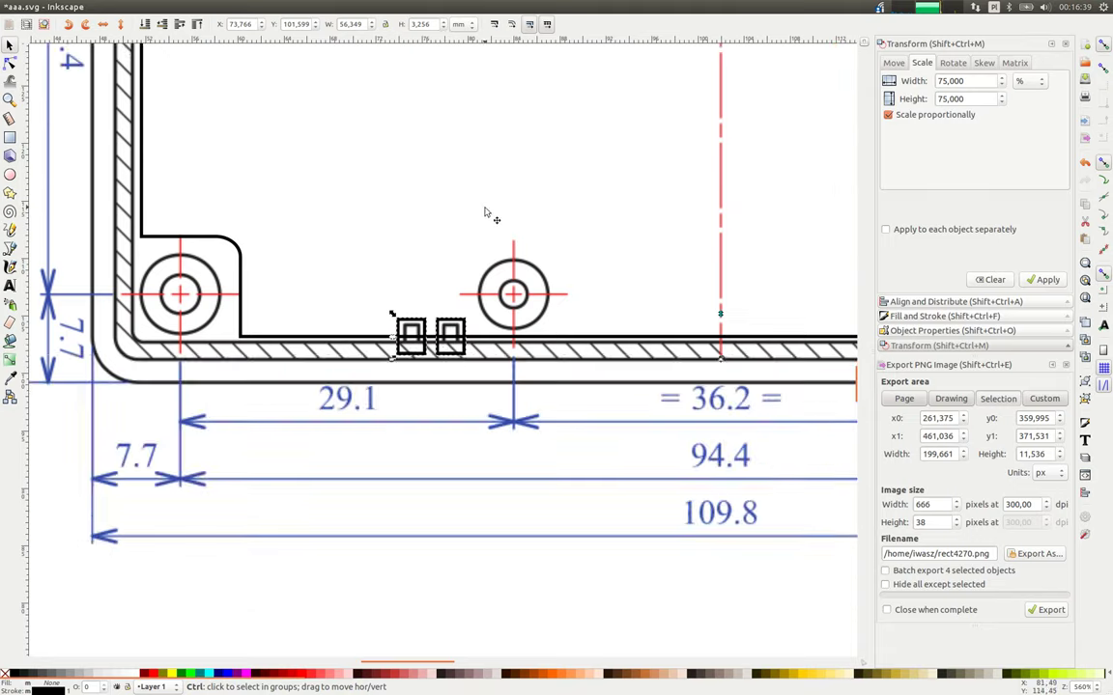
{"action": "scroll", "coordinate": [488, 211], "scroll_direction": "down", "scroll_amount": 2}
{"action": "scroll", "coordinate": [435, 135], "scroll_direction": "up", "scroll_amount": 5}
Union the left notch square into the outline, making a 20-node path.
{"action": "scroll", "coordinate": [416, 145], "scroll_direction": "up", "scroll_amount": 4}
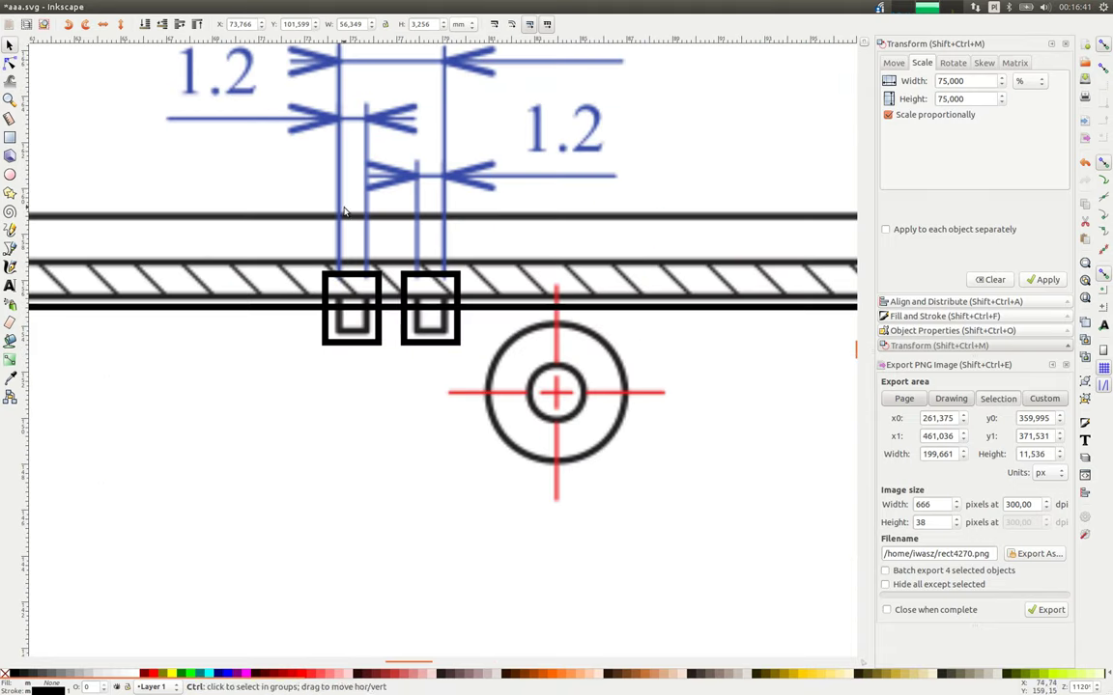
{"action": "left_click", "coordinate": [299, 324]}
{"action": "left_click_drag", "start_coordinate": [299, 311], "coordinate": [327, 344]}
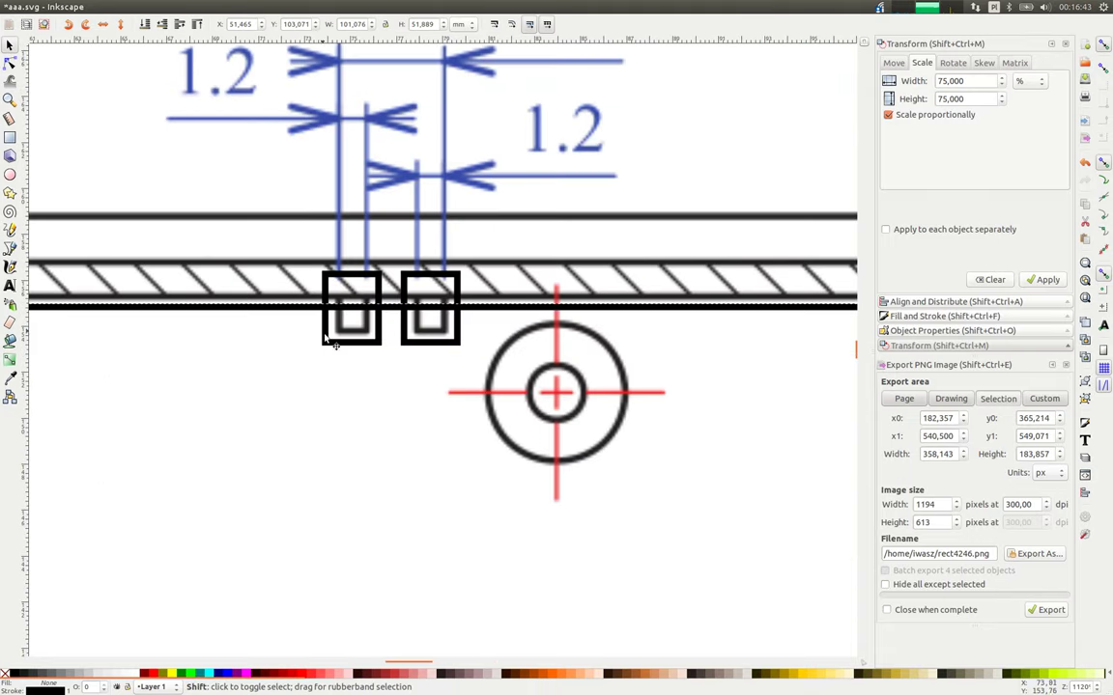
{"action": "left_click", "coordinate": [166, 8]}
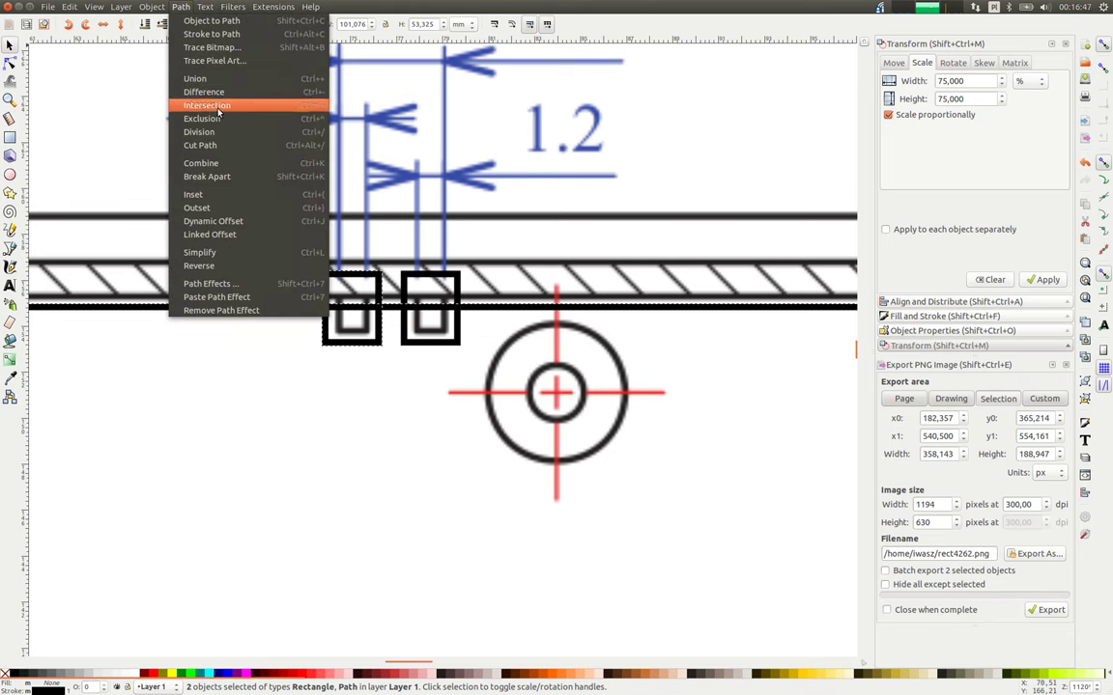
{"action": "left_click", "coordinate": [193, 80]}
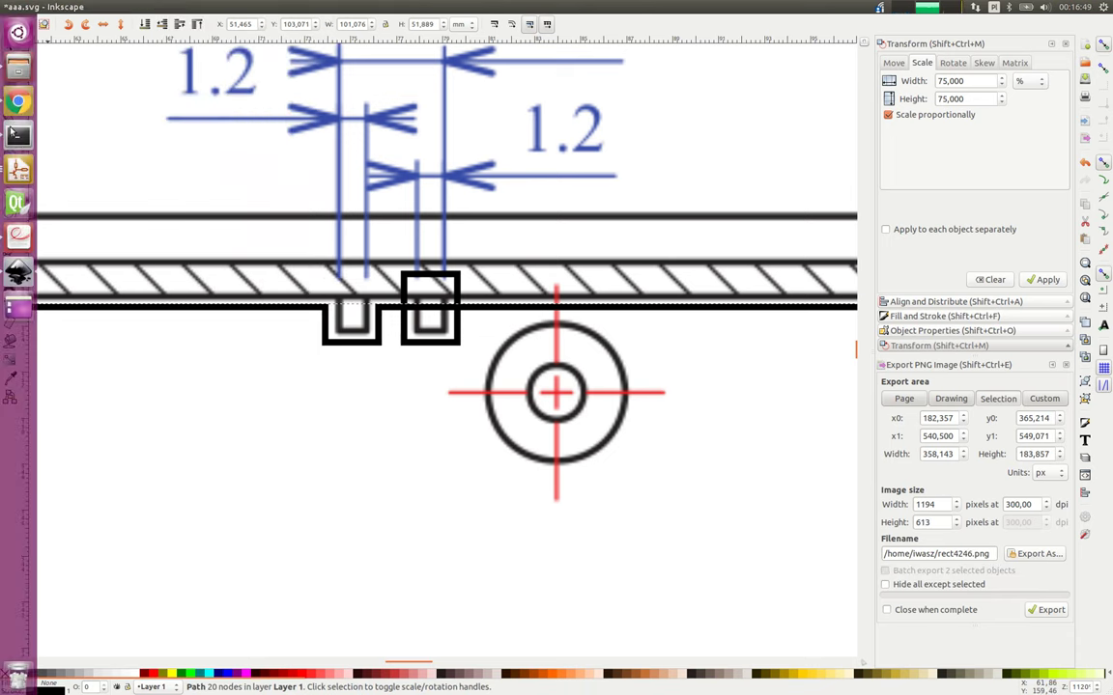
{"action": "mouse_move", "coordinate": [5, 166]}
{"action": "left_click", "coordinate": [18, 136]}
Clear the terminal and rerun df -h, showing the root partition 90% full.
{"action": "left_click", "coordinate": [652, 26]}
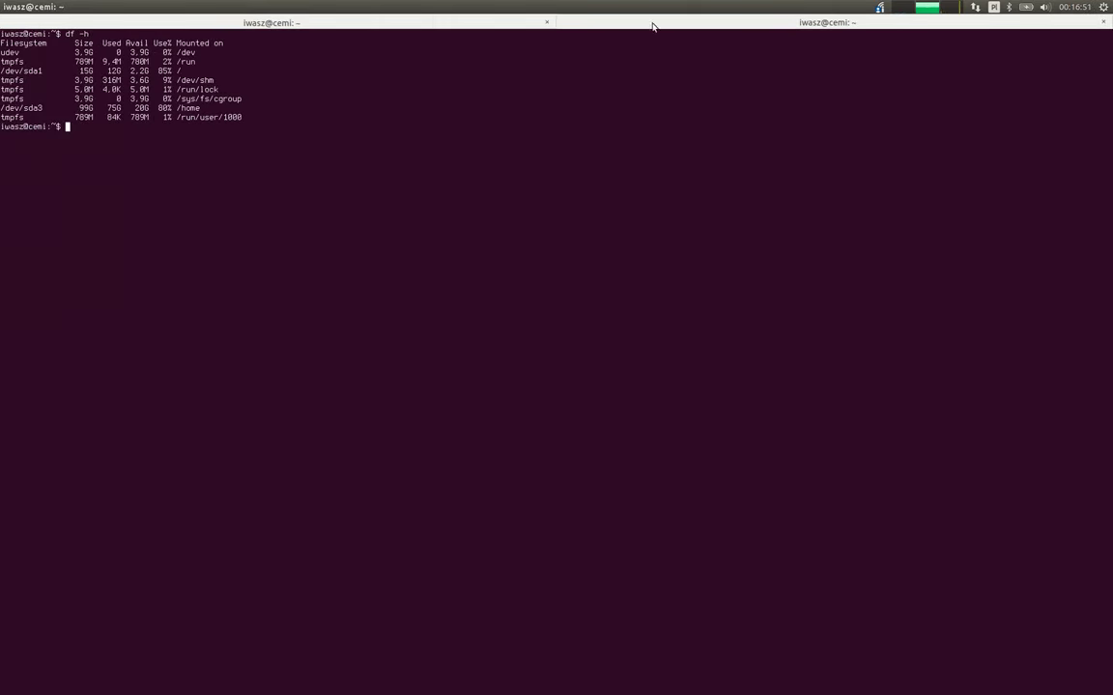
{"action": "key", "text": "ctrl+l"}
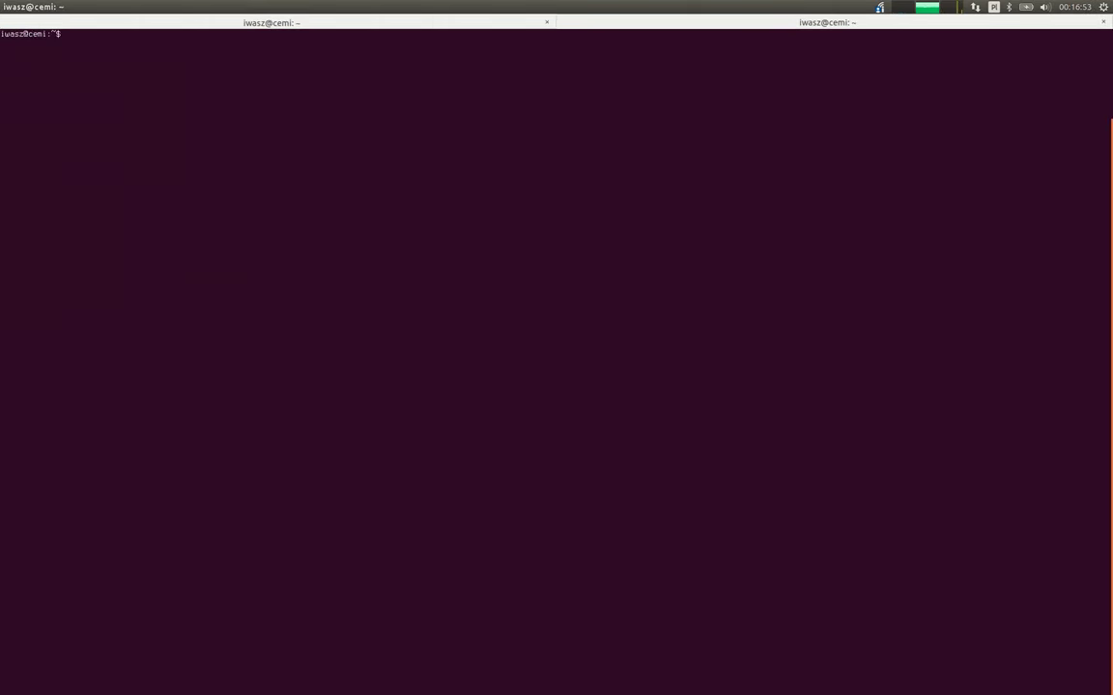
{"action": "key", "text": "Up"}
{"action": "key", "text": "Return"}
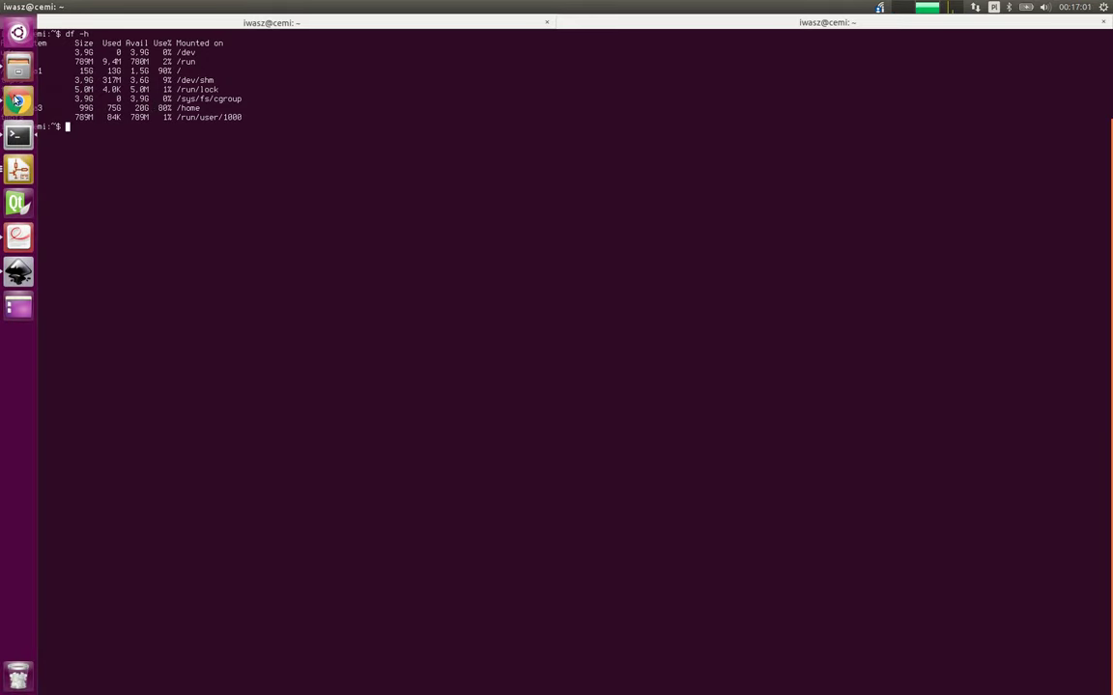
{"action": "left_click", "coordinate": [19, 168]}
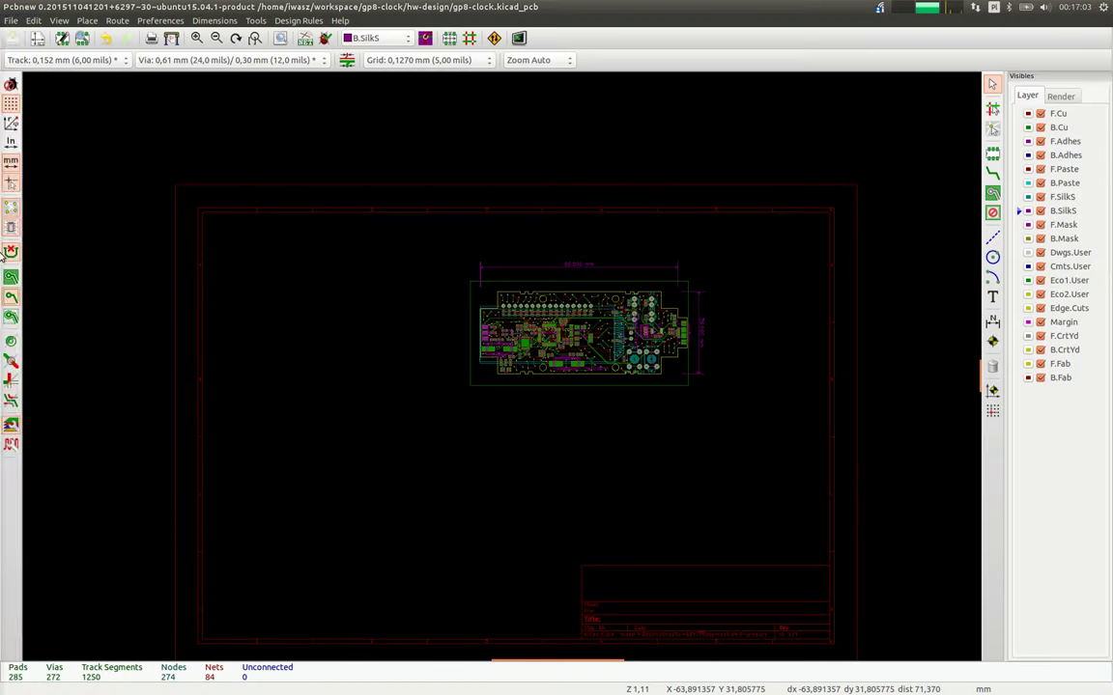
{"action": "left_click", "coordinate": [18, 273]}
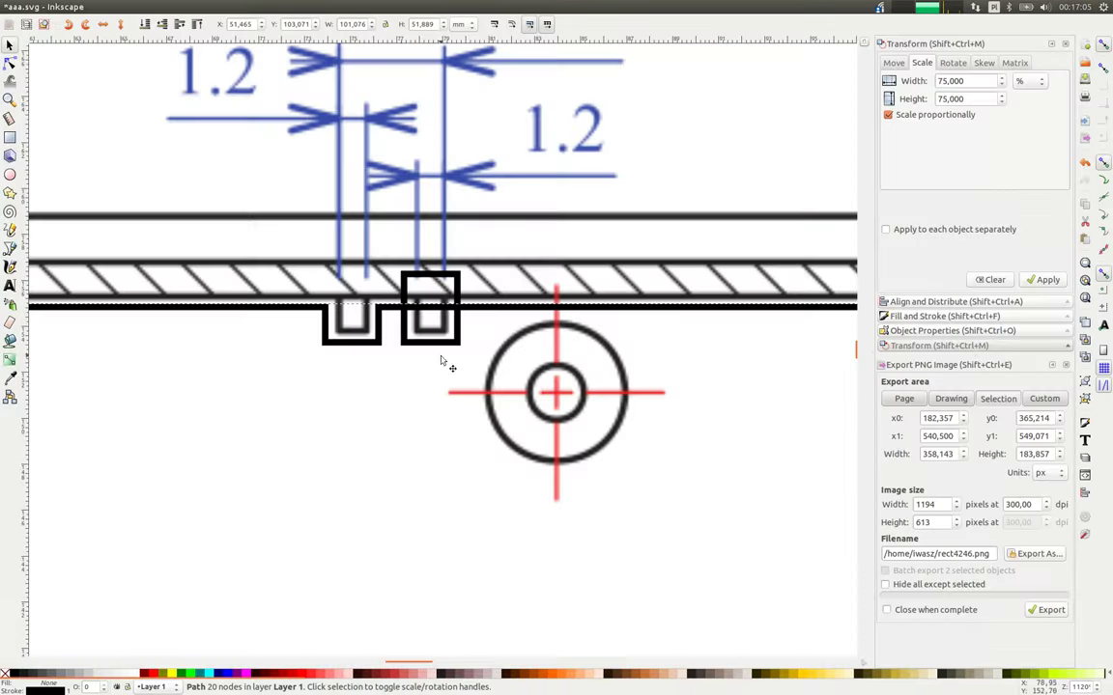
Cut the right notch square out of the outline path.
{"action": "key", "text": "ctrl"}
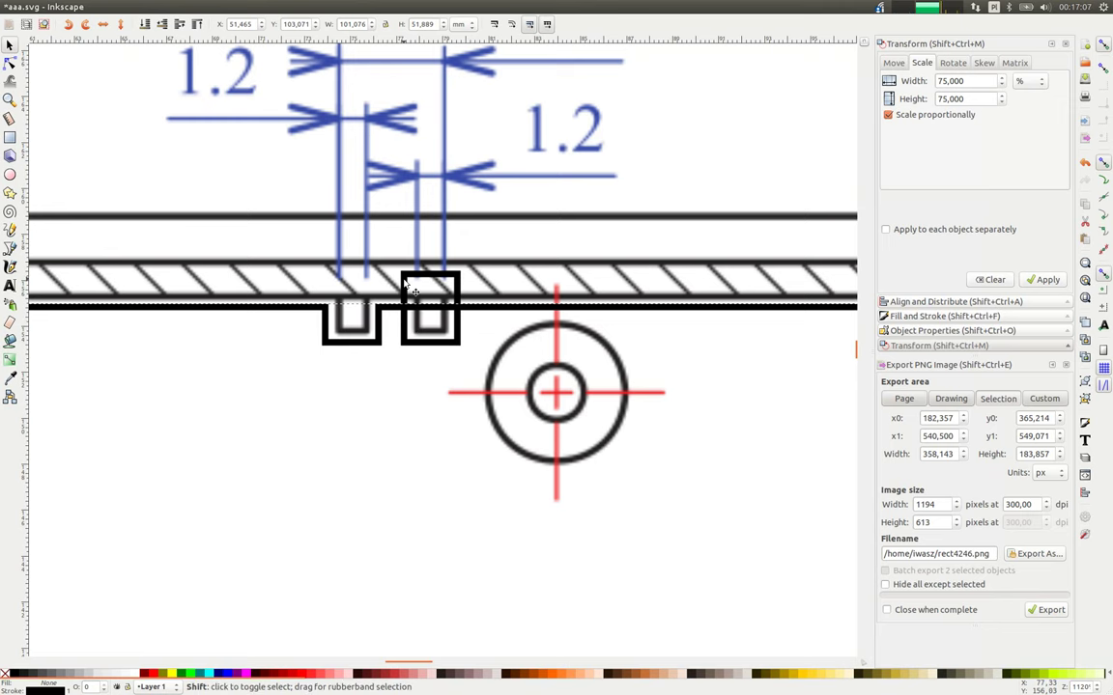
{"action": "left_click", "coordinate": [403, 280], "text": "shift"}
{"action": "left_click", "coordinate": [181, 6]}
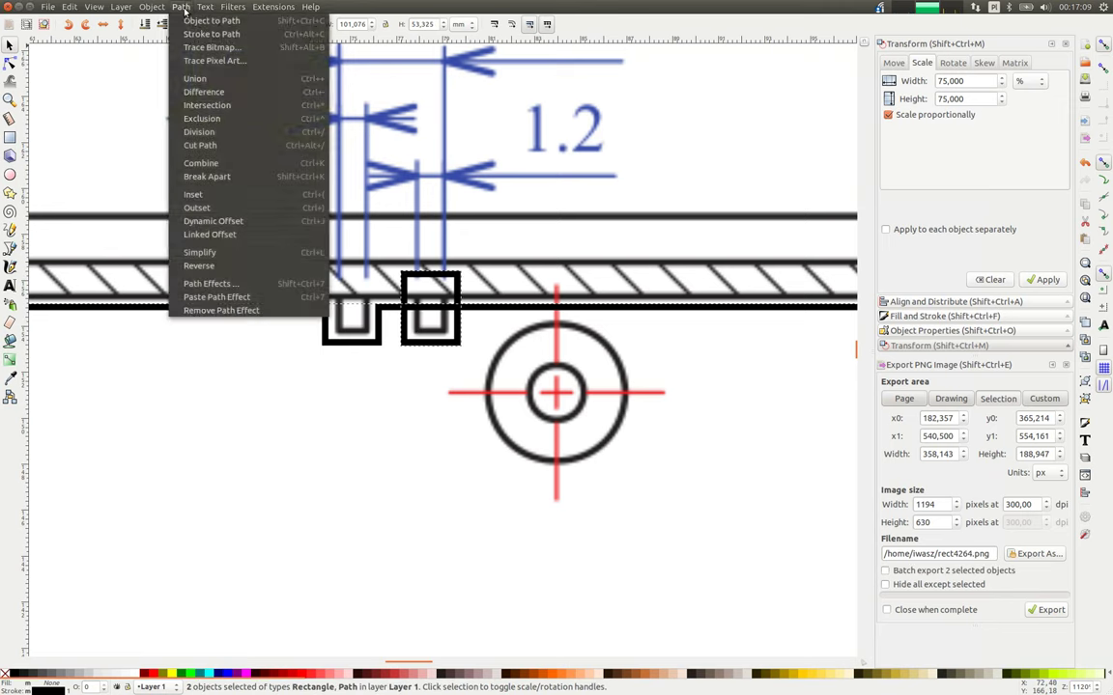
{"action": "left_click", "coordinate": [183, 88]}
{"action": "scroll", "coordinate": [418, 334], "scroll_direction": "down", "scroll_amount": 3, "text": "ctrl"}
{"action": "scroll", "coordinate": [418, 333], "scroll_direction": "right", "scroll_amount": 5}
{"action": "scroll", "coordinate": [527, 314], "scroll_direction": "up", "scroll_amount": 4, "text": "ctrl"}
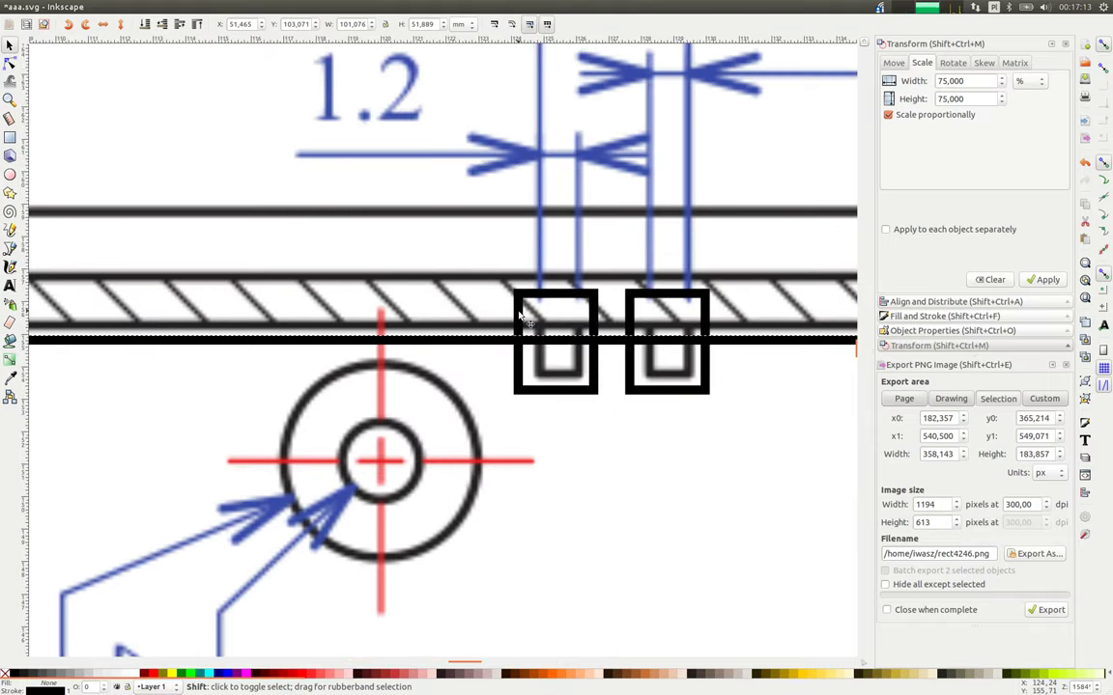
Subtract the left and right bottom-wall notch rectangles from the outline.
{"action": "left_click", "coordinate": [527, 314], "text": "shift"}
{"action": "left_click", "coordinate": [174, 6]}
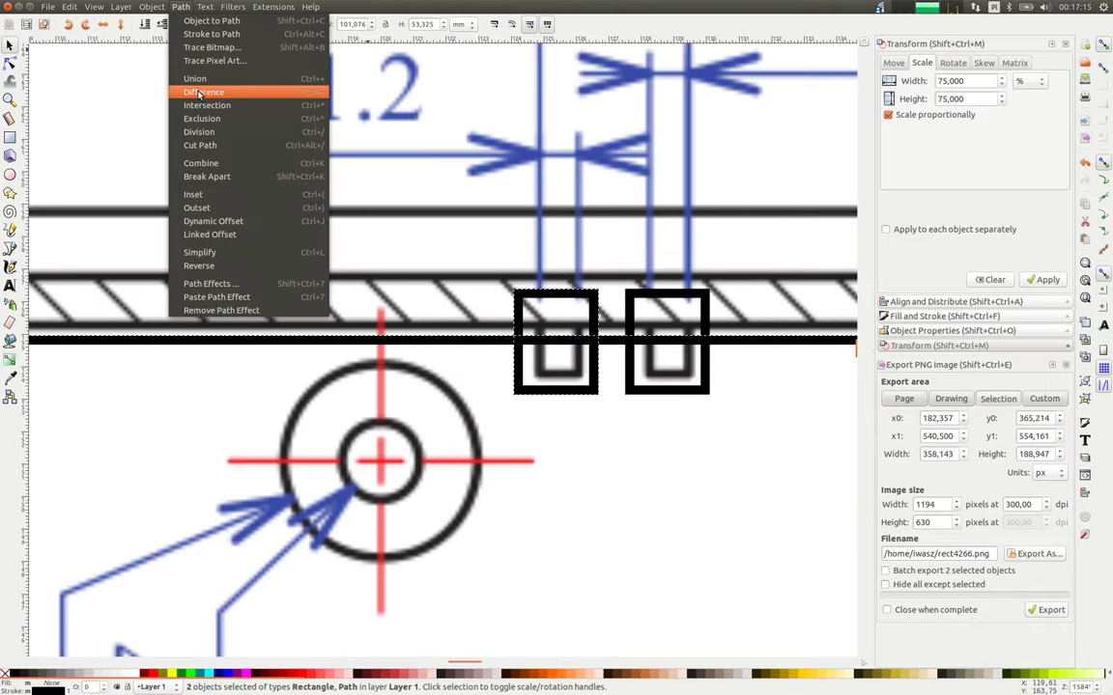
{"action": "left_click", "coordinate": [184, 88]}
{"action": "left_click", "coordinate": [628, 318], "text": "shift"}
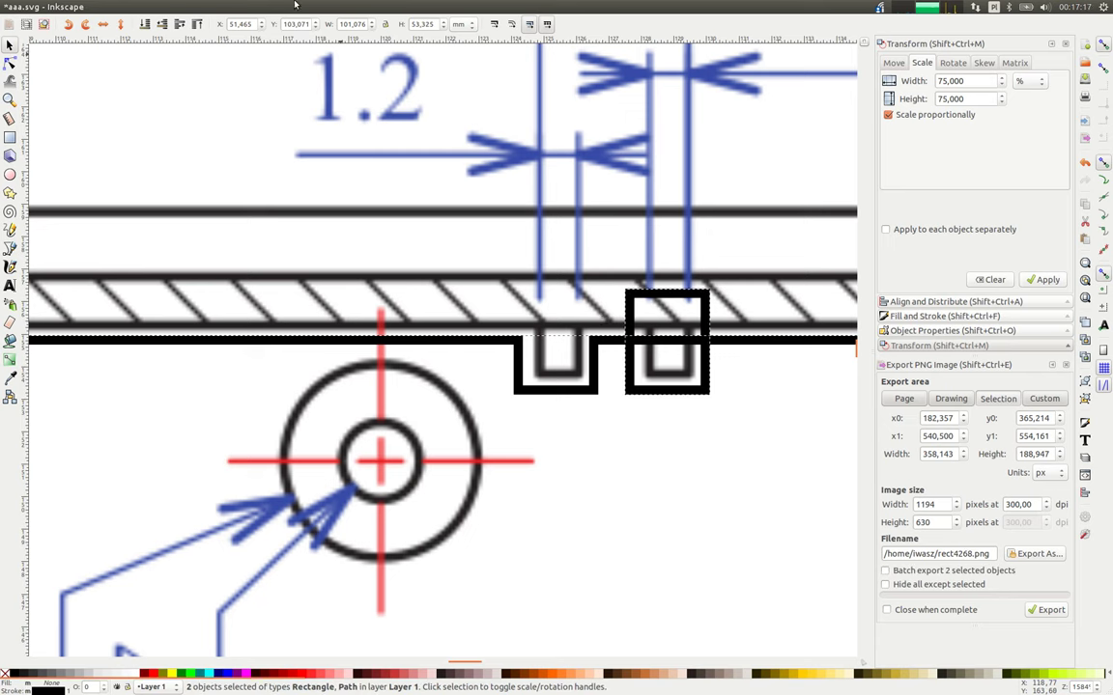
{"action": "left_click", "coordinate": [180, 5]}
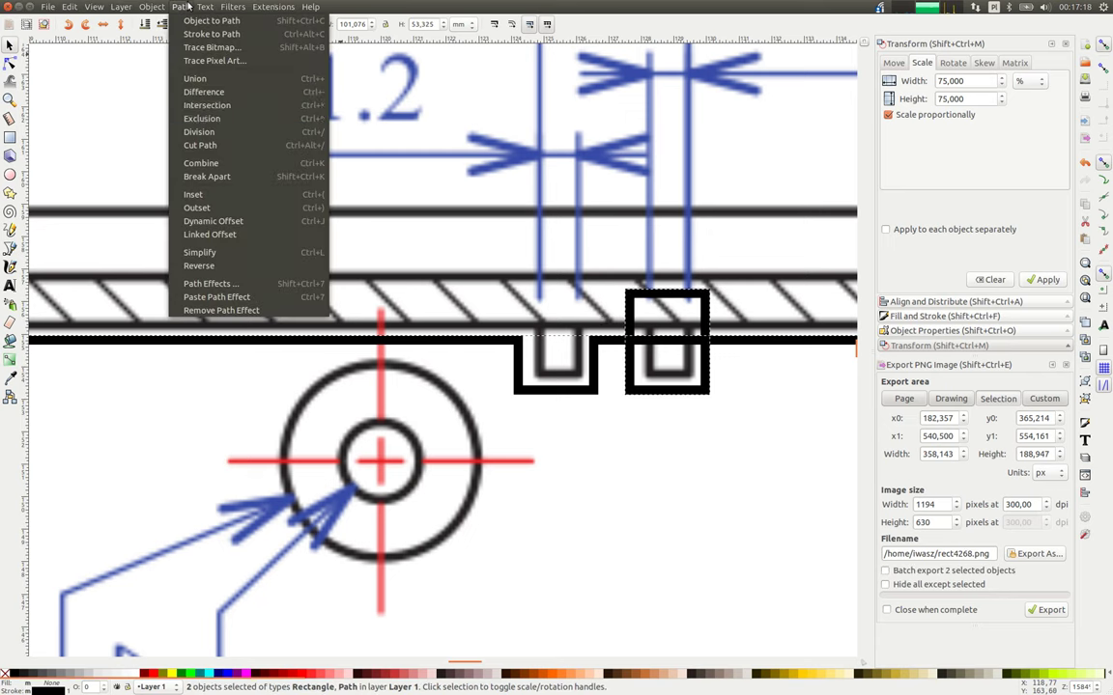
{"action": "left_click", "coordinate": [183, 89]}
Subtract two more notch rectangles, growing the outline to a 40-node path.
{"action": "scroll", "coordinate": [395, 383], "scroll_direction": "down", "scroll_amount": 2}
{"action": "scroll", "coordinate": [422, 509], "scroll_direction": "down", "scroll_amount": 2}
{"action": "scroll", "coordinate": [273, 460], "scroll_direction": "down", "scroll_amount": 3}
{"action": "scroll", "coordinate": [287, 512], "scroll_direction": "up", "scroll_amount": 1}
{"action": "scroll", "coordinate": [287, 512], "scroll_direction": "up", "scroll_amount": 3}
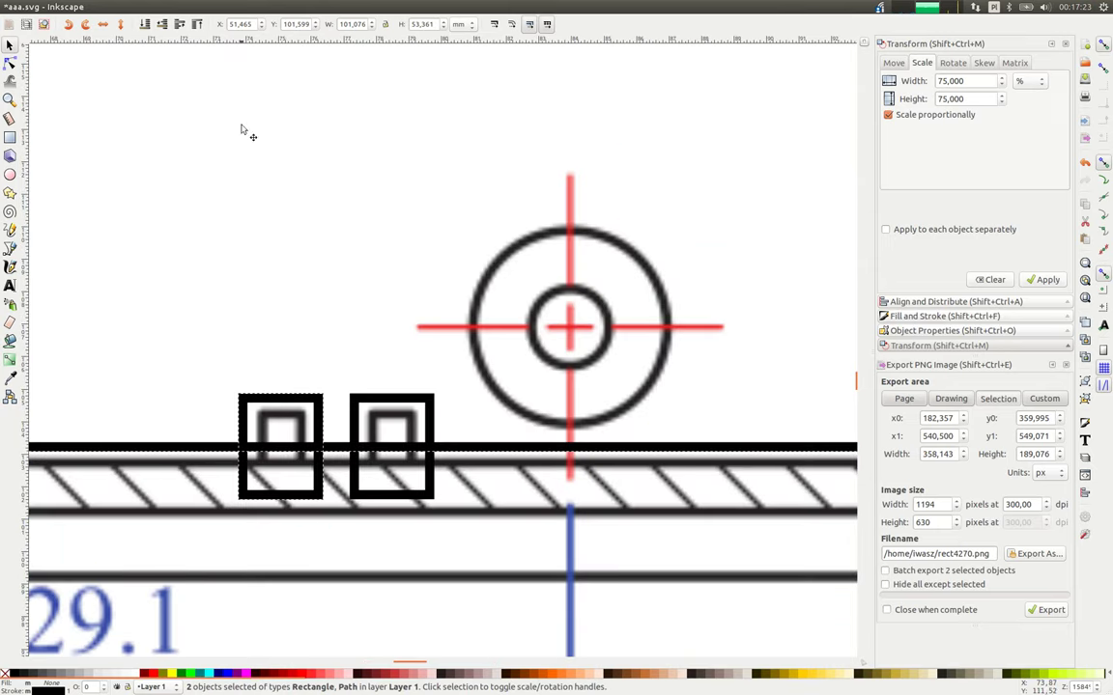
{"action": "left_click", "coordinate": [181, 7]}
{"action": "left_click", "coordinate": [184, 89]}
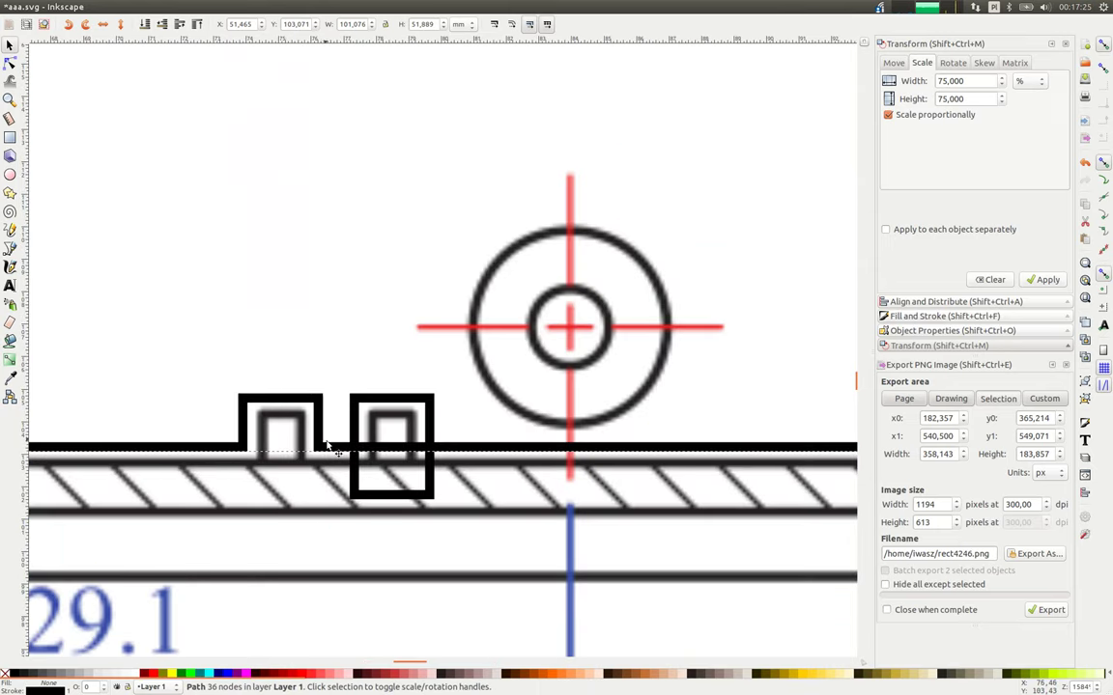
{"action": "left_click", "coordinate": [425, 396], "text": "shift"}
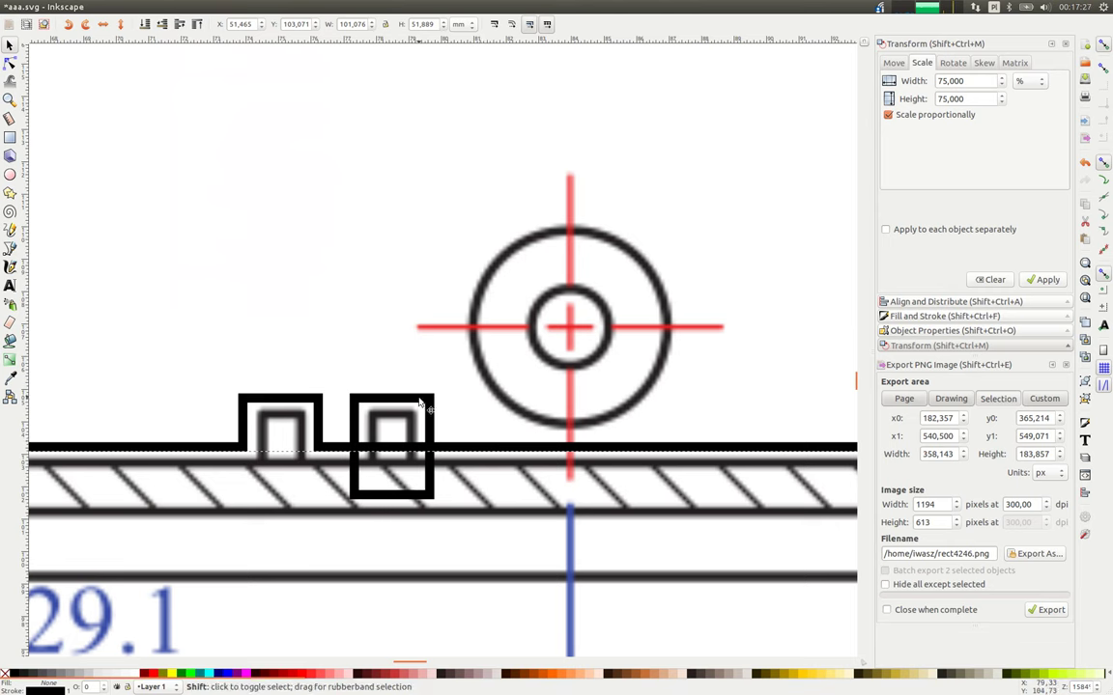
{"action": "left_click", "coordinate": [181, 7]}
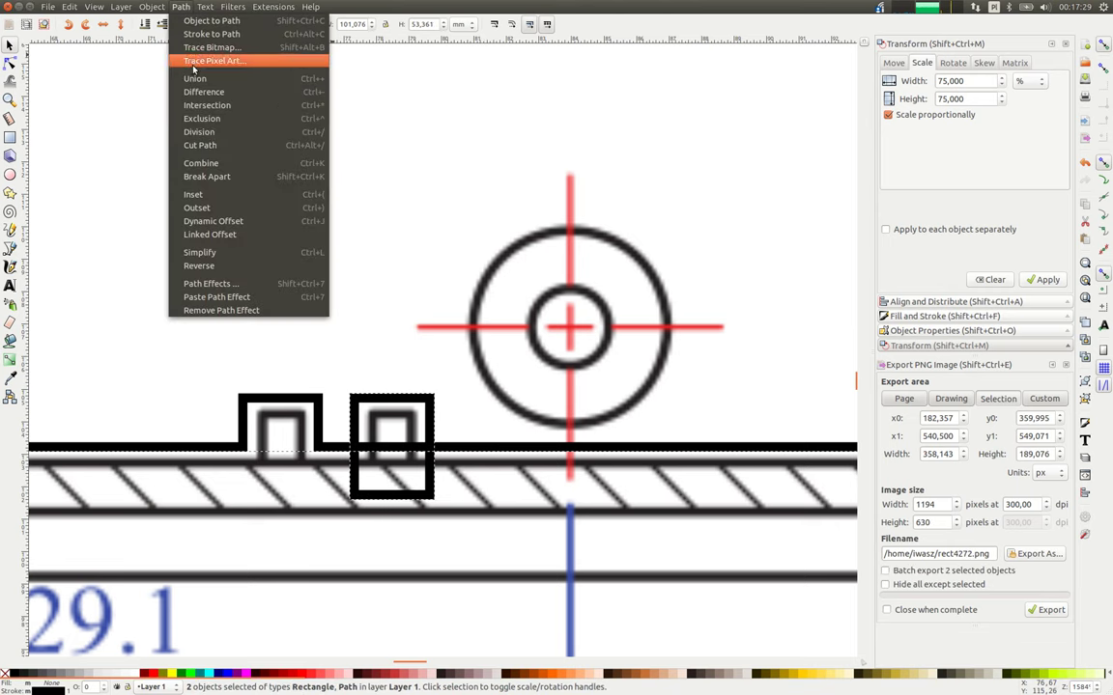
{"action": "left_click", "coordinate": [184, 92]}
{"action": "scroll", "coordinate": [585, 420], "scroll_direction": "down", "scroll_amount": 4}
Try intersecting the left small rectangle with the outline, then undo it.
{"action": "scroll", "coordinate": [585, 420], "scroll_direction": "right", "scroll_amount": 2}
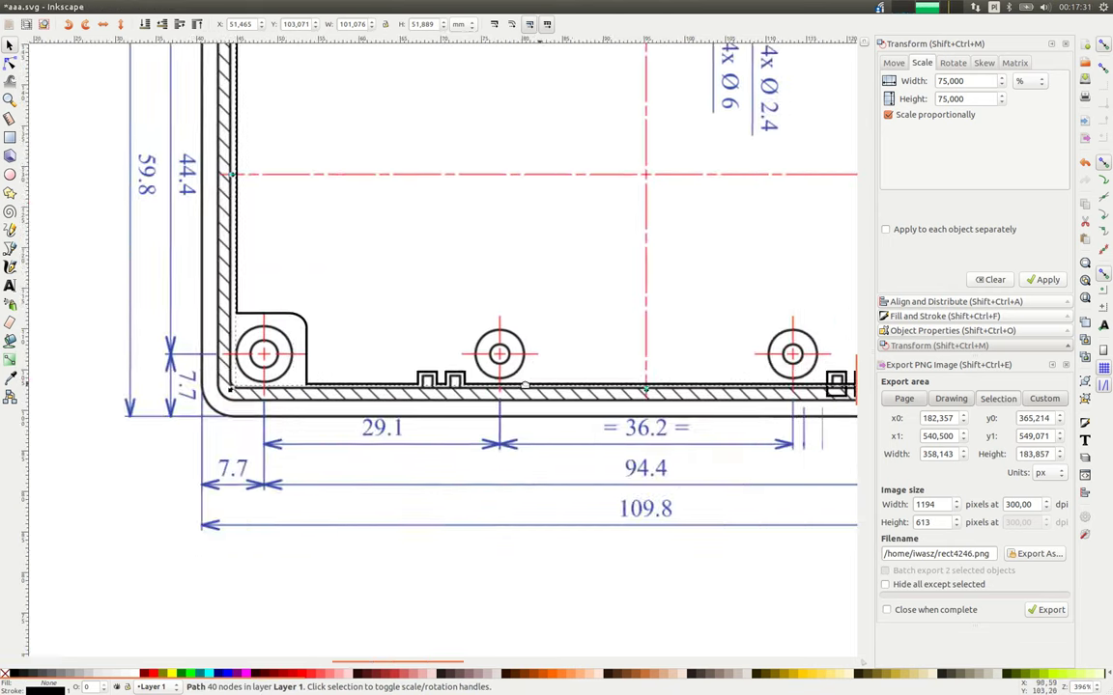
{"action": "scroll", "coordinate": [585, 420], "scroll_direction": "right", "scroll_amount": 8}
{"action": "scroll", "coordinate": [523, 402], "scroll_direction": "up", "scroll_amount": 3}
{"action": "left_click", "coordinate": [523, 401], "text": "shift"}
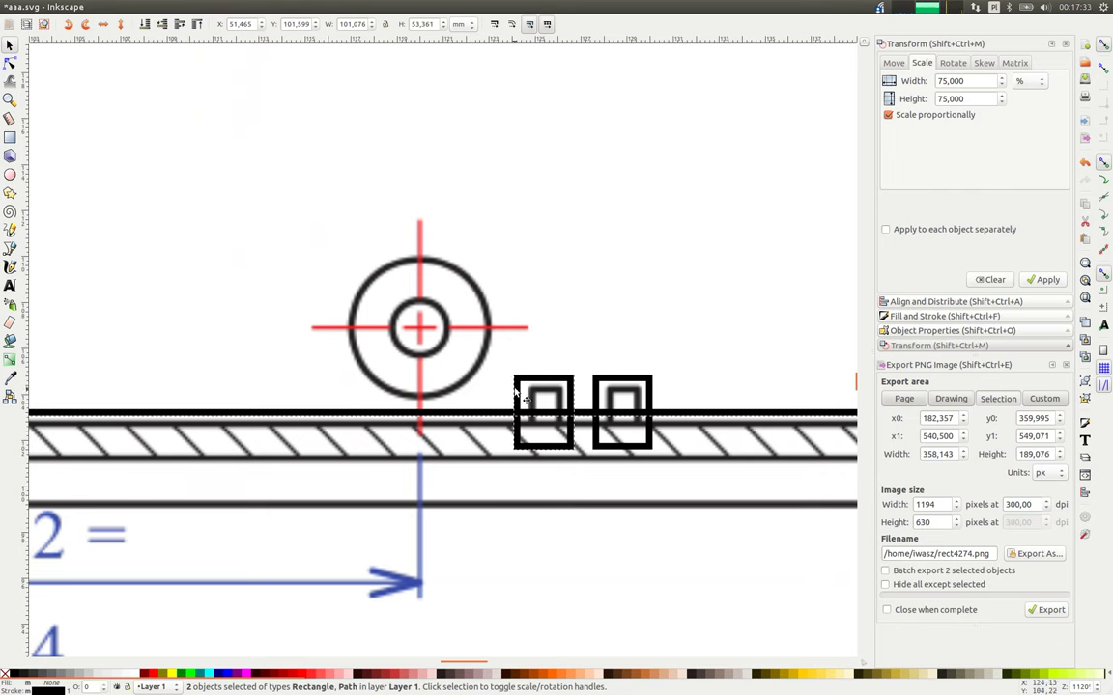
{"action": "left_click", "coordinate": [177, 7]}
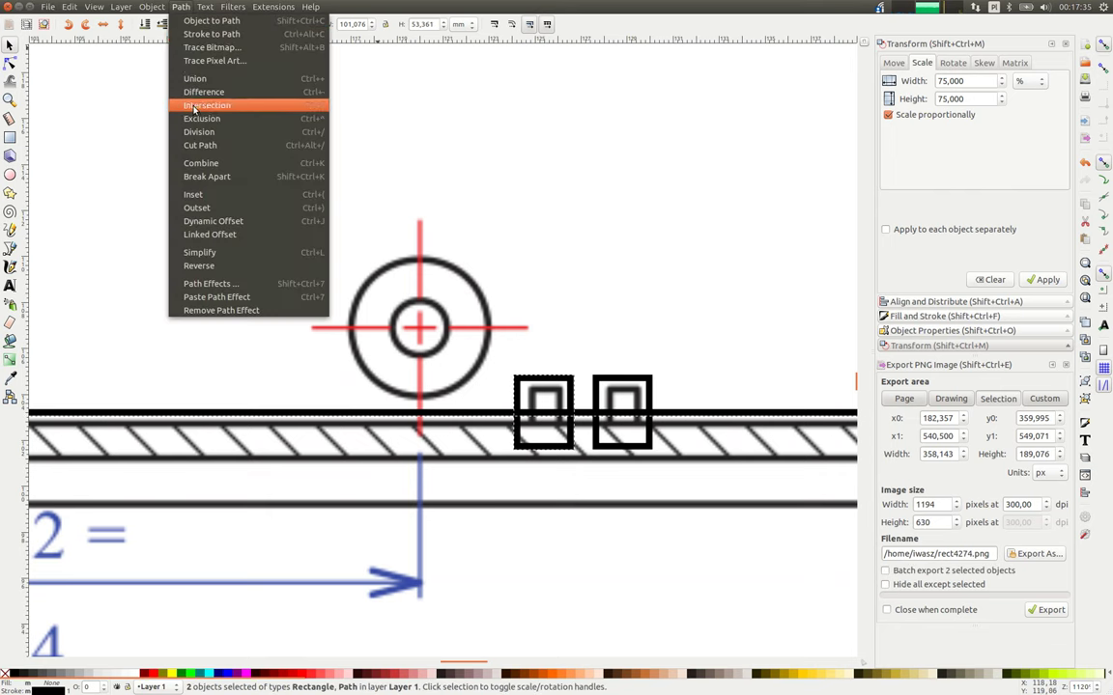
{"action": "left_click", "coordinate": [198, 105]}
{"action": "key", "text": "ctrl+z"}
{"action": "left_click", "coordinate": [177, 7]}
{"action": "left_click", "coordinate": [402, 431]}
Union the left small rectangle into the 40-node outline path.
{"action": "left_click", "coordinate": [430, 419]}
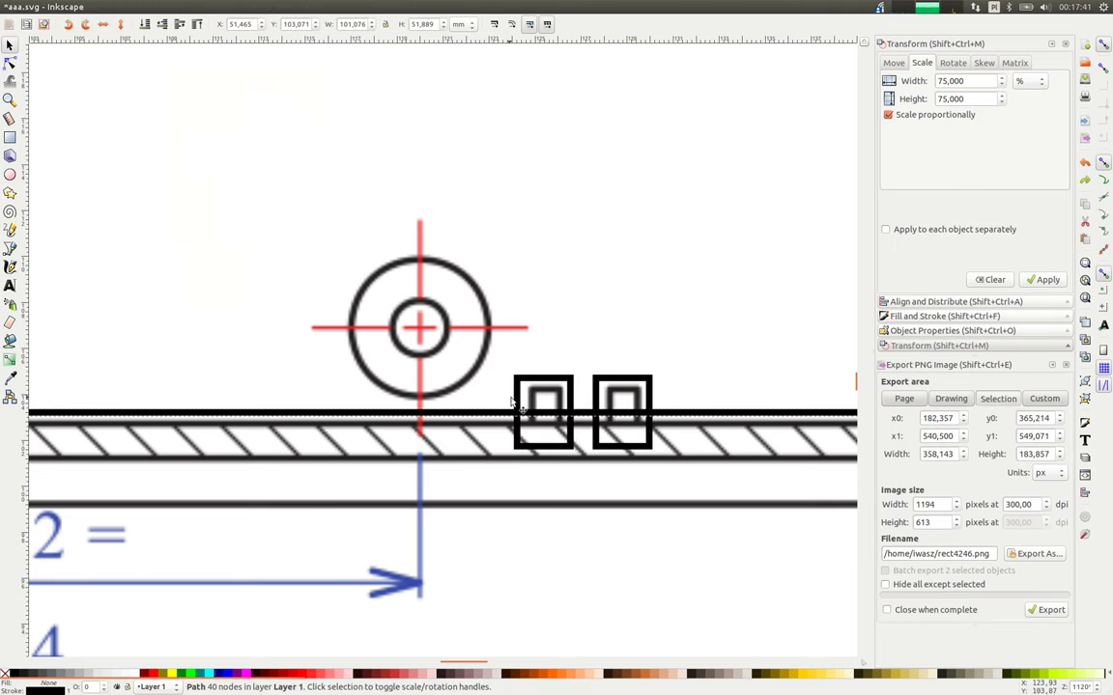
{"action": "left_click", "coordinate": [518, 397], "text": "shift"}
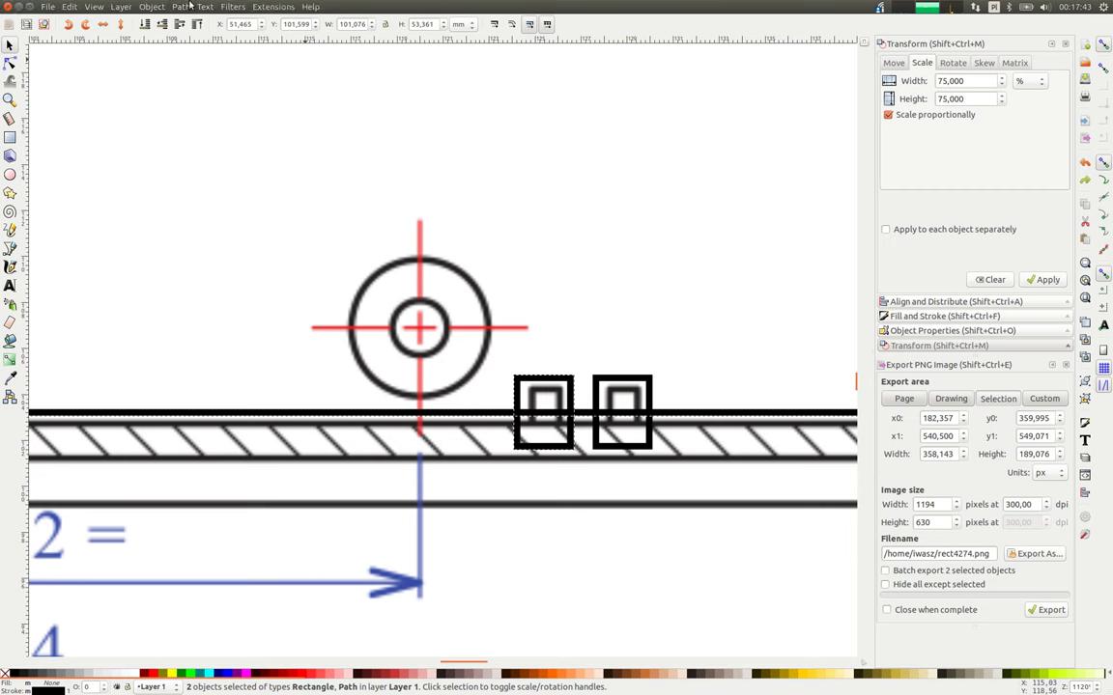
{"action": "left_click", "coordinate": [183, 6]}
{"action": "left_click", "coordinate": [199, 93]}
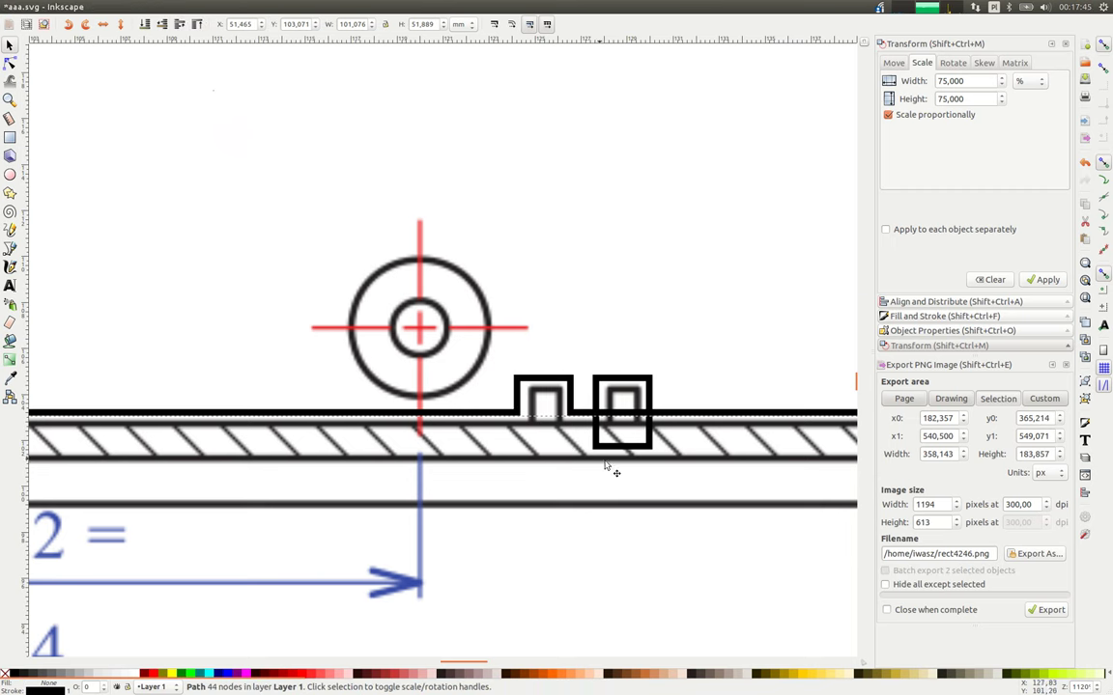
Combine the right small rectangle with the outline and check the result.
{"action": "left_click", "coordinate": [631, 384]}
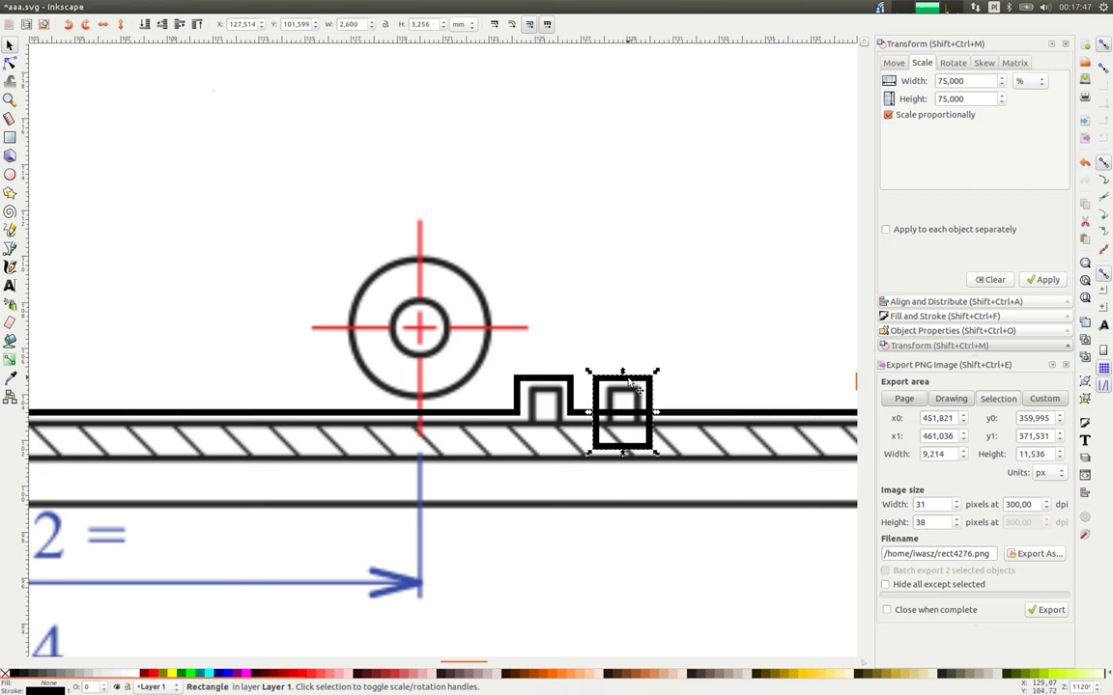
{"action": "left_click", "coordinate": [691, 417], "text": "shift"}
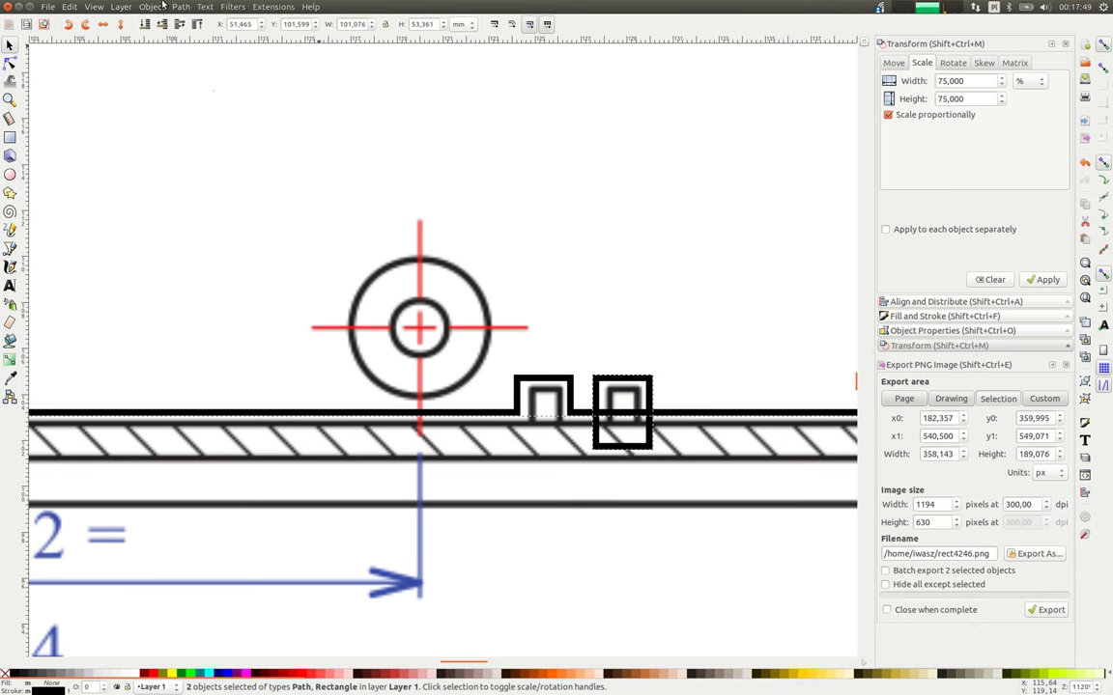
{"action": "left_click", "coordinate": [181, 7]}
{"action": "left_click", "coordinate": [201, 93]}
{"action": "scroll", "coordinate": [349, 309], "scroll_direction": "down", "scroll_amount": 4}
{"action": "scroll", "coordinate": [288, 235], "scroll_direction": "down", "scroll_amount": 1}
{"action": "scroll", "coordinate": [378, 243], "scroll_direction": "up", "scroll_amount": 2}
{"action": "scroll", "coordinate": [312, 368], "scroll_direction": "up", "scroll_amount": 1}
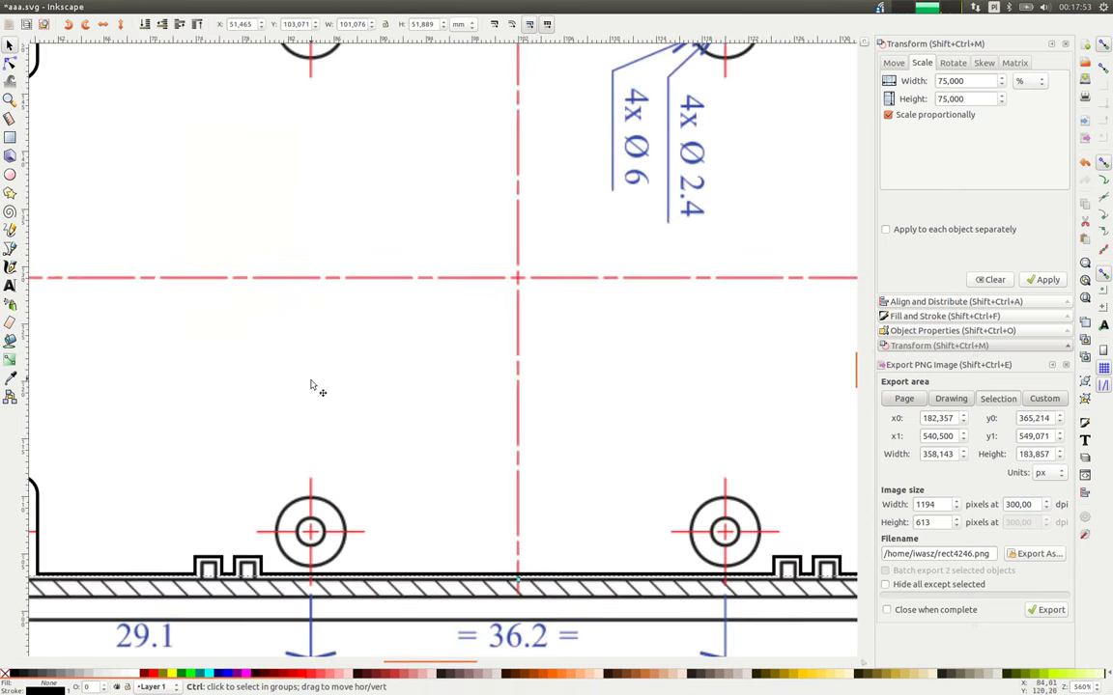
{"action": "scroll", "coordinate": [312, 368], "scroll_direction": "down", "scroll_amount": 1}
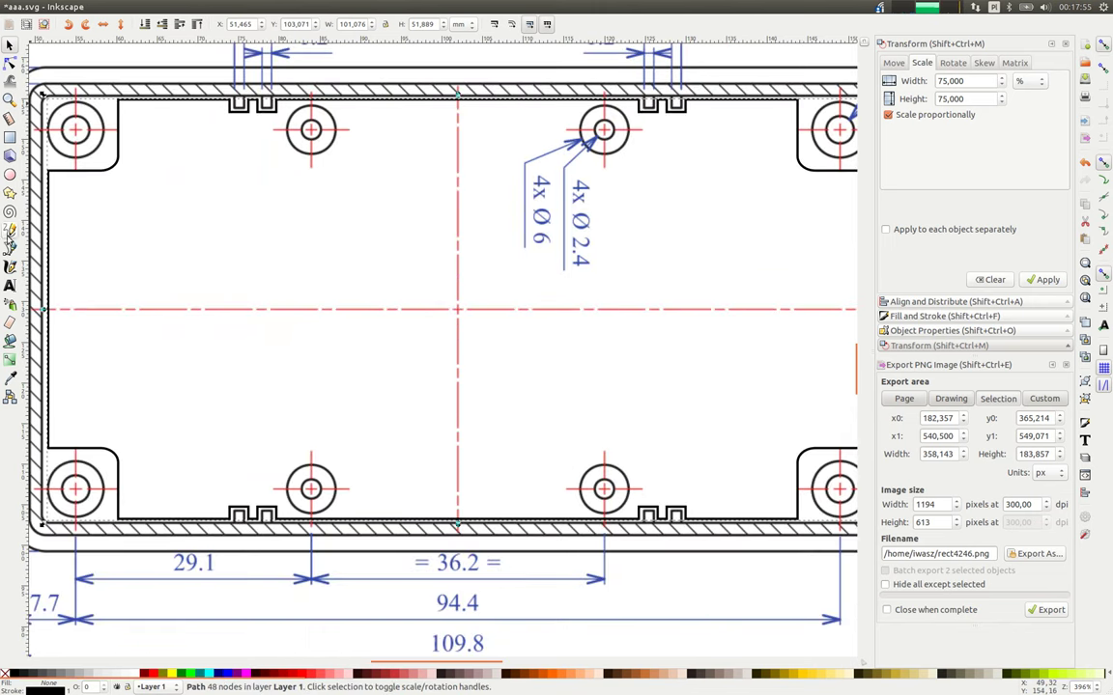
Draw a full circle over the inner mounting hole.
{"action": "left_click", "coordinate": [9, 175]}
{"action": "scroll", "coordinate": [206, 467], "scroll_direction": "up", "scroll_amount": 1}
{"action": "scroll", "coordinate": [463, 483], "scroll_direction": "up", "scroll_amount": 2}
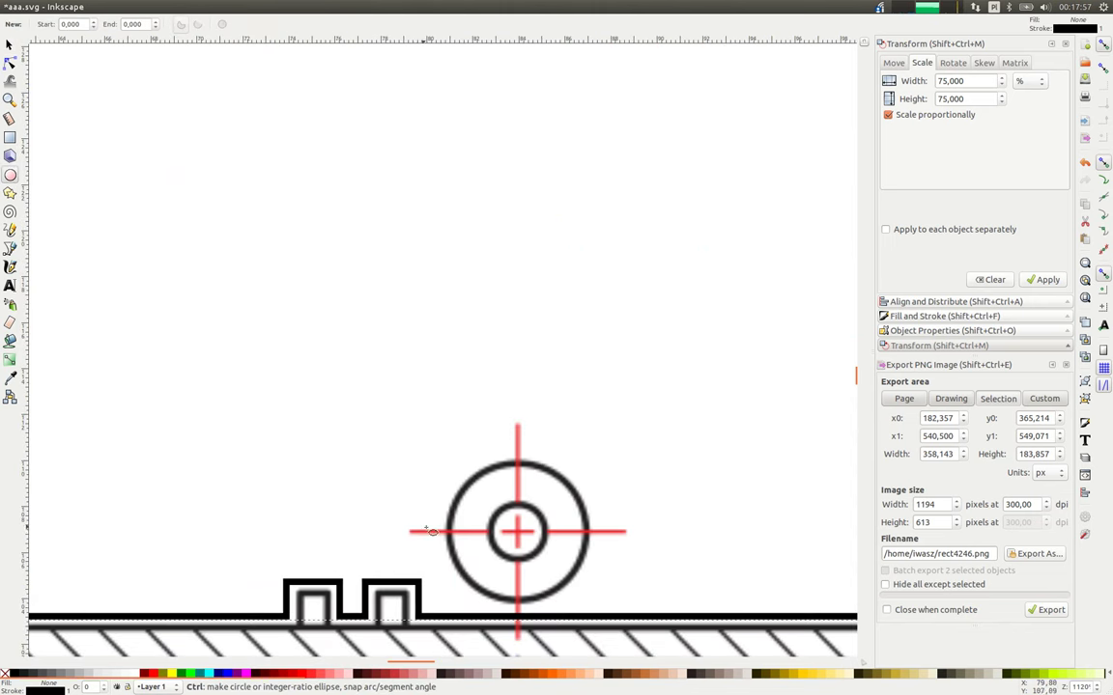
{"action": "scroll", "coordinate": [399, 370], "scroll_direction": "up", "scroll_amount": 2}
{"action": "mouse_move", "coordinate": [359, 283]}
{"action": "left_mouse_down"}
{"action": "mouse_move", "coordinate": [462, 385]}
{"action": "mouse_move", "coordinate": [415, 348]}
{"action": "left_mouse_up"}
{"action": "left_click", "coordinate": [10, 45]}
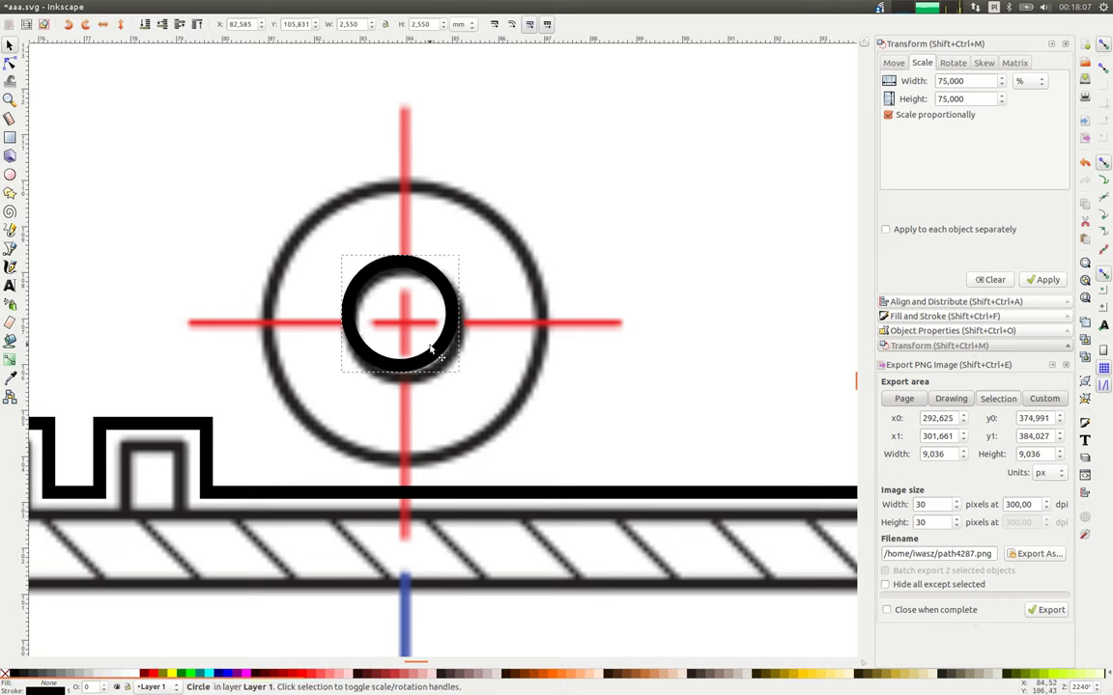
{"action": "left_click", "coordinate": [11, 176]}
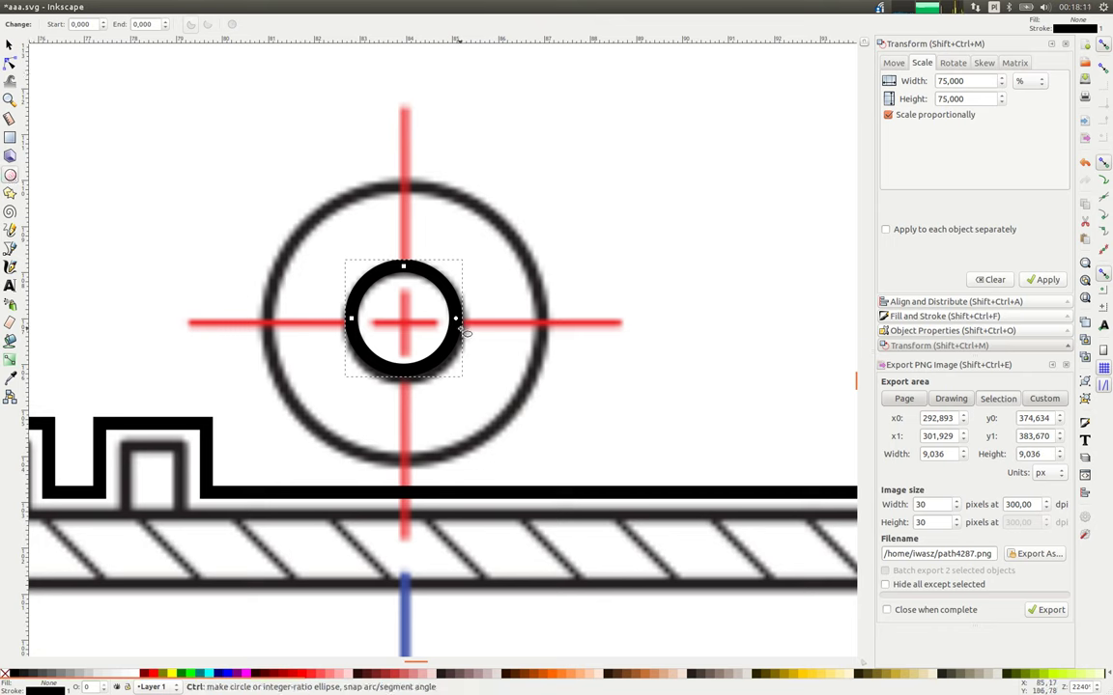
{"action": "mouse_move", "coordinate": [472, 324]}
{"action": "left_mouse_down"}
{"action": "mouse_move", "coordinate": [477, 348]}
{"action": "mouse_move", "coordinate": [455, 340]}
{"action": "left_mouse_up"}
{"action": "key", "text": "ctrl+z"}
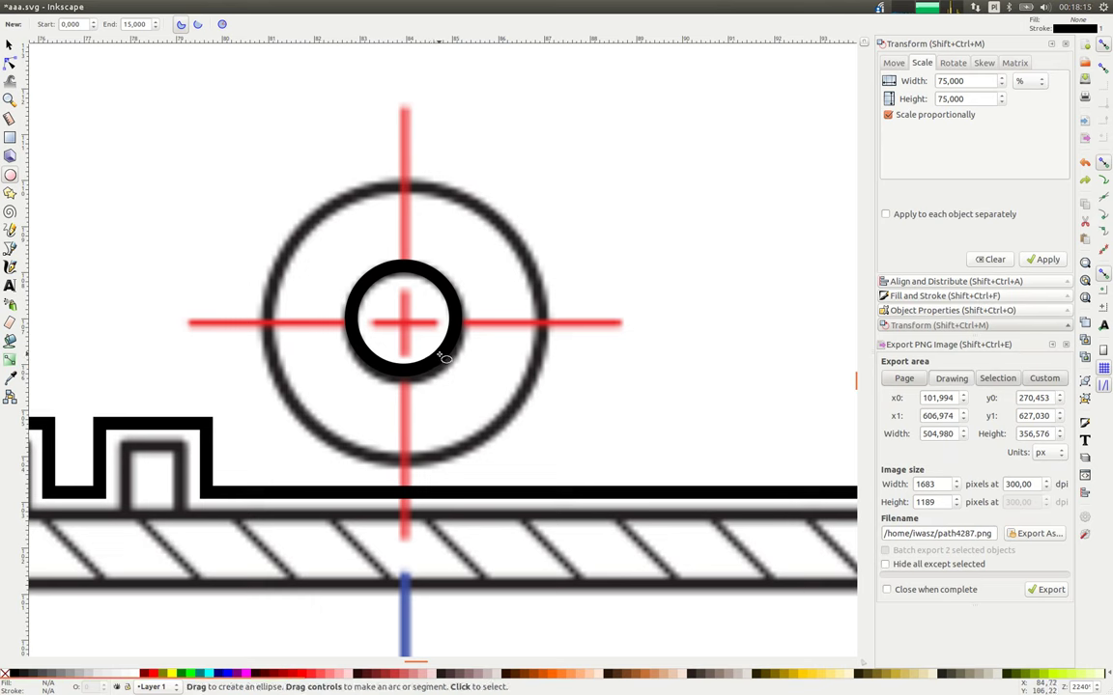
Resize the circle to 2.676 mm, centre it on the hole, and save aaa.svg.
{"action": "key", "text": "s"}
{"action": "mouse_move", "coordinate": [465, 380]}
{"action": "left_mouse_down"}
{"action": "mouse_move", "coordinate": [483, 398]}
{"action": "mouse_move", "coordinate": [453, 362]}
{"action": "left_mouse_up"}
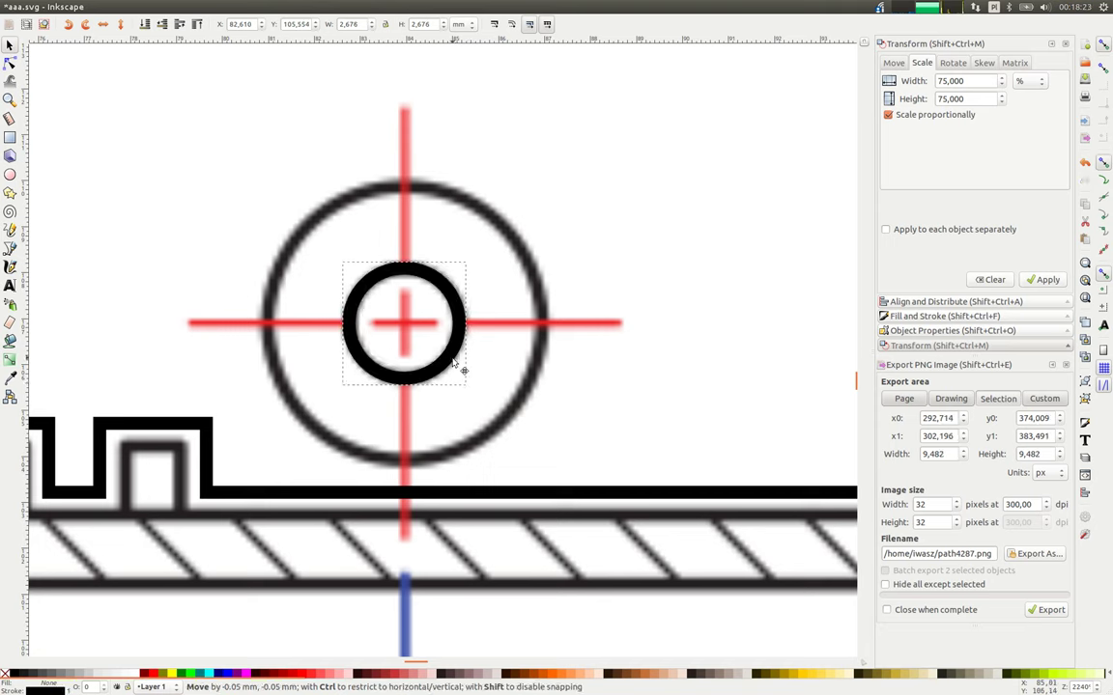
{"action": "left_click_drag", "start_coordinate": [454, 363], "coordinate": [456, 366]}
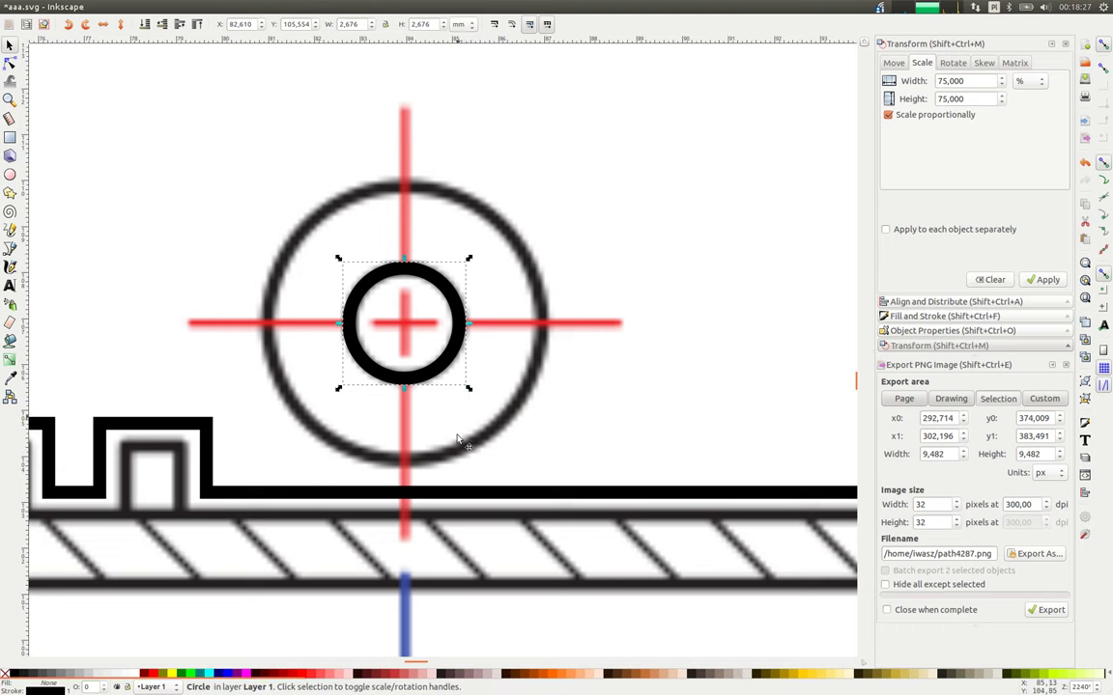
{"action": "key", "text": "ctrl+s"}
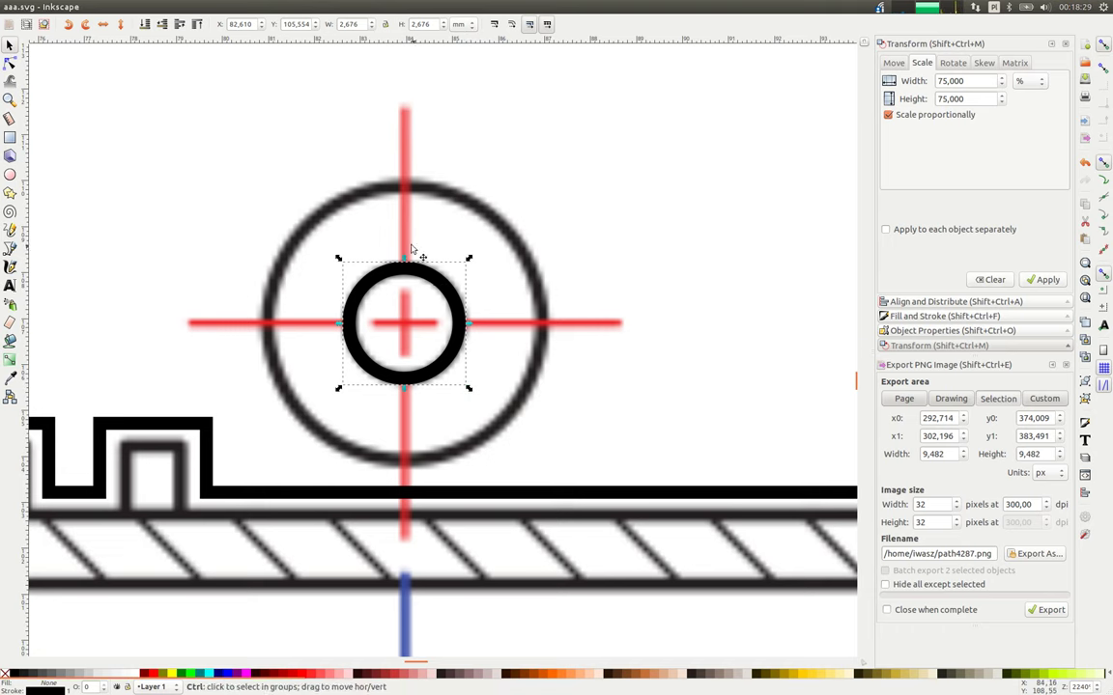
{"action": "scroll", "coordinate": [422, 256], "scroll_direction": "down", "scroll_amount": 3}
Duplicate the 2.676 mm hole circle and move the copy straight up onto the top hole.
{"action": "key", "text": "ctrl+d"}
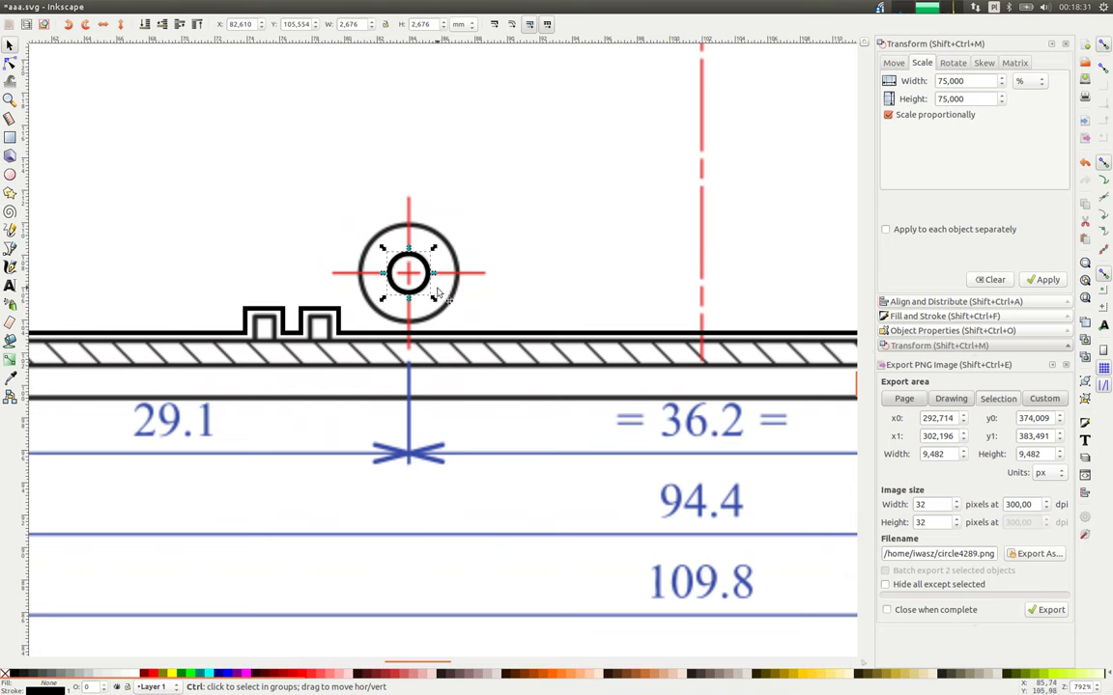
{"action": "mouse_move", "coordinate": [437, 287]}
{"action": "left_mouse_down"}
{"action": "mouse_move", "coordinate": [417, 5]}
{"action": "mouse_move", "coordinate": [425, 153]}
{"action": "left_mouse_up"}
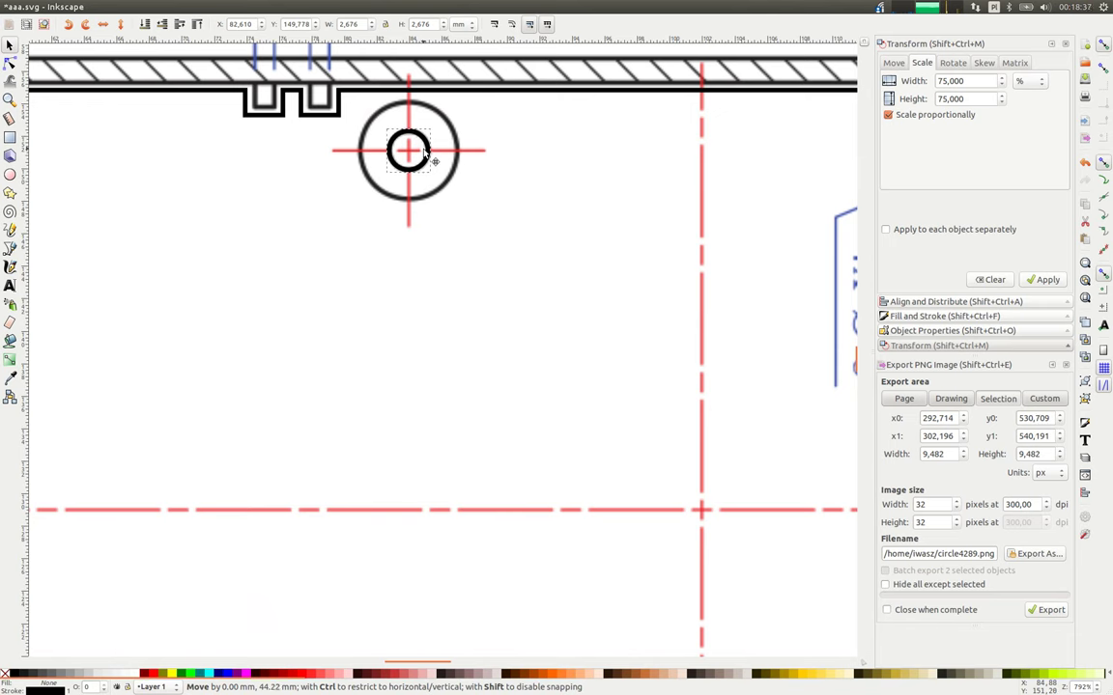
{"action": "scroll", "coordinate": [416, 152], "scroll_direction": "up", "scroll_amount": 4}
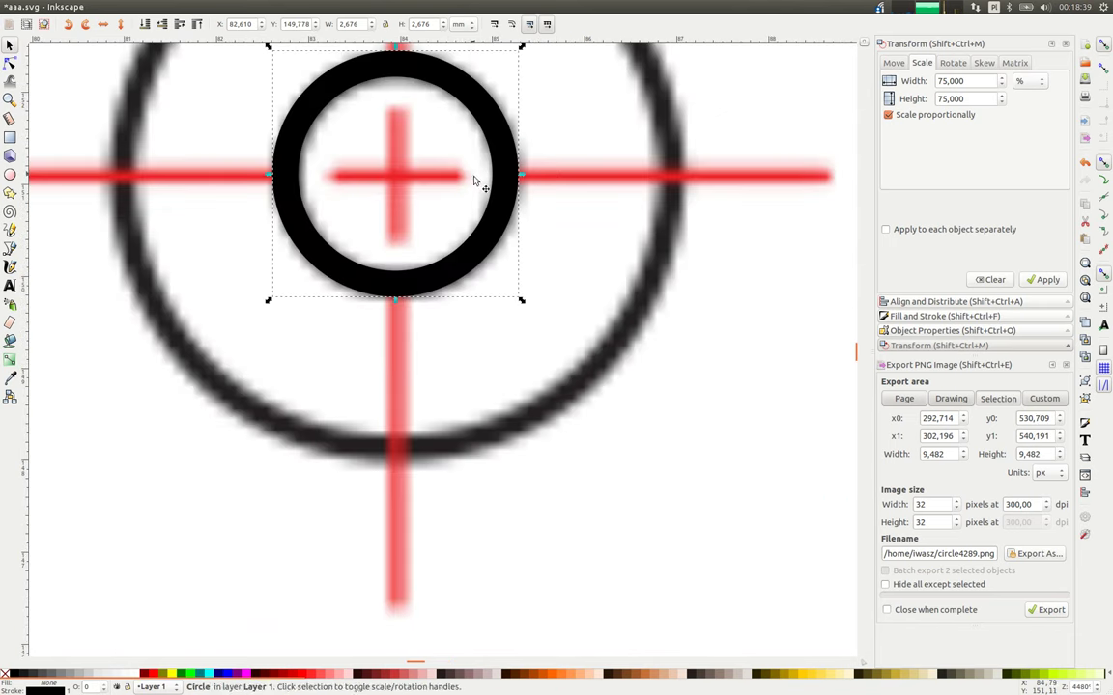
{"action": "scroll", "coordinate": [455, 177], "scroll_direction": "down", "scroll_amount": 2}
{"action": "scroll", "coordinate": [455, 177], "scroll_direction": "down", "scroll_amount": 2}
{"action": "scroll", "coordinate": [460, 232], "scroll_direction": "down", "scroll_amount": 2}
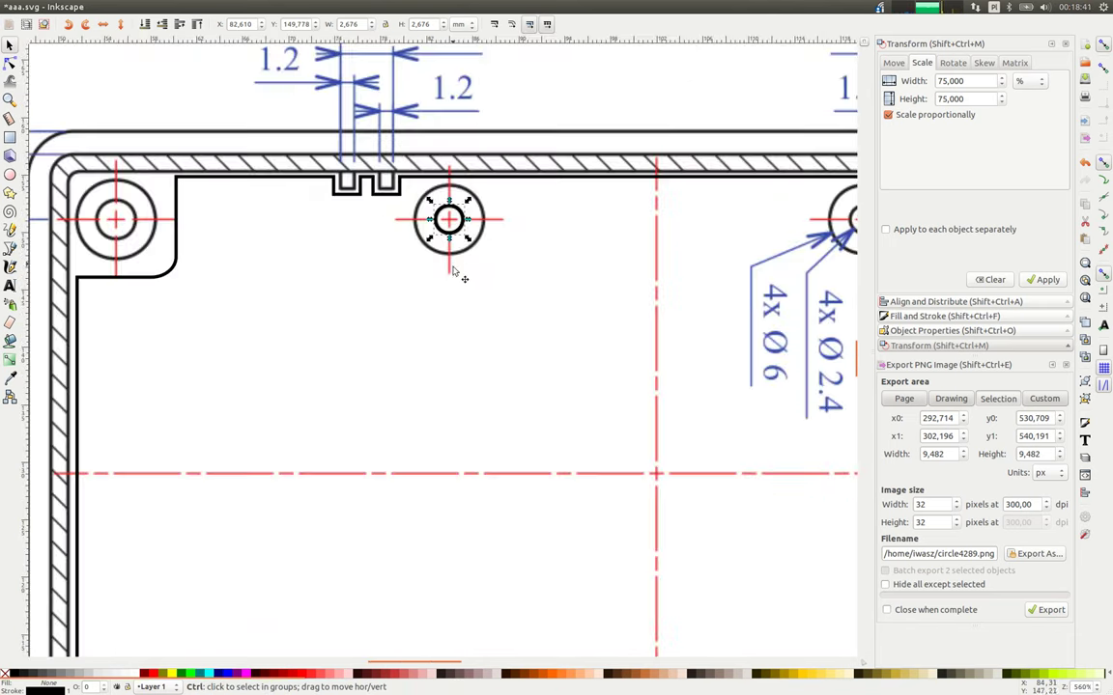
{"action": "scroll", "coordinate": [458, 509], "scroll_direction": "down", "scroll_amount": 2}
{"action": "scroll", "coordinate": [435, 497], "scroll_direction": "down", "scroll_amount": 3}
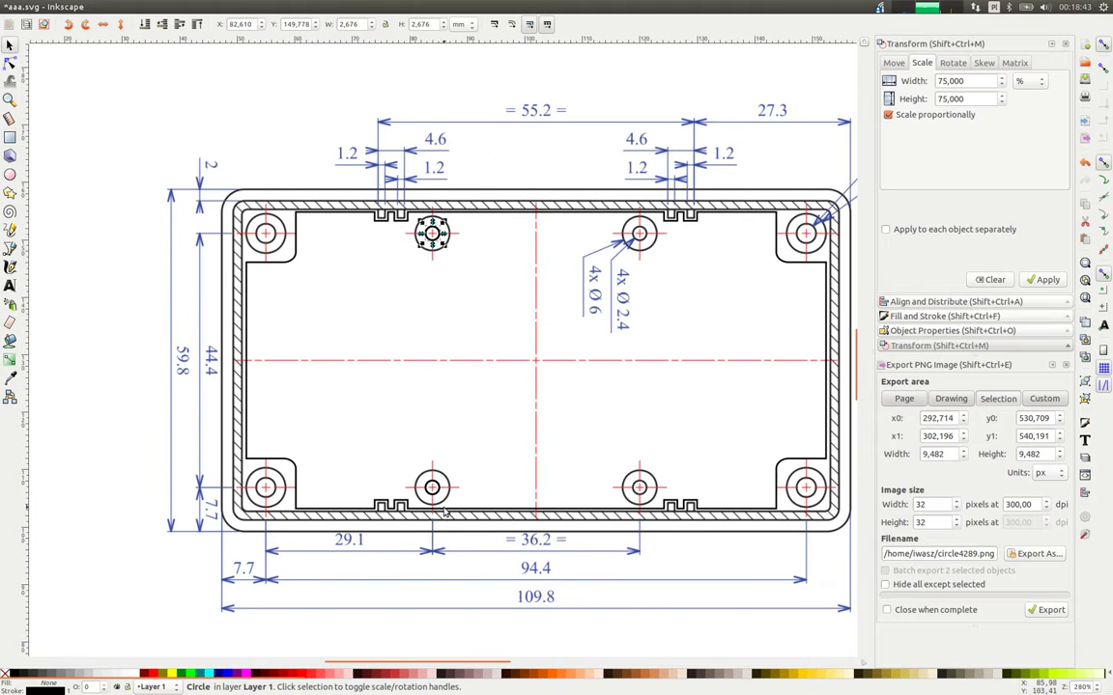
Shift both hole circles right onto the right-hand pair of holes, precisely centred.
{"action": "left_click", "coordinate": [433, 492], "text": "shift"}
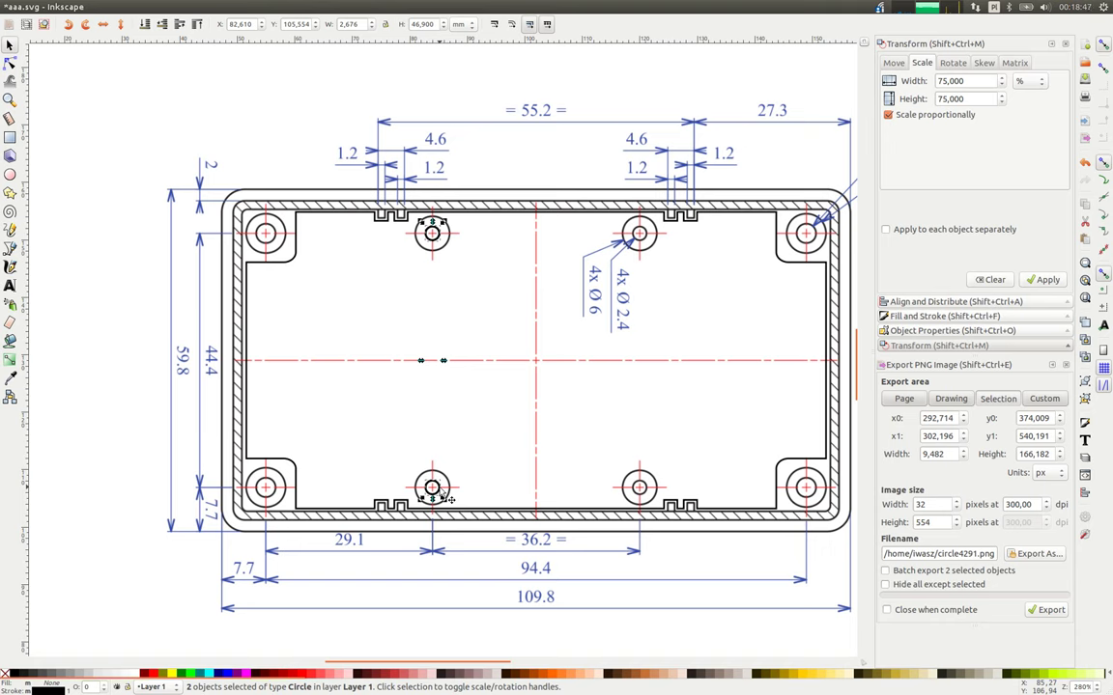
{"action": "left_click_drag", "start_coordinate": [442, 495], "coordinate": [649, 495]}
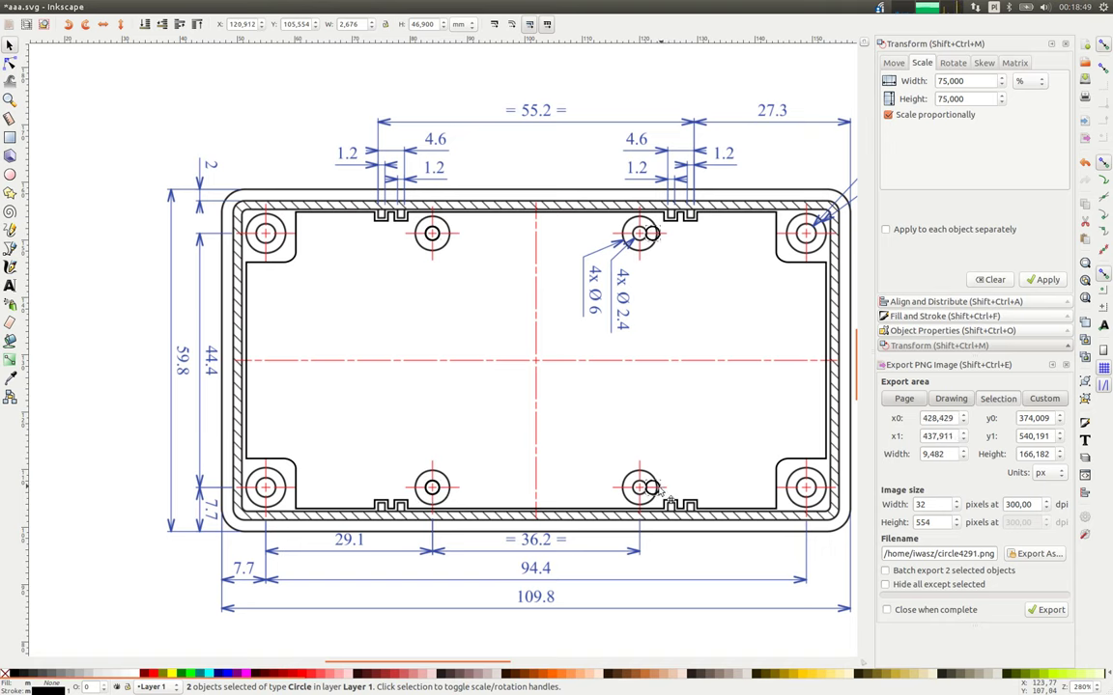
{"action": "scroll", "coordinate": [640, 483], "scroll_direction": "up", "scroll_amount": 8}
{"action": "scroll", "coordinate": [639, 478], "scroll_direction": "up", "scroll_amount": 2}
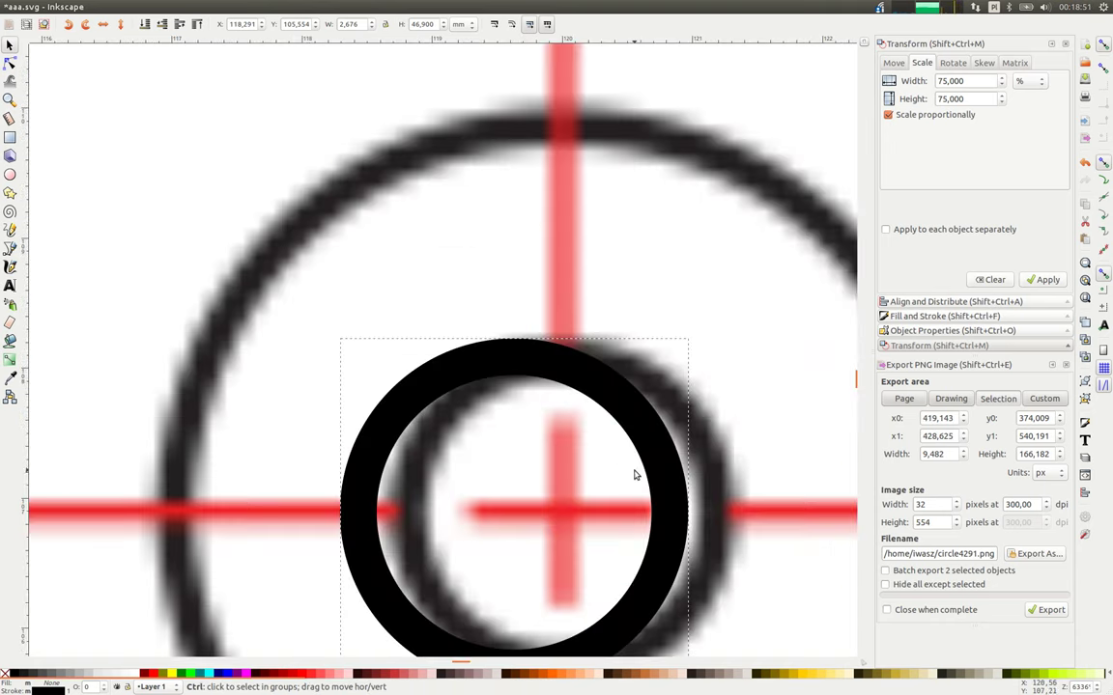
{"action": "scroll", "coordinate": [646, 522], "scroll_direction": "down", "scroll_amount": 1}
{"action": "scroll", "coordinate": [652, 525], "scroll_direction": "down", "scroll_amount": 1}
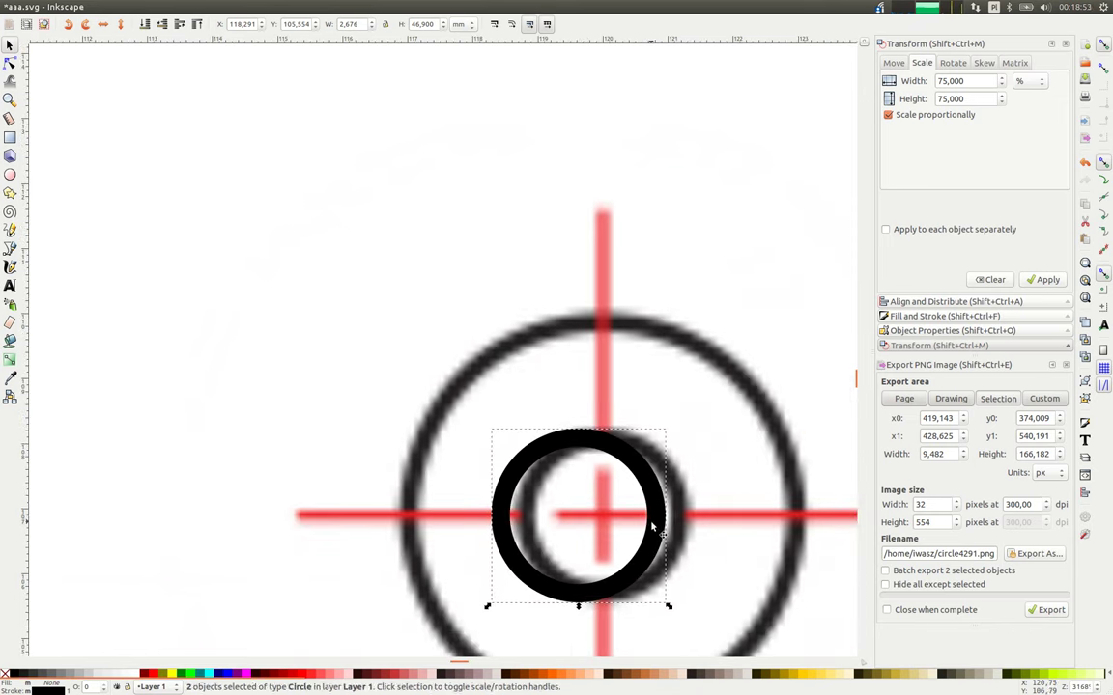
{"action": "left_click_drag", "start_coordinate": [655, 525], "coordinate": [684, 526]}
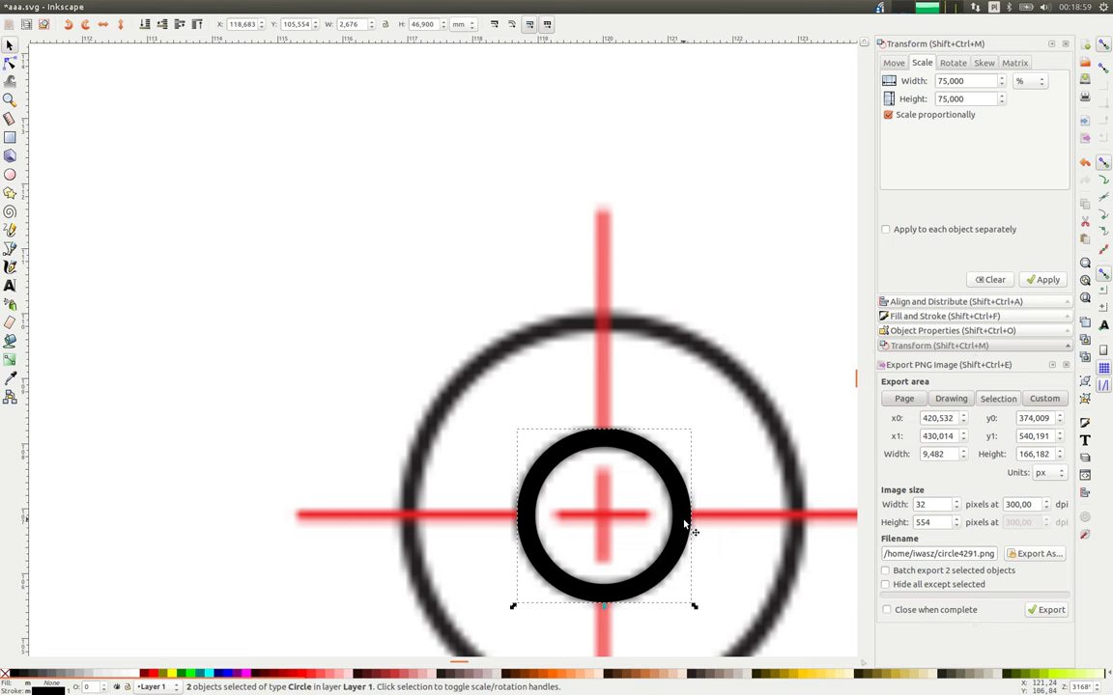
{"action": "scroll", "coordinate": [684, 527], "scroll_direction": "down", "scroll_amount": 4, "text": "ctrl"}
{"action": "scroll", "coordinate": [509, 435], "scroll_direction": "down", "scroll_amount": 4, "text": "ctrl"}
{"action": "scroll", "coordinate": [454, 382], "scroll_direction": "down", "scroll_amount": 1, "text": "ctrl"}
{"action": "scroll", "coordinate": [445, 375], "scroll_direction": "up", "scroll_amount": 3, "text": "ctrl"}
{"action": "scroll", "coordinate": [434, 348], "scroll_direction": "down", "scroll_amount": 1, "text": "ctrl"}
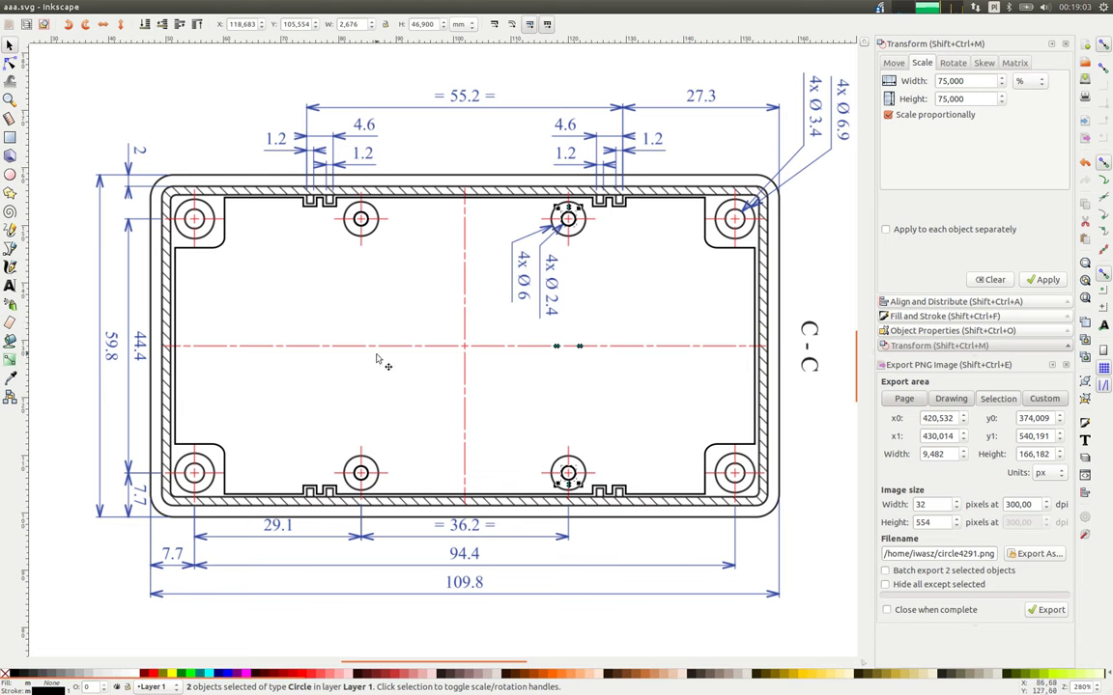
Move the dimensioned reference image off the outline and delete it.
{"action": "mouse_move", "coordinate": [184, 135]}
{"action": "left_mouse_down"}
{"action": "mouse_move", "coordinate": [271, 544]}
{"action": "mouse_move", "coordinate": [193, 505]}
{"action": "left_mouse_up"}
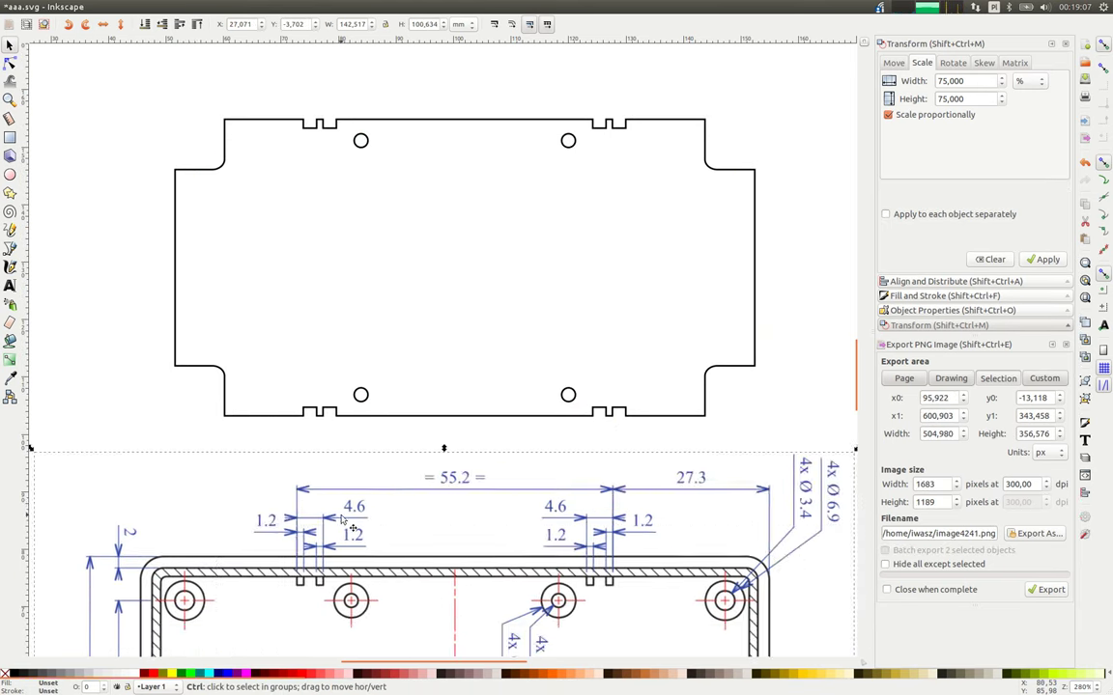
{"action": "scroll", "coordinate": [338, 545], "scroll_direction": "down", "scroll_amount": 3, "text": "ctrl"}
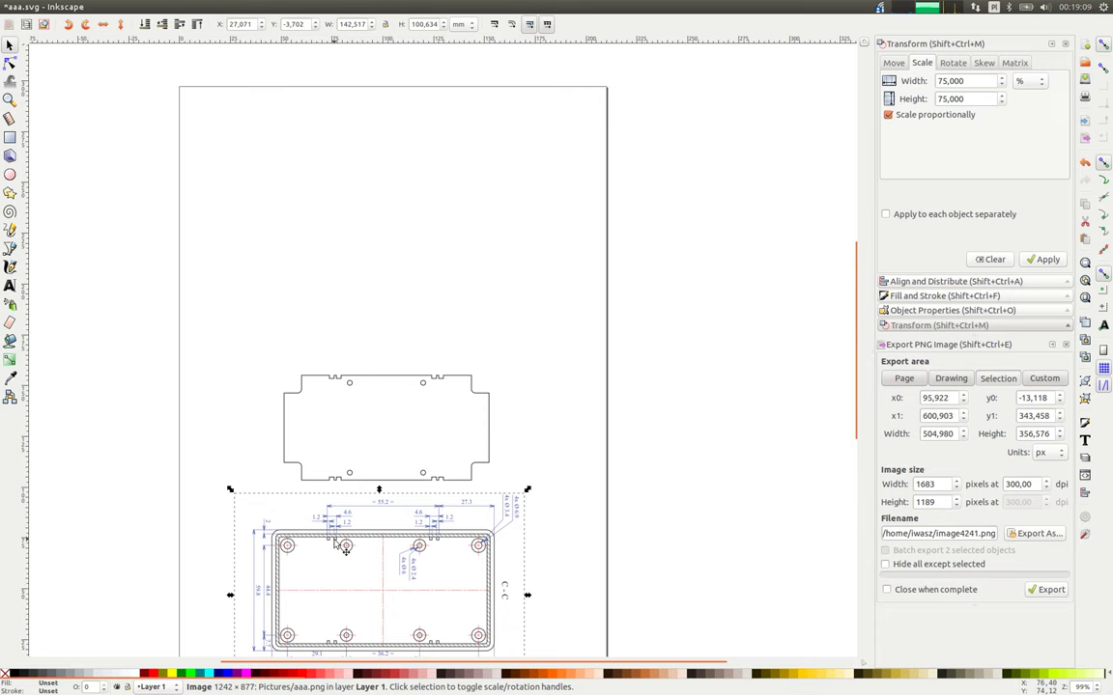
{"action": "right_click", "coordinate": [409, 639]}
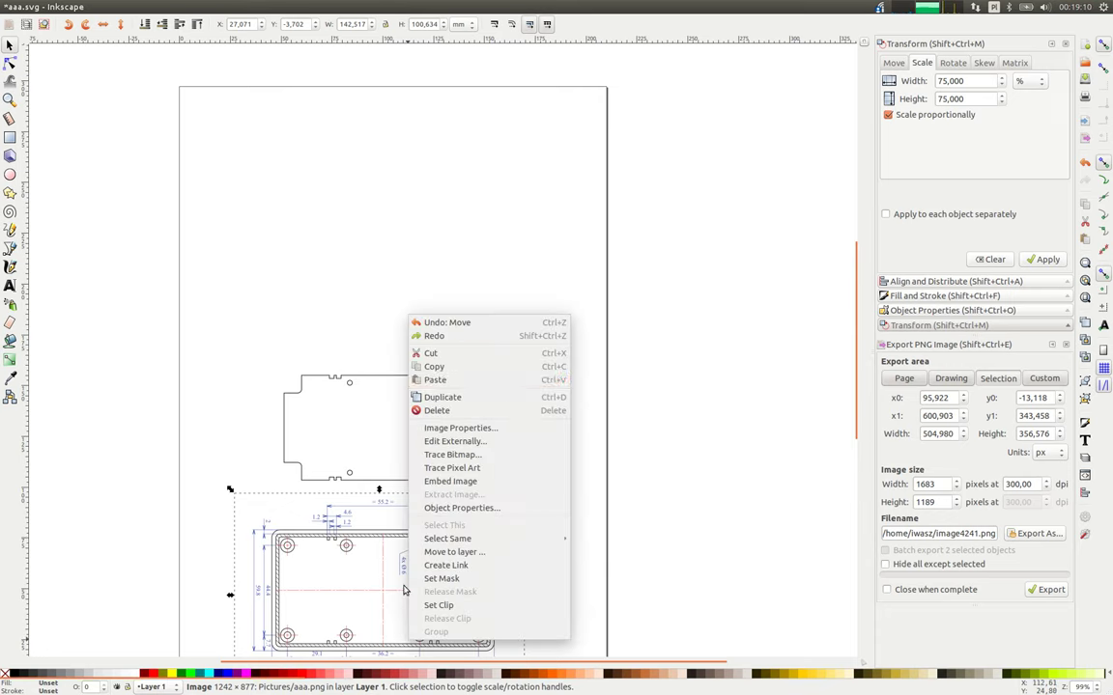
{"action": "left_click", "coordinate": [449, 411]}
{"action": "scroll", "coordinate": [357, 415], "scroll_direction": "up", "scroll_amount": 2}
{"action": "scroll", "coordinate": [338, 396], "scroll_direction": "down", "scroll_amount": 3}
Select the five outline pieces, shift them up the page, and group them.
{"action": "left_click_drag", "start_coordinate": [302, 358], "coordinate": [529, 541]}
{"action": "left_click", "coordinate": [386, 390]}
{"action": "left_click_drag", "start_coordinate": [255, 347], "coordinate": [456, 512]}
{"action": "left_click_drag", "start_coordinate": [421, 477], "coordinate": [428, 450]}
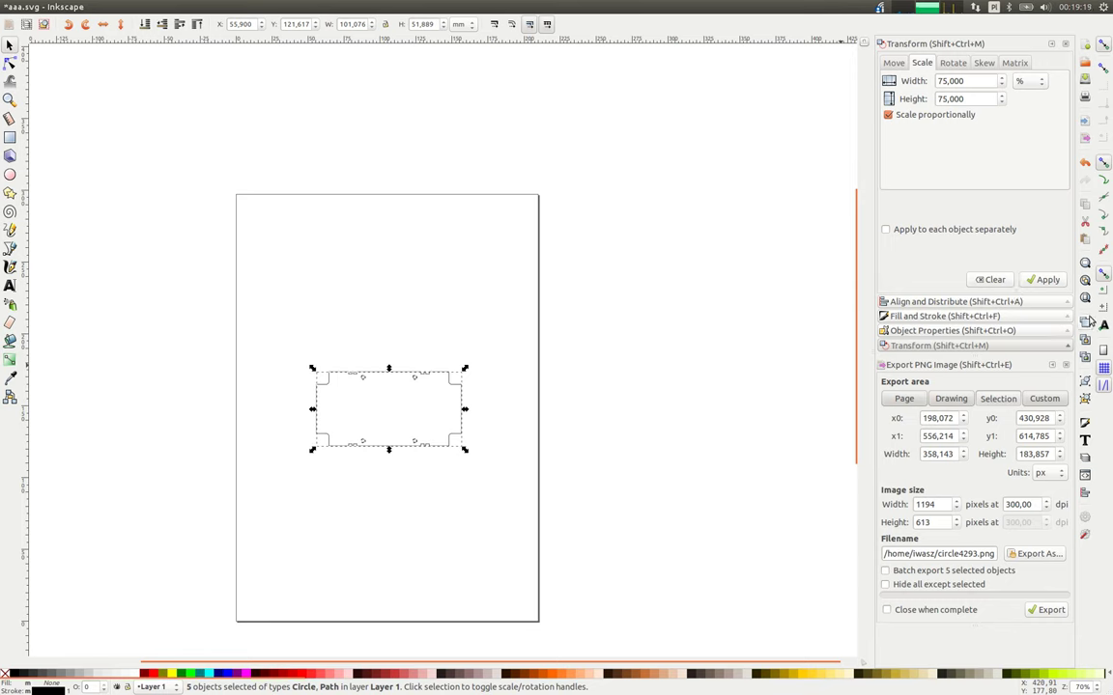
{"action": "left_click", "coordinate": [1086, 386]}
{"action": "left_click", "coordinate": [397, 427]}
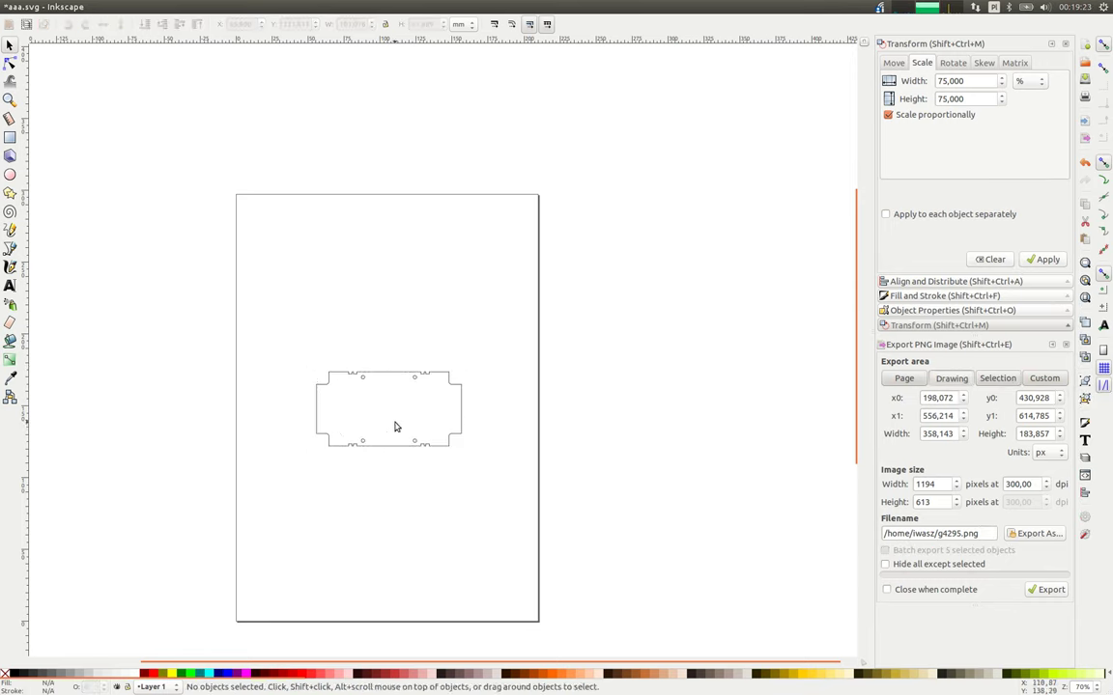
Save the grouped outline drawing again as aaa.svg.
{"action": "scroll", "coordinate": [338, 430], "scroll_direction": "up", "scroll_amount": 3}
{"action": "scroll", "coordinate": [343, 430], "scroll_direction": "up", "scroll_amount": 1}
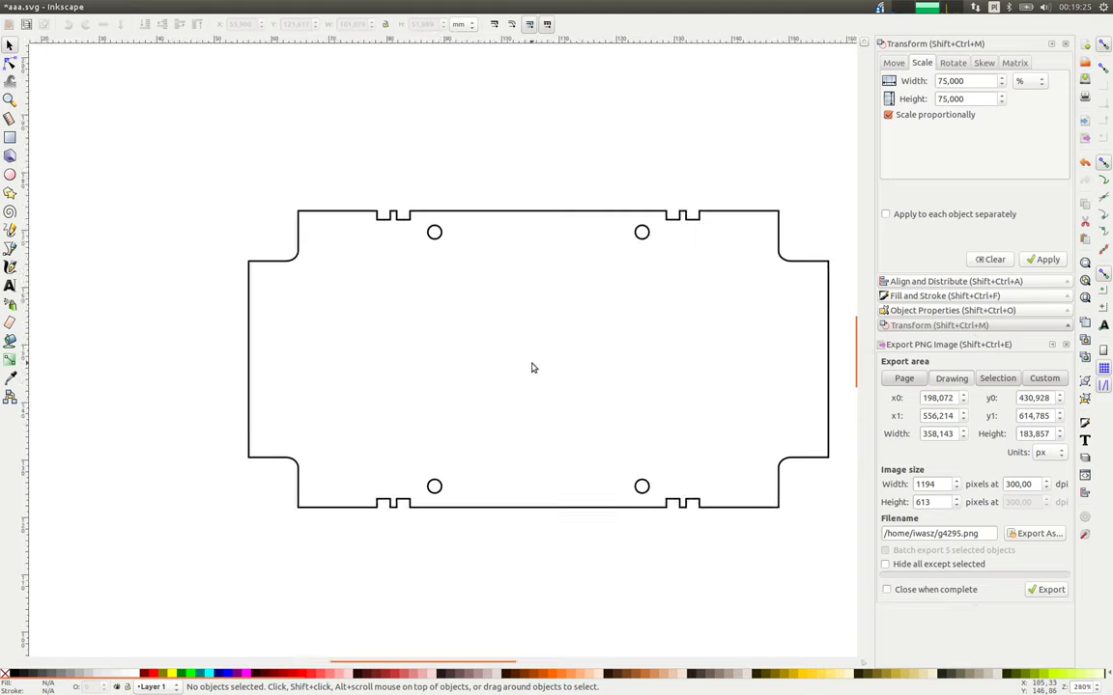
{"action": "scroll", "coordinate": [440, 352], "scroll_direction": "right", "scroll_amount": 2}
{"action": "left_click", "coordinate": [368, 237]}
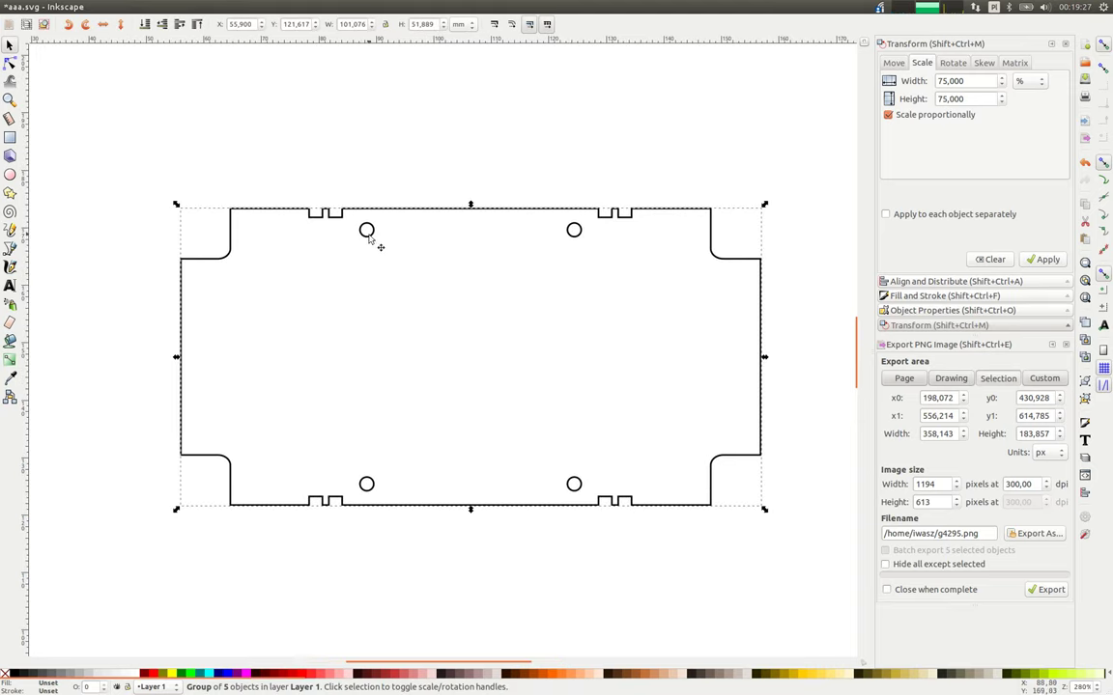
{"action": "left_click", "coordinate": [140, 75]}
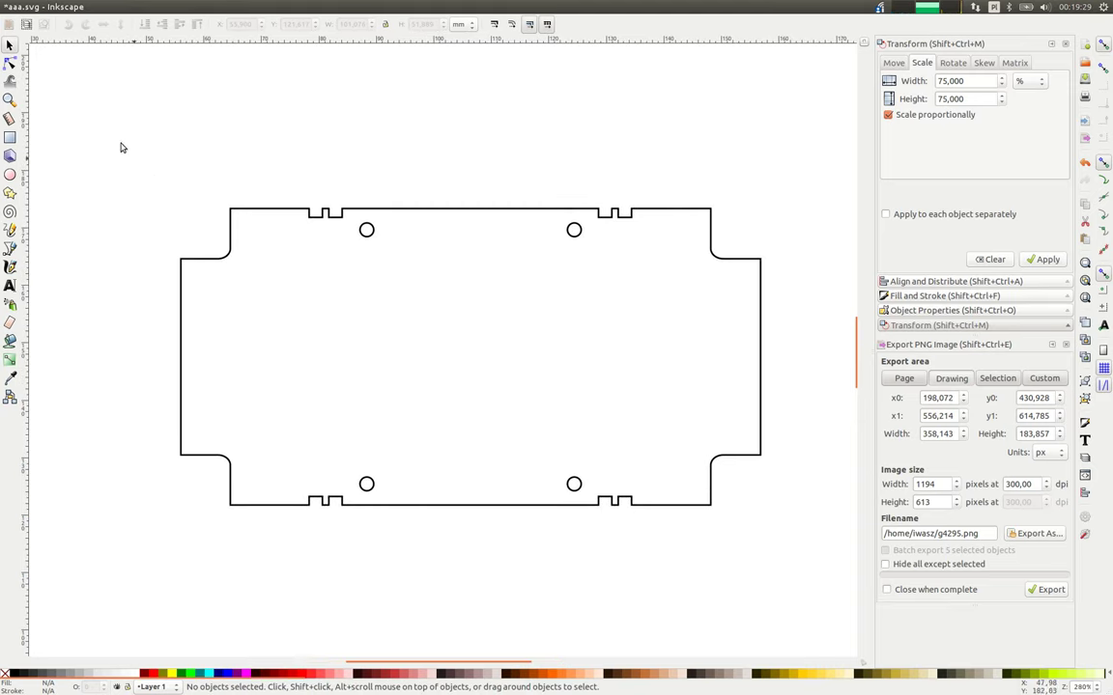
{"action": "left_click", "coordinate": [43, 7]}
{"action": "left_click", "coordinate": [64, 81]}
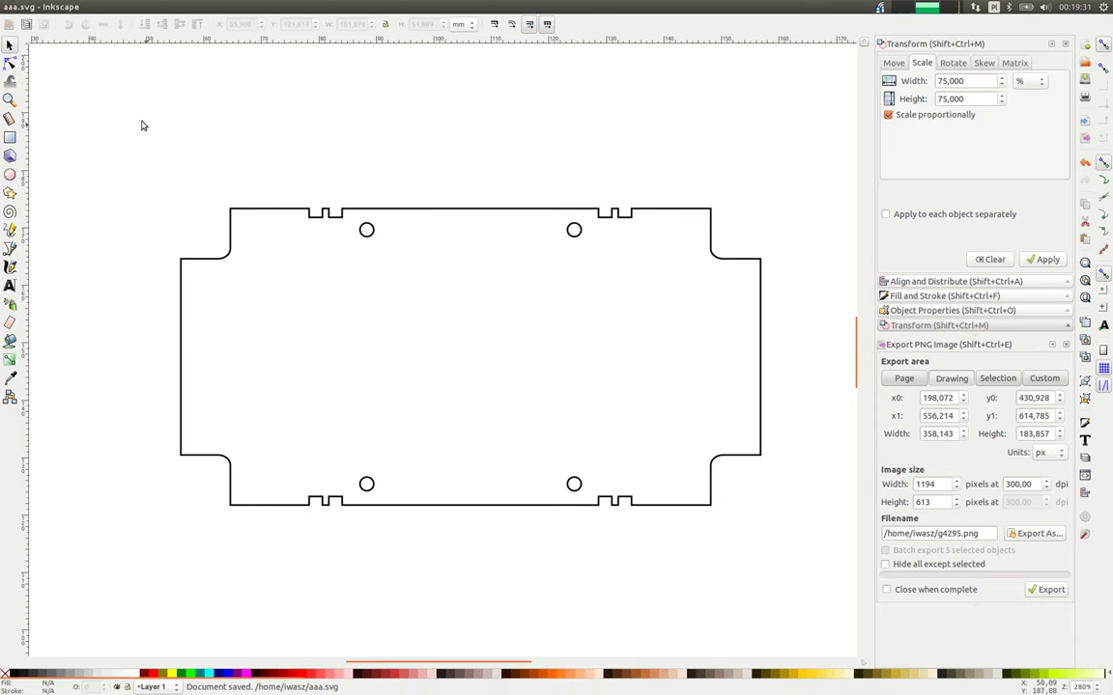
{"action": "left_click", "coordinate": [47, 7]}
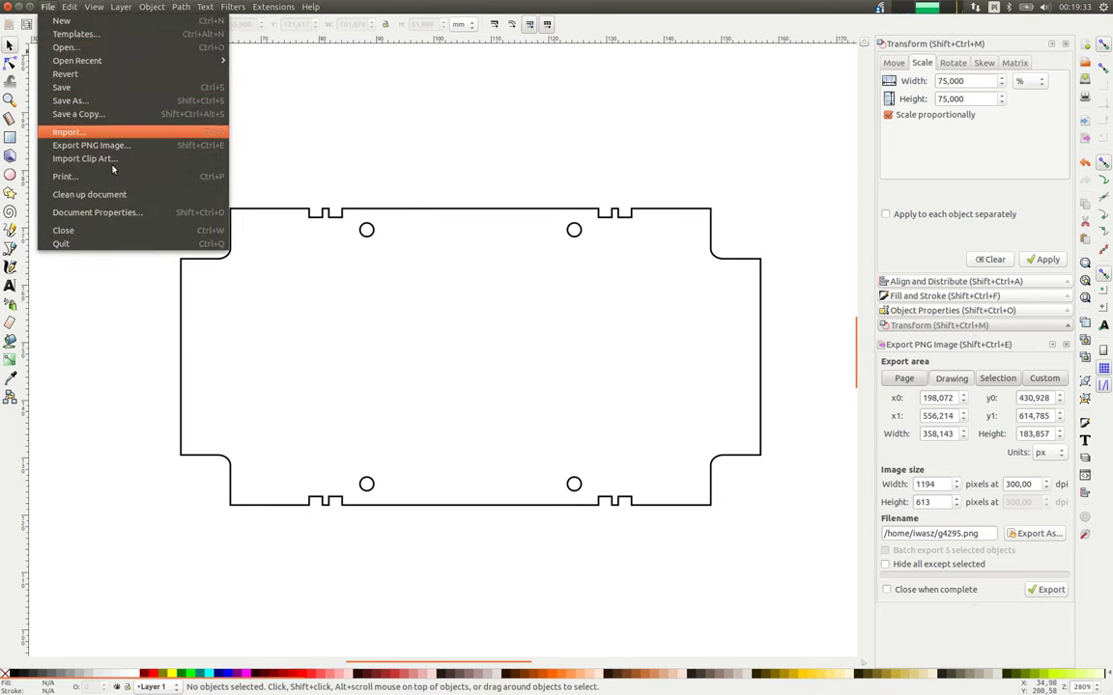
Save the drawing as aaa.dxf in the home folder, in Desktop Cutting Plotter DXF format.
{"action": "left_click", "coordinate": [65, 102]}
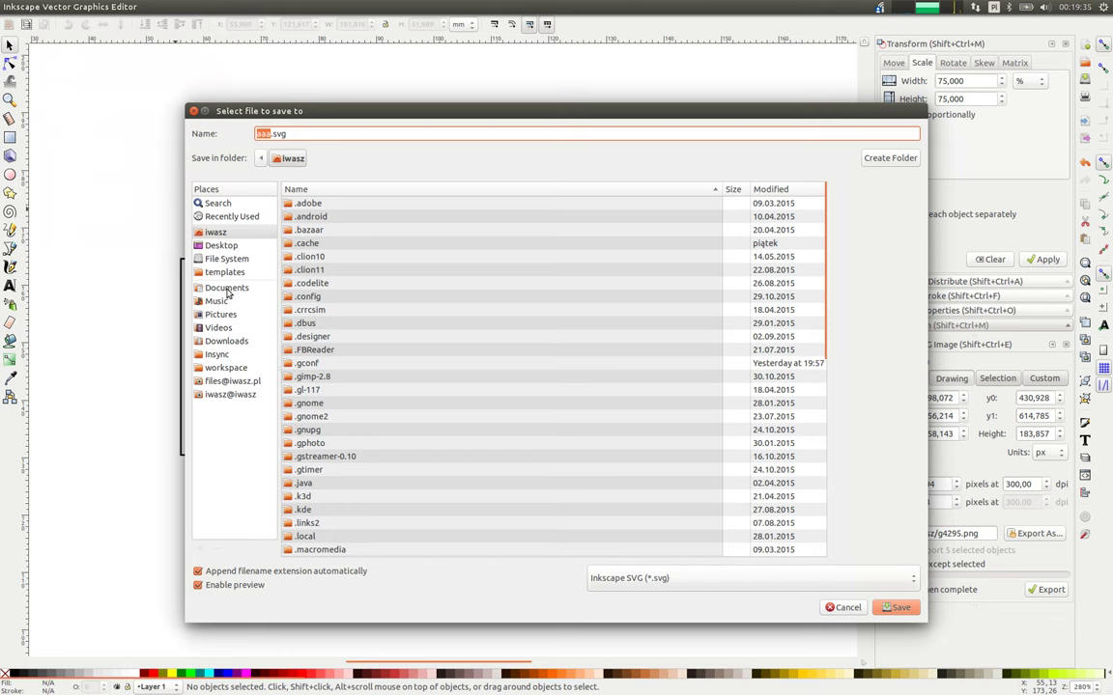
{"action": "left_click", "coordinate": [210, 233]}
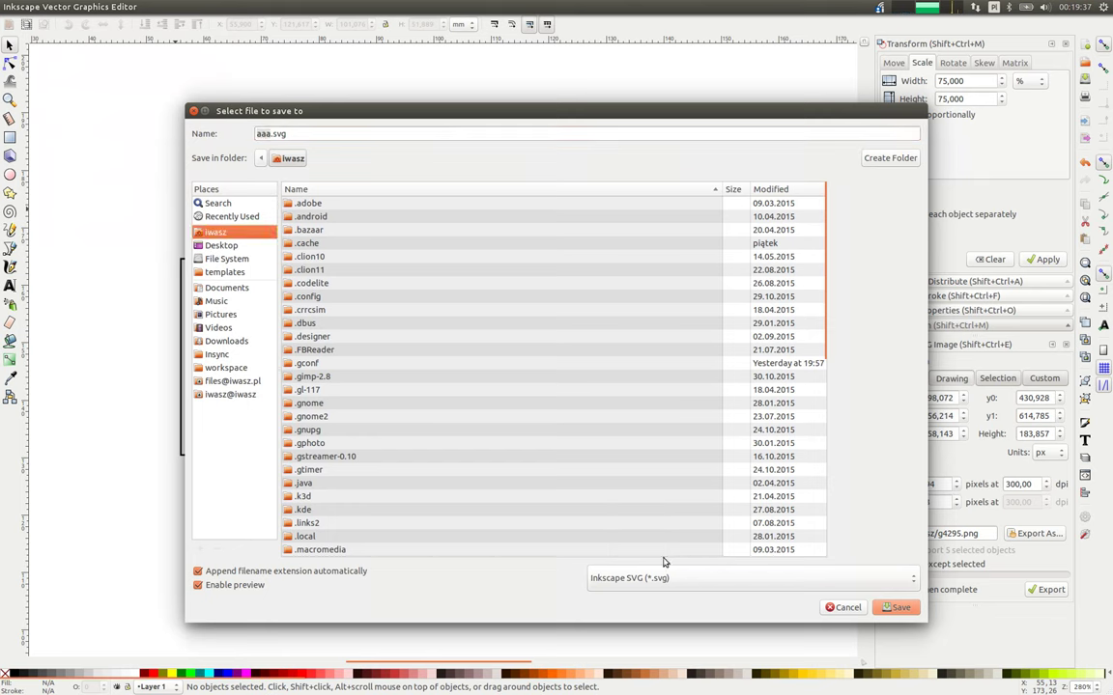
{"action": "left_click", "coordinate": [664, 578]}
{"action": "scroll", "coordinate": [660, 570], "scroll_direction": "down", "scroll_amount": 5}
{"action": "scroll", "coordinate": [853, 483], "scroll_direction": "down", "scroll_amount": 3}
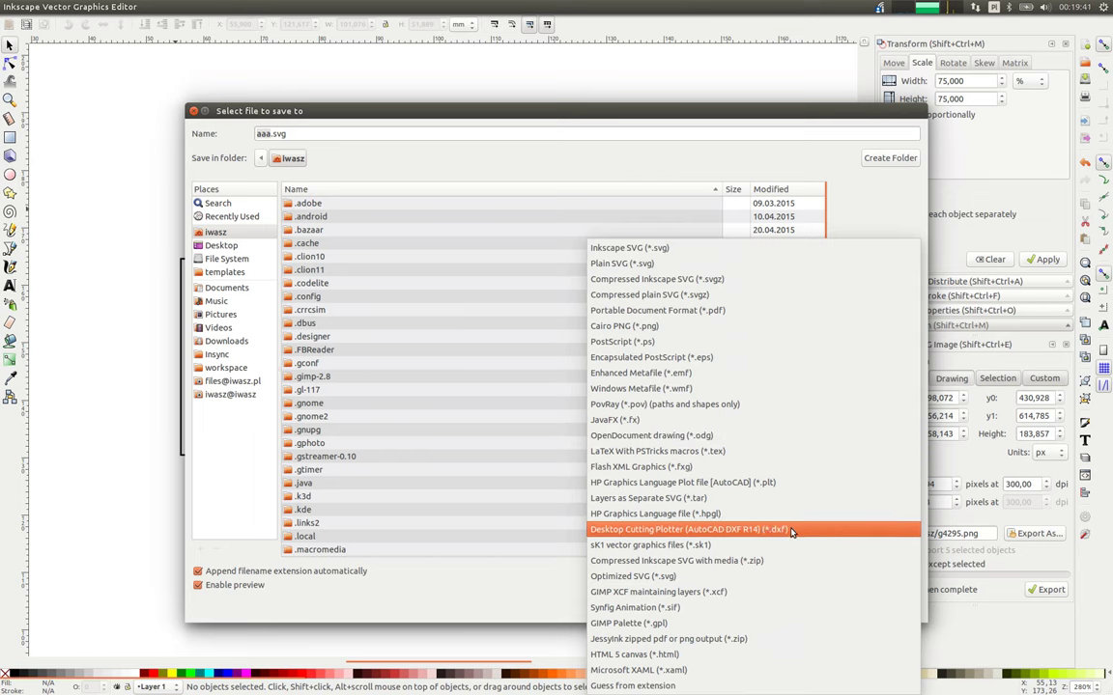
{"action": "left_click", "coordinate": [769, 531]}
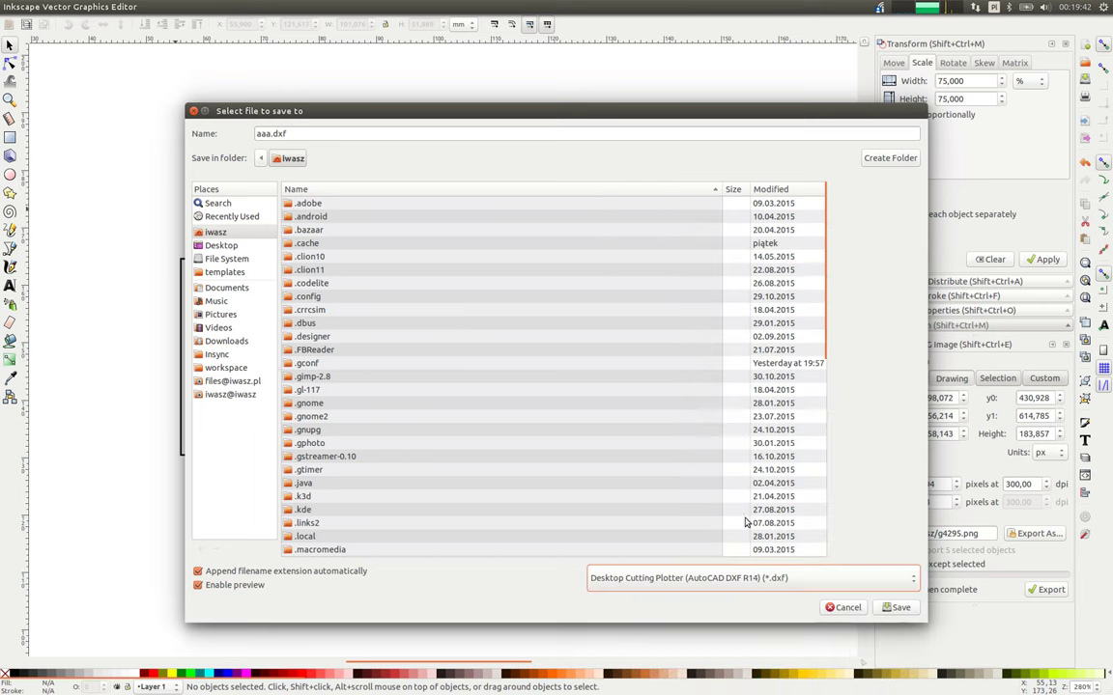
{"action": "left_click", "coordinate": [897, 606]}
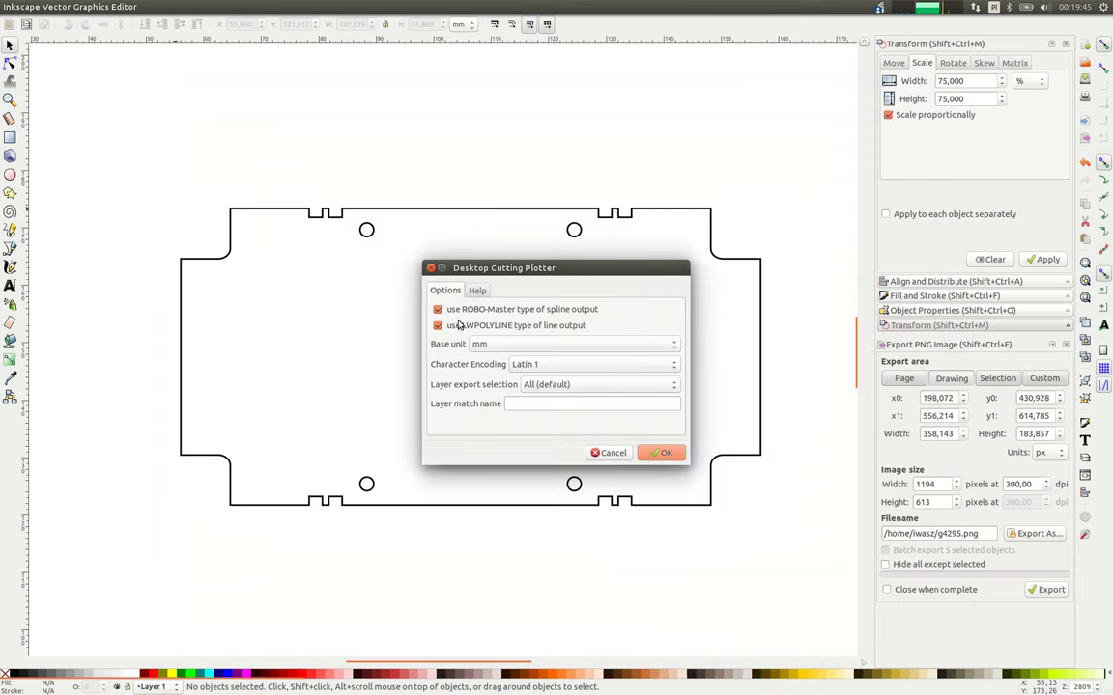
Keep millimetres as the base unit in the DXF export options and confirm.
{"action": "left_click", "coordinate": [517, 347]}
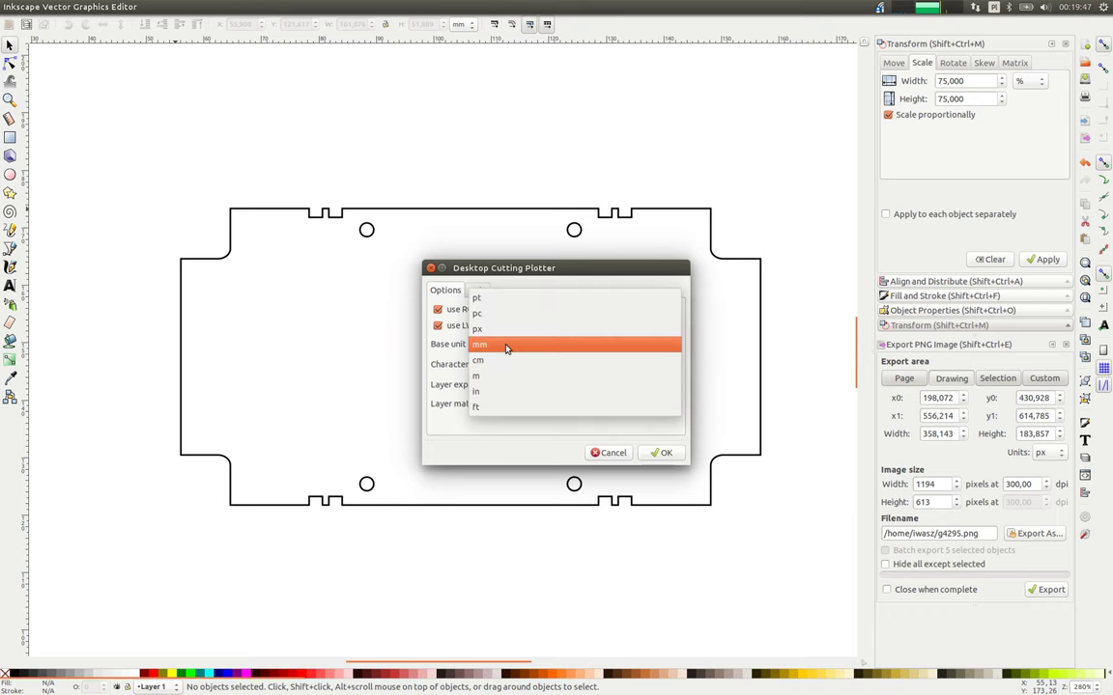
{"action": "left_click", "coordinate": [501, 346]}
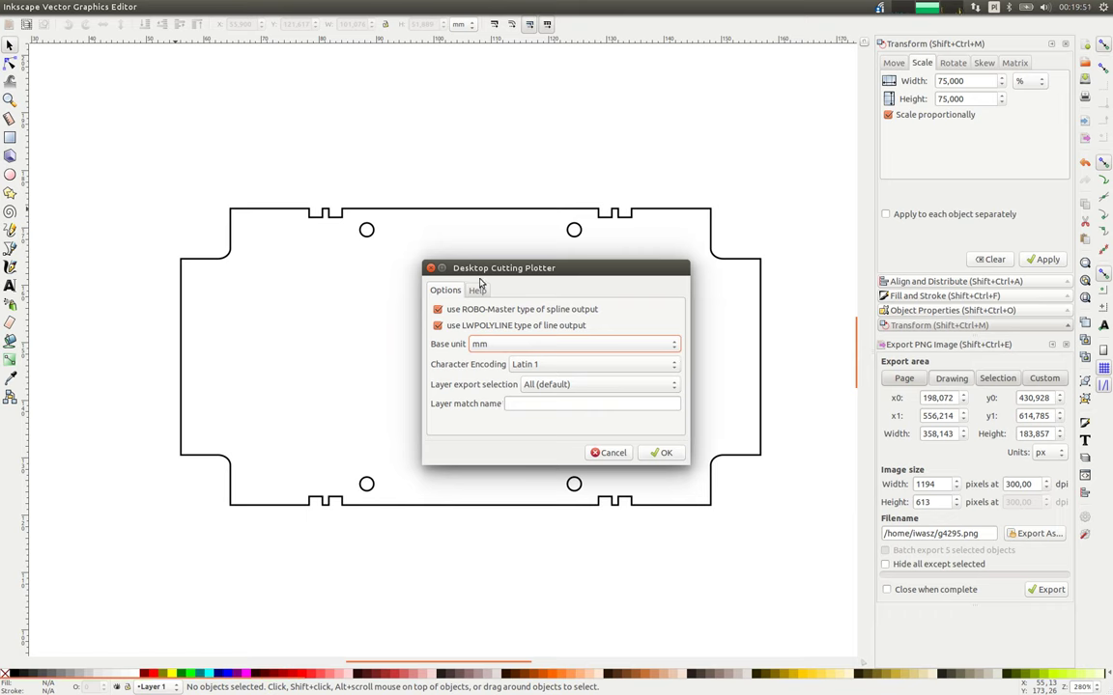
{"action": "left_click", "coordinate": [661, 453]}
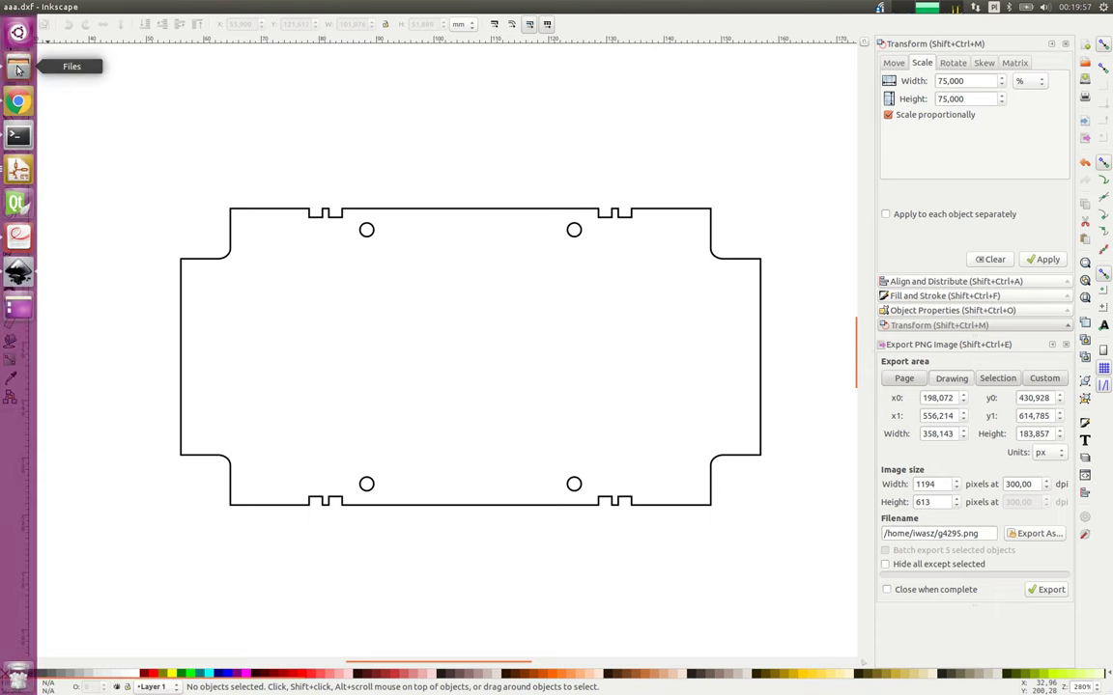
Confirm the 8.4 kB aaa.dxf in the Files home folder, then return to Pcbnew.
{"action": "left_click", "coordinate": [19, 70]}
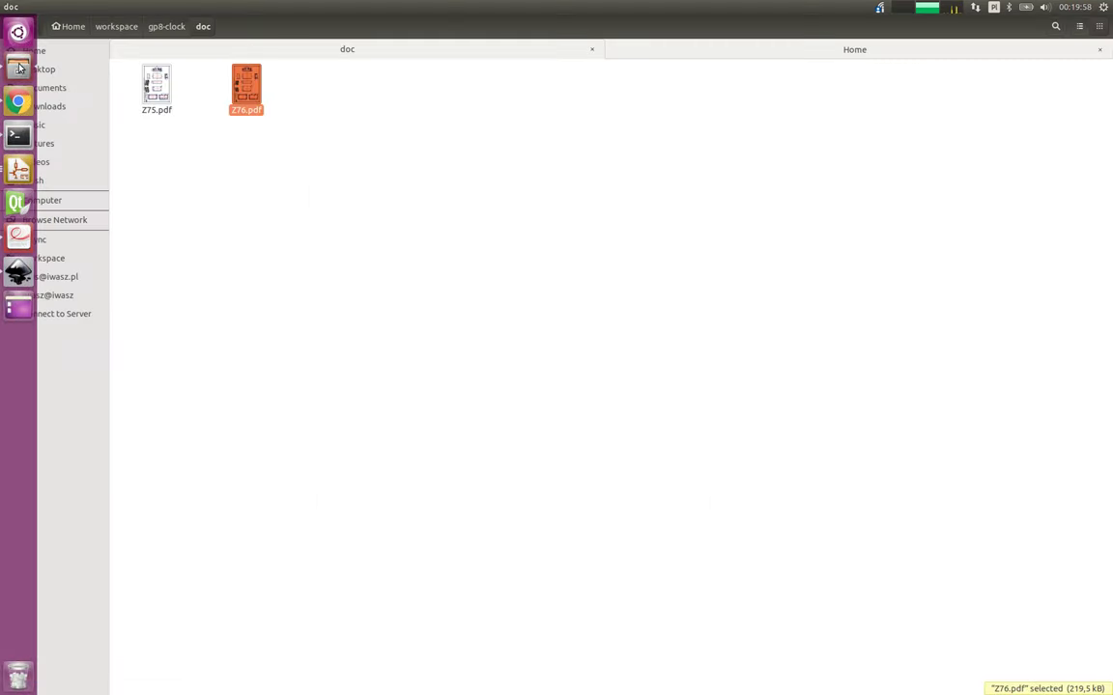
{"action": "left_click", "coordinate": [241, 189]}
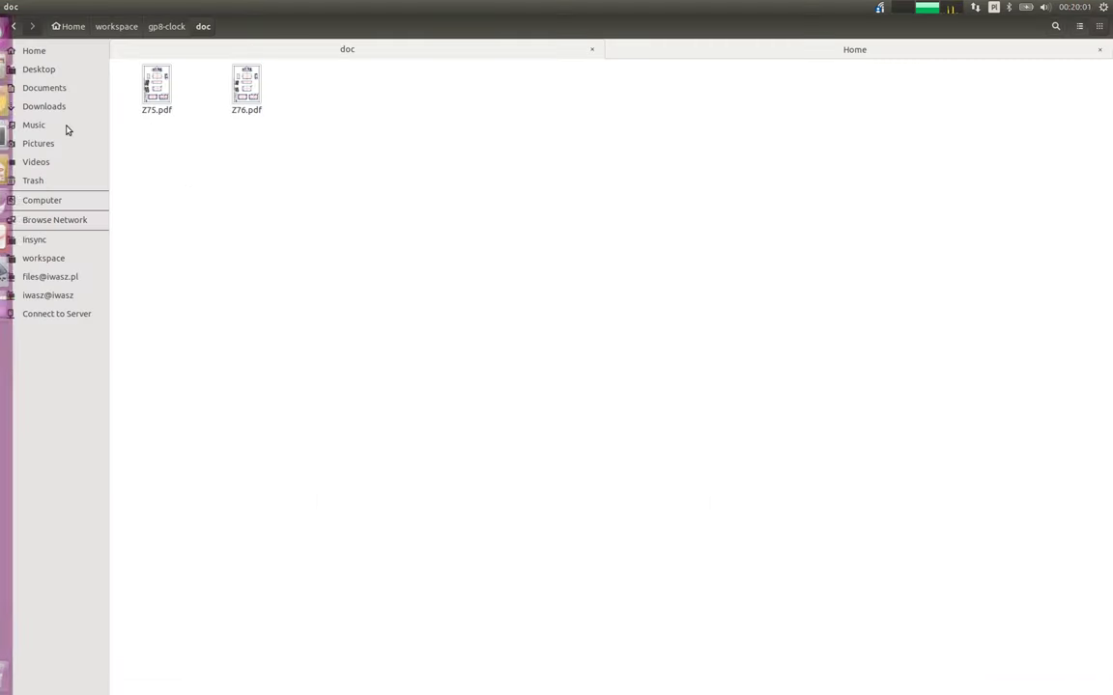
{"action": "left_click", "coordinate": [34, 53]}
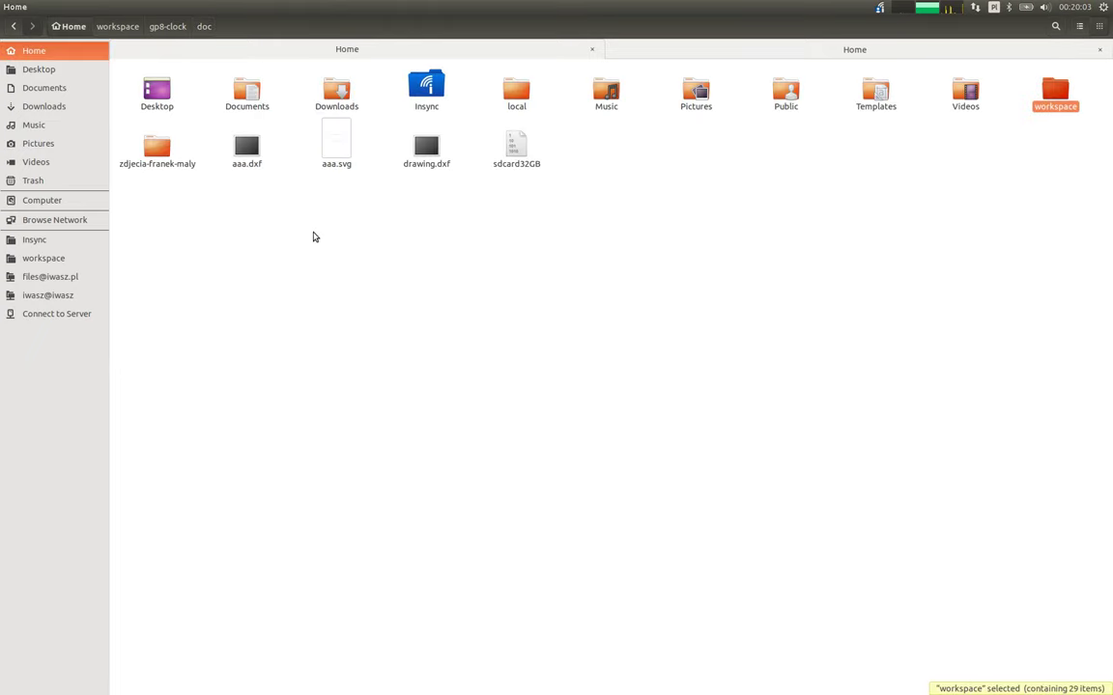
{"action": "left_click", "coordinate": [243, 152]}
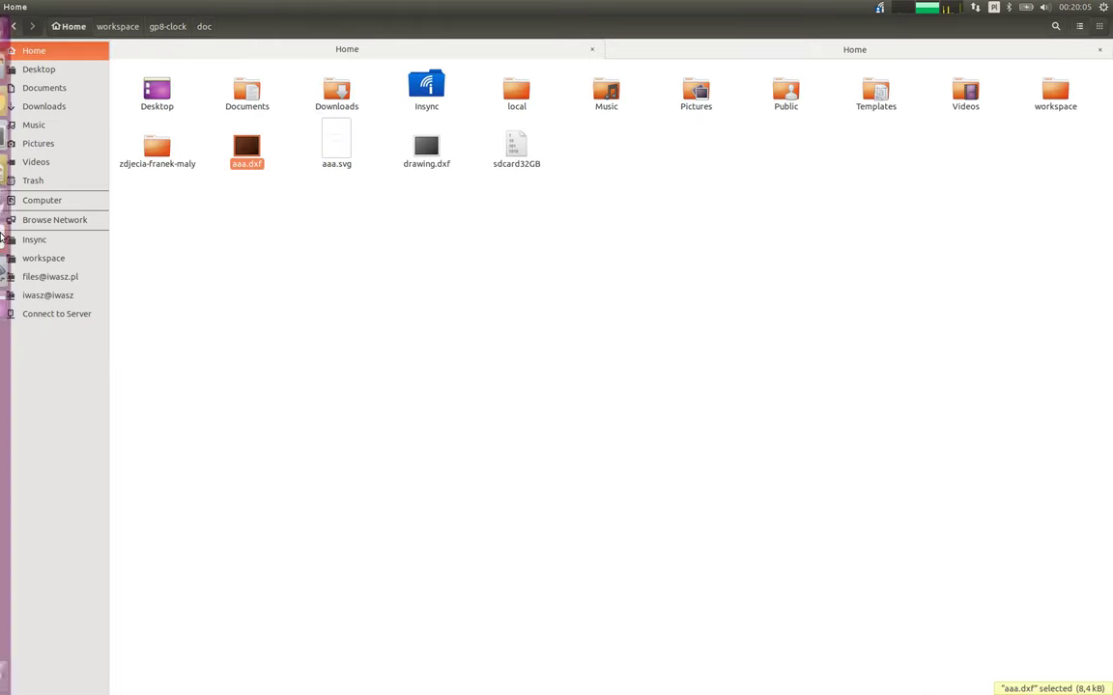
{"action": "left_click", "coordinate": [18, 169]}
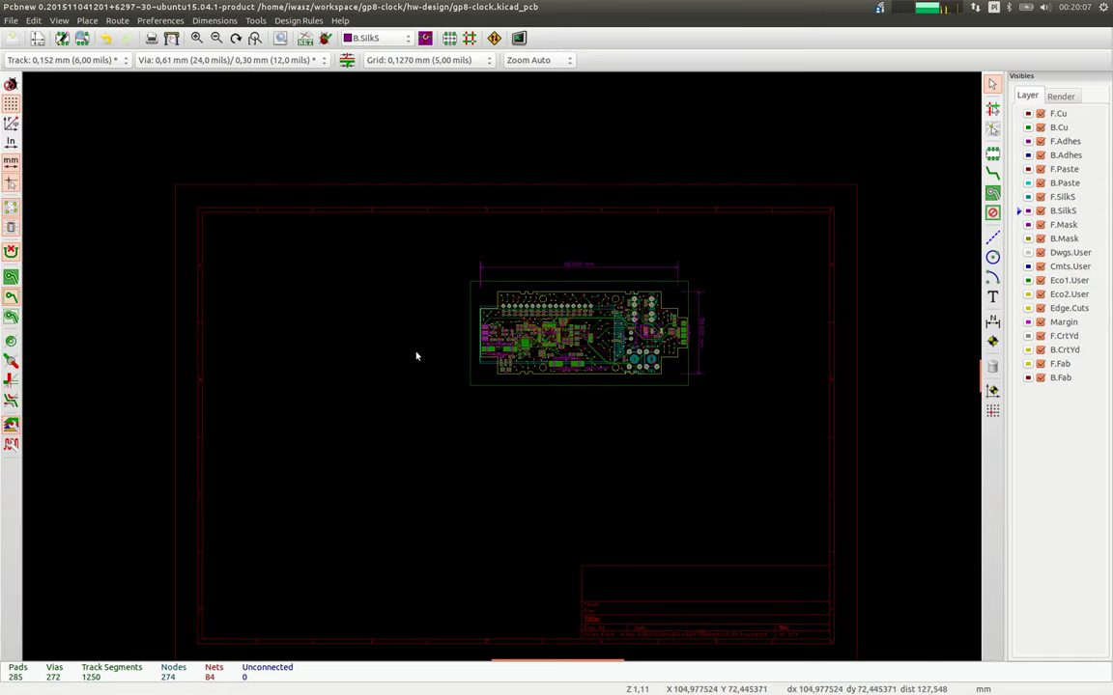
{"action": "scroll", "coordinate": [390, 283], "scroll_direction": "up", "scroll_amount": 1}
{"action": "scroll", "coordinate": [503, 370], "scroll_direction": "up", "scroll_amount": 4}
{"action": "scroll", "coordinate": [503, 370], "scroll_direction": "down", "scroll_amount": 2}
{"action": "scroll", "coordinate": [506, 373], "scroll_direction": "down", "scroll_amount": 1}
{"action": "scroll", "coordinate": [509, 376], "scroll_direction": "down", "scroll_amount": 1}
{"action": "scroll", "coordinate": [509, 373], "scroll_direction": "down", "scroll_amount": 2}
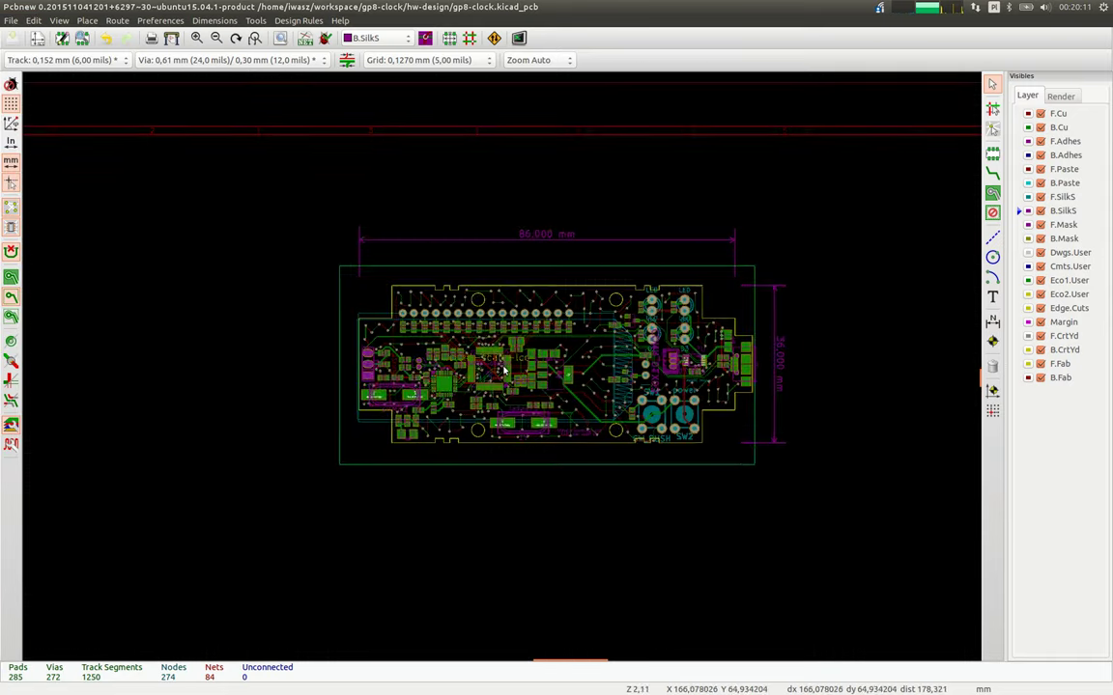
{"action": "scroll", "coordinate": [497, 399], "scroll_direction": "down", "scroll_amount": 3}
{"action": "scroll", "coordinate": [365, 363], "scroll_direction": "right", "scroll_amount": 1}
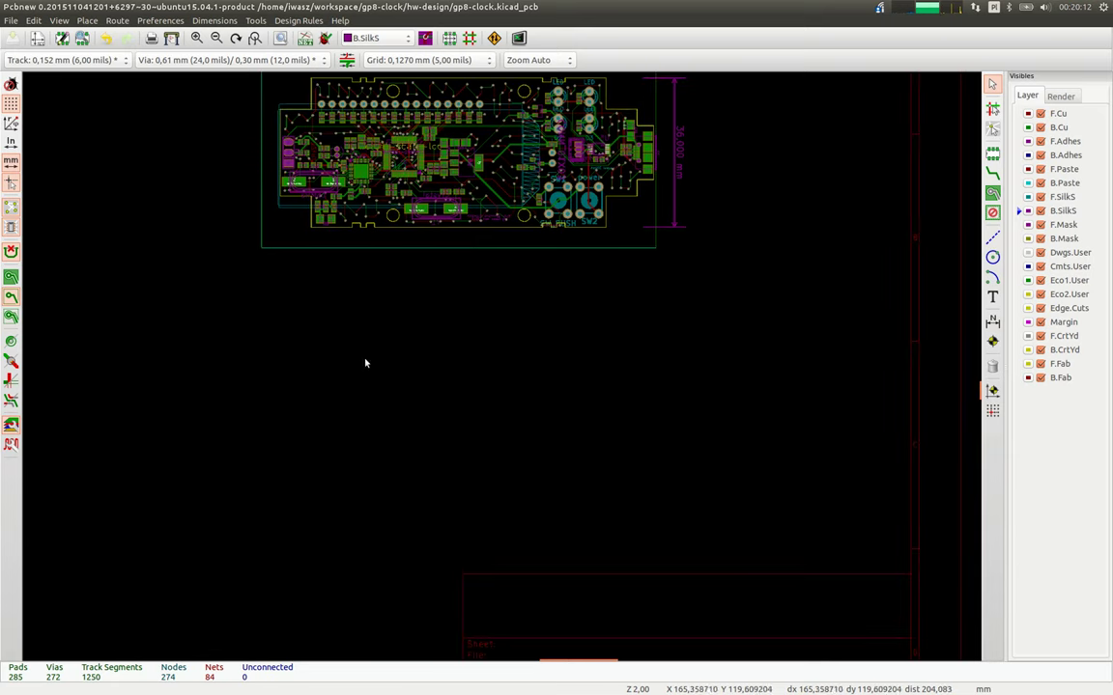
{"action": "left_click", "coordinate": [10, 20]}
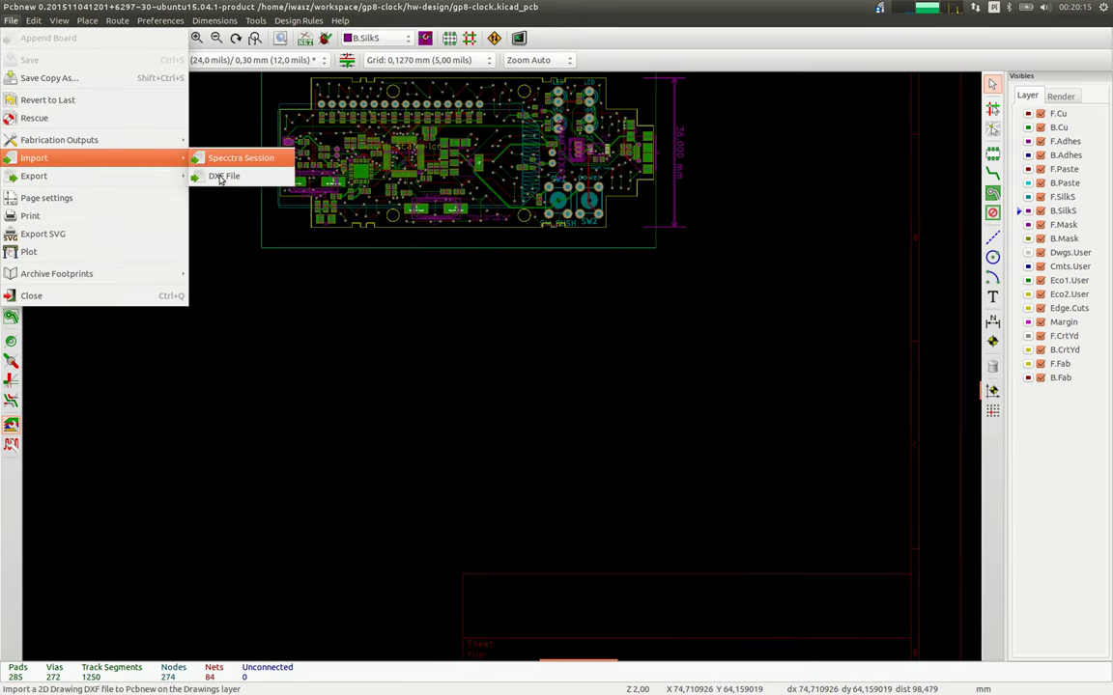
{"action": "left_click", "coordinate": [207, 176]}
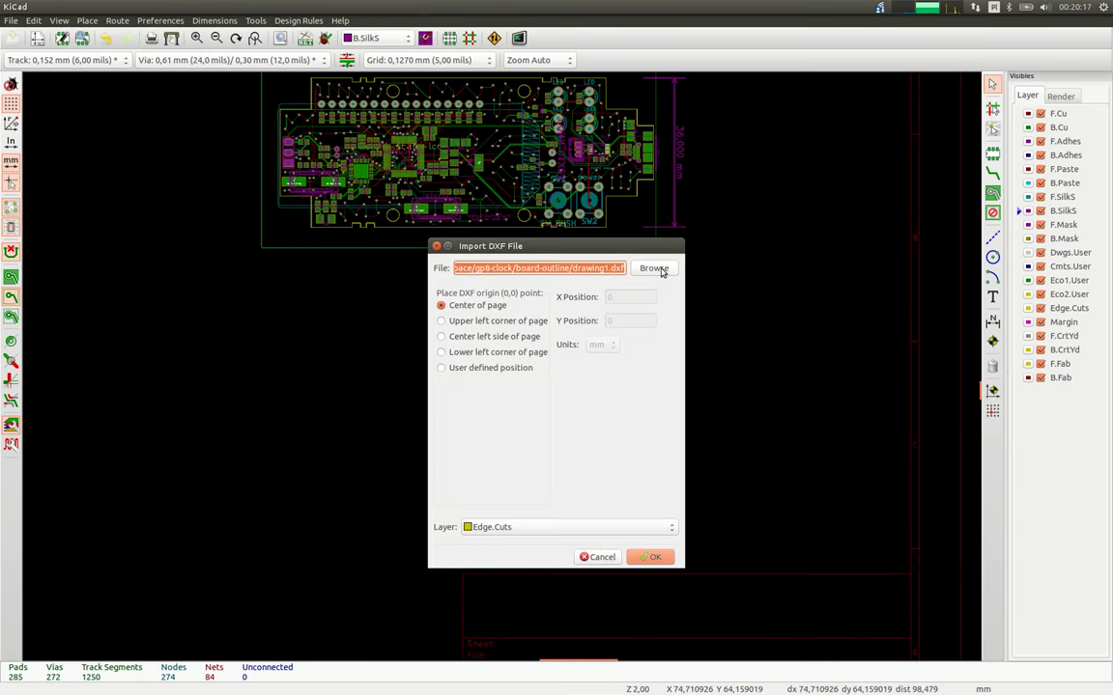
{"action": "left_click", "coordinate": [653, 270]}
{"action": "left_click", "coordinate": [214, 239]}
{"action": "scroll", "coordinate": [425, 377], "scroll_direction": "down", "scroll_amount": 5}
{"action": "scroll", "coordinate": [396, 496], "scroll_direction": "down", "scroll_amount": 5}
{"action": "left_click", "coordinate": [312, 550]}
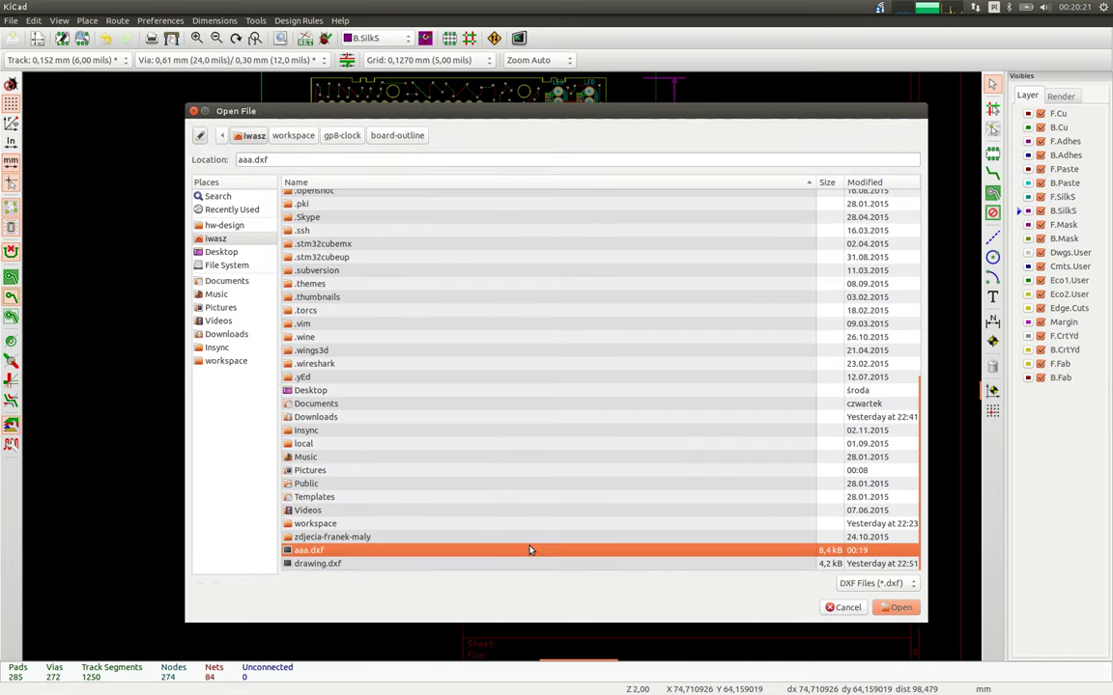
{"action": "left_click", "coordinate": [884, 607]}
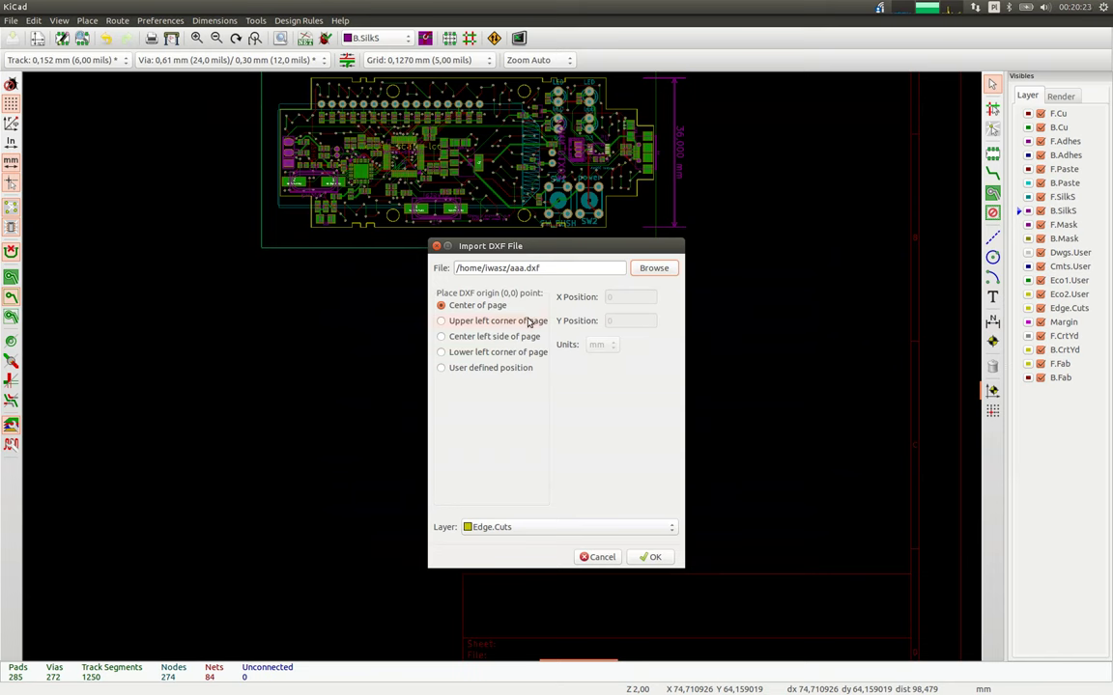
{"action": "left_click", "coordinate": [649, 557]}
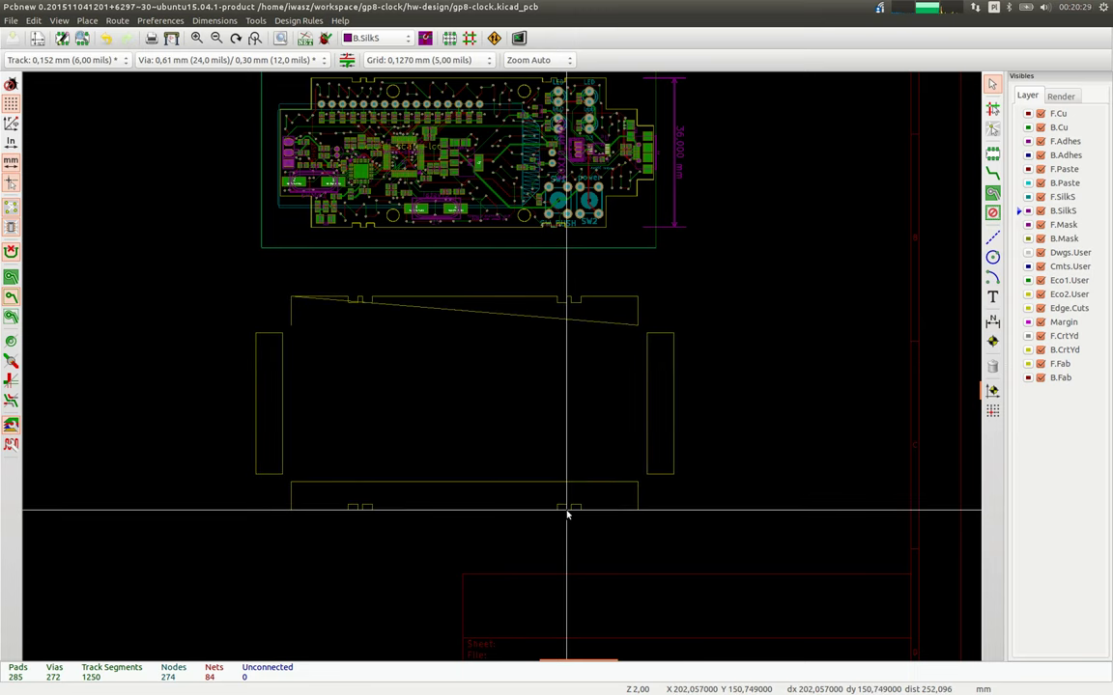
{"action": "key", "text": "Escape"}
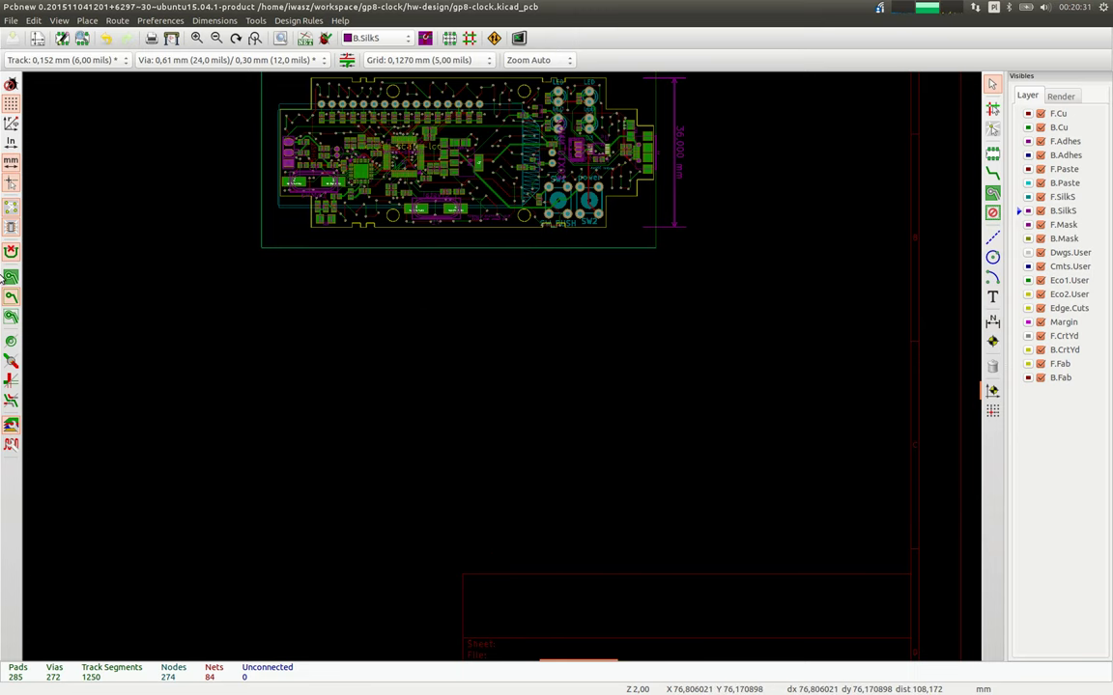
Switch back to the Inkscape window showing the DXF outline.
{"action": "left_click", "coordinate": [17, 164]}
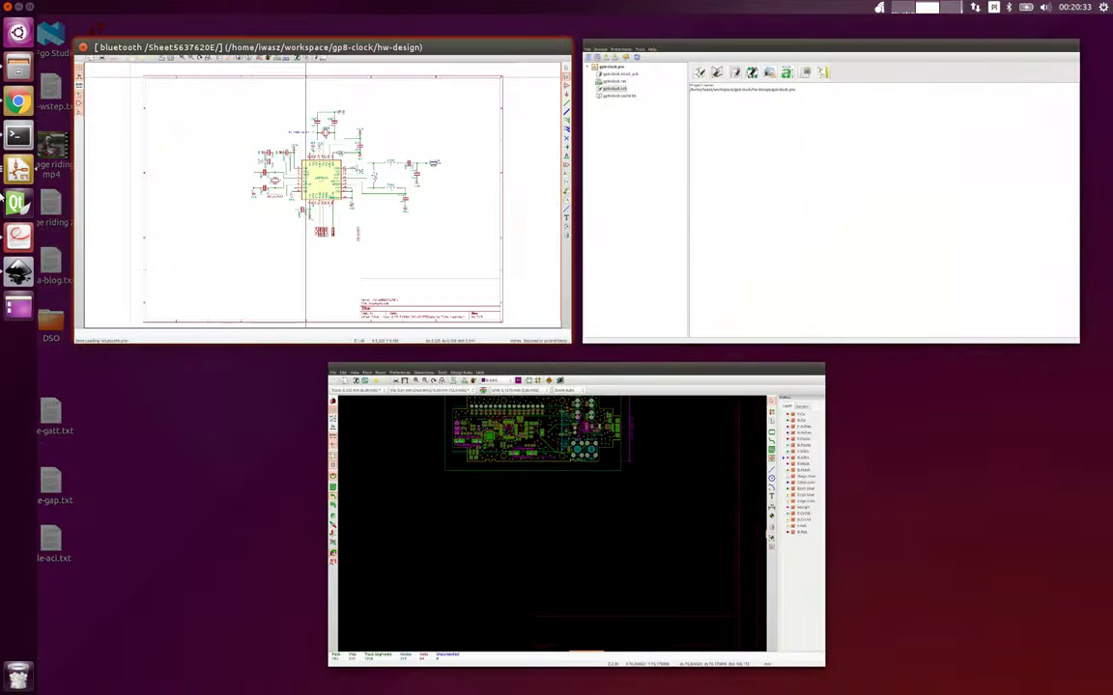
{"action": "left_click", "coordinate": [20, 241]}
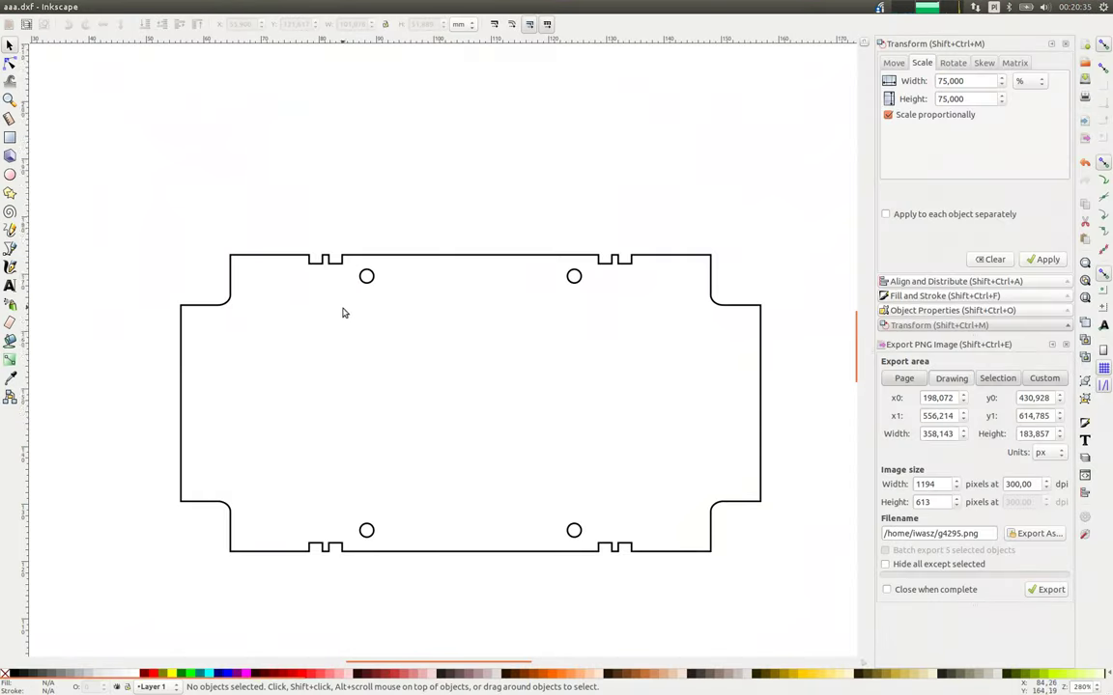
{"action": "scroll", "coordinate": [338, 309], "scroll_direction": "down", "scroll_amount": 1}
{"action": "scroll", "coordinate": [335, 305], "scroll_direction": "up", "scroll_amount": 2, "text": "ctrl"}
{"action": "scroll", "coordinate": [335, 306], "scroll_direction": "down", "scroll_amount": 2, "text": "ctrl"}
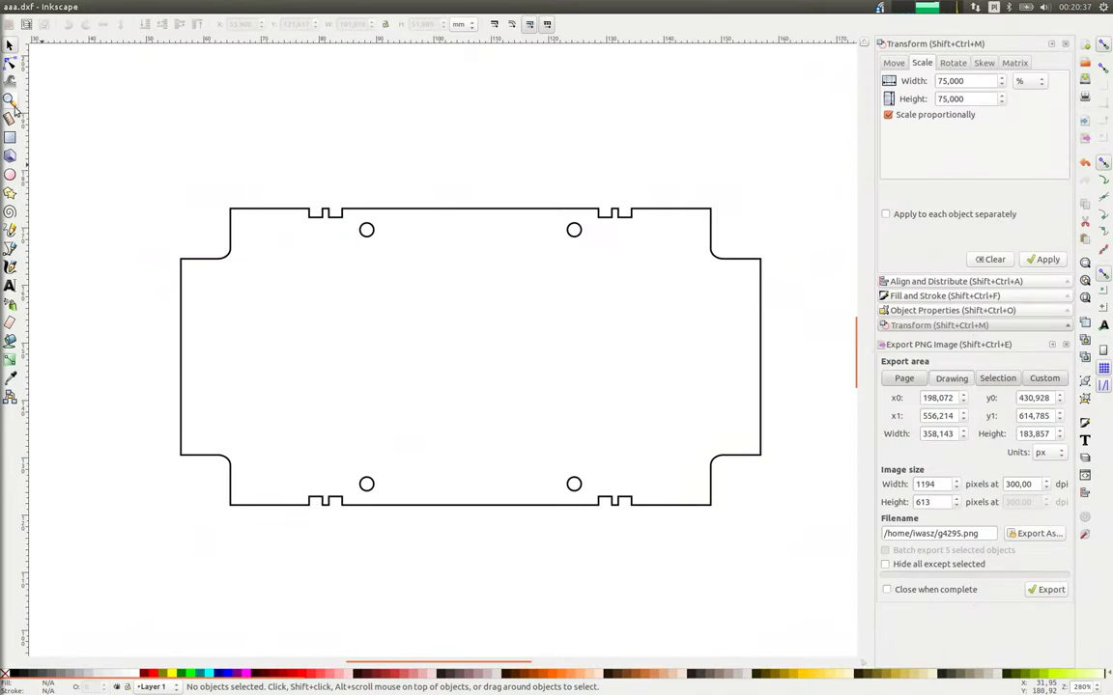
With the Node tool, subdivide the top-left corner arc three times and make its segments lines.
{"action": "left_click", "coordinate": [229, 251]}
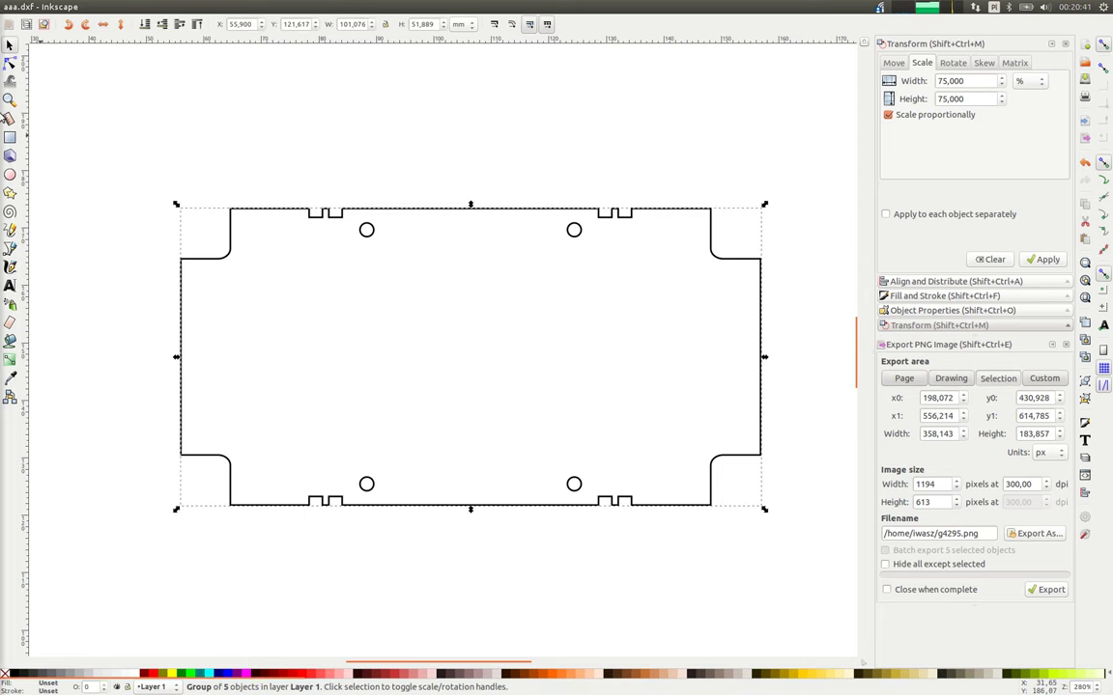
{"action": "key", "text": "n"}
{"action": "scroll", "coordinate": [229, 258], "scroll_direction": "up", "scroll_amount": 2}
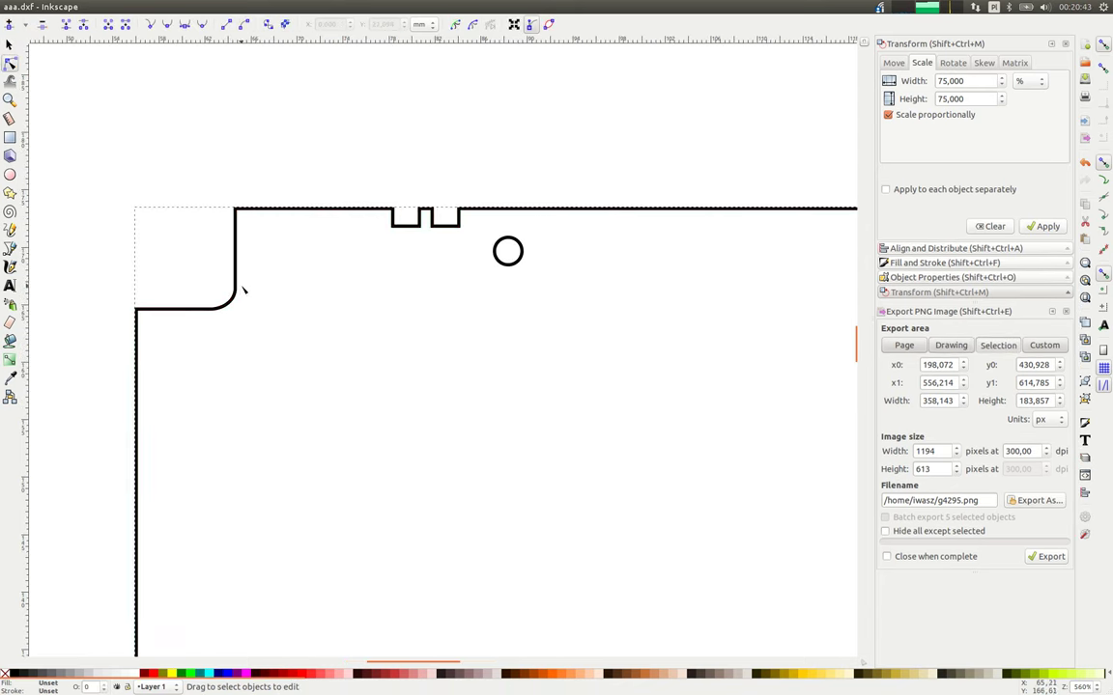
{"action": "left_click", "coordinate": [235, 288]}
{"action": "scroll", "coordinate": [207, 287], "scroll_direction": "up", "scroll_amount": 3}
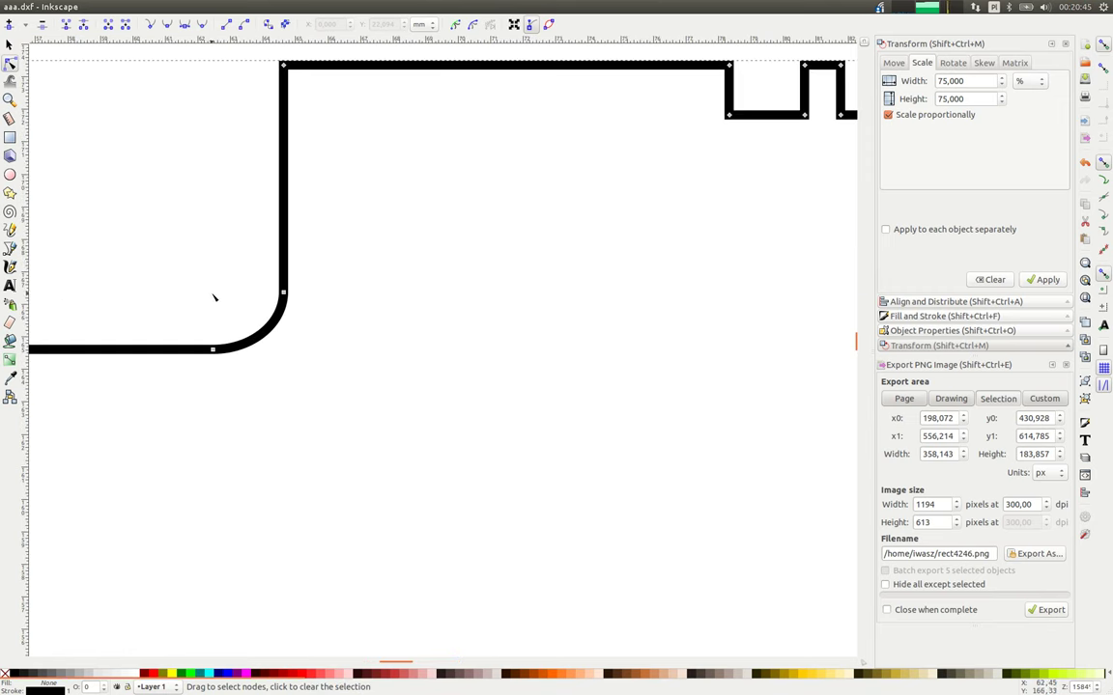
{"action": "left_click_drag", "start_coordinate": [167, 263], "coordinate": [373, 403]}
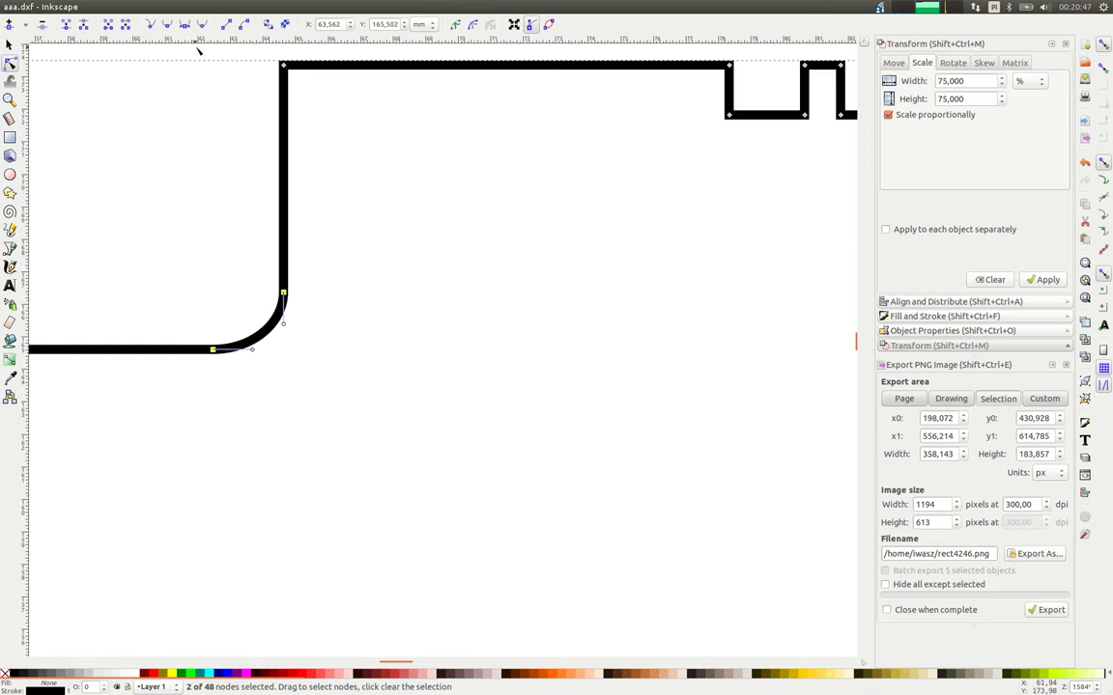
{"action": "left_click", "coordinate": [11, 25]}
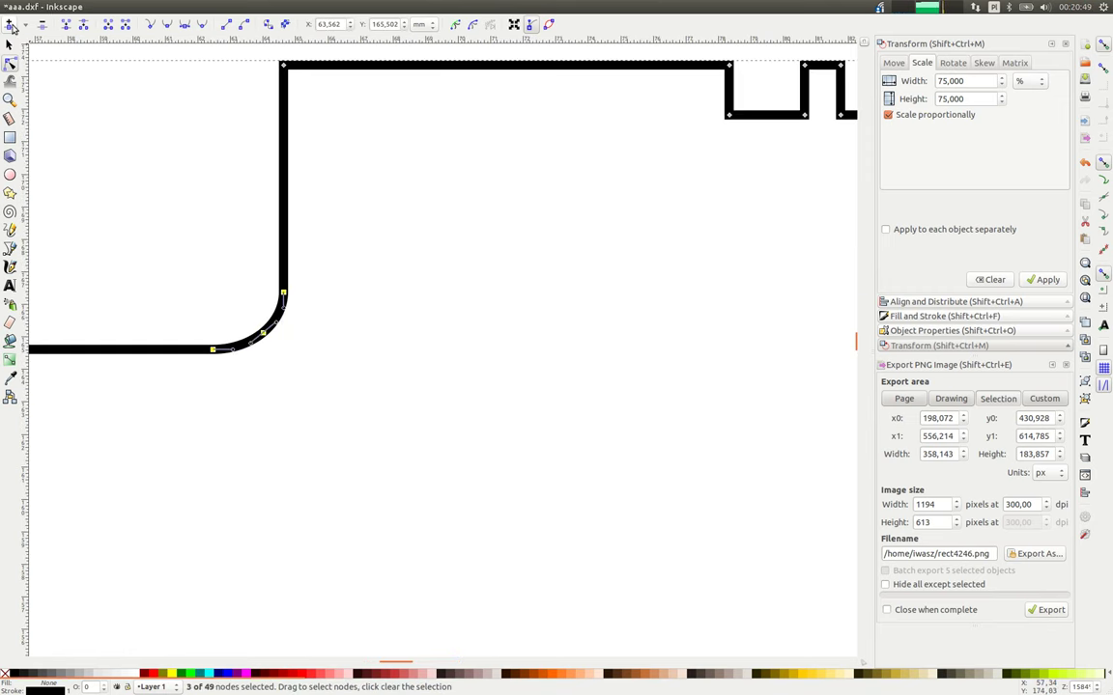
{"action": "left_click", "coordinate": [10, 24]}
{"action": "left_click", "coordinate": [11, 24]}
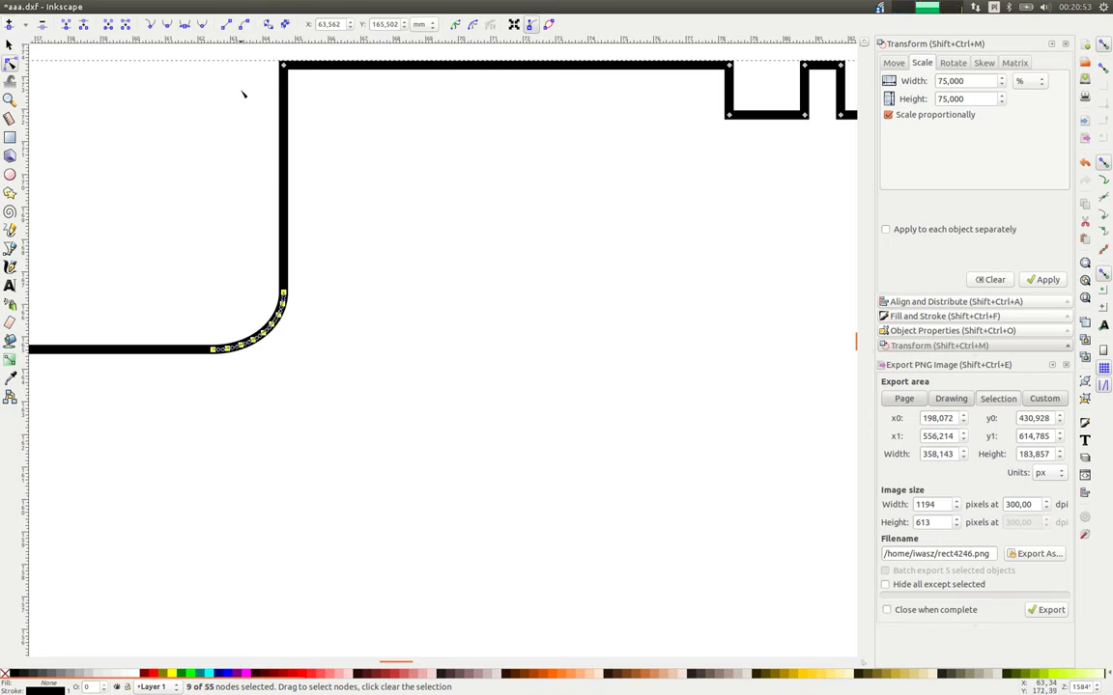
{"action": "left_click", "coordinate": [226, 25]}
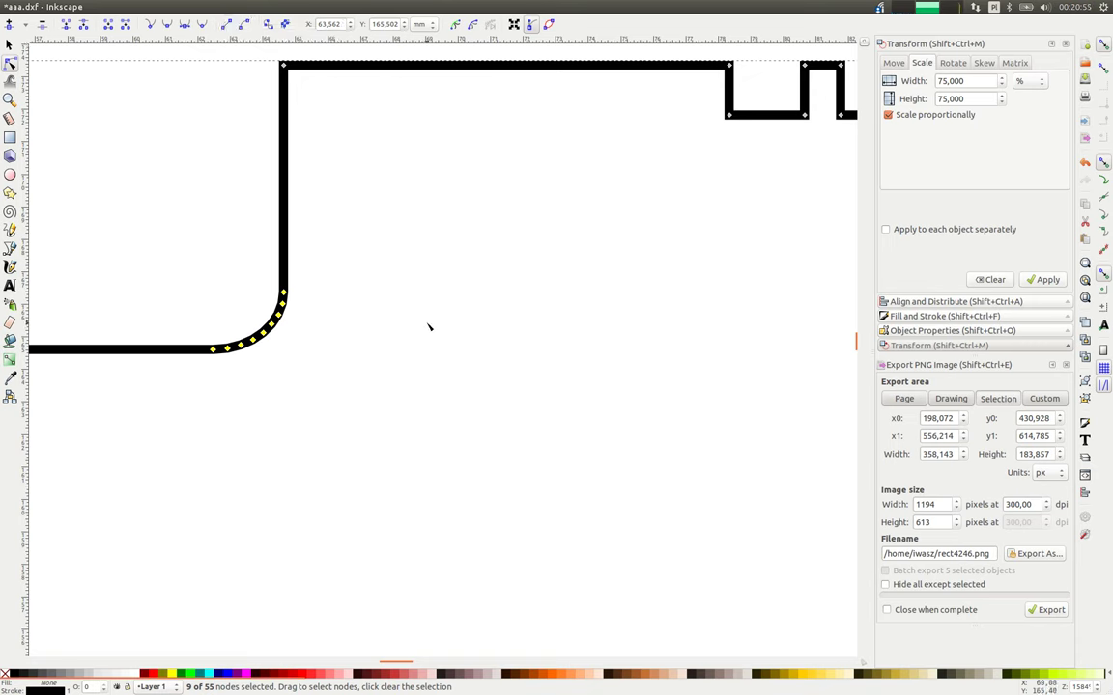
Move to the next rounded corner and select its two end nodes.
{"action": "left_click_drag", "start_coordinate": [763, 125], "coordinate": [255, 56]}
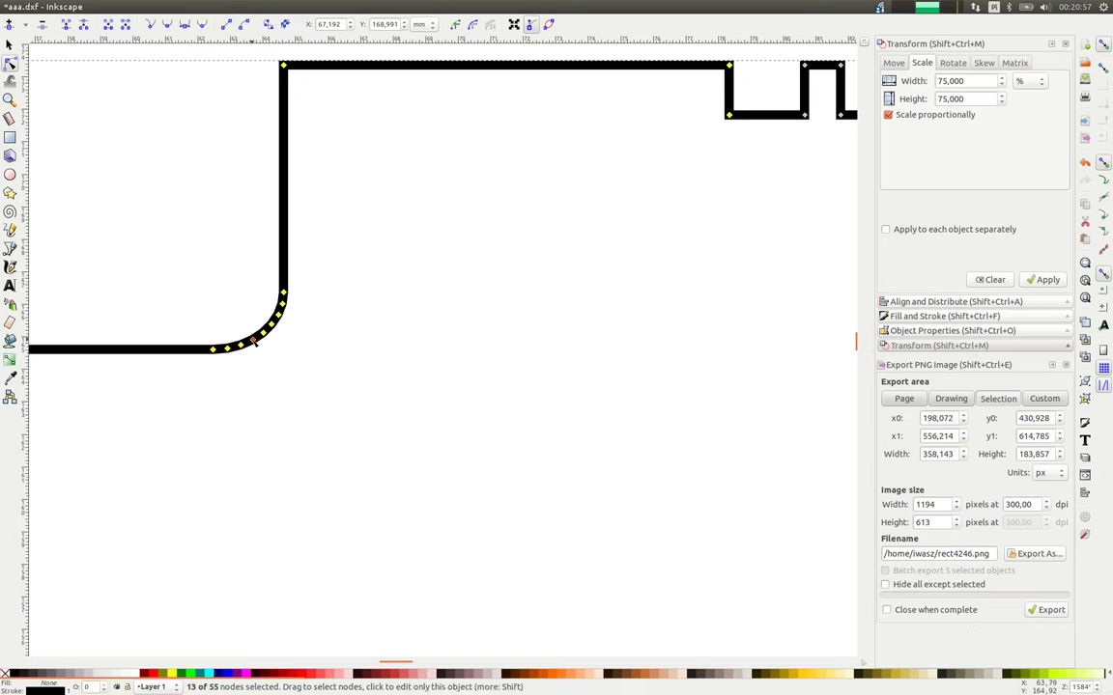
{"action": "scroll", "coordinate": [297, 340], "scroll_direction": "up", "scroll_amount": 2}
{"action": "scroll", "coordinate": [292, 452], "scroll_direction": "down", "scroll_amount": 1}
{"action": "scroll", "coordinate": [230, 397], "scroll_direction": "up", "scroll_amount": 3}
{"action": "scroll", "coordinate": [213, 389], "scroll_direction": "up", "scroll_amount": 2}
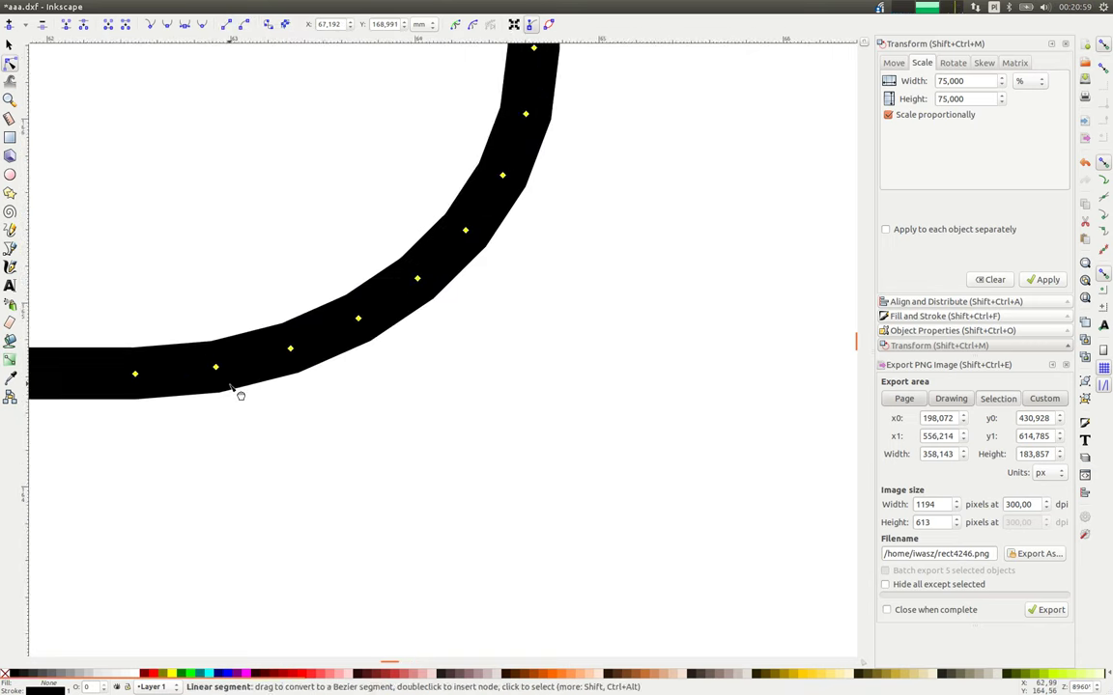
{"action": "scroll", "coordinate": [150, 376], "scroll_direction": "up", "scroll_amount": 2}
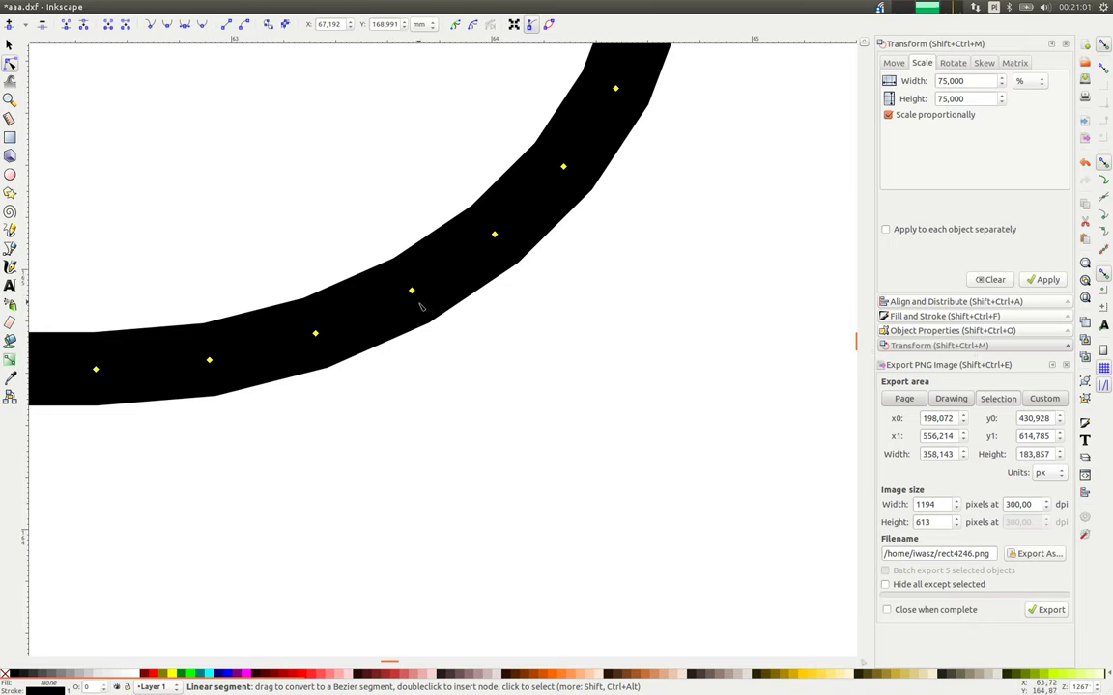
{"action": "scroll", "coordinate": [423, 305], "scroll_direction": "down", "scroll_amount": 3}
{"action": "scroll", "coordinate": [454, 307], "scroll_direction": "down", "scroll_amount": 2}
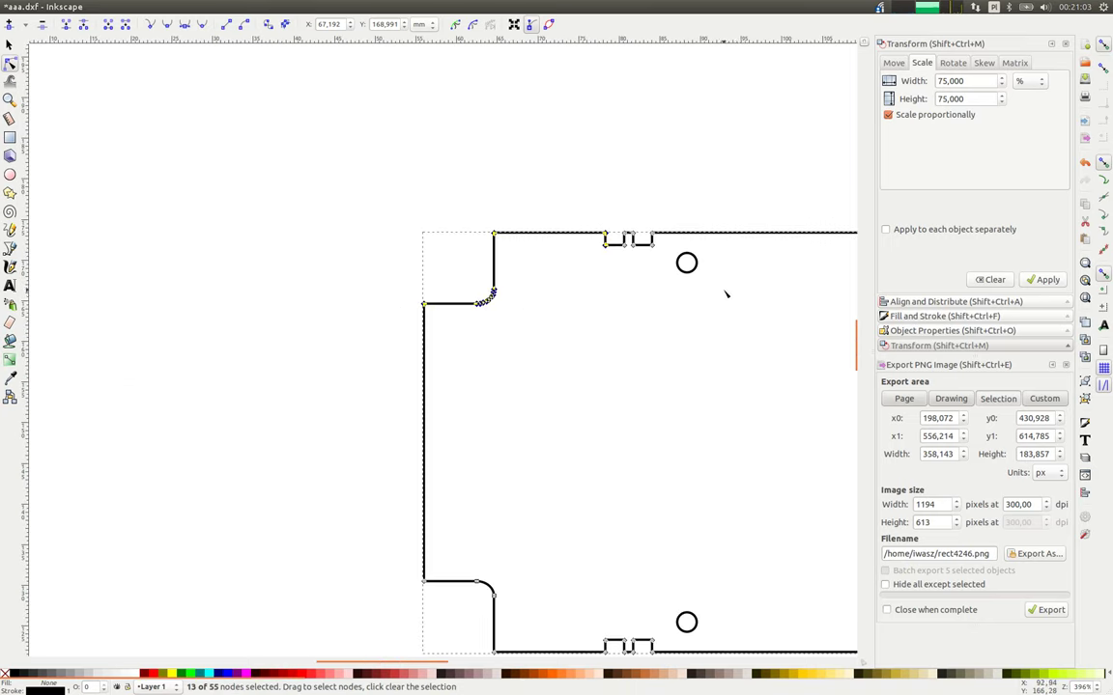
{"action": "scroll", "coordinate": [714, 285], "scroll_direction": "up", "scroll_amount": 3}
{"action": "scroll", "coordinate": [739, 266], "scroll_direction": "down", "scroll_amount": 3}
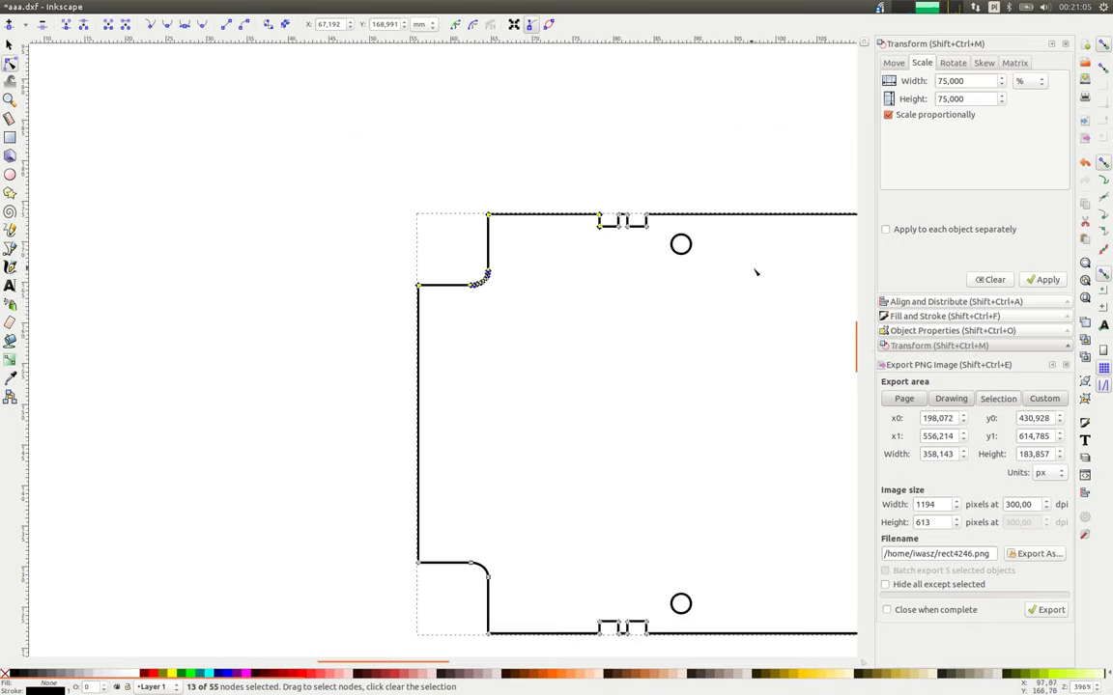
{"action": "scroll", "coordinate": [367, 524], "scroll_direction": "up", "scroll_amount": 2}
{"action": "scroll", "coordinate": [253, 470], "scroll_direction": "up", "scroll_amount": 1}
{"action": "left_click_drag", "start_coordinate": [253, 471], "coordinate": [385, 546]}
Add nodes along the selected corner arc and make its segments straight lines.
{"action": "key", "text": "alt"}
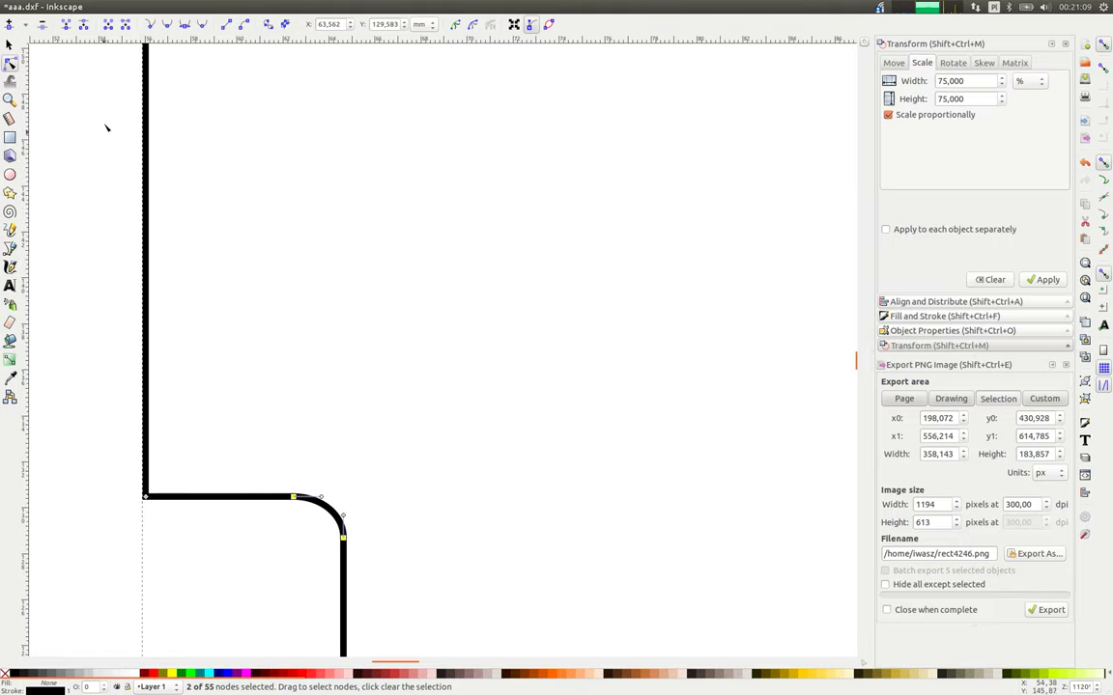
{"action": "left_click", "coordinate": [10, 27]}
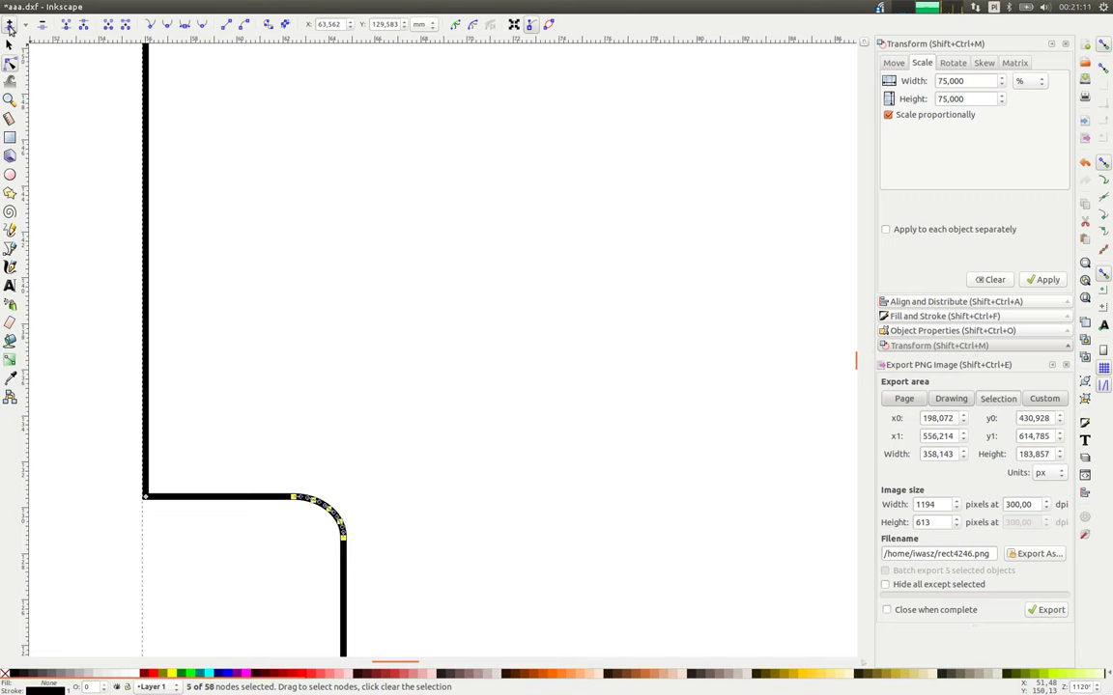
{"action": "left_click", "coordinate": [226, 27]}
{"action": "scroll", "coordinate": [570, 382], "scroll_direction": "down", "scroll_amount": 3}
{"action": "scroll", "coordinate": [496, 355], "scroll_direction": "up", "scroll_amount": 2}
{"action": "scroll", "coordinate": [387, 309], "scroll_direction": "up", "scroll_amount": 1}
Subdivide a second rounded corner's arc with extra nodes.
{"action": "left_click_drag", "start_coordinate": [275, 253], "coordinate": [412, 373]}
{"action": "scroll", "coordinate": [396, 333], "scroll_direction": "up", "scroll_amount": 4}
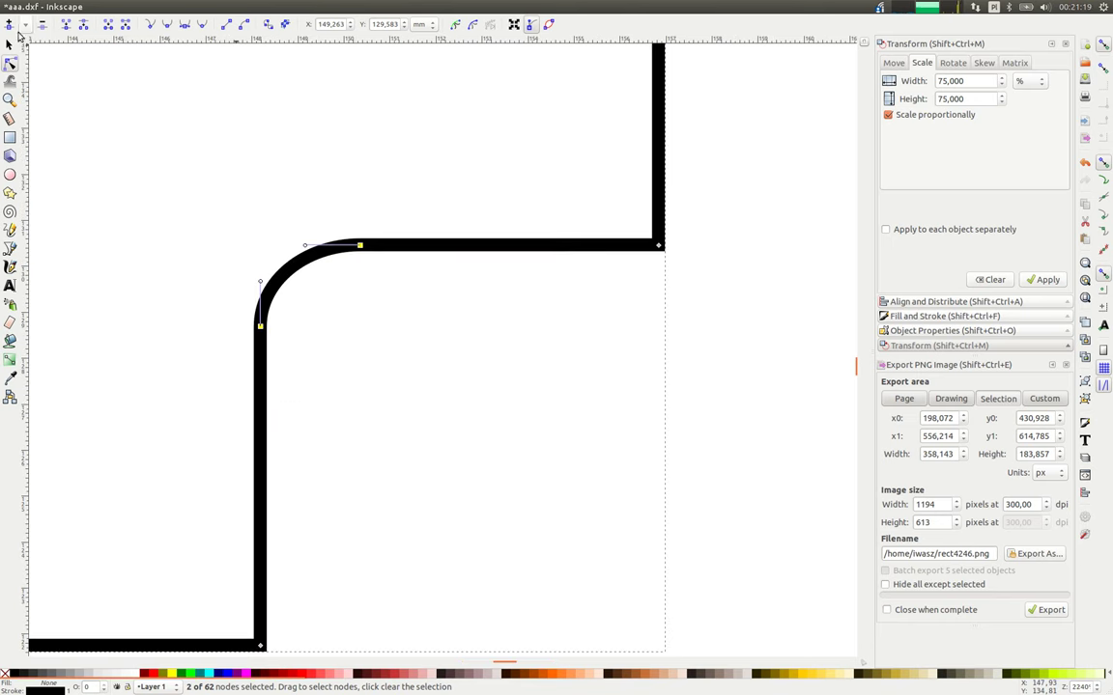
{"action": "left_click", "coordinate": [9, 29]}
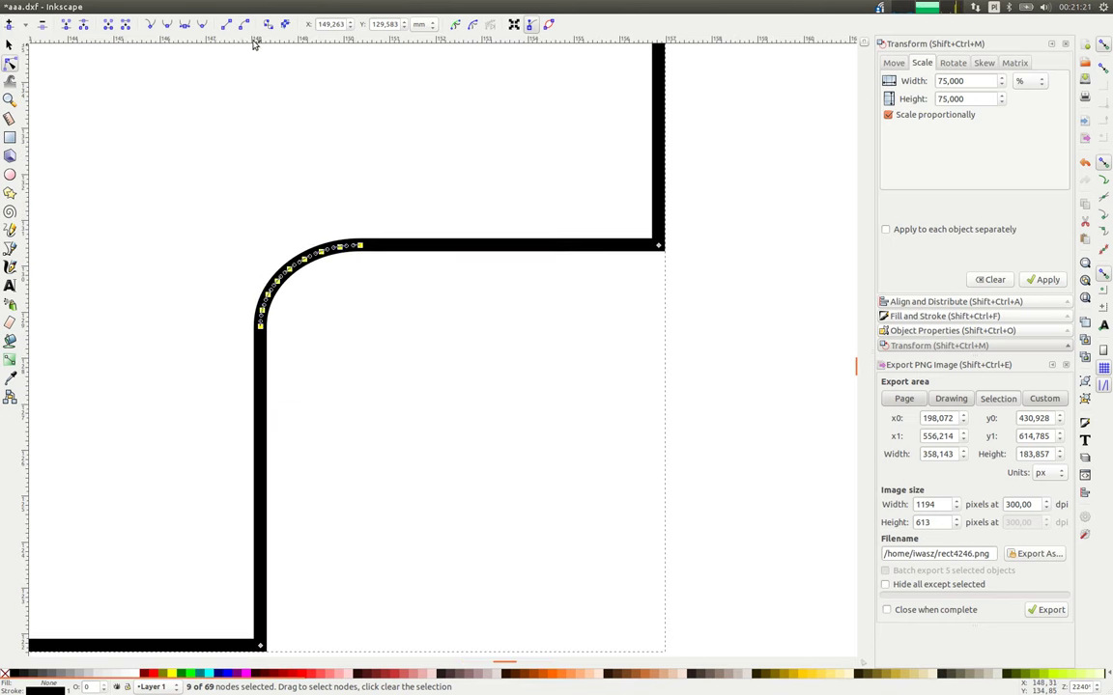
{"action": "scroll", "coordinate": [290, 290], "scroll_direction": "down", "scroll_amount": 2}
{"action": "scroll", "coordinate": [330, 305], "scroll_direction": "down", "scroll_amount": 1}
{"action": "scroll", "coordinate": [333, 242], "scroll_direction": "down", "scroll_amount": 2}
{"action": "scroll", "coordinate": [348, 232], "scroll_direction": "down", "scroll_amount": 1}
{"action": "scroll", "coordinate": [361, 259], "scroll_direction": "up", "scroll_amount": 2}
{"action": "scroll", "coordinate": [319, 309], "scroll_direction": "up", "scroll_amount": 2}
Subdivide a third rounded corner's arc with extra nodes.
{"action": "left_click_drag", "start_coordinate": [299, 388], "coordinate": [432, 519]}
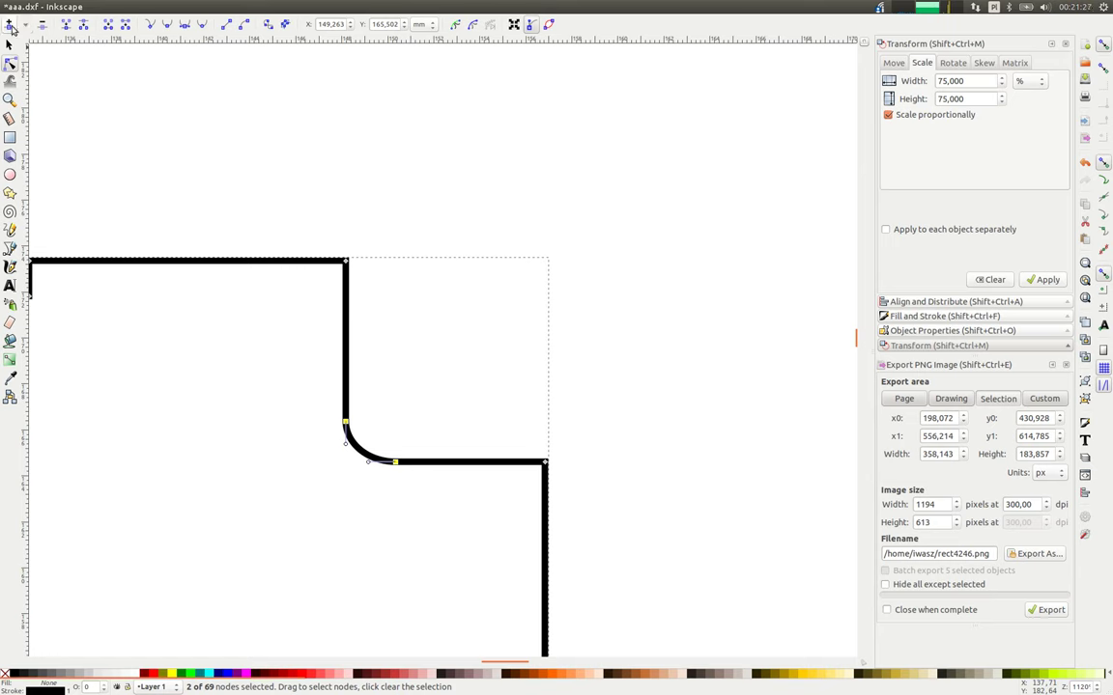
{"action": "left_click", "coordinate": [9, 25]}
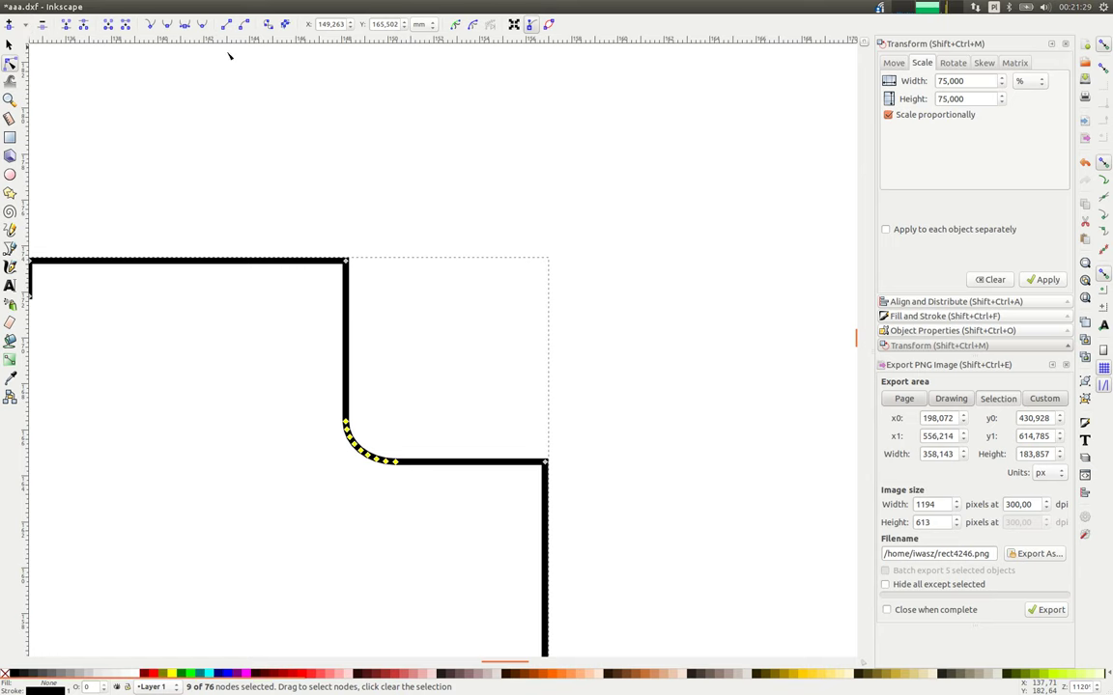
{"action": "scroll", "coordinate": [248, 310], "scroll_direction": "down", "scroll_amount": 2}
{"action": "scroll", "coordinate": [367, 338], "scroll_direction": "down", "scroll_amount": 1}
{"action": "scroll", "coordinate": [472, 359], "scroll_direction": "down", "scroll_amount": 1}
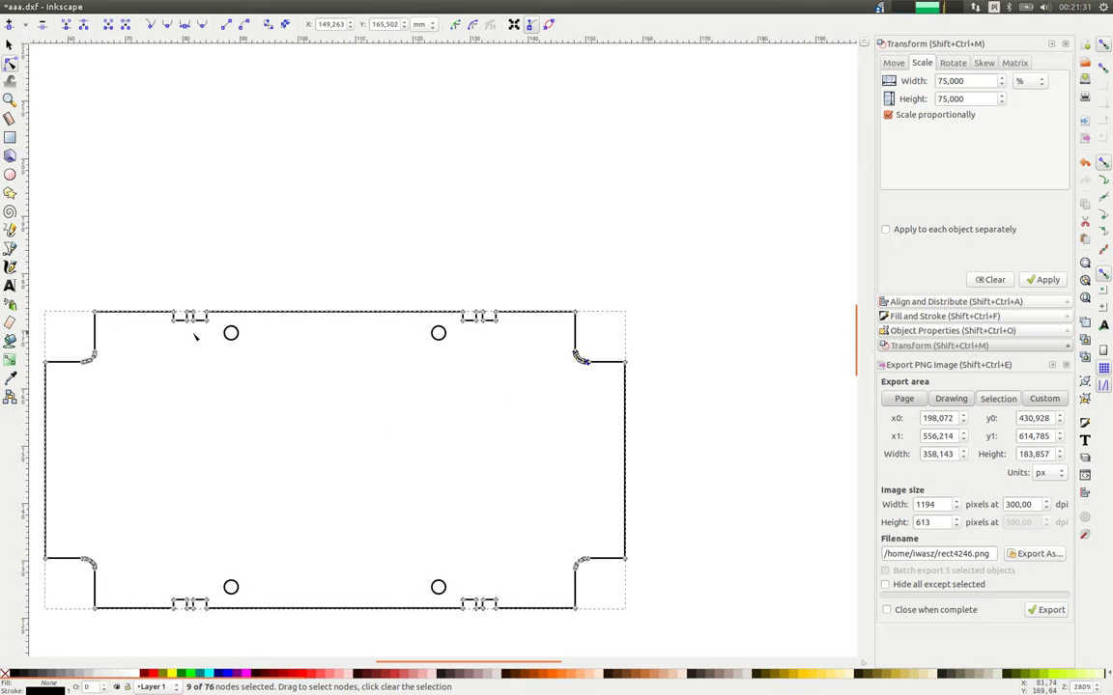
{"action": "scroll", "coordinate": [196, 338], "scroll_direction": "up", "scroll_amount": 3}
Convert the small hole near the tabs to a path and subdivide it to 32 nodes.
{"action": "left_click", "coordinate": [302, 322]}
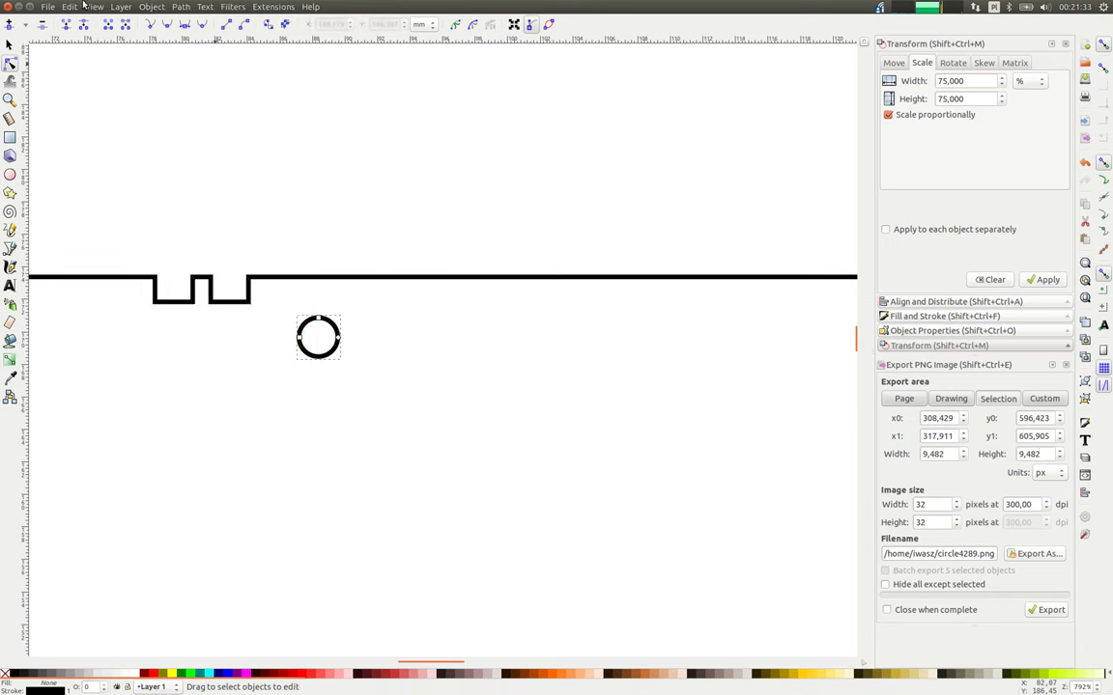
{"action": "left_click", "coordinate": [152, 6]}
{"action": "left_click", "coordinate": [208, 22]}
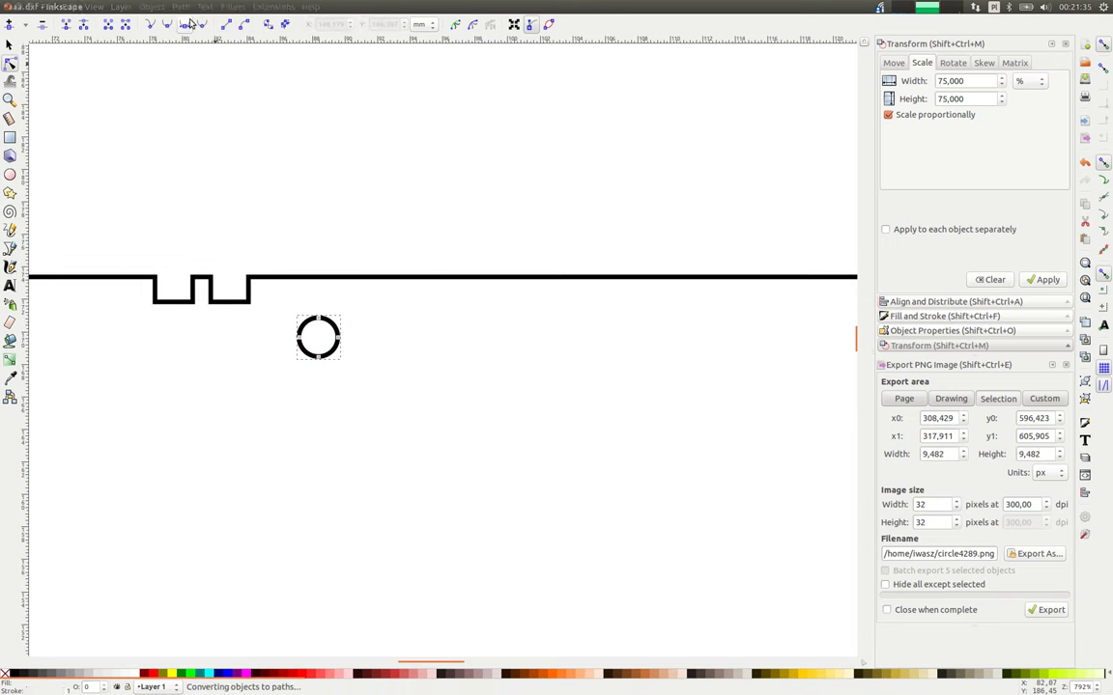
{"action": "left_click_drag", "start_coordinate": [277, 305], "coordinate": [369, 396]}
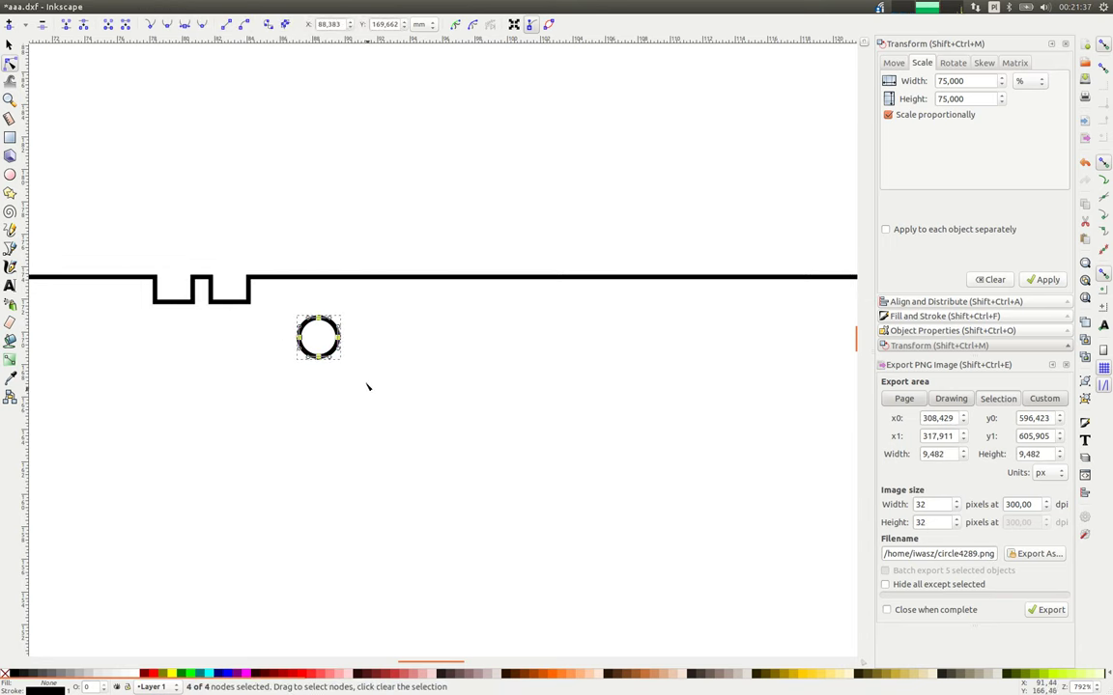
{"action": "left_click", "coordinate": [10, 24]}
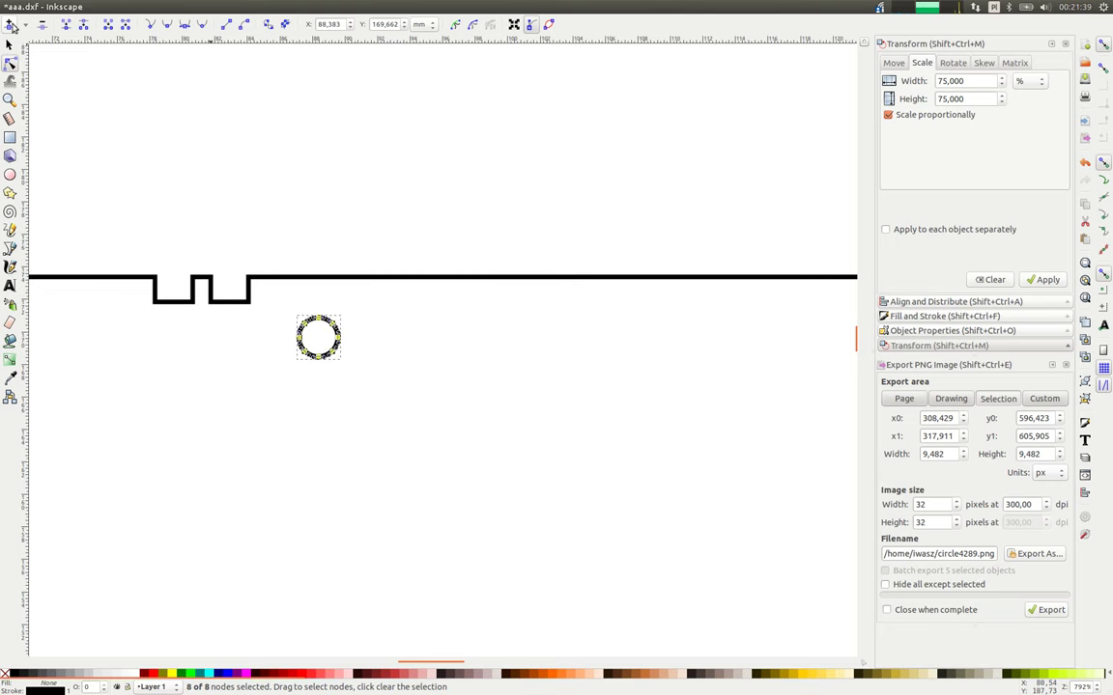
{"action": "left_click", "coordinate": [9, 24]}
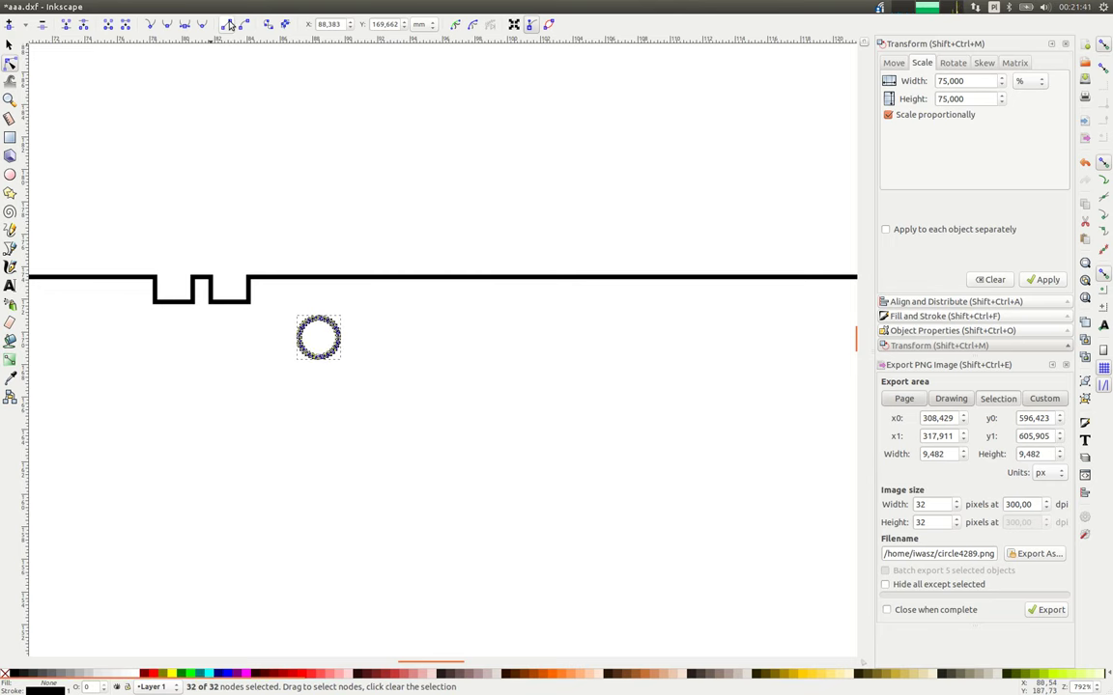
{"action": "scroll", "coordinate": [324, 338], "scroll_direction": "up", "scroll_amount": 3}
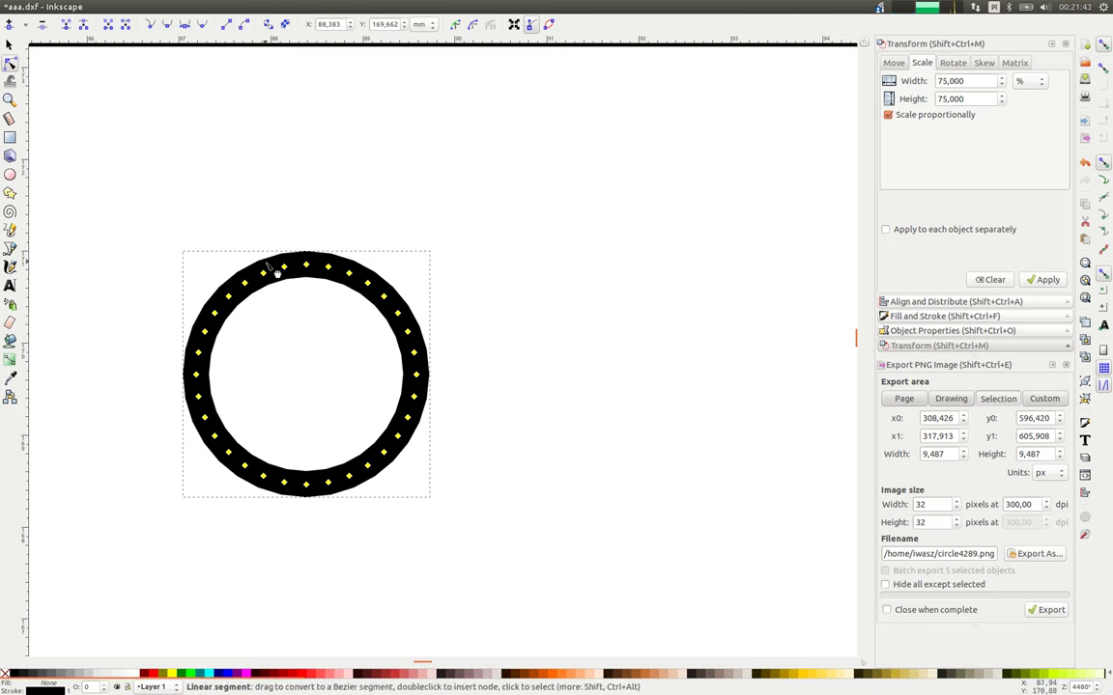
{"action": "scroll", "coordinate": [297, 287], "scroll_direction": "down", "scroll_amount": 5}
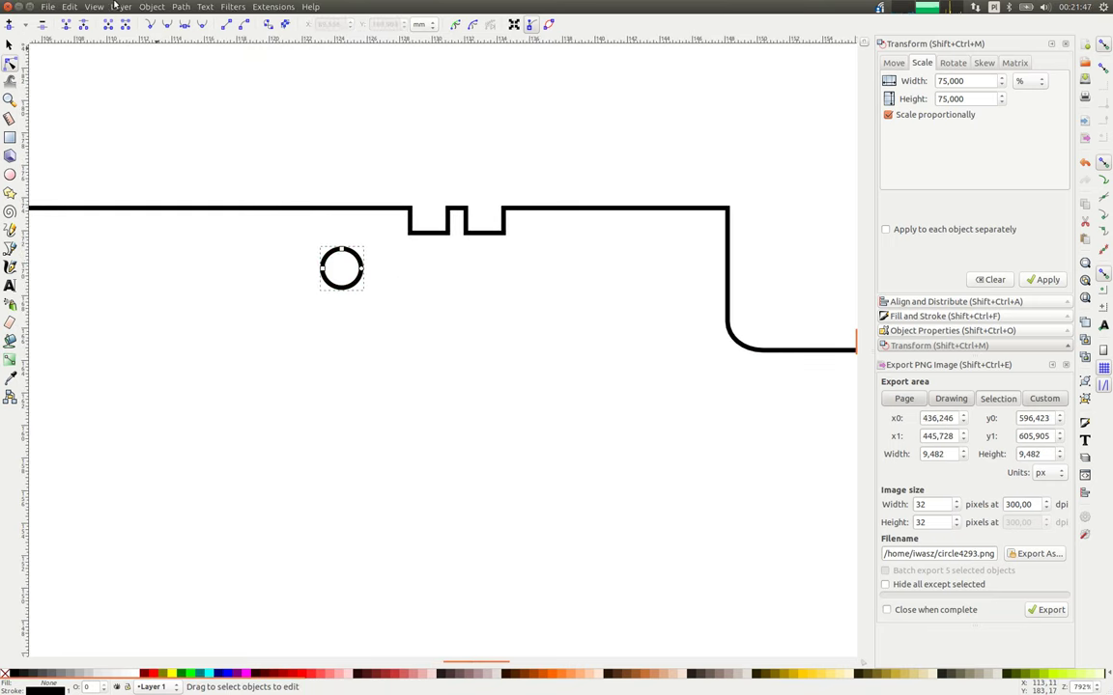
Convert the remaining three hole circles, including the lower-right one, into paths.
{"action": "left_click", "coordinate": [179, 6]}
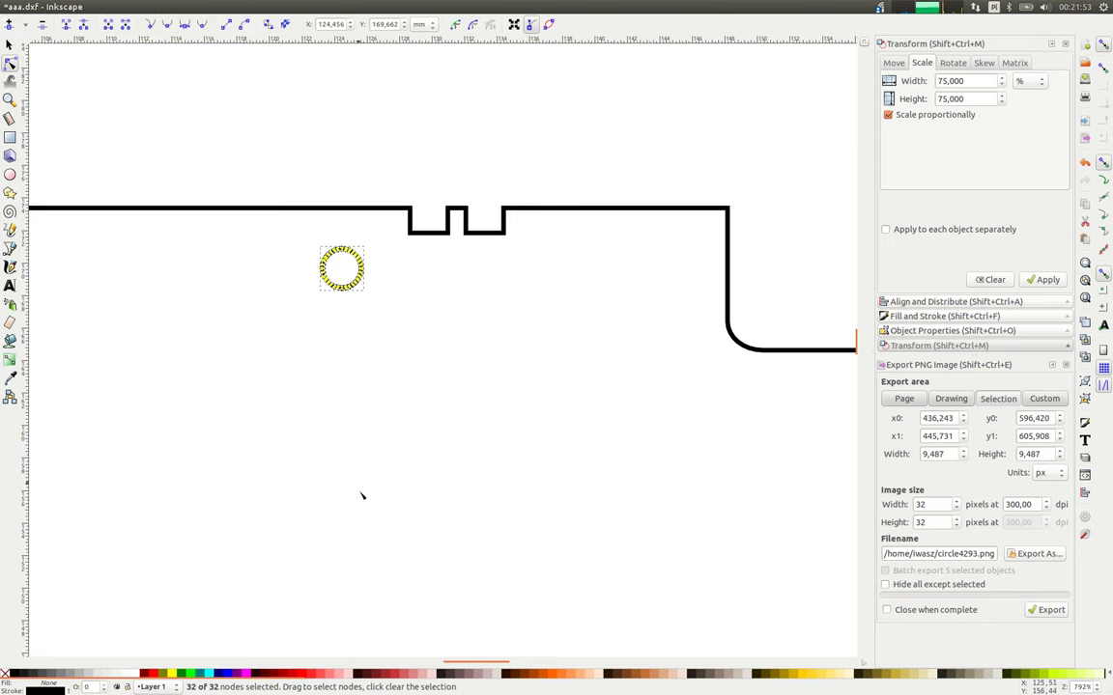
{"action": "scroll", "coordinate": [340, 516], "scroll_direction": "down", "scroll_amount": 3}
{"action": "scroll", "coordinate": [353, 553], "scroll_direction": "down", "scroll_amount": 8}
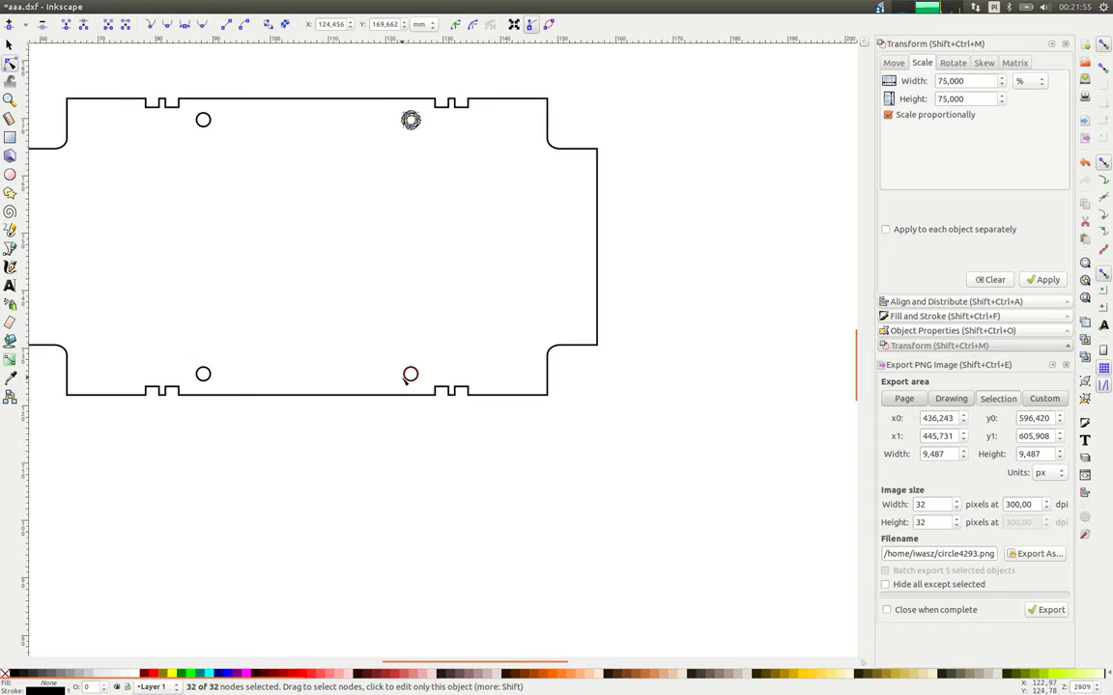
{"action": "scroll", "coordinate": [405, 378], "scroll_direction": "up", "scroll_amount": 4}
{"action": "left_click", "coordinate": [180, 6]}
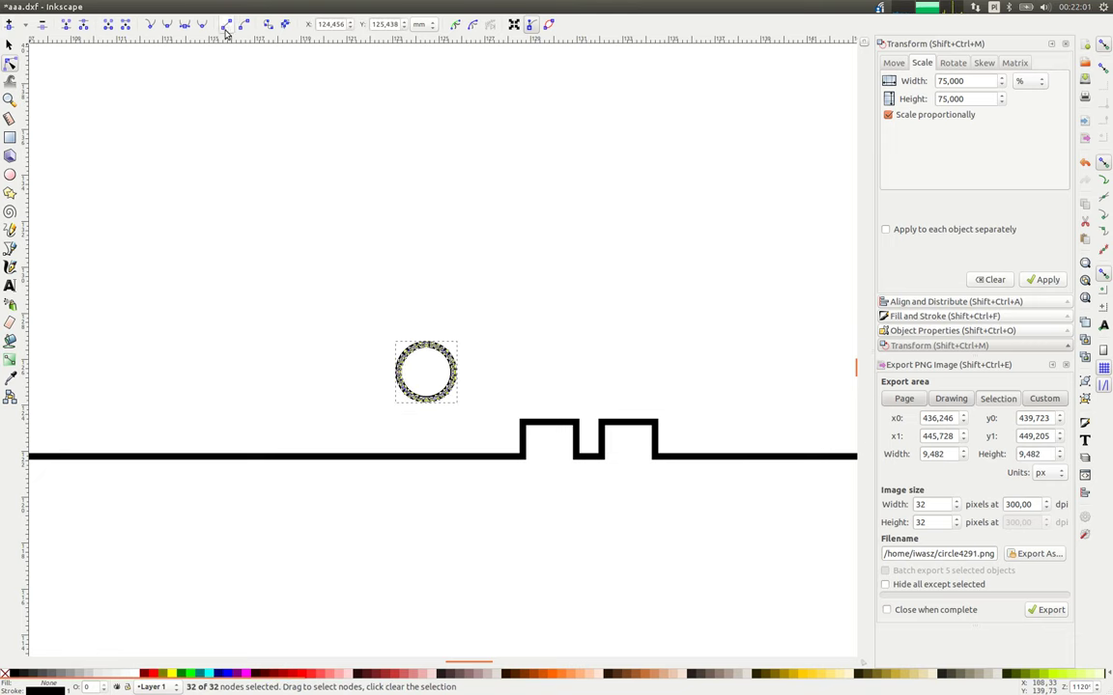
{"action": "scroll", "coordinate": [156, 257], "scroll_direction": "left", "scroll_amount": 5}
{"action": "scroll", "coordinate": [378, 300], "scroll_direction": "left", "scroll_amount": 10}
{"action": "scroll", "coordinate": [155, 312], "scroll_direction": "down", "scroll_amount": 1}
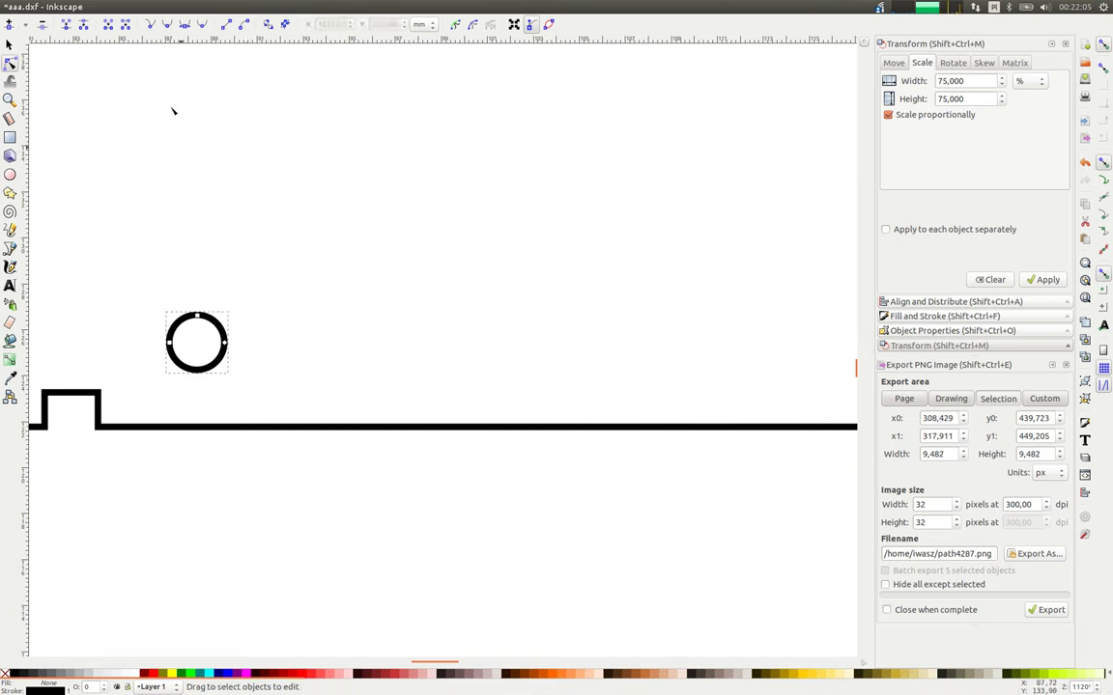
{"action": "left_click", "coordinate": [172, 5]}
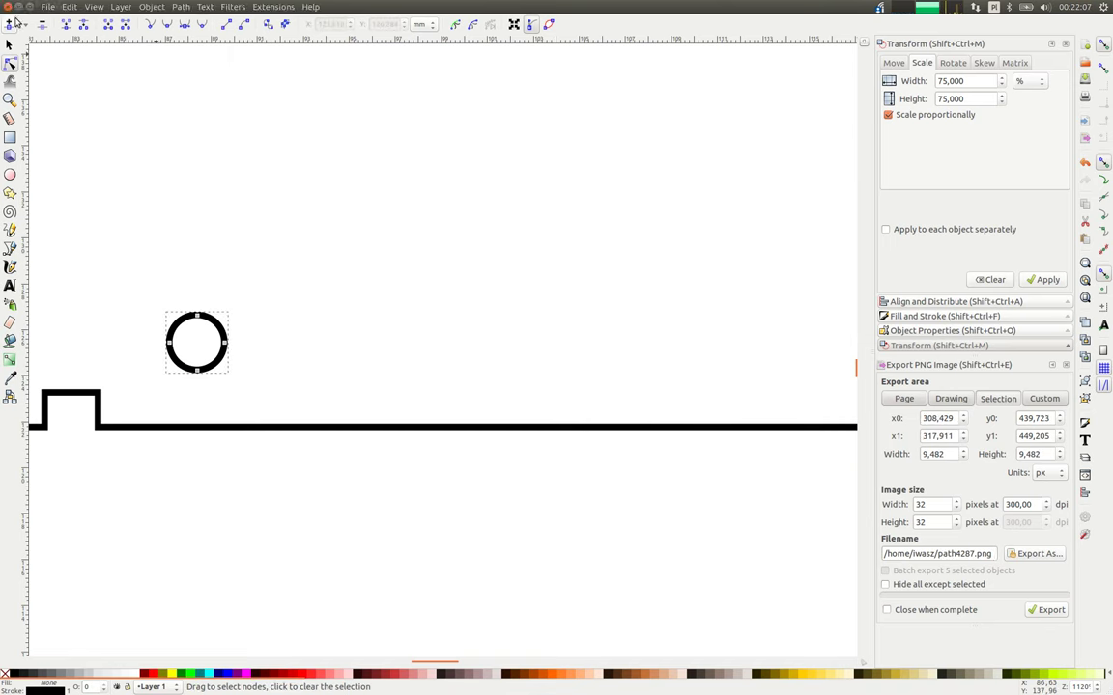
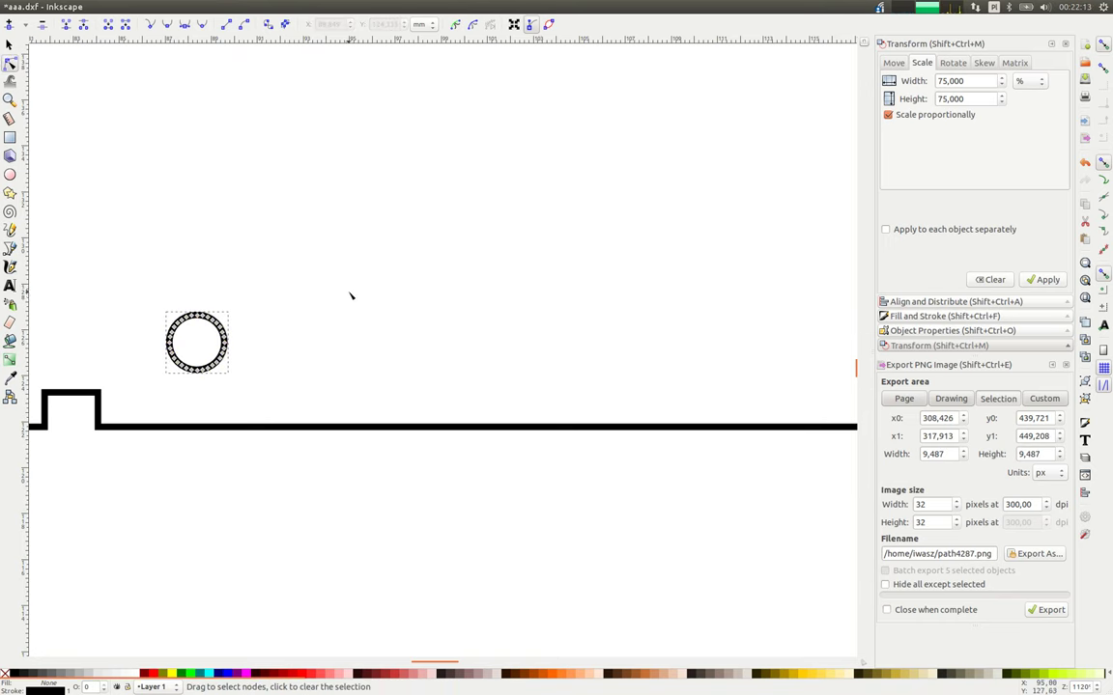
Save the enclosure drawing as aaa.dxf with Desktop Cutting Plotter defaults (mm, LWPOLYLINE).
{"action": "scroll", "coordinate": [351, 297], "scroll_direction": "down", "scroll_amount": 4}
{"action": "key", "text": "ctrl+s"}
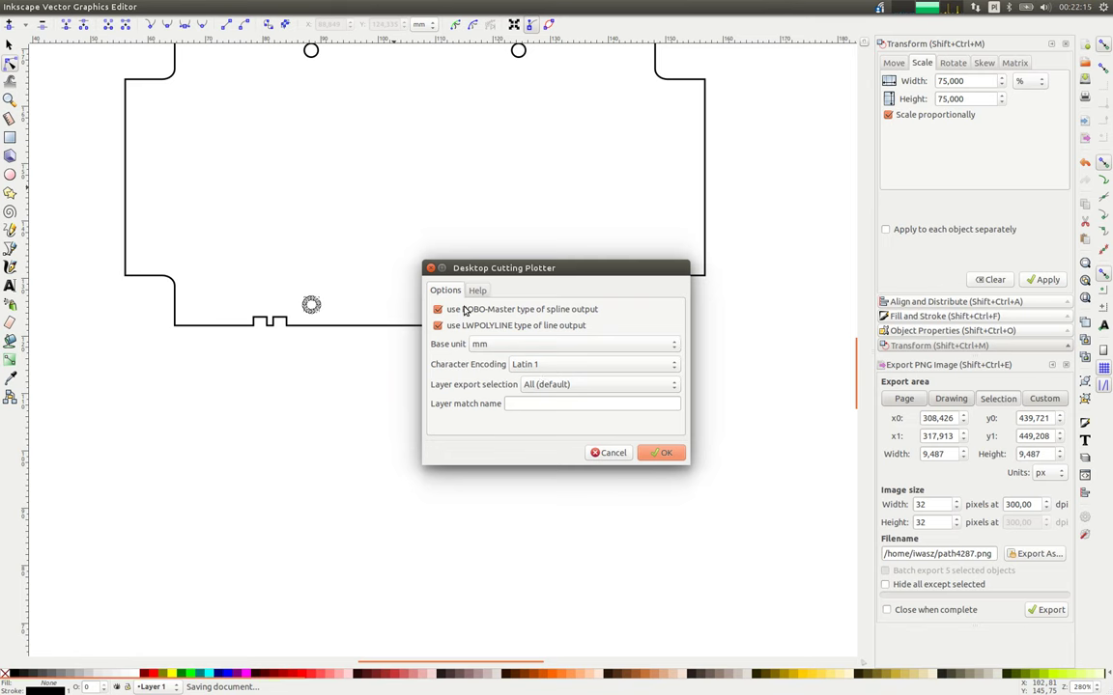
{"action": "left_click", "coordinate": [665, 455]}
In Pcbnew, import aaa.dxf onto Edge.Cuts with Center of page origin.
{"action": "mouse_move", "coordinate": [2, 347]}
{"action": "left_click", "coordinate": [12, 169]}
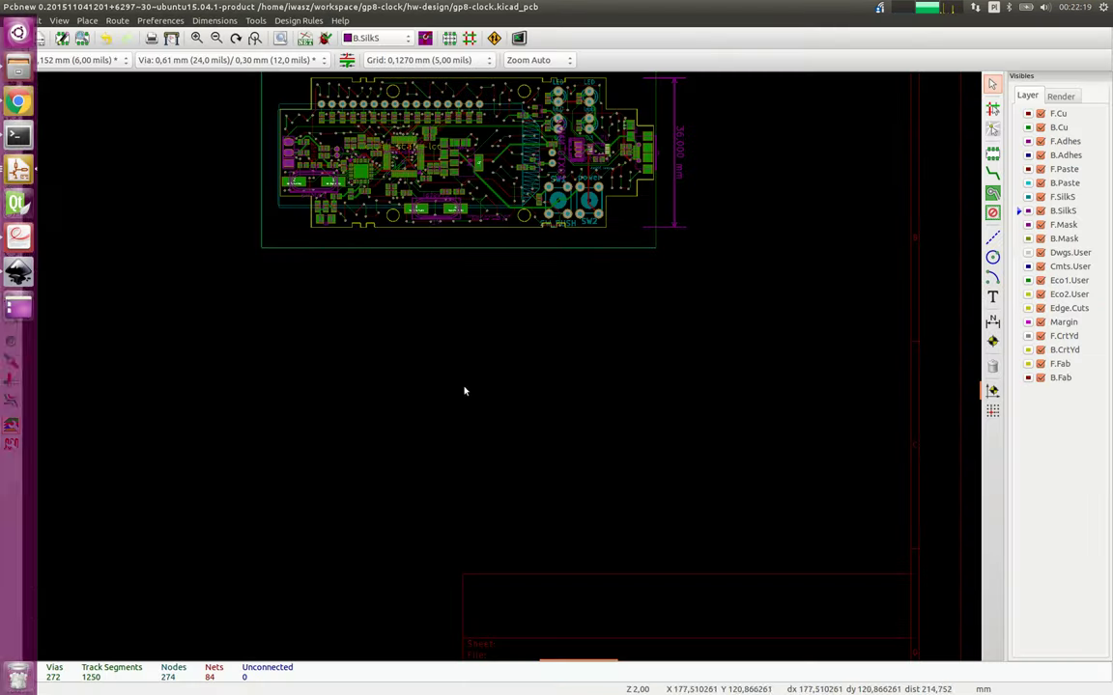
{"action": "left_click", "coordinate": [12, 20]}
{"action": "mouse_move", "coordinate": [34, 157]}
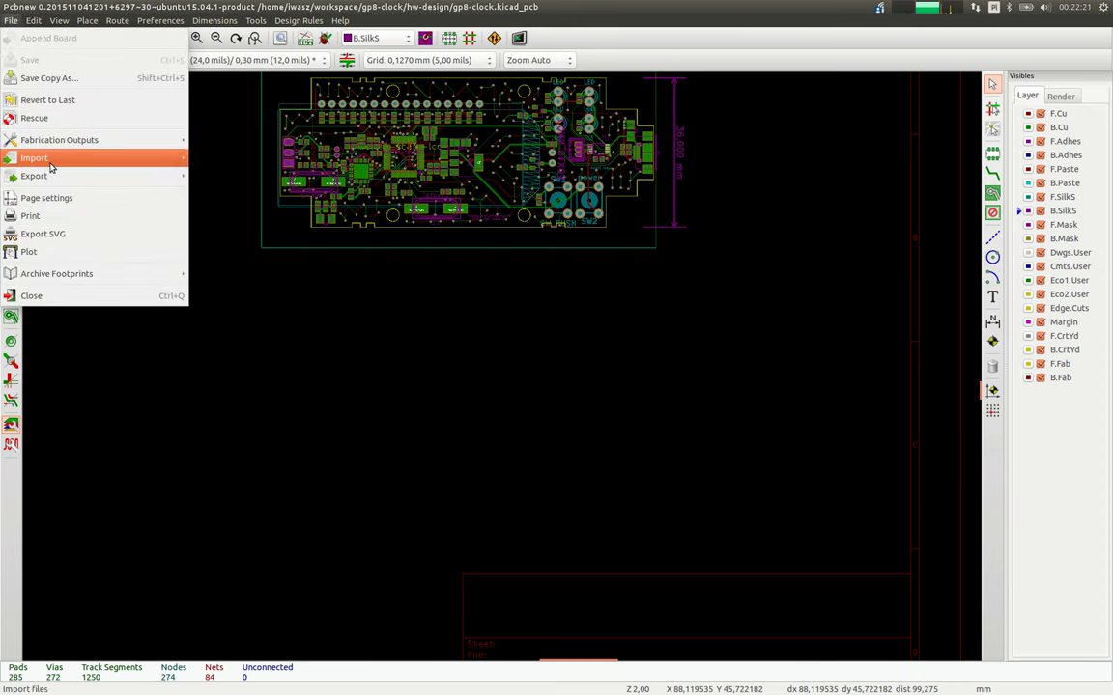
{"action": "left_click", "coordinate": [276, 179]}
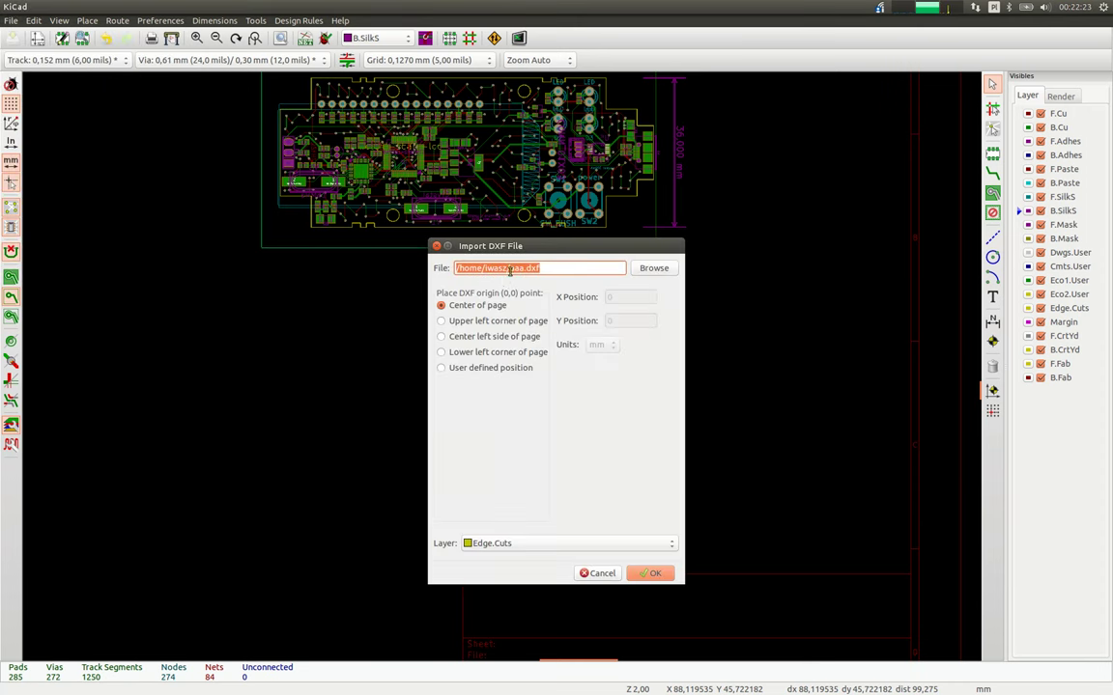
{"action": "left_click", "coordinate": [649, 574]}
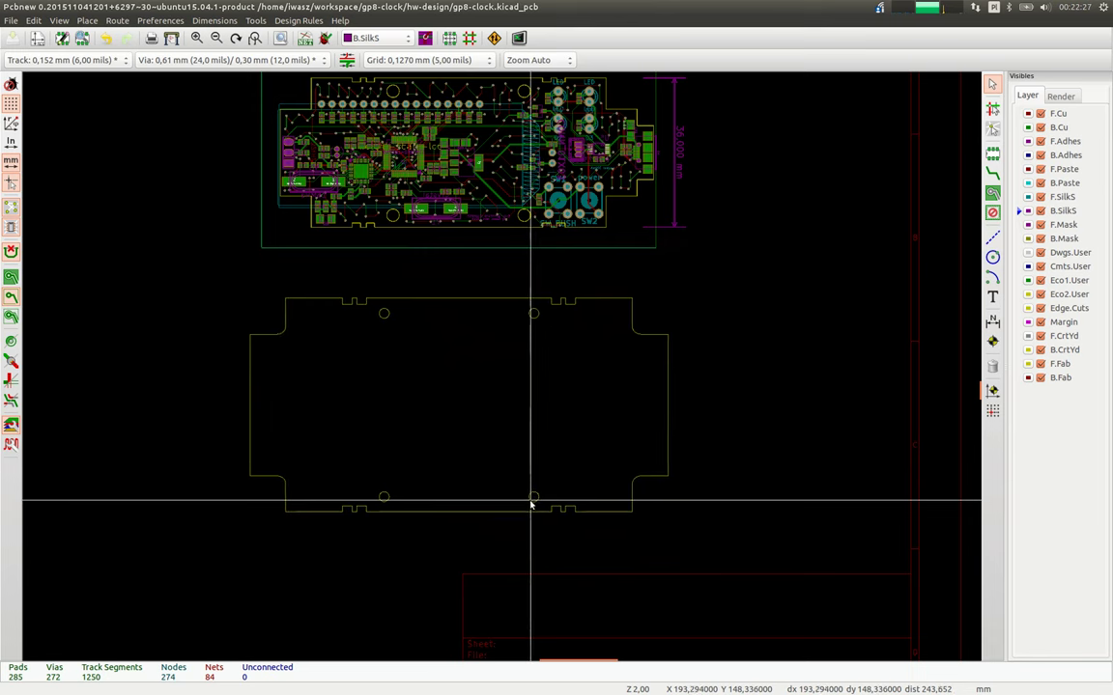
Switch Pcbnew to the Legacy canvas (F9) and zoom to the board.
{"action": "scroll", "coordinate": [539, 431], "scroll_direction": "up", "scroll_amount": 1}
{"action": "scroll", "coordinate": [603, 435], "scroll_direction": "up", "scroll_amount": 2}
{"action": "scroll", "coordinate": [502, 370], "scroll_direction": "down", "scroll_amount": 3}
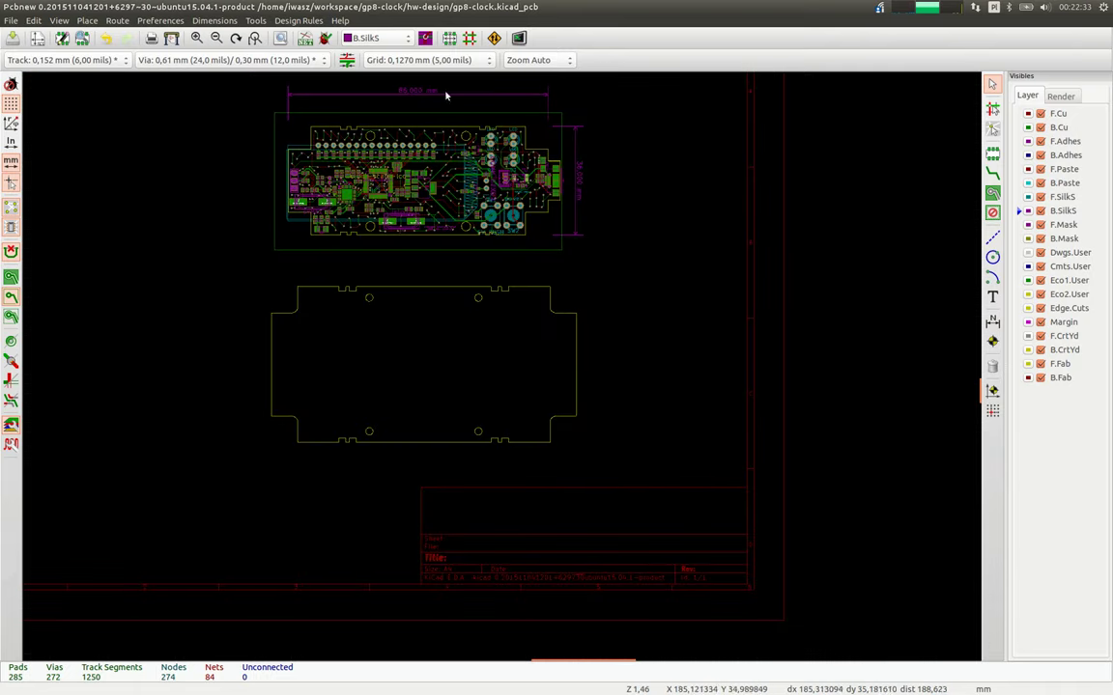
{"action": "scroll", "coordinate": [445, 95], "scroll_direction": "up", "scroll_amount": 1}
{"action": "scroll", "coordinate": [463, 403], "scroll_direction": "up", "scroll_amount": 3}
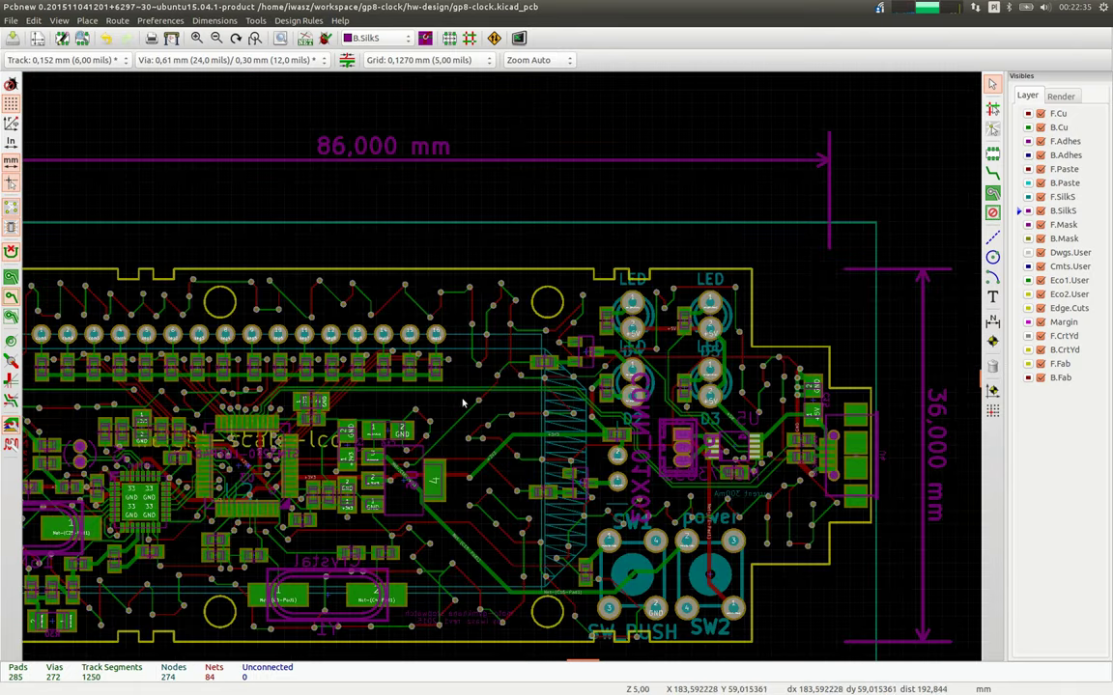
{"action": "scroll", "coordinate": [462, 403], "scroll_direction": "down", "scroll_amount": 2}
{"action": "scroll", "coordinate": [432, 375], "scroll_direction": "up", "scroll_amount": 1}
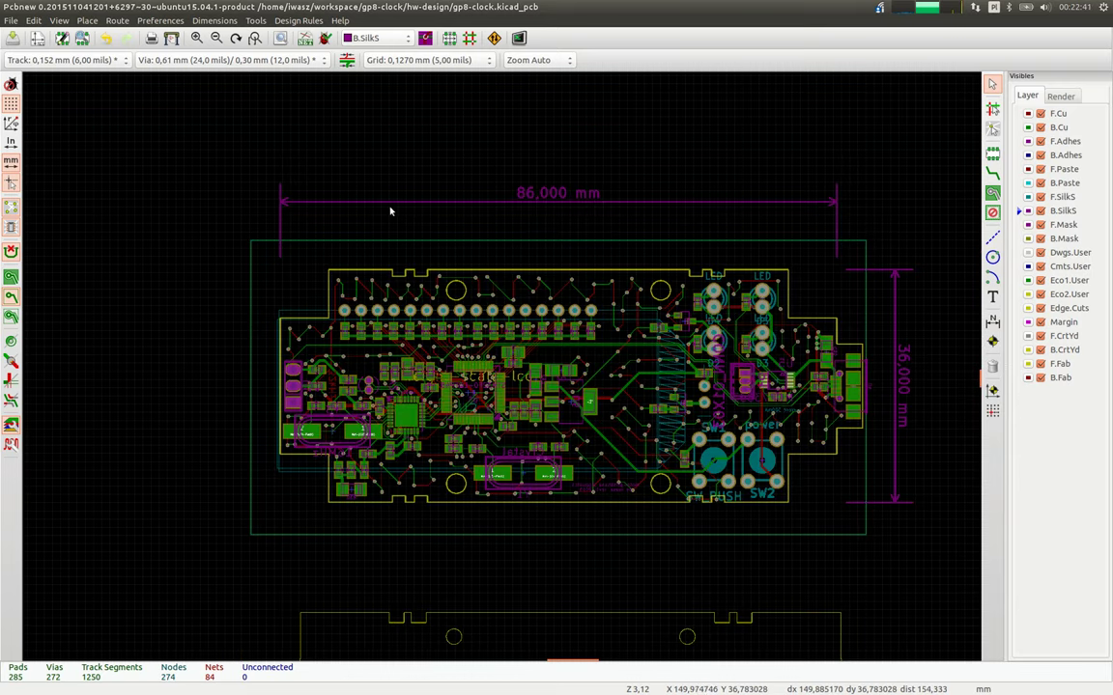
{"action": "key", "text": "F9"}
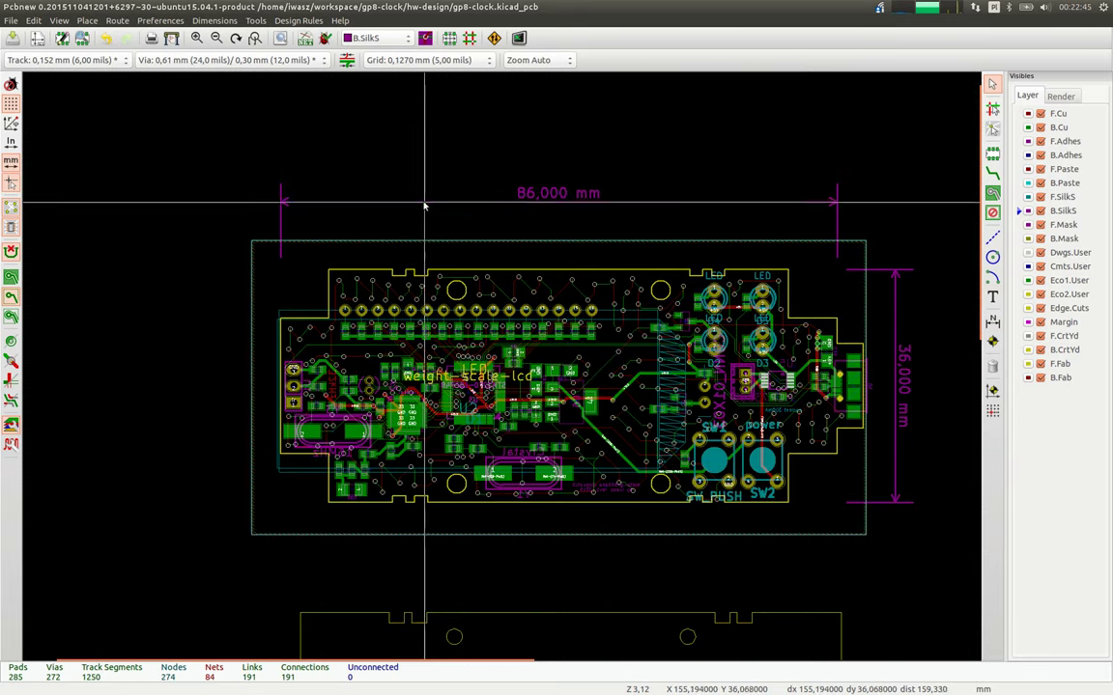
{"action": "scroll", "coordinate": [423, 205], "scroll_direction": "up", "scroll_amount": 2}
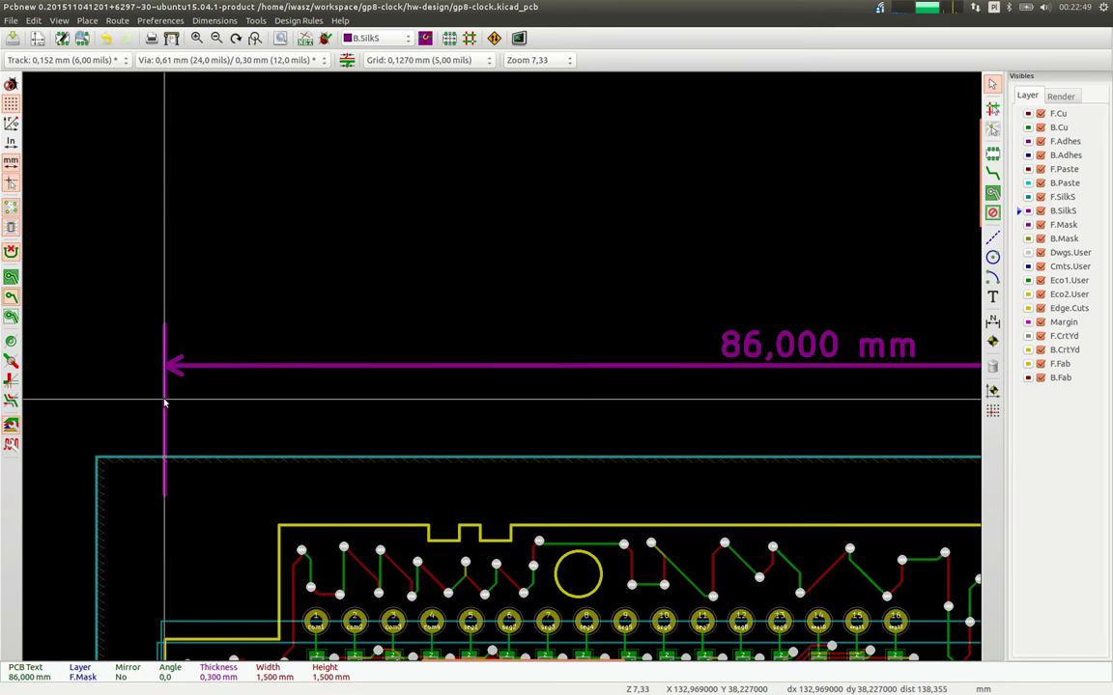
Select the board dimensions and delete the 36 mm one at the right edge.
{"action": "left_click", "coordinate": [166, 404]}
{"action": "scroll", "coordinate": [427, 389], "scroll_direction": "down", "scroll_amount": 2}
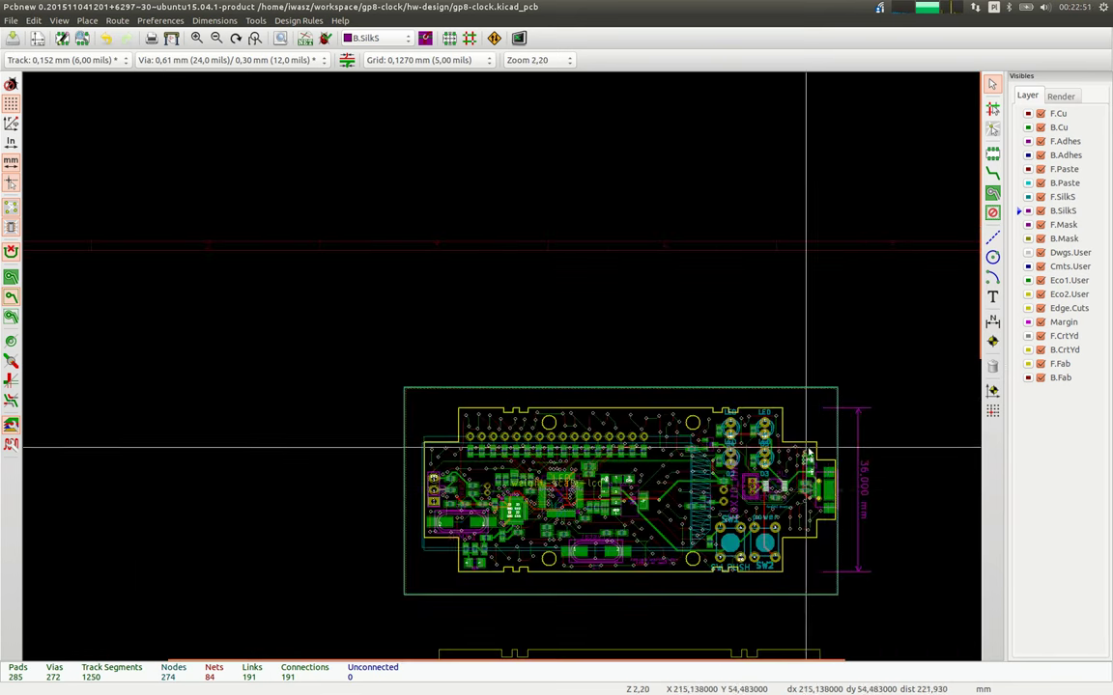
{"action": "scroll", "coordinate": [808, 527], "scroll_direction": "up", "scroll_amount": 2}
{"action": "key", "text": "Delete"}
{"action": "scroll", "coordinate": [540, 365], "scroll_direction": "down", "scroll_amount": 3}
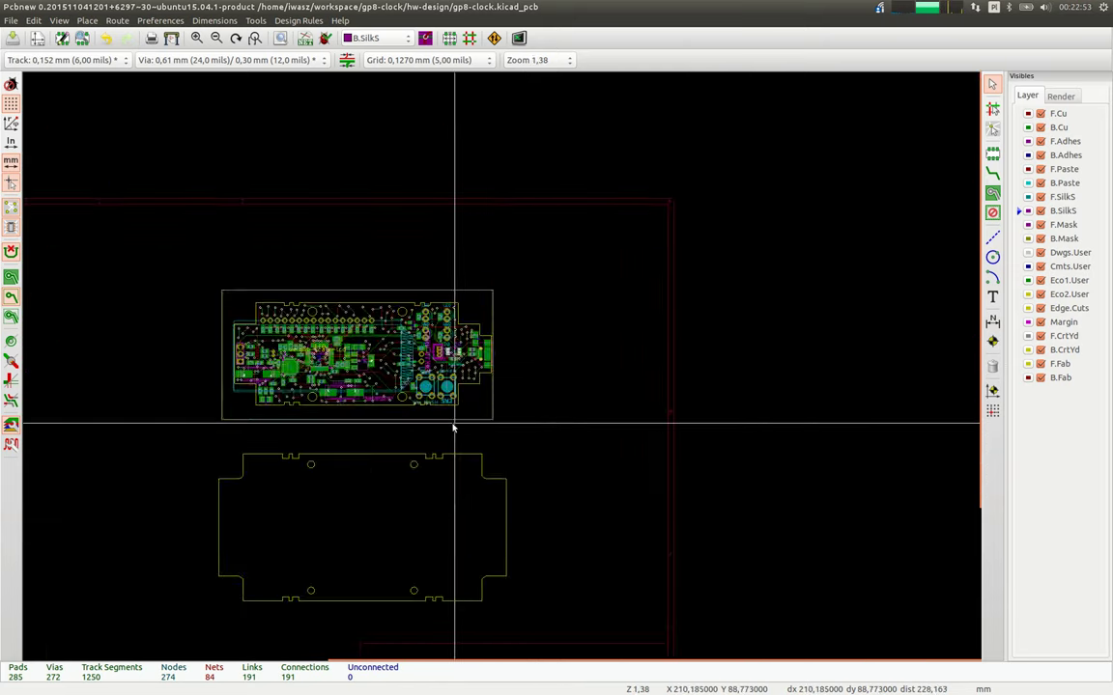
{"action": "scroll", "coordinate": [471, 405], "scroll_direction": "up", "scroll_amount": 2}
Pick the B.Cu GND zone outline below the board, then cancel the selection.
{"action": "left_click", "coordinate": [404, 347]}
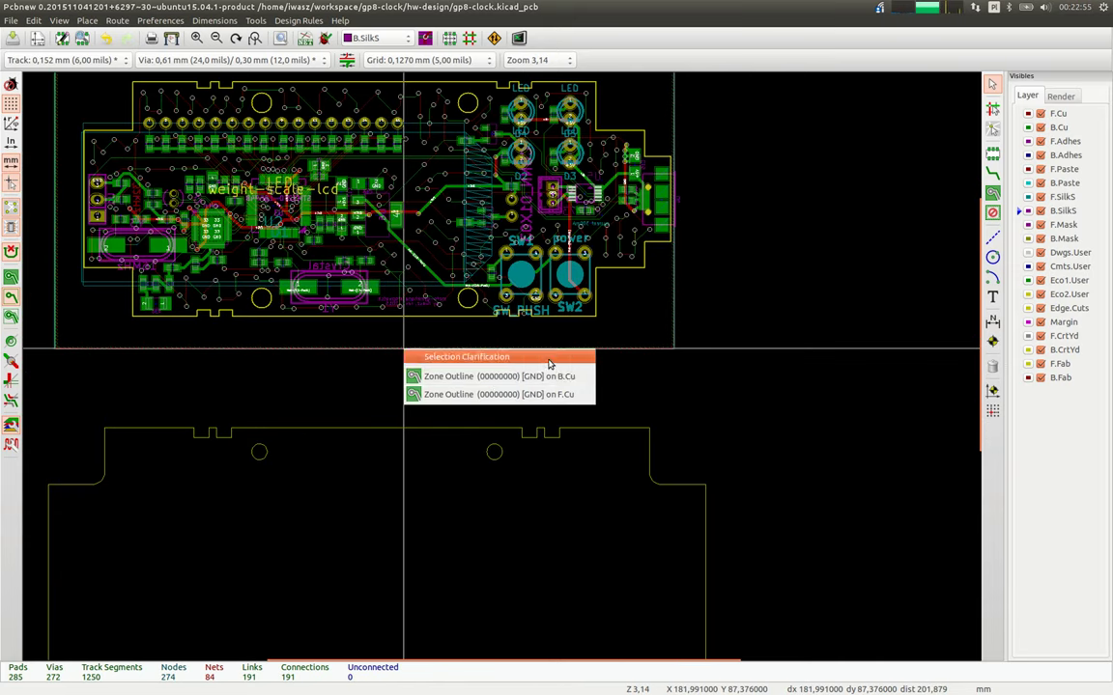
{"action": "left_click", "coordinate": [453, 375]}
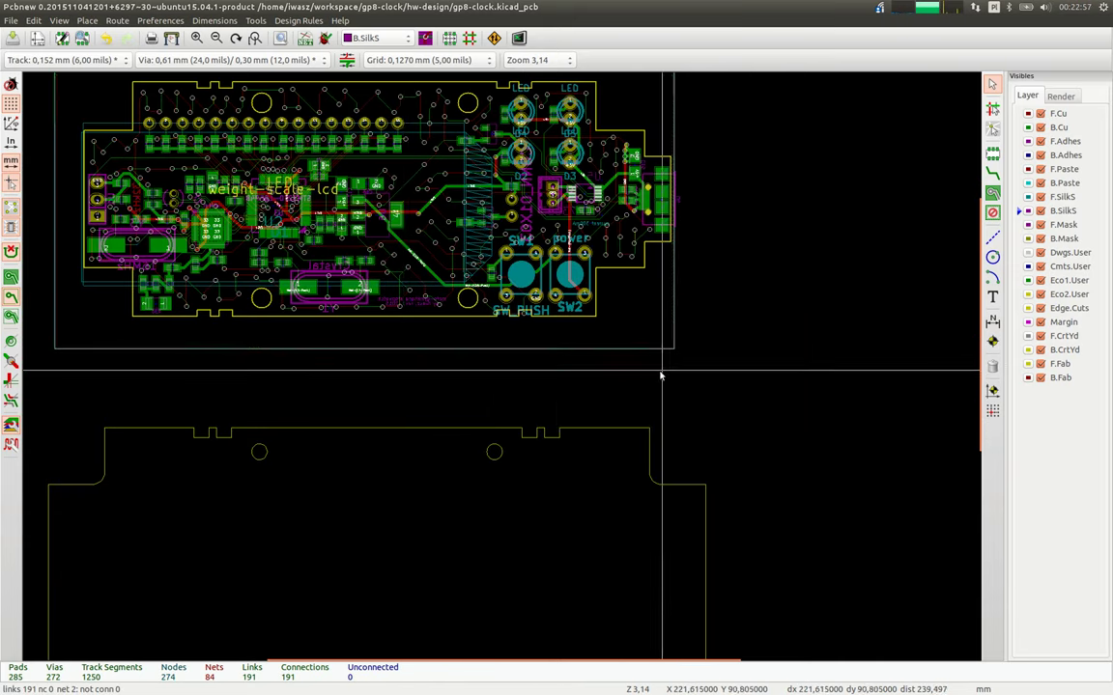
{"action": "scroll", "coordinate": [510, 396], "scroll_direction": "up", "scroll_amount": 3}
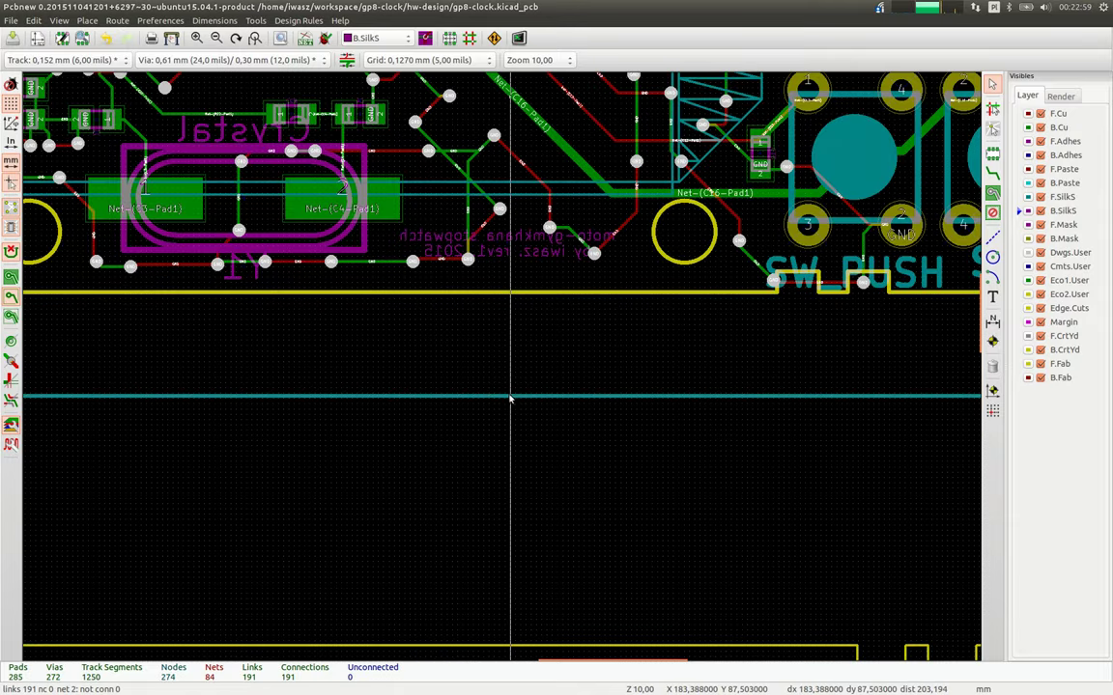
{"action": "scroll", "coordinate": [546, 406], "scroll_direction": "down", "scroll_amount": 2}
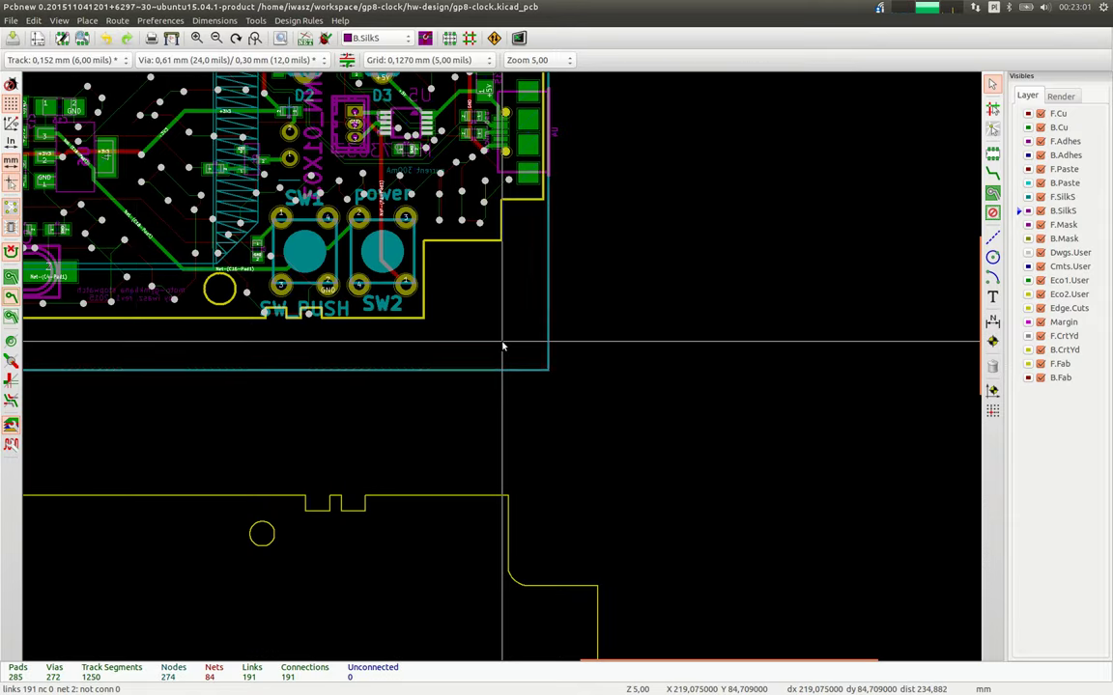
{"action": "scroll", "coordinate": [234, 294], "scroll_direction": "down", "scroll_amount": 1}
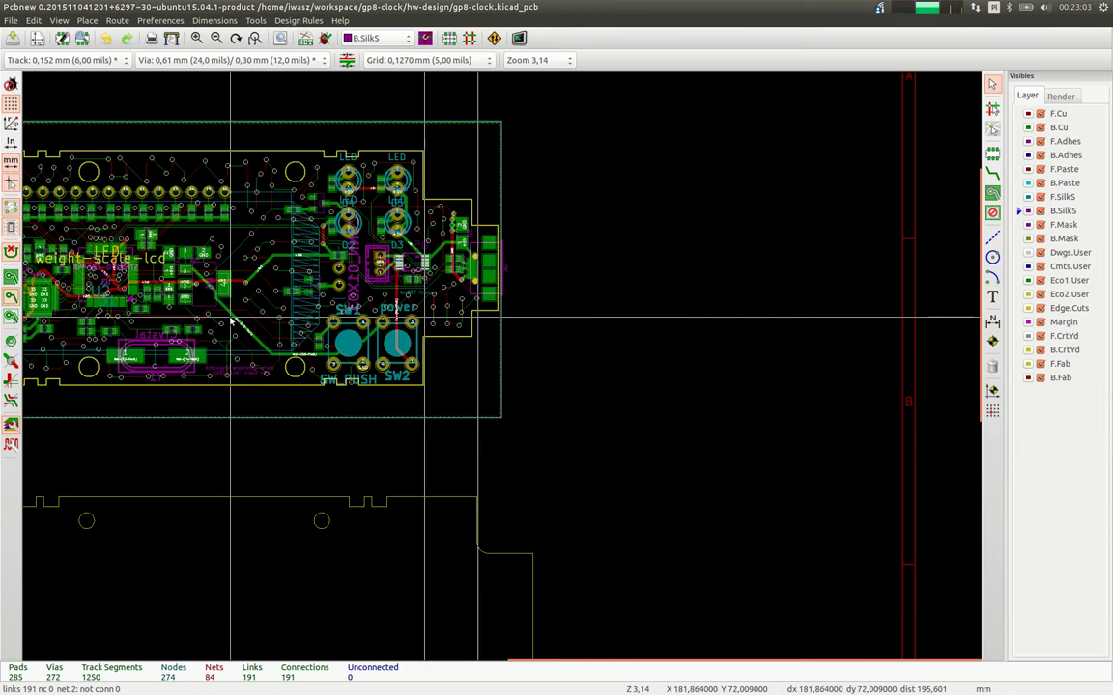
{"action": "scroll", "coordinate": [503, 370], "scroll_direction": "down", "scroll_amount": 2}
{"action": "key", "text": "Escape"}
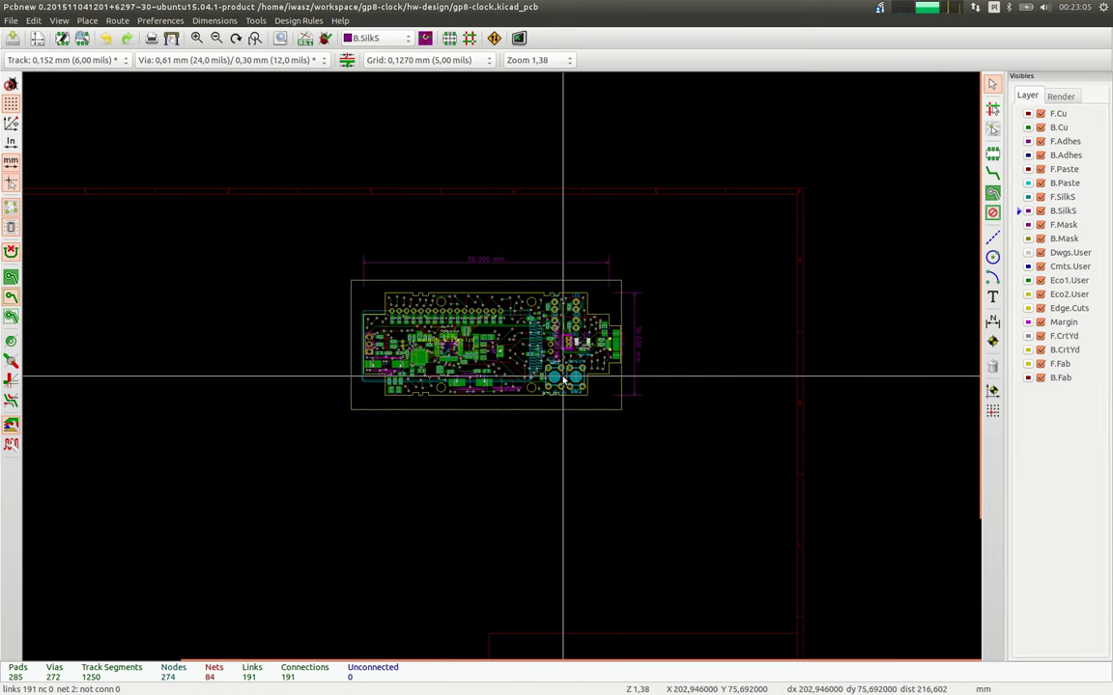
Delete the 36,000 mm dimension.
{"action": "scroll", "coordinate": [631, 348], "scroll_direction": "up", "scroll_amount": 3}
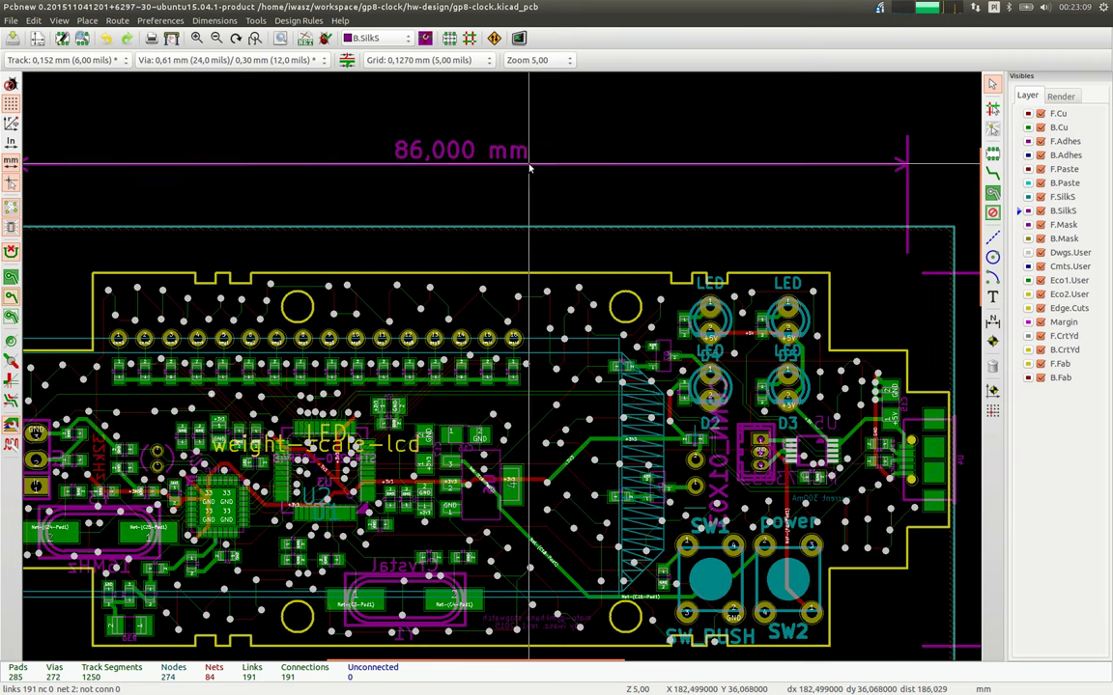
{"action": "scroll", "coordinate": [541, 386], "scroll_direction": "down", "scroll_amount": 2}
{"action": "scroll", "coordinate": [537, 468], "scroll_direction": "up", "scroll_amount": 3}
{"action": "key", "text": "Delete"}
{"action": "scroll", "coordinate": [504, 330], "scroll_direction": "down", "scroll_amount": 1}
{"action": "scroll", "coordinate": [471, 405], "scroll_direction": "up", "scroll_amount": 1}
Delete the old outline segments at the lower-right corner and near the top-left.
{"action": "key", "text": "Delete"}
{"action": "key", "text": "Delete"}
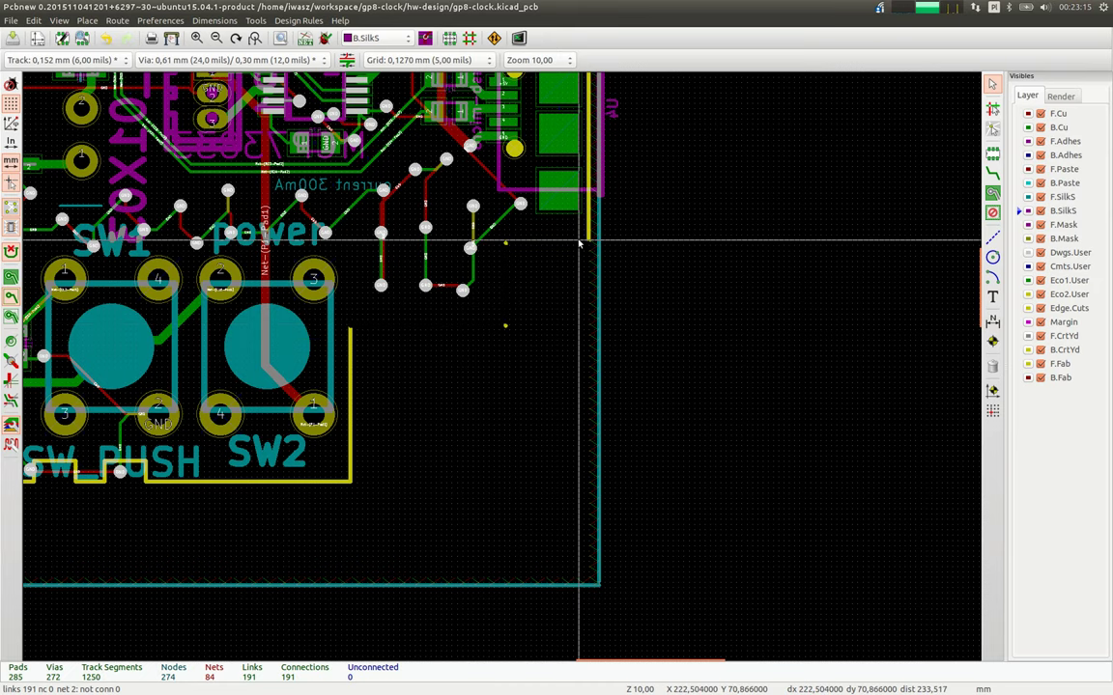
{"action": "scroll", "coordinate": [425, 488], "scroll_direction": "down", "scroll_amount": 1}
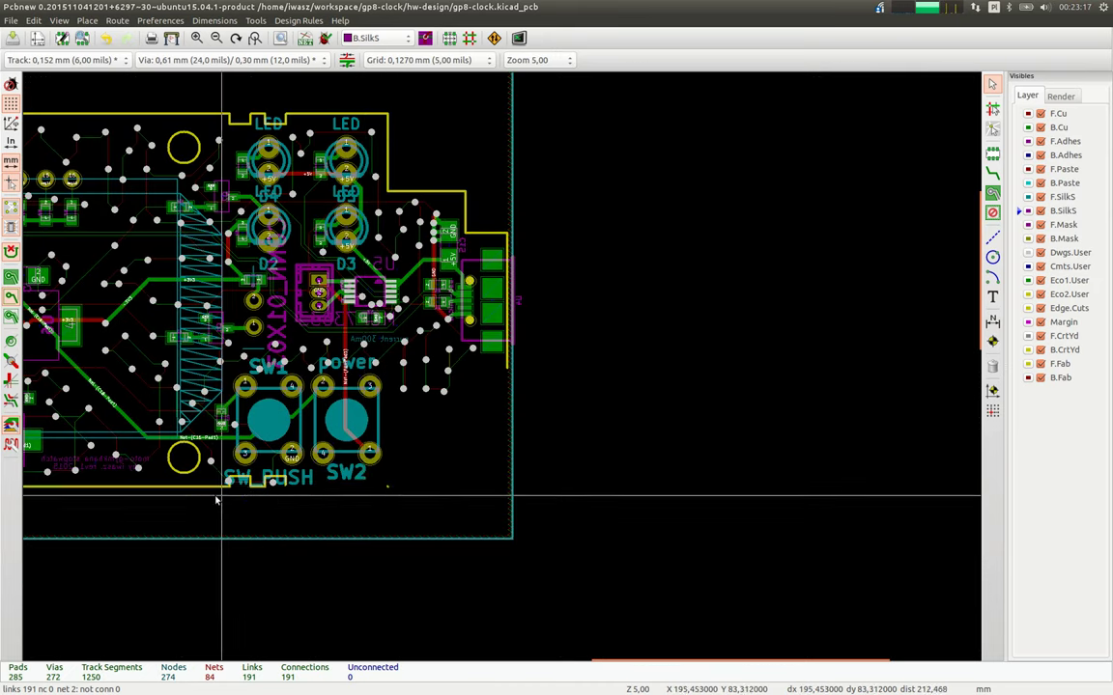
{"action": "scroll", "coordinate": [216, 497], "scroll_direction": "up", "scroll_amount": 2}
{"action": "scroll", "coordinate": [434, 355], "scroll_direction": "down", "scroll_amount": 1}
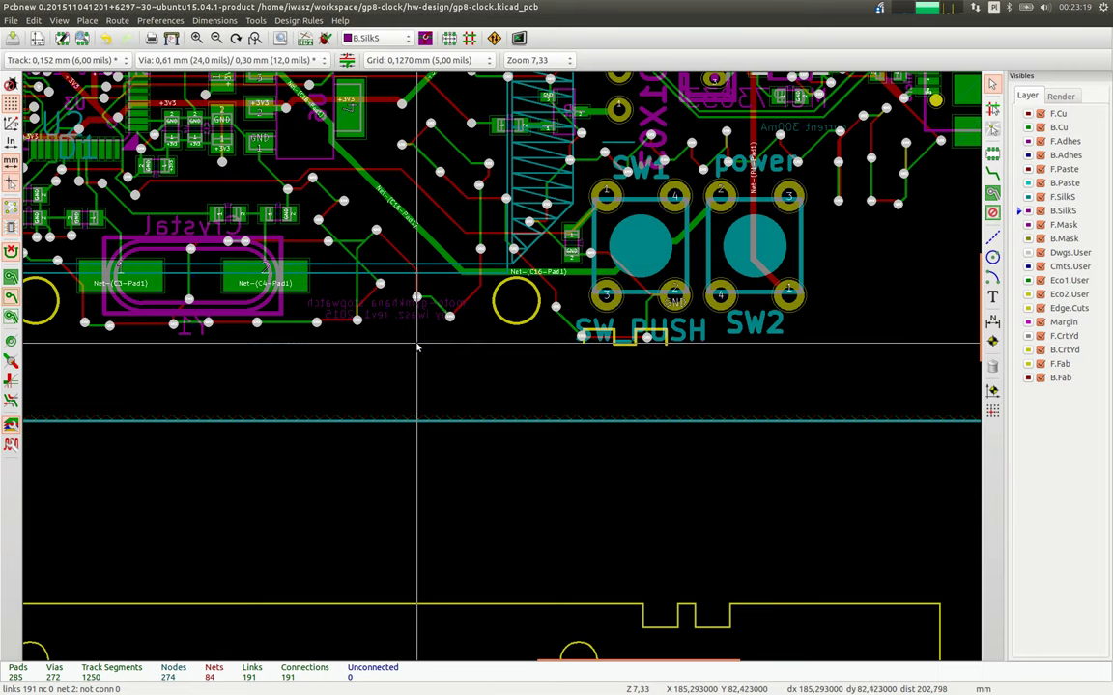
{"action": "scroll", "coordinate": [417, 347], "scroll_direction": "down", "scroll_amount": 2}
{"action": "scroll", "coordinate": [209, 310], "scroll_direction": "up", "scroll_amount": 2}
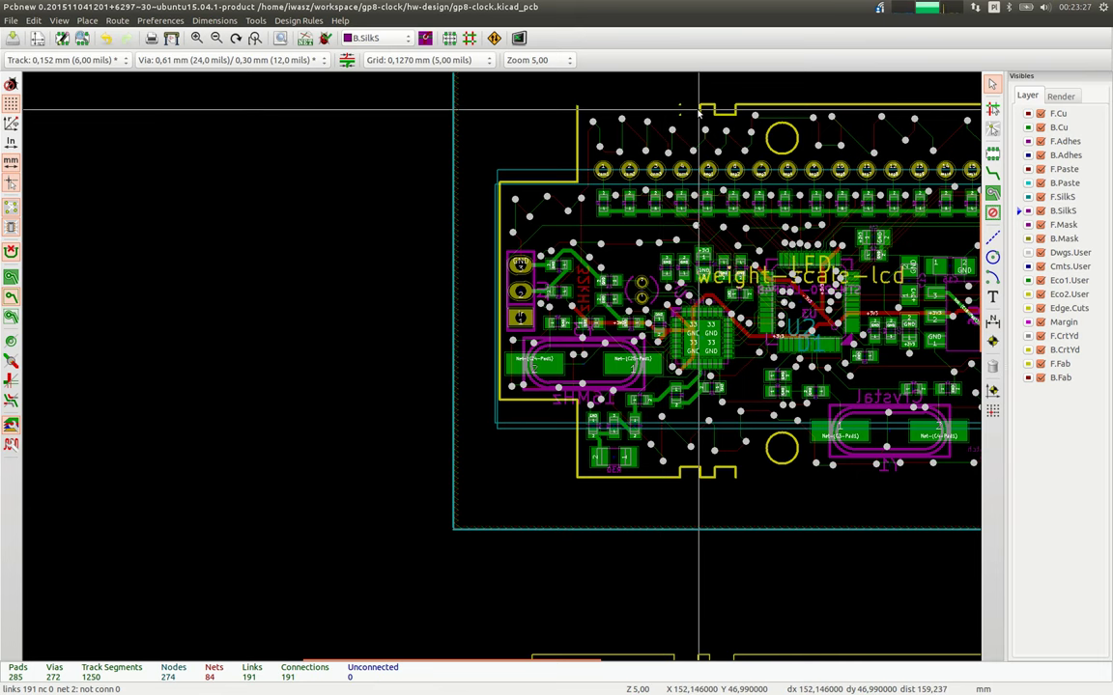
{"action": "scroll", "coordinate": [700, 113], "scroll_direction": "up", "scroll_amount": 5}
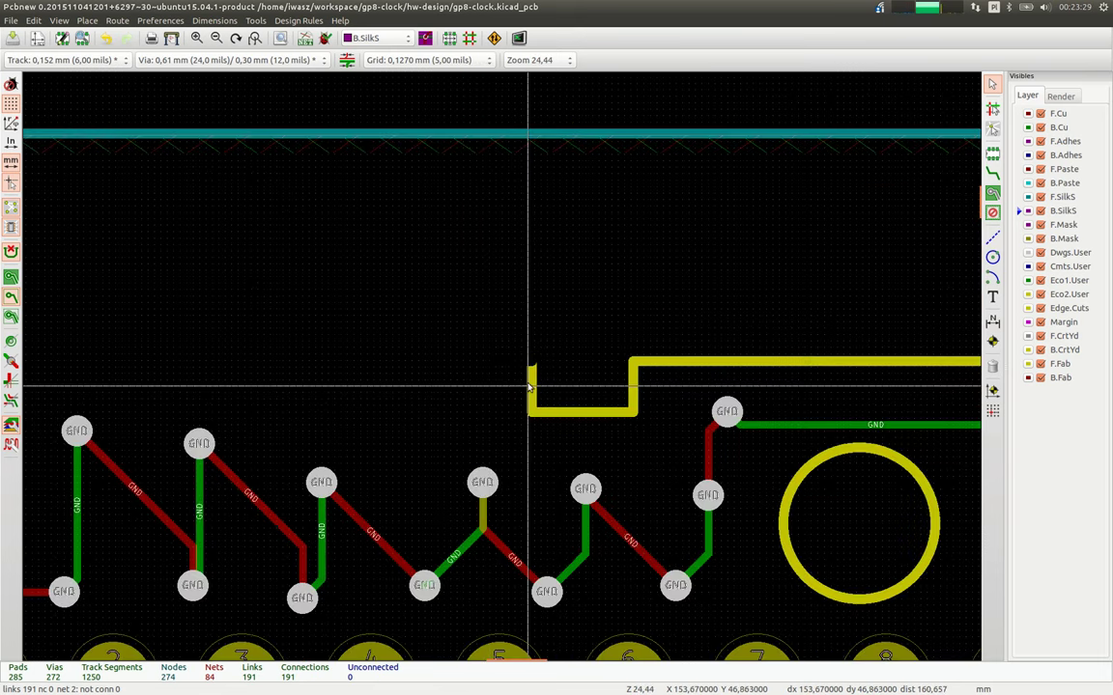
{"action": "key", "text": "Delete"}
{"action": "key", "text": "Delete"}
{"action": "key", "text": "Delete"}
{"action": "scroll", "coordinate": [258, 400], "scroll_direction": "down", "scroll_amount": 5}
{"action": "scroll", "coordinate": [504, 368], "scroll_direction": "up", "scroll_amount": 5}
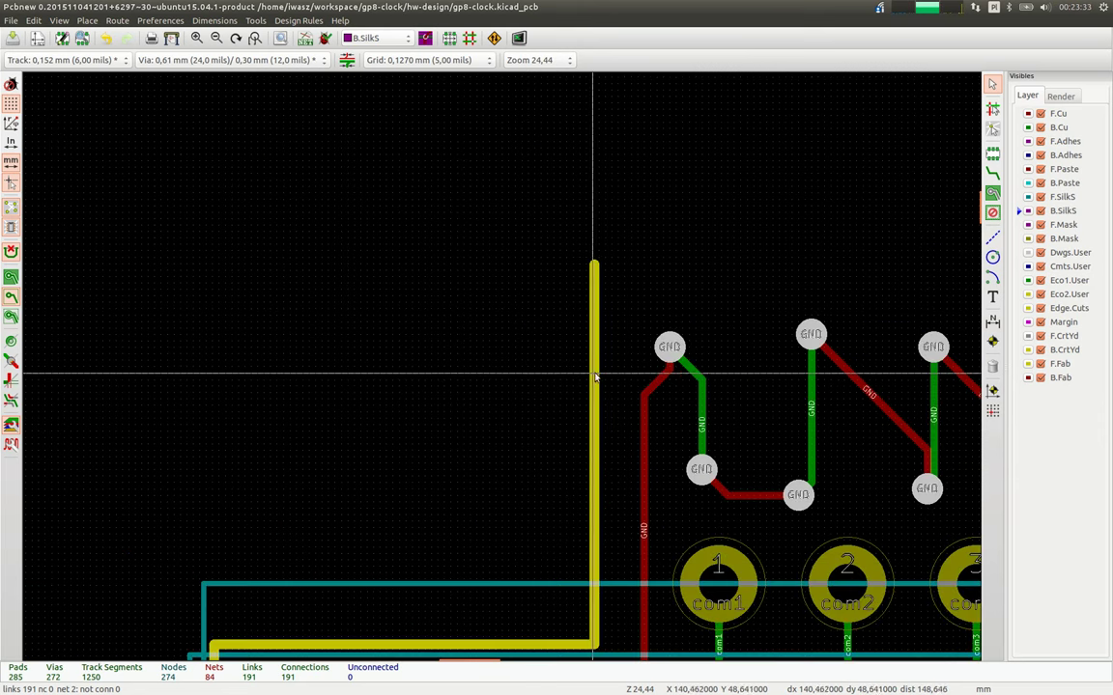
{"action": "scroll", "coordinate": [485, 381], "scroll_direction": "down", "scroll_amount": 5}
{"action": "scroll", "coordinate": [485, 382], "scroll_direction": "up", "scroll_amount": 3}
{"action": "scroll", "coordinate": [501, 372], "scroll_direction": "up", "scroll_amount": 3}
Try deleting an old outline line, keeping footprint U2 when asked.
{"action": "key", "text": "Delete"}
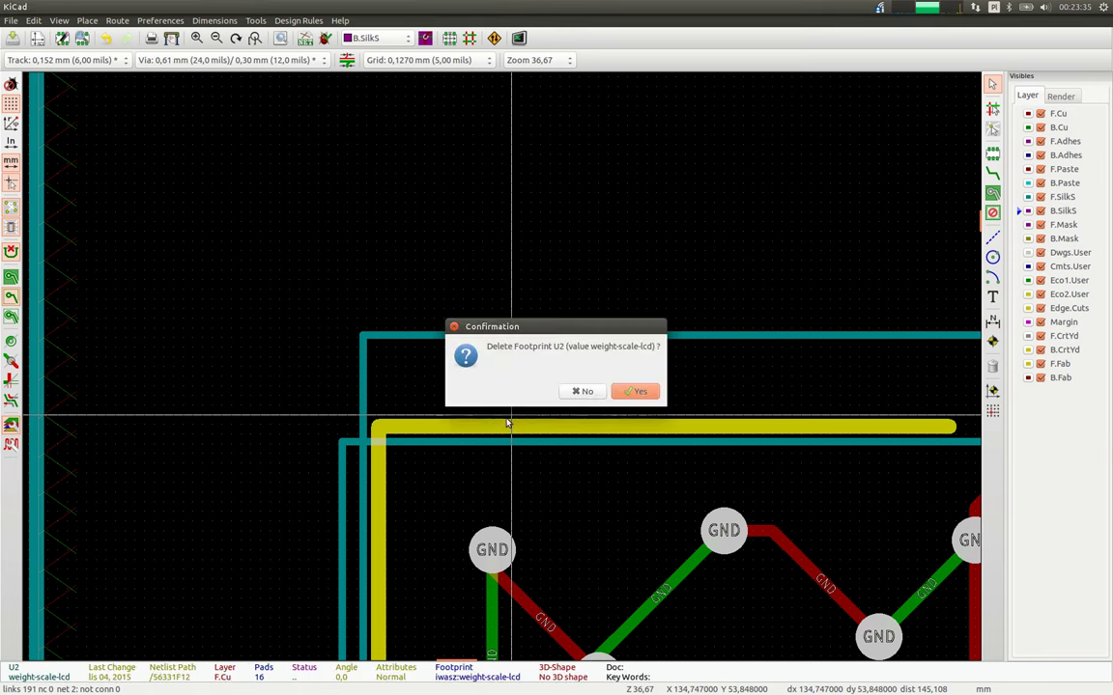
{"action": "left_click", "coordinate": [592, 392]}
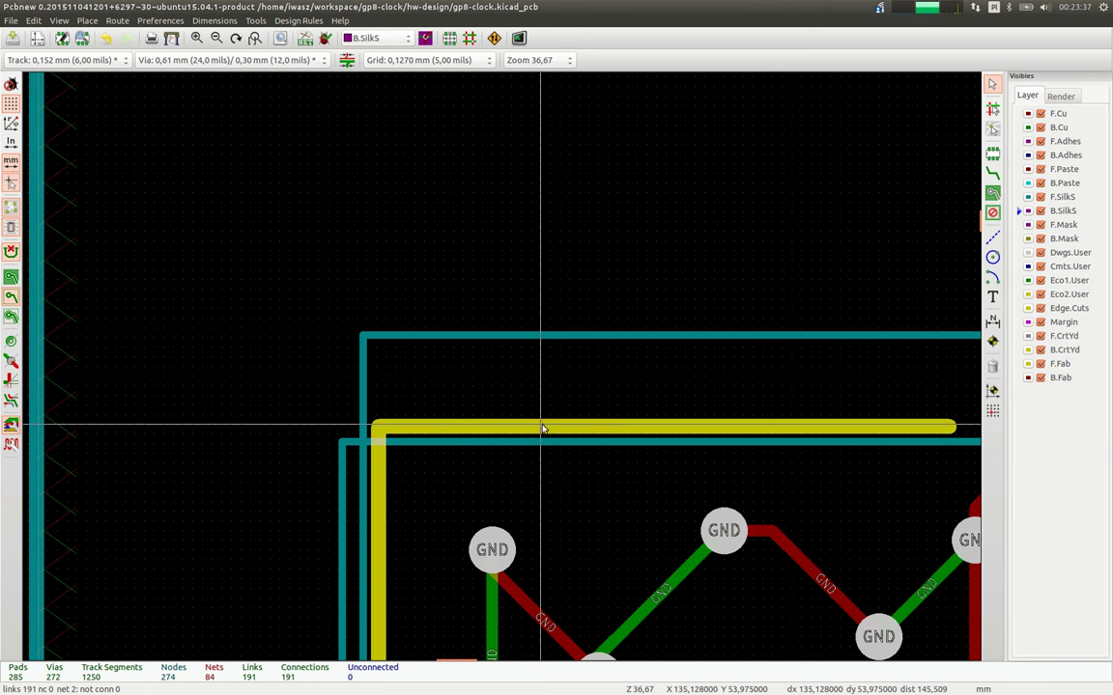
{"action": "left_click", "coordinate": [542, 429]}
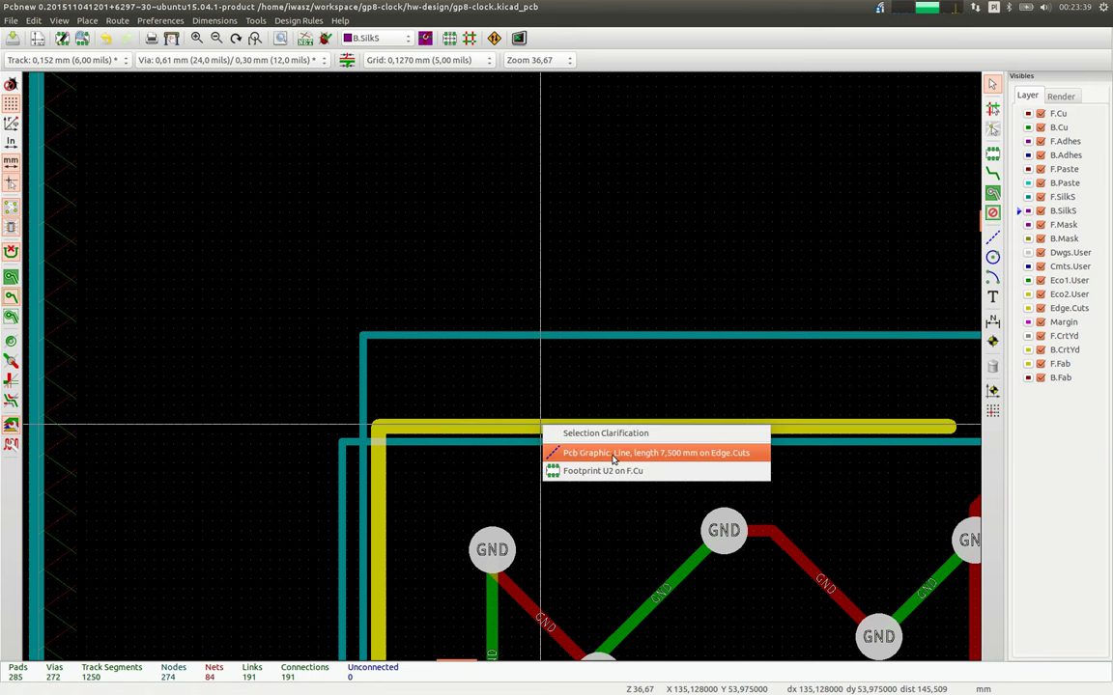
{"action": "scroll", "coordinate": [671, 461], "scroll_direction": "down", "scroll_amount": 1}
{"action": "scroll", "coordinate": [513, 378], "scroll_direction": "up", "scroll_amount": 2}
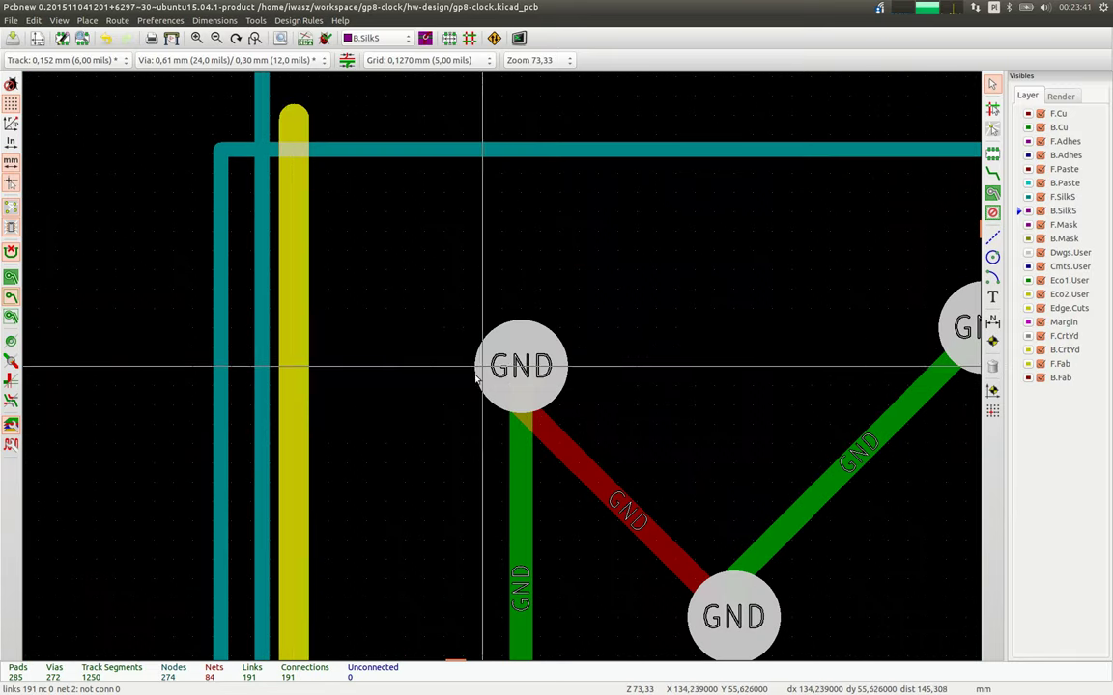
{"action": "left_click", "coordinate": [298, 398]}
{"action": "left_click", "coordinate": [340, 424]}
Pick the Edge.Cuts line from the overlapping items and delete the old horizontal outline line.
{"action": "scroll", "coordinate": [367, 367], "scroll_direction": "down", "scroll_amount": 1}
{"action": "scroll", "coordinate": [526, 467], "scroll_direction": "down", "scroll_amount": 1}
{"action": "scroll", "coordinate": [343, 471], "scroll_direction": "up", "scroll_amount": 2}
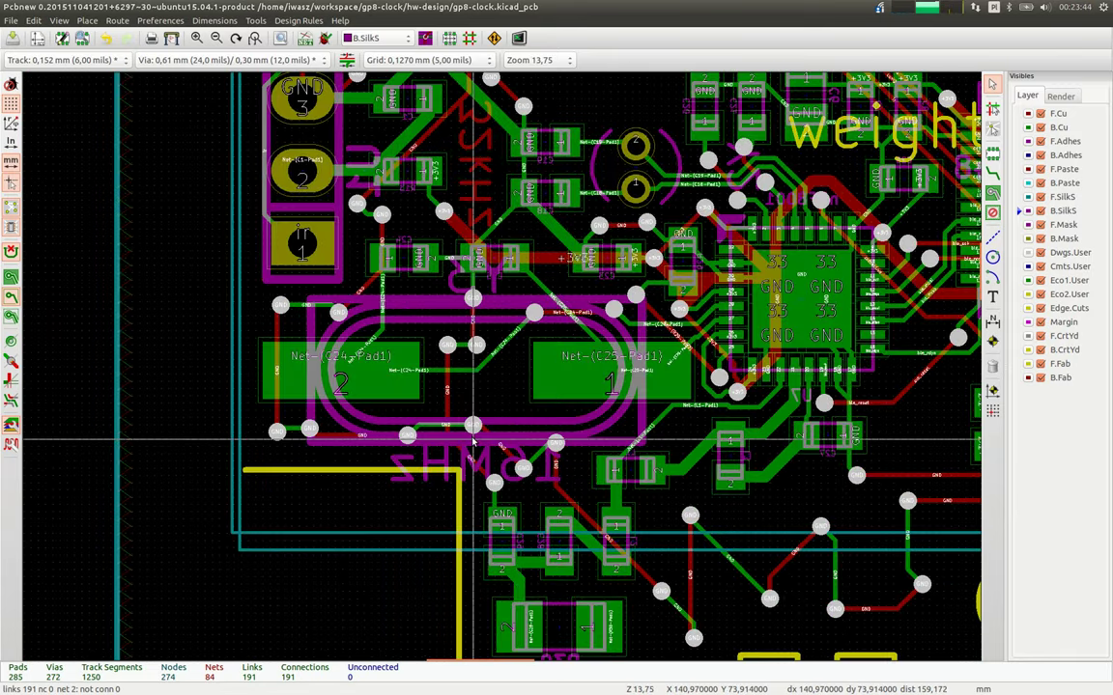
{"action": "left_click", "coordinate": [329, 473]}
{"action": "left_click", "coordinate": [385, 497]}
{"action": "key", "text": "Delete"}
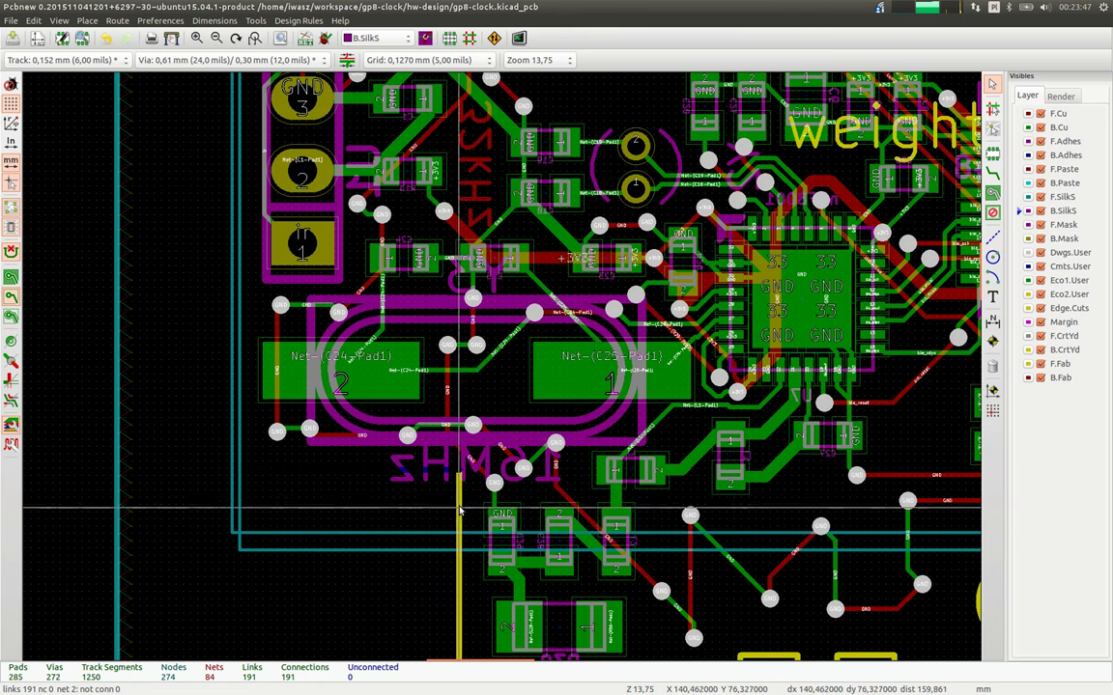
{"action": "left_click", "coordinate": [458, 512]}
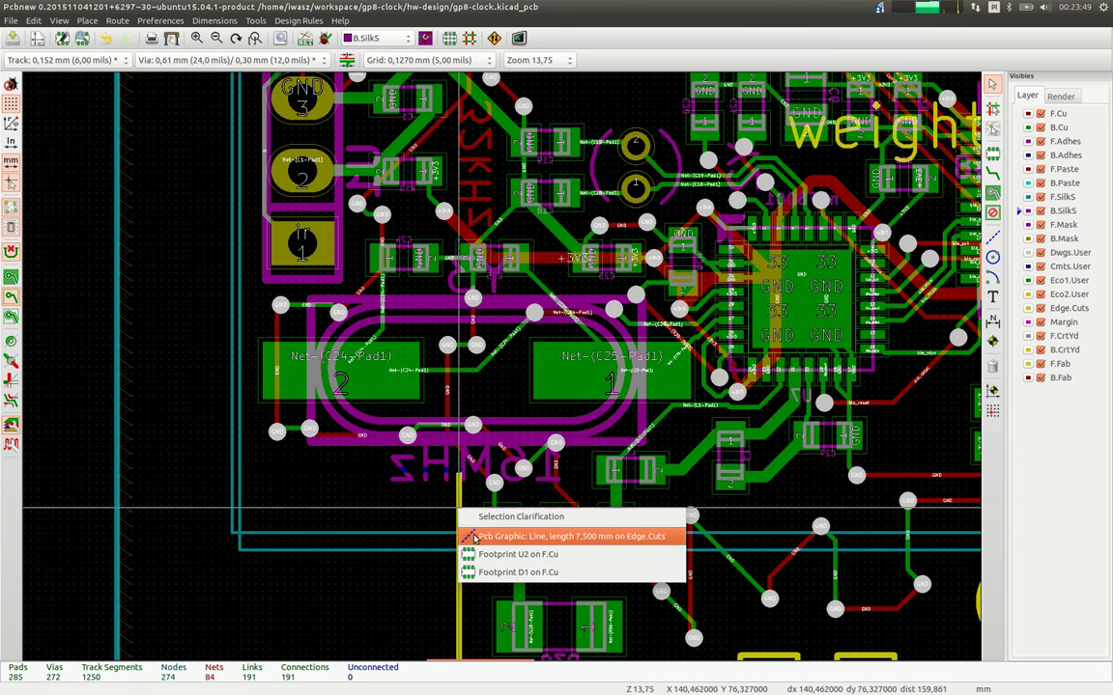
{"action": "key", "text": "Escape"}
Delete the long old outline line near R30 and the first bump's segments.
{"action": "scroll", "coordinate": [563, 464], "scroll_direction": "down", "scroll_amount": 4}
{"action": "scroll", "coordinate": [563, 465], "scroll_direction": "up", "scroll_amount": 4}
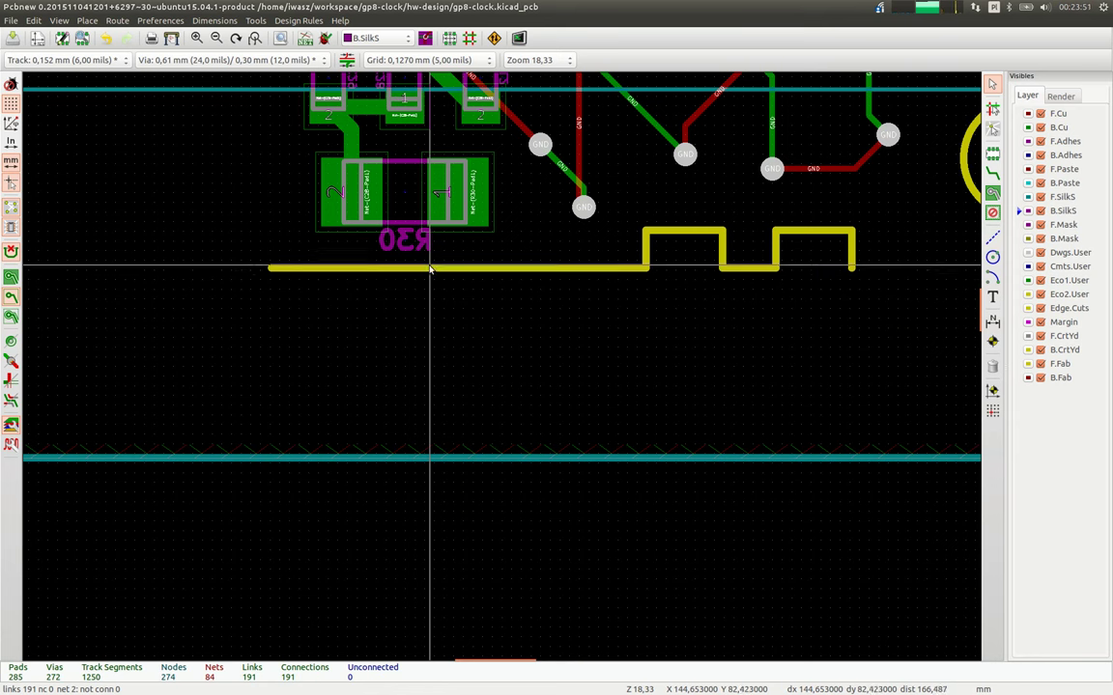
{"action": "key", "text": "Delete"}
{"action": "key", "text": "Delete"}
{"action": "key", "text": "Delete"}
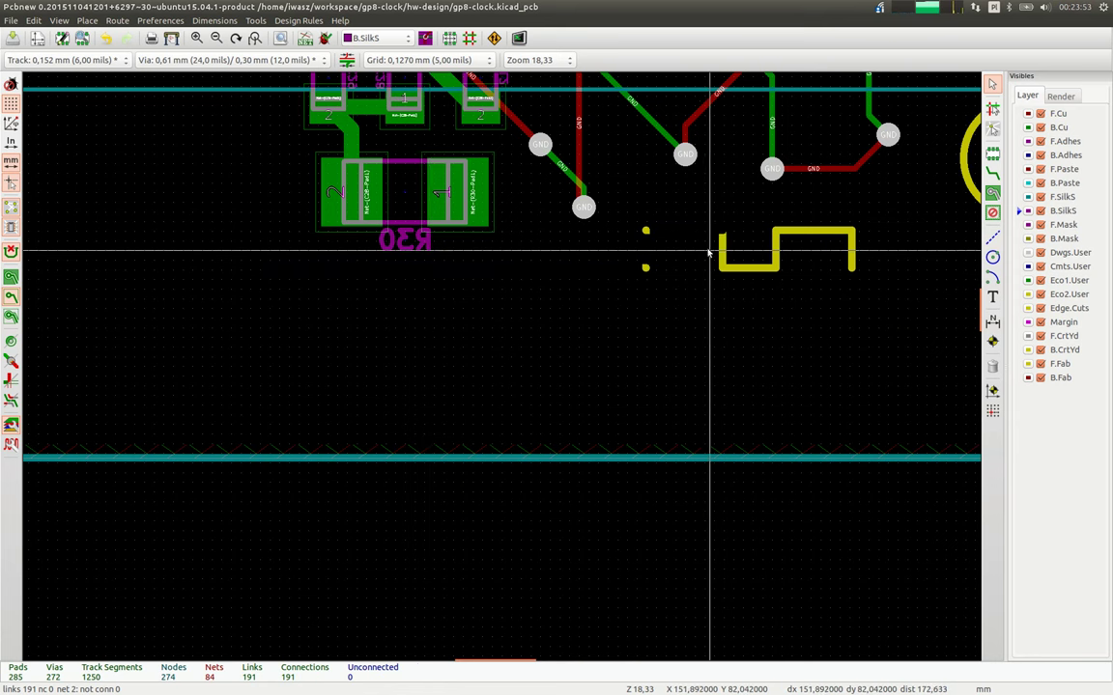
{"action": "key", "text": "Delete"}
{"action": "key", "text": "Delete"}
{"action": "key", "text": "Delete"}
{"action": "key", "text": "Delete"}
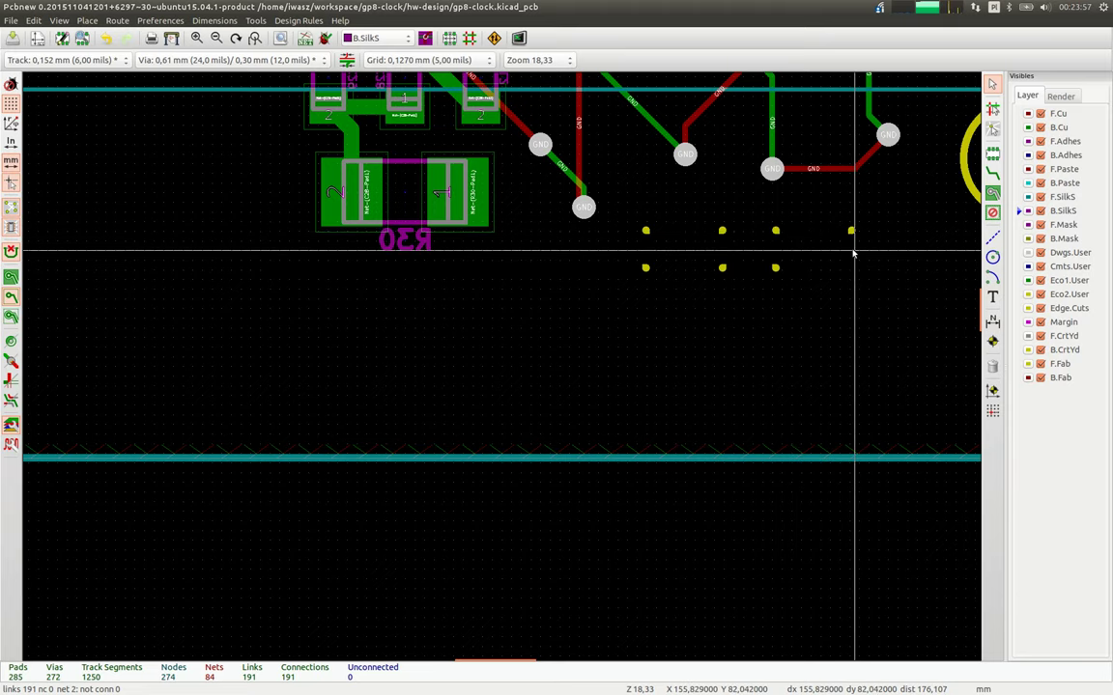
Select the old Edge.Cuts lines under SW_PUSH, including the 2 mm segments.
{"action": "scroll", "coordinate": [850, 248], "scroll_direction": "down", "scroll_amount": 2}
{"action": "scroll", "coordinate": [501, 367], "scroll_direction": "down", "scroll_amount": 3}
{"action": "scroll", "coordinate": [263, 380], "scroll_direction": "up", "scroll_amount": 4}
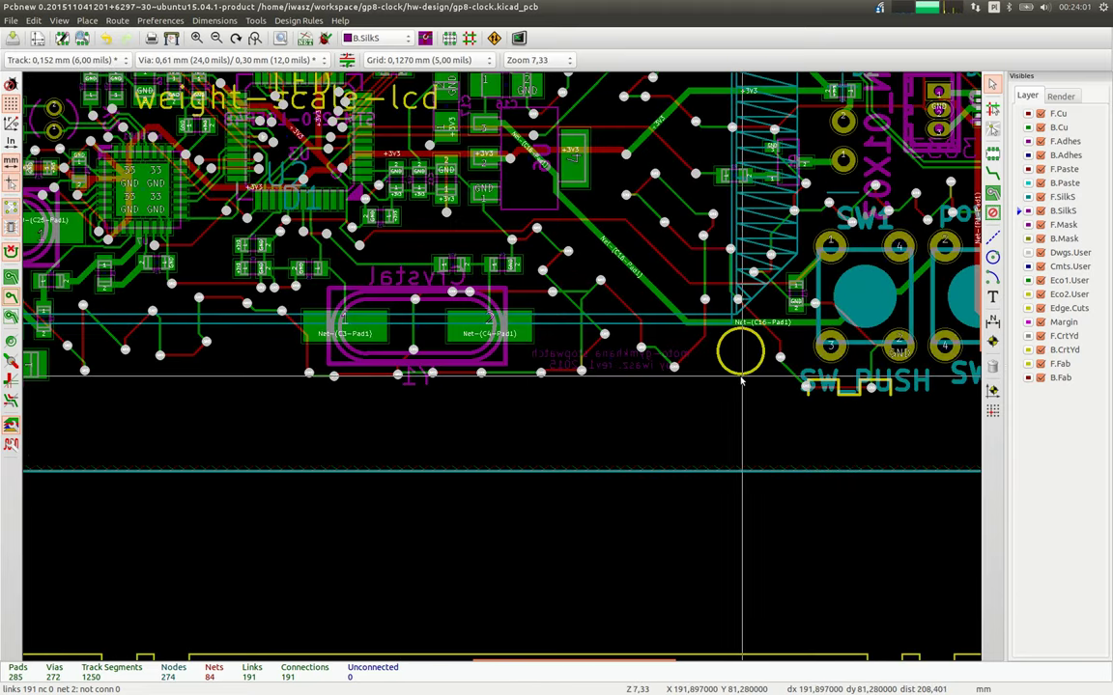
{"action": "scroll", "coordinate": [840, 410], "scroll_direction": "up", "scroll_amount": 1}
{"action": "scroll", "coordinate": [496, 367], "scroll_direction": "up", "scroll_amount": 2}
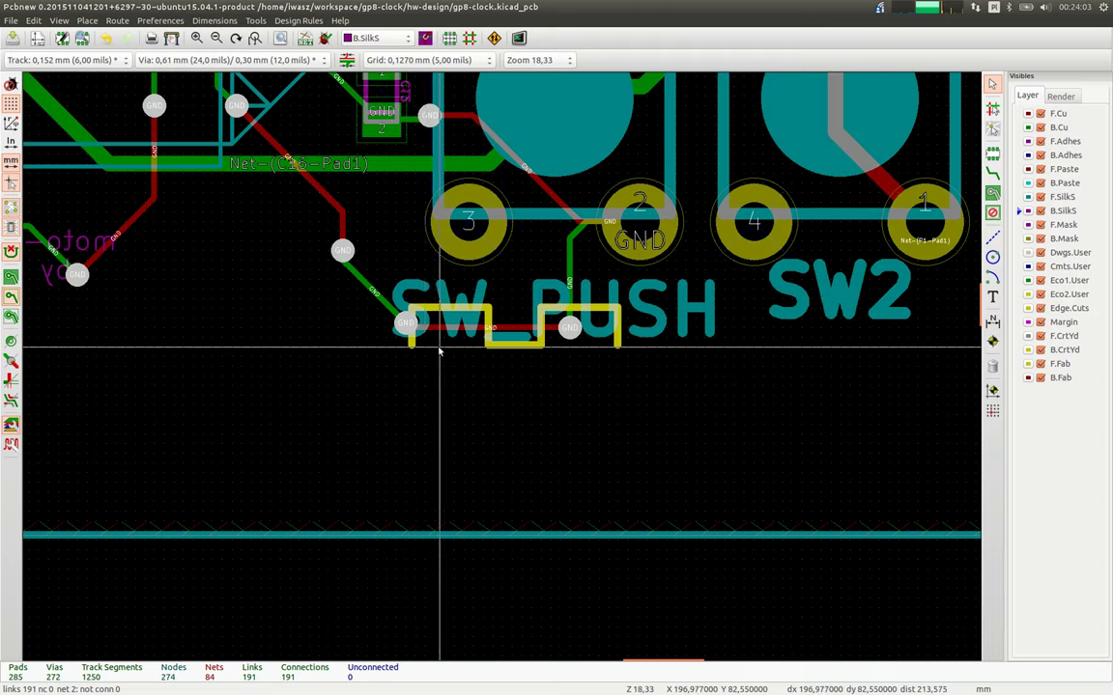
{"action": "left_click", "coordinate": [412, 348]}
{"action": "left_click", "coordinate": [463, 368]}
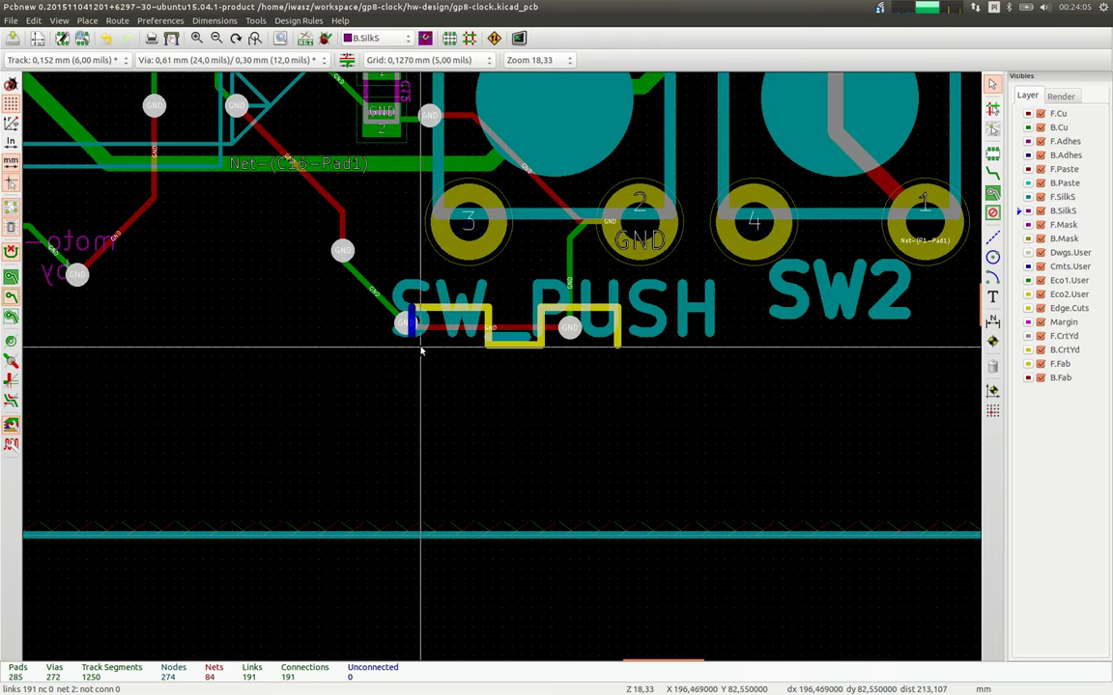
{"action": "left_click", "coordinate": [438, 311]}
{"action": "left_click", "coordinate": [454, 334]}
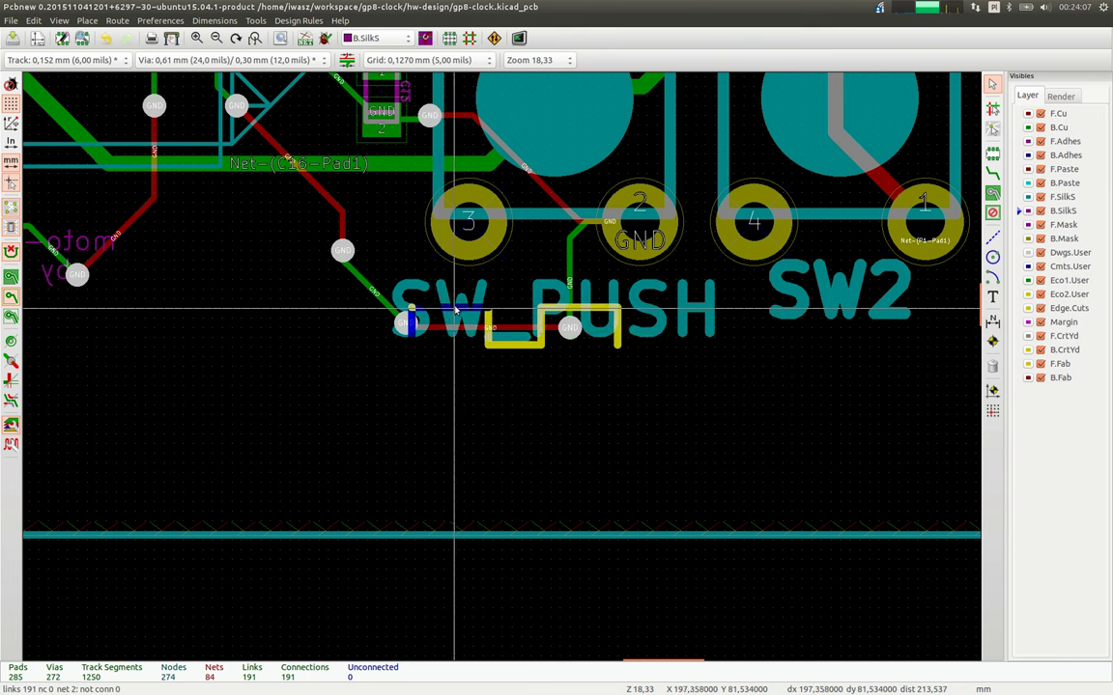
{"action": "left_click", "coordinate": [492, 339]}
{"action": "left_click", "coordinate": [521, 363]}
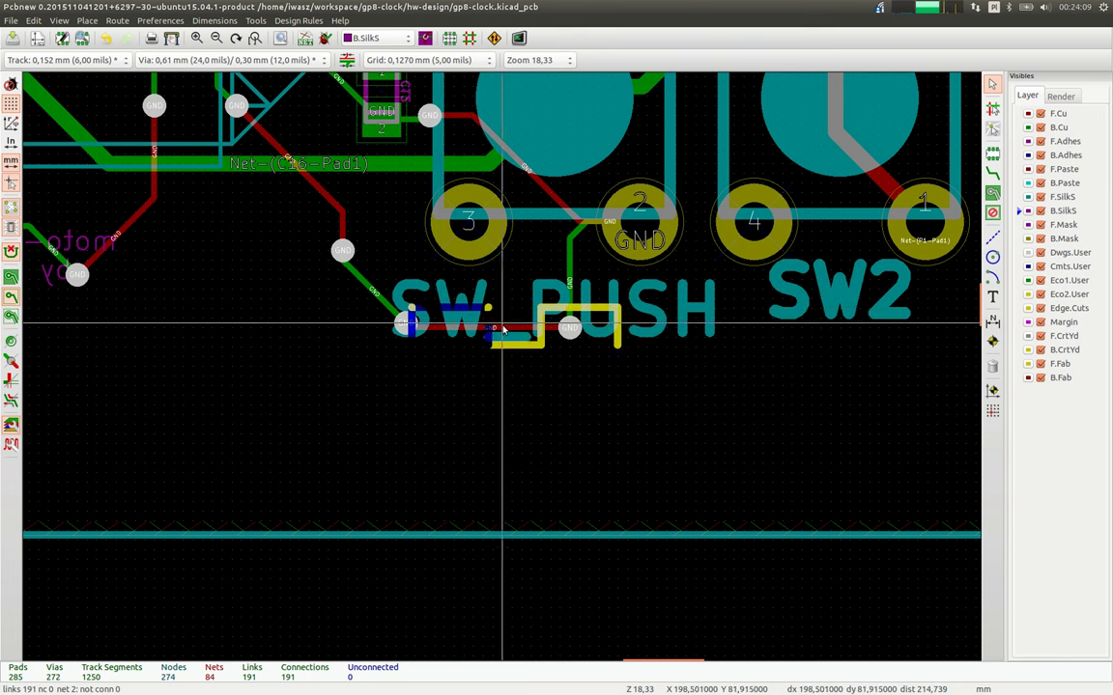
Select the remaining Edge.Cuts segments near SW_PUSH, including the 1 mm lines.
{"action": "left_click", "coordinate": [522, 349]}
{"action": "left_click", "coordinate": [537, 329]}
{"action": "left_click", "coordinate": [541, 329]}
{"action": "left_click", "coordinate": [579, 344]}
{"action": "left_click", "coordinate": [555, 310]}
{"action": "left_click", "coordinate": [580, 338]}
{"action": "left_click", "coordinate": [618, 338]}
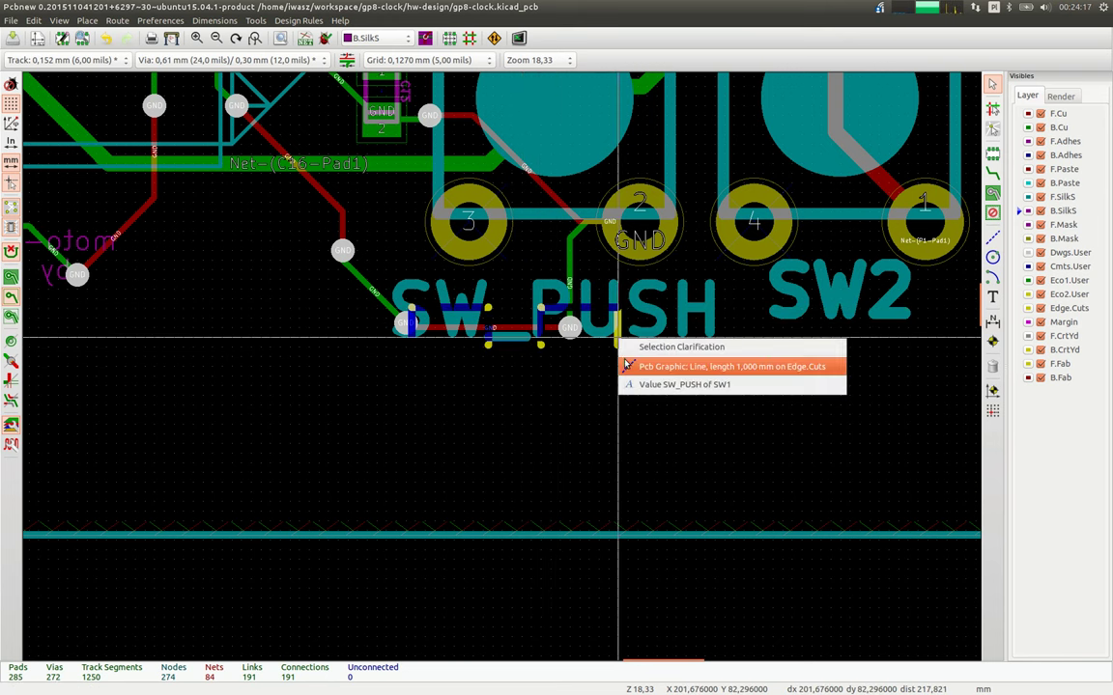
{"action": "left_click", "coordinate": [626, 367]}
{"action": "scroll", "coordinate": [625, 366], "scroll_direction": "down", "scroll_amount": 3}
{"action": "scroll", "coordinate": [452, 431], "scroll_direction": "up", "scroll_amount": 3}
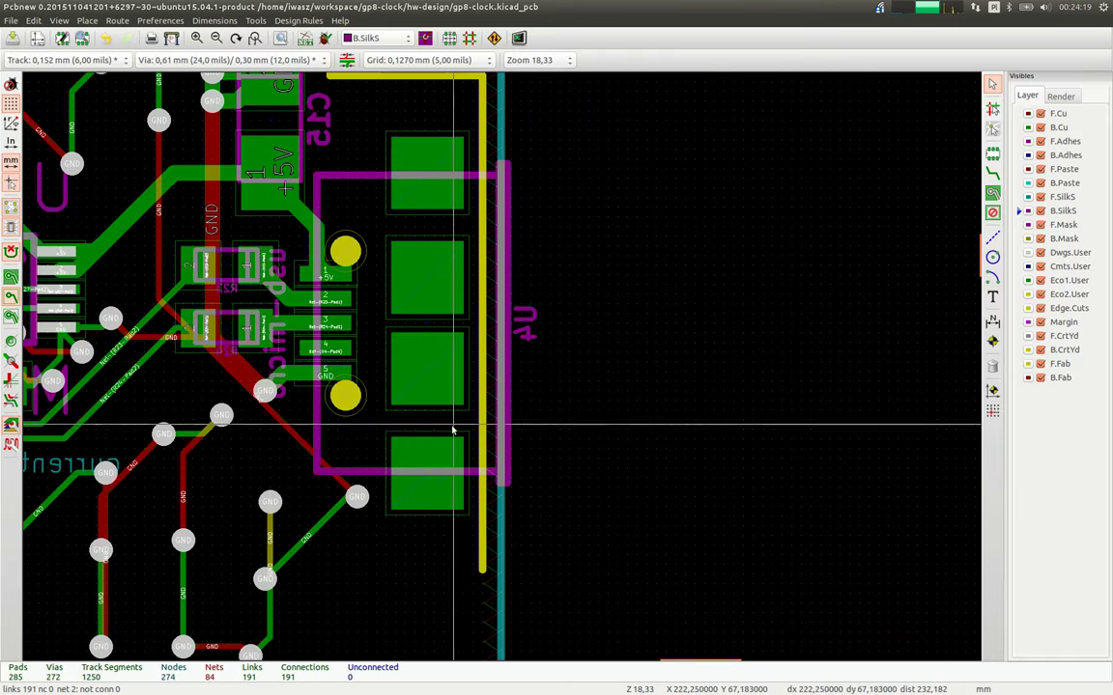
Delete the short horizontal Edge.Cuts segment beside U4.
{"action": "left_click", "coordinate": [482, 441]}
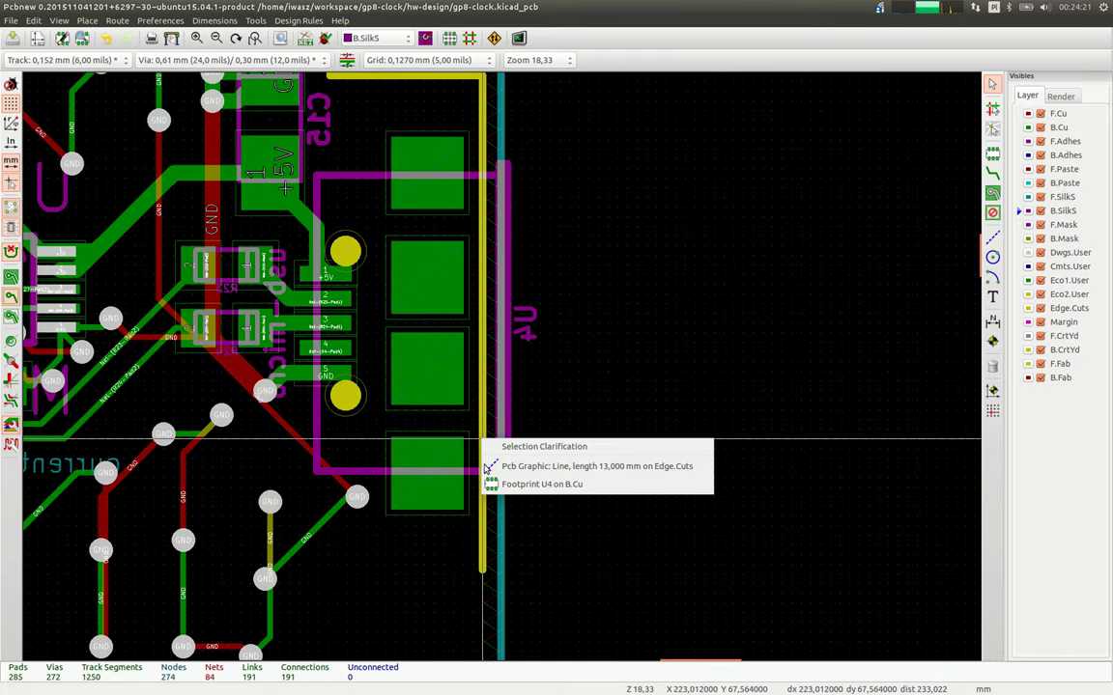
{"action": "left_click", "coordinate": [486, 468]}
{"action": "scroll", "coordinate": [439, 248], "scroll_direction": "down", "scroll_amount": 1}
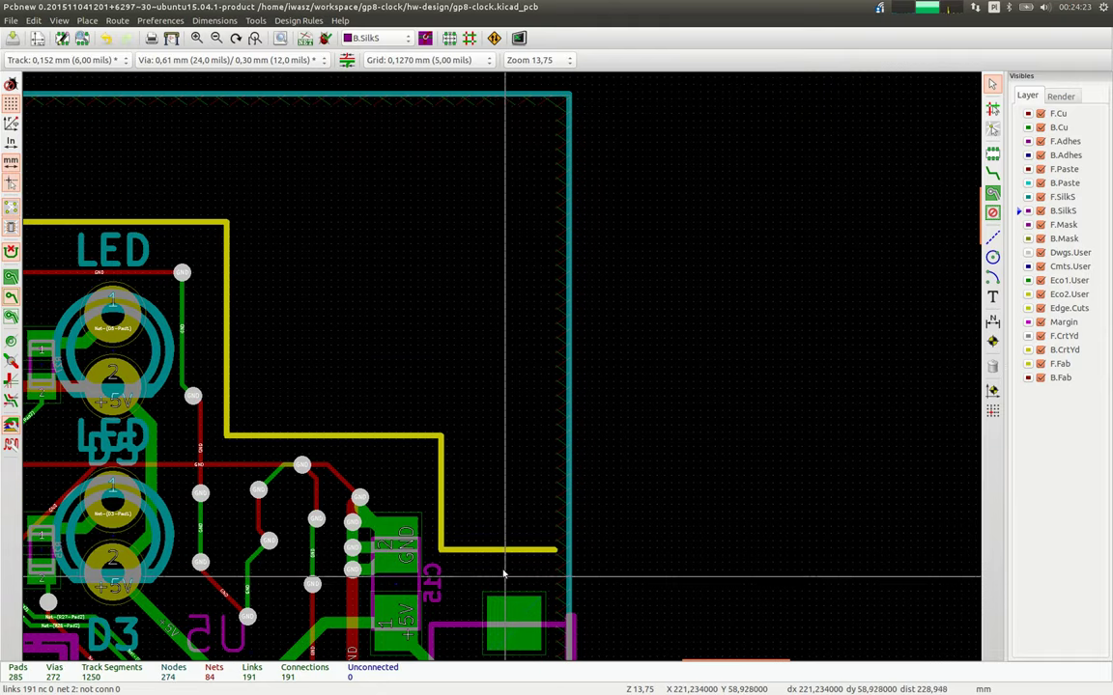
{"action": "key", "text": "Delete"}
{"action": "key", "text": "Delete"}
{"action": "key", "text": "Delete"}
{"action": "key", "text": "Delete"}
{"action": "key", "text": "Delete"}
Delete the old outline segments near the LED label.
{"action": "scroll", "coordinate": [201, 236], "scroll_direction": "down", "scroll_amount": 3}
{"action": "scroll", "coordinate": [691, 380], "scroll_direction": "up", "scroll_amount": 3}
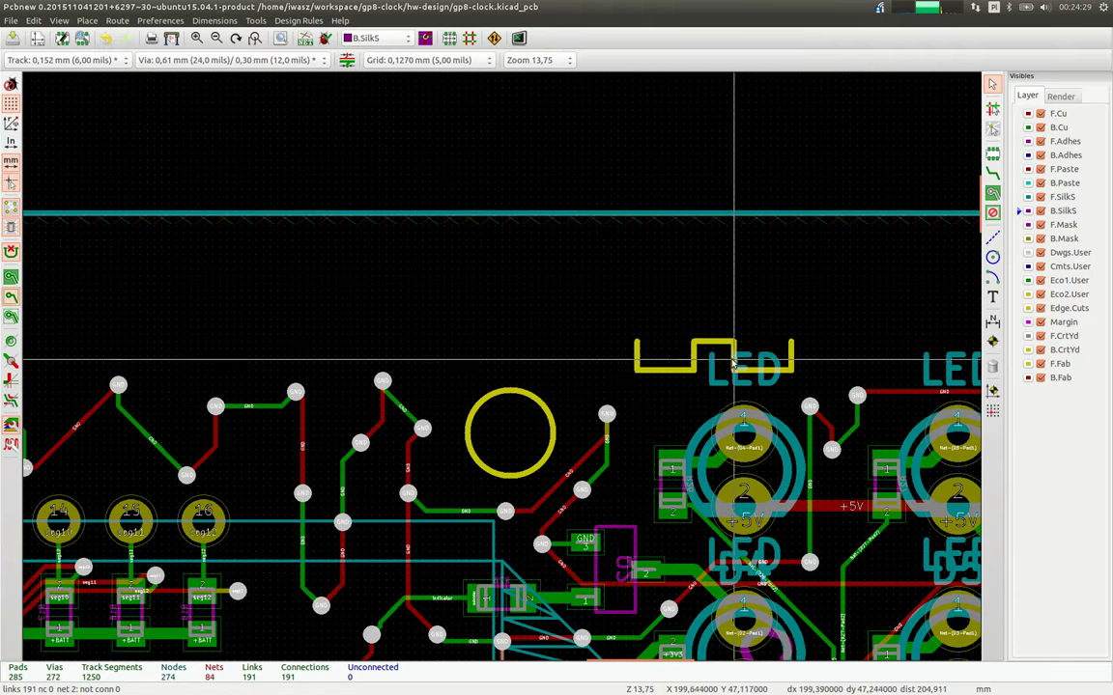
{"action": "key", "text": "Delete"}
{"action": "key", "text": "Delete"}
{"action": "key", "text": "Delete"}
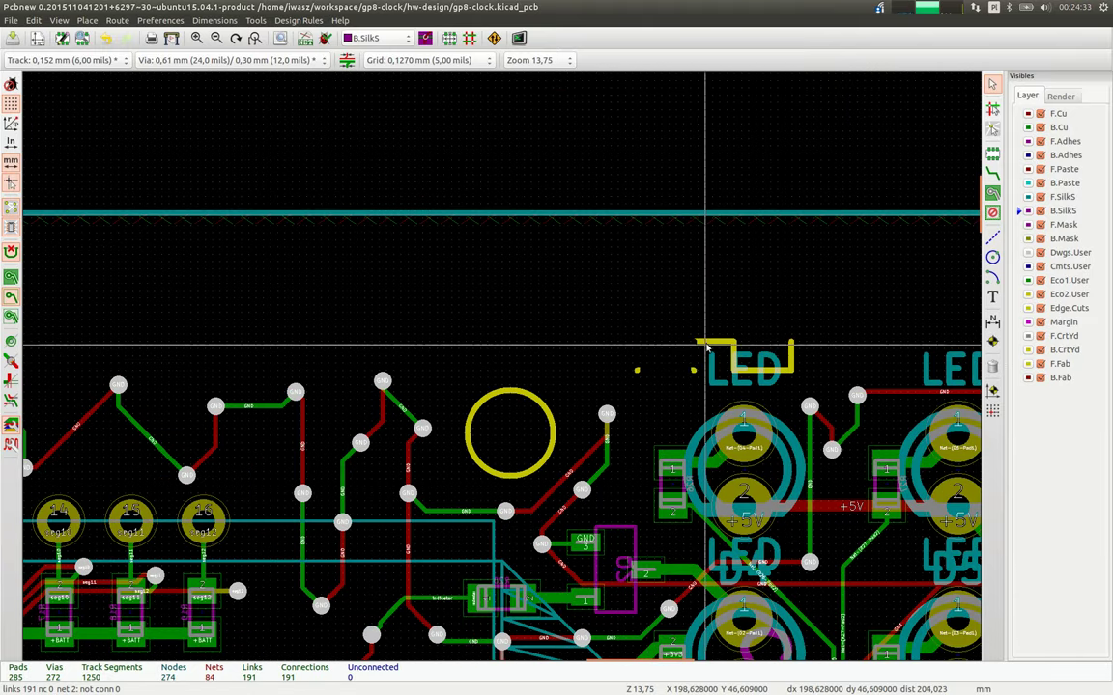
{"action": "key", "text": "Delete"}
{"action": "left_click", "coordinate": [731, 365]}
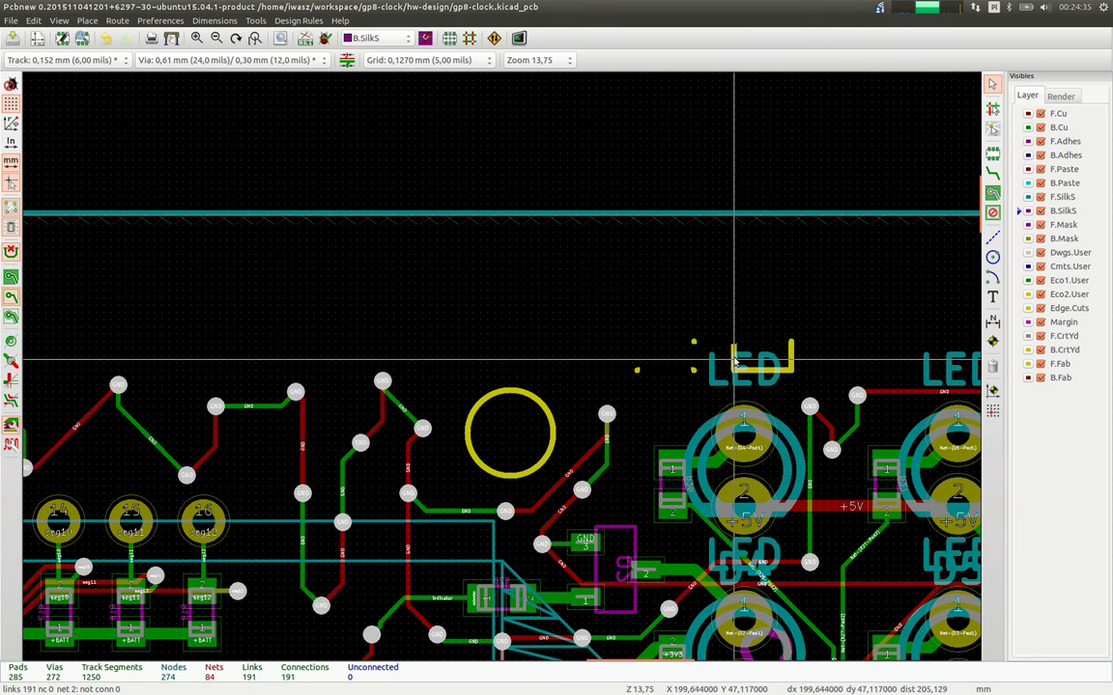
{"action": "key", "text": "Delete"}
Delete the remaining short Edge.Cuts lines beside LED, avoiding the LED text.
{"action": "left_click", "coordinate": [758, 385]}
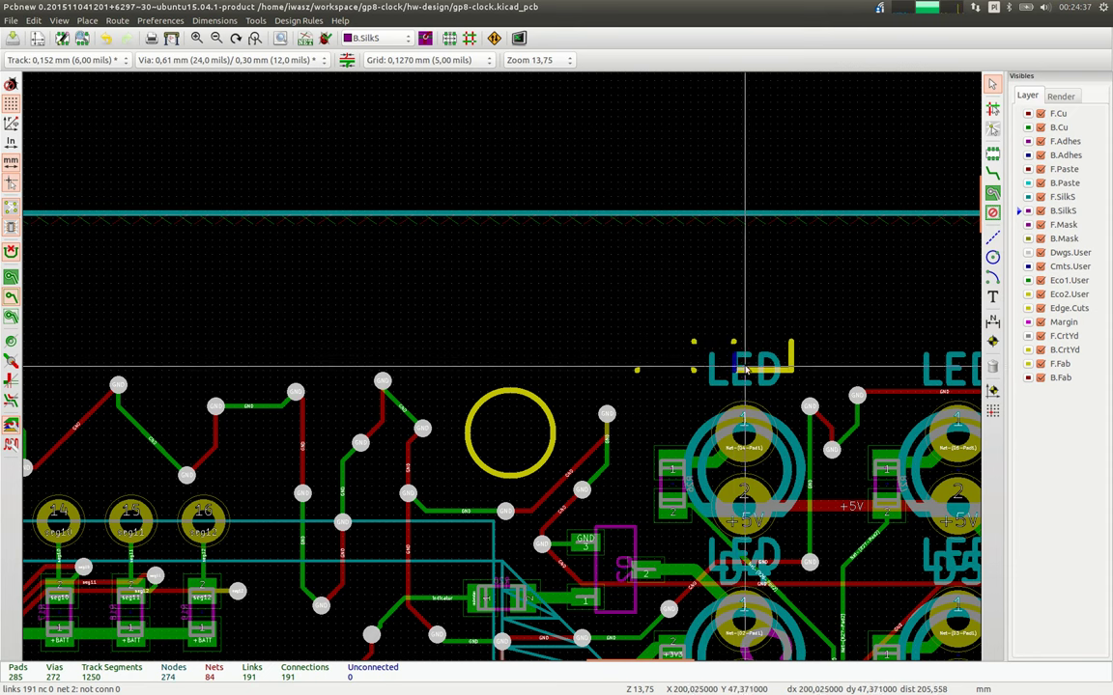
{"action": "key", "text": "Delete"}
{"action": "left_click", "coordinate": [812, 399]}
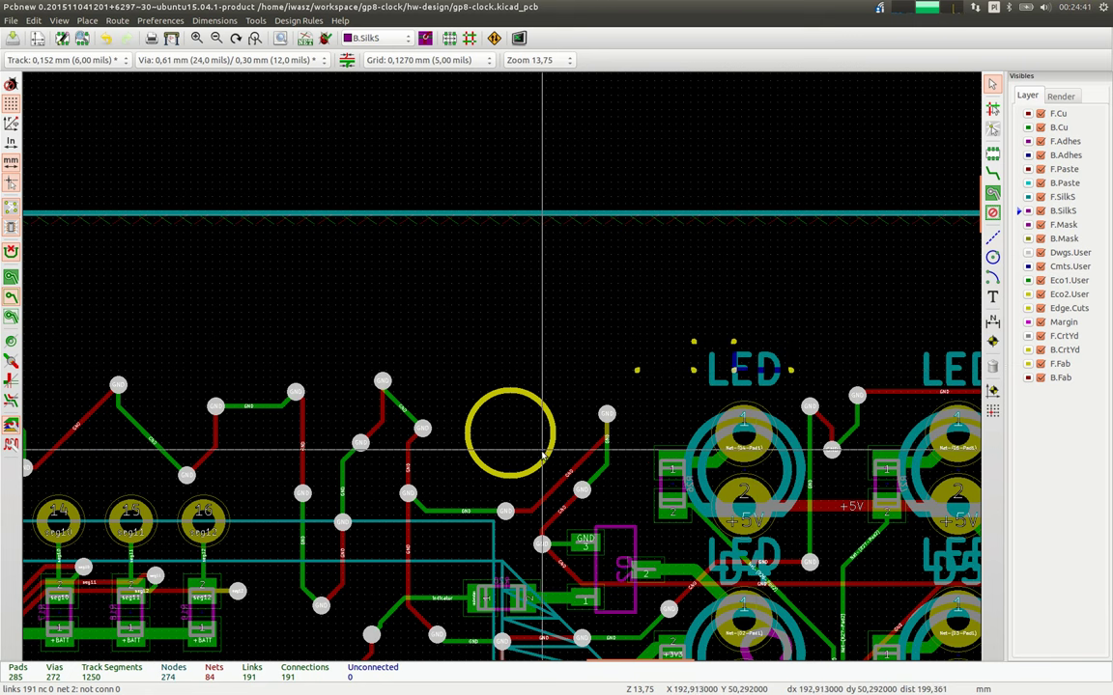
{"action": "scroll", "coordinate": [549, 454], "scroll_direction": "down", "scroll_amount": 2}
{"action": "scroll", "coordinate": [625, 329], "scroll_direction": "up", "scroll_amount": 1}
{"action": "scroll", "coordinate": [626, 329], "scroll_direction": "up", "scroll_amount": 2}
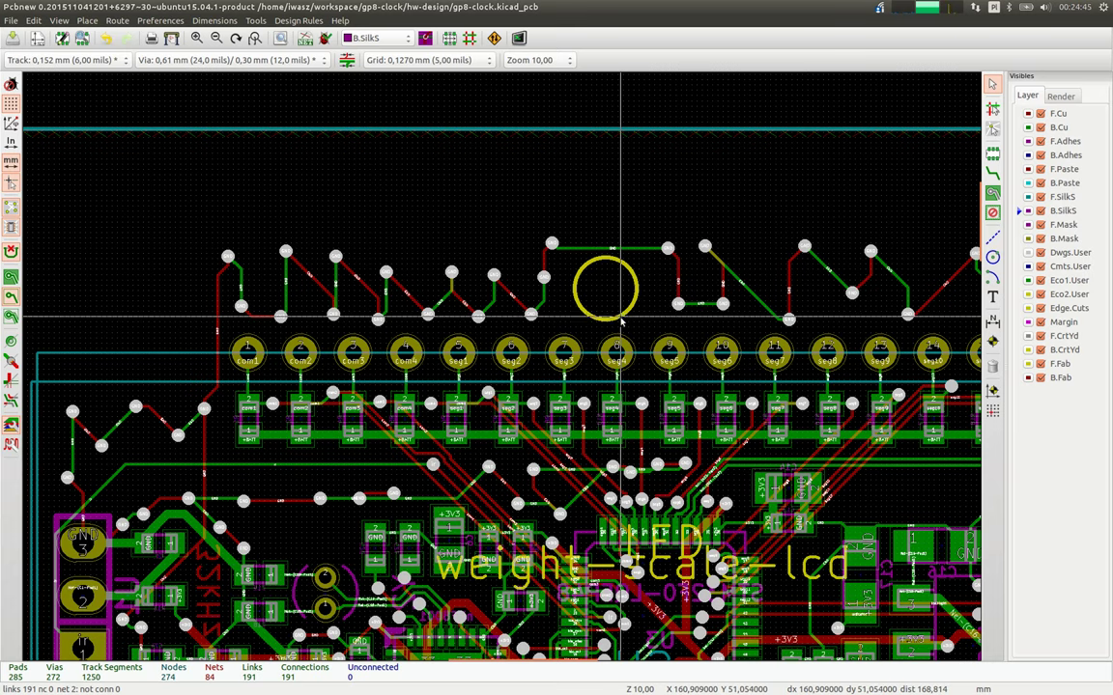
{"action": "scroll", "coordinate": [621, 322], "scroll_direction": "down", "scroll_amount": 2}
{"action": "scroll", "coordinate": [388, 378], "scroll_direction": "up", "scroll_amount": 2}
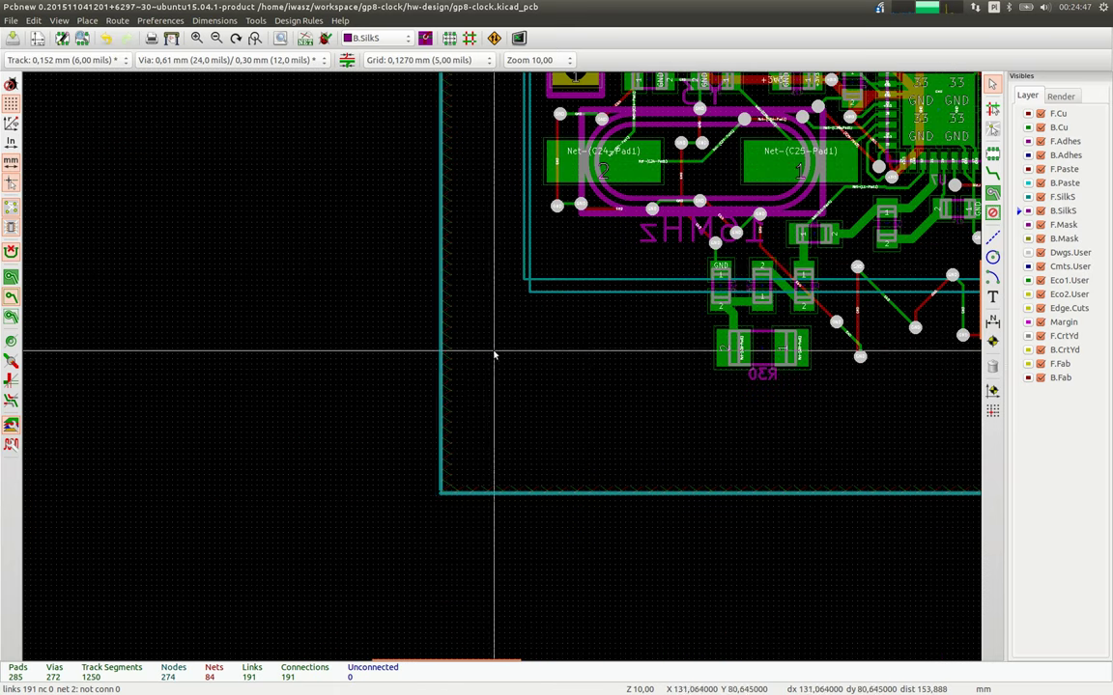
{"action": "scroll", "coordinate": [434, 272], "scroll_direction": "up", "scroll_amount": 2}
{"action": "scroll", "coordinate": [488, 365], "scroll_direction": "up", "scroll_amount": 2}
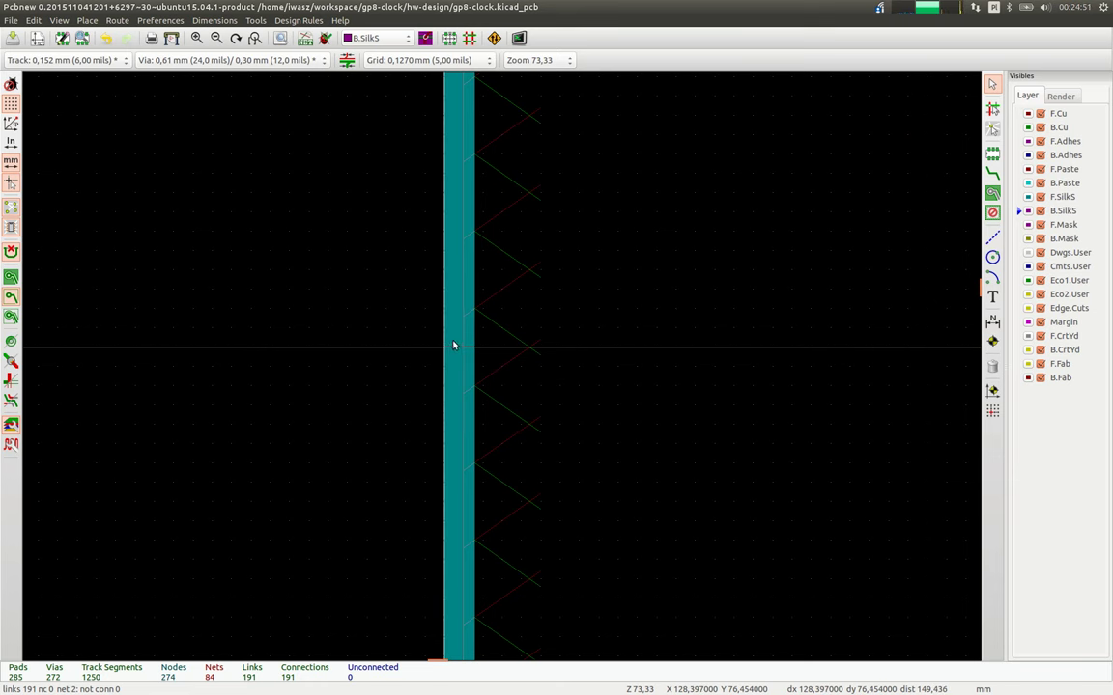
Remove the old silkscreen outline lines at the board edge and along the top edge.
{"action": "left_click", "coordinate": [454, 354]}
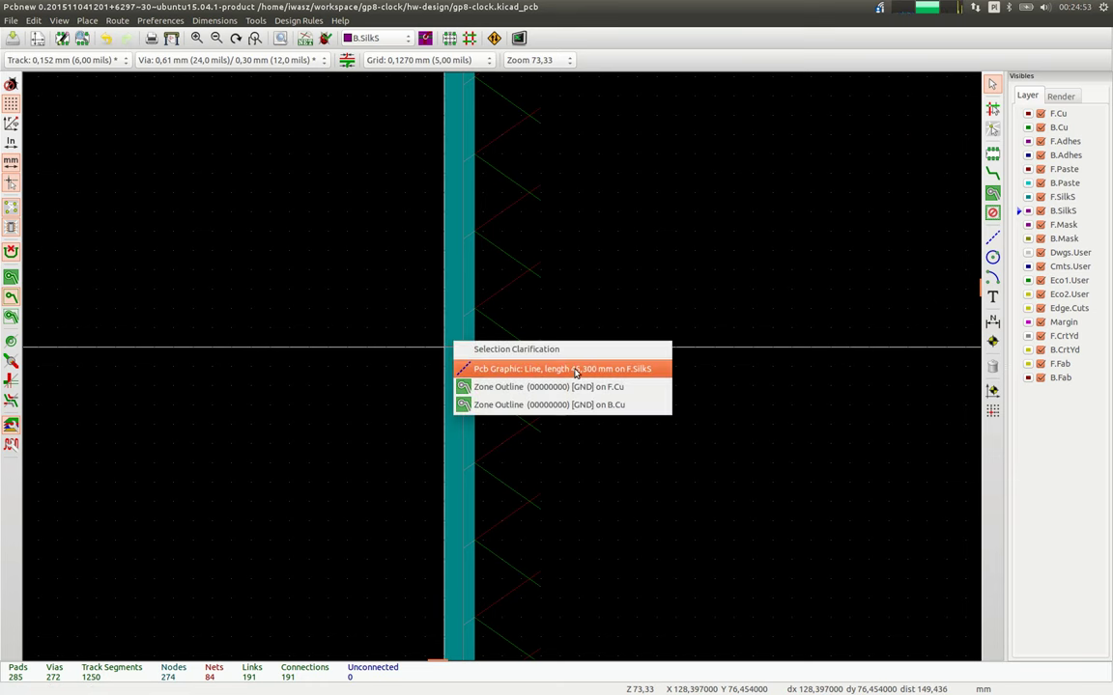
{"action": "left_click", "coordinate": [576, 372]}
{"action": "scroll", "coordinate": [501, 367], "scroll_direction": "down", "scroll_amount": 3}
{"action": "scroll", "coordinate": [539, 379], "scroll_direction": "up", "scroll_amount": 2}
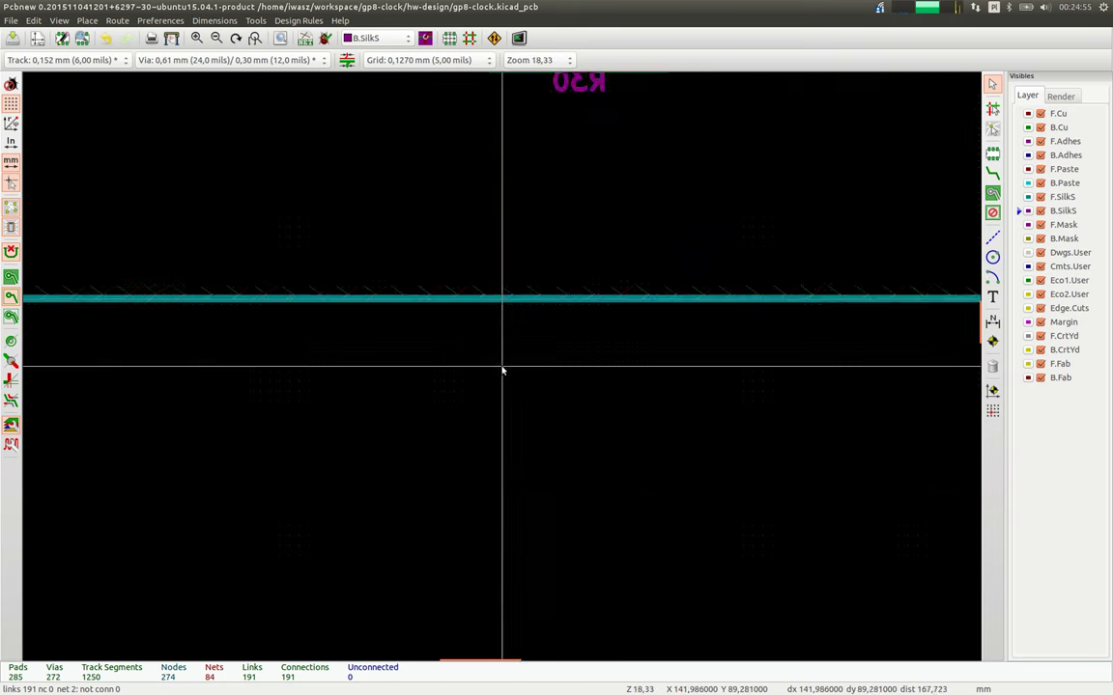
{"action": "scroll", "coordinate": [501, 370], "scroll_direction": "up", "scroll_amount": 1}
{"action": "left_click", "coordinate": [503, 277]}
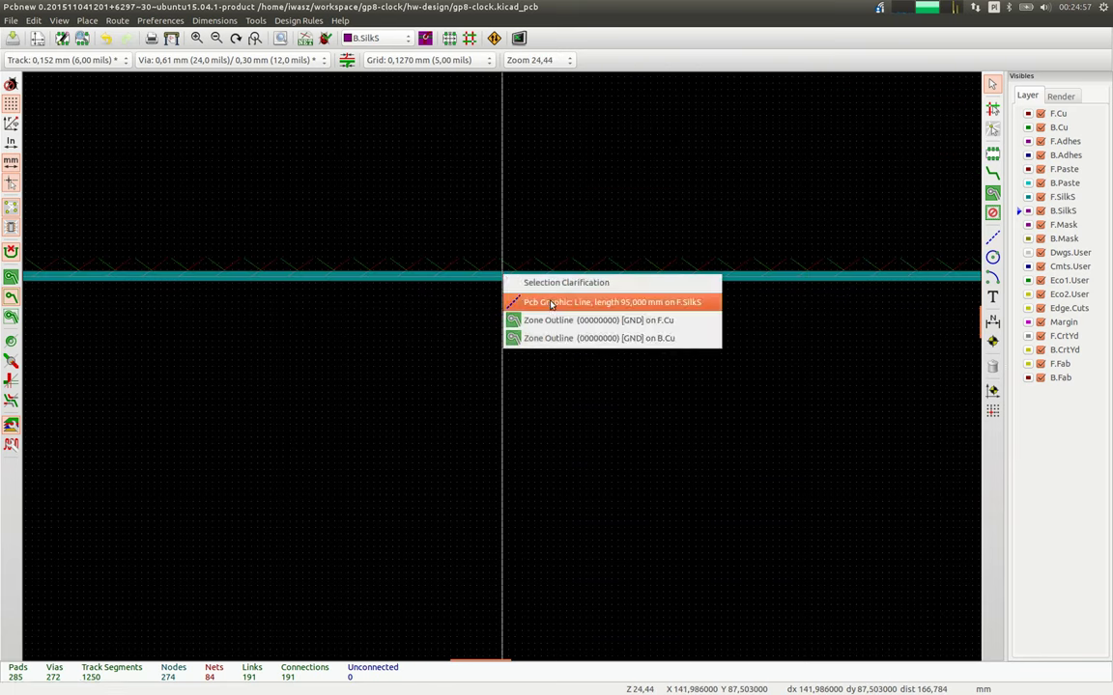
{"action": "left_click", "coordinate": [550, 305]}
{"action": "scroll", "coordinate": [501, 367], "scroll_direction": "down", "scroll_amount": 3}
{"action": "scroll", "coordinate": [501, 367], "scroll_direction": "down", "scroll_amount": 2}
{"action": "scroll", "coordinate": [541, 405], "scroll_direction": "up", "scroll_amount": 4}
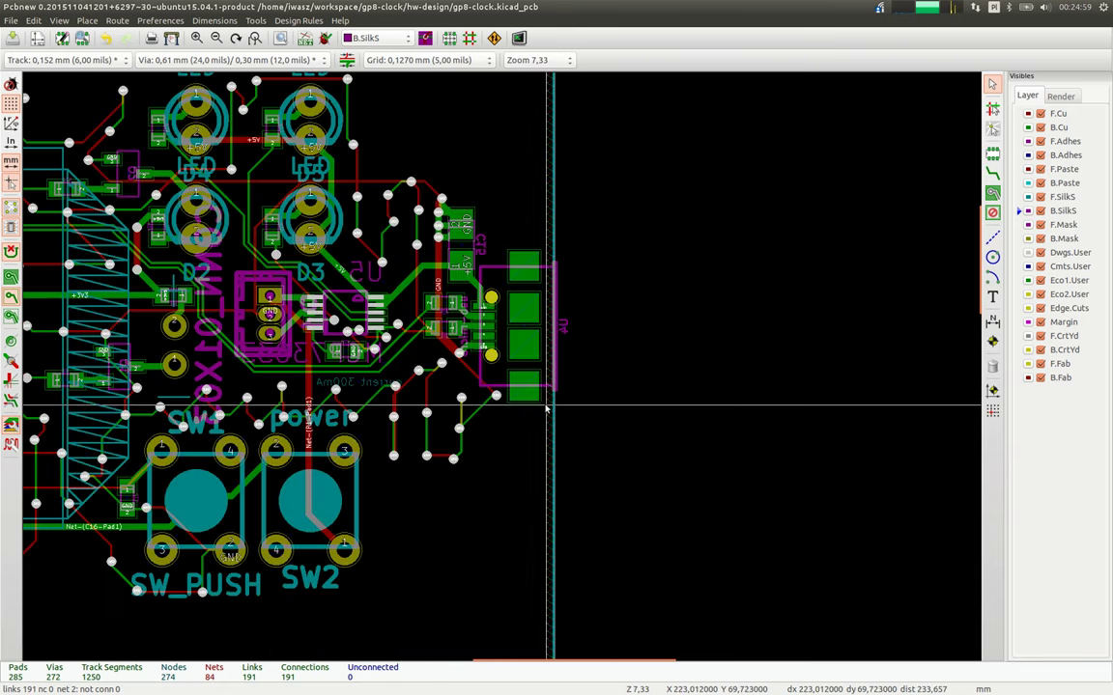
Remove the outline line near the switches and check the edge for leftover lines.
{"action": "left_click", "coordinate": [500, 369]}
{"action": "left_click", "coordinate": [541, 391]}
{"action": "scroll", "coordinate": [502, 370], "scroll_direction": "down", "scroll_amount": 2}
{"action": "scroll", "coordinate": [502, 370], "scroll_direction": "down", "scroll_amount": 2}
{"action": "scroll", "coordinate": [503, 374], "scroll_direction": "up", "scroll_amount": 4}
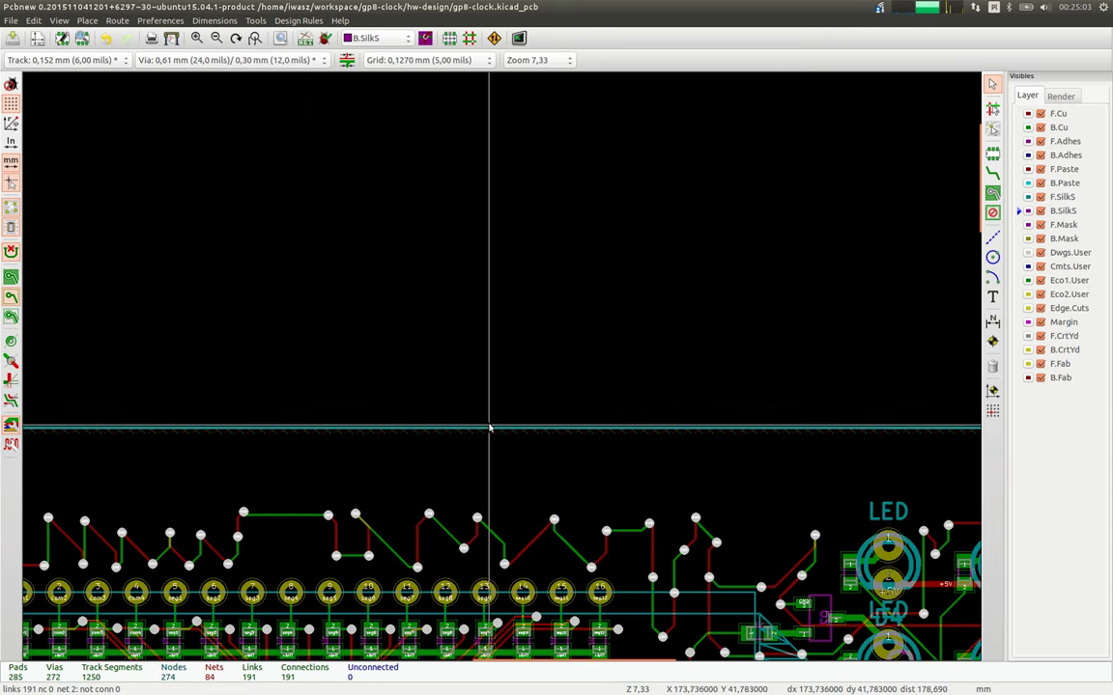
{"action": "left_click", "coordinate": [487, 429]}
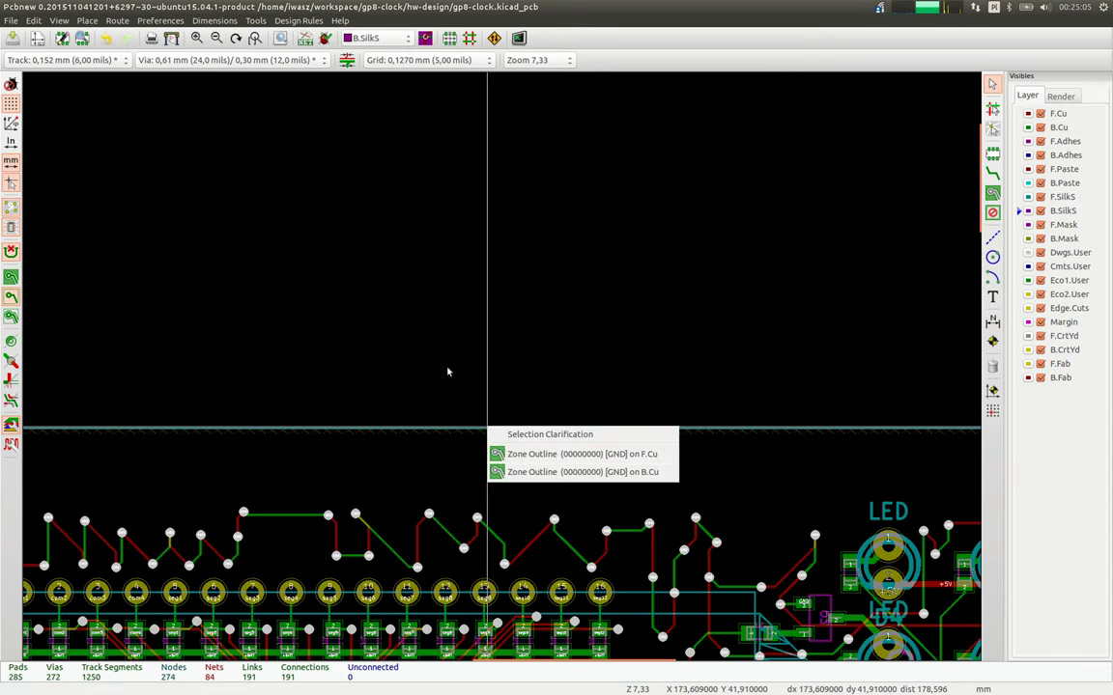
{"action": "key", "text": "Escape"}
{"action": "scroll", "coordinate": [477, 435], "scroll_direction": "up", "scroll_amount": 1}
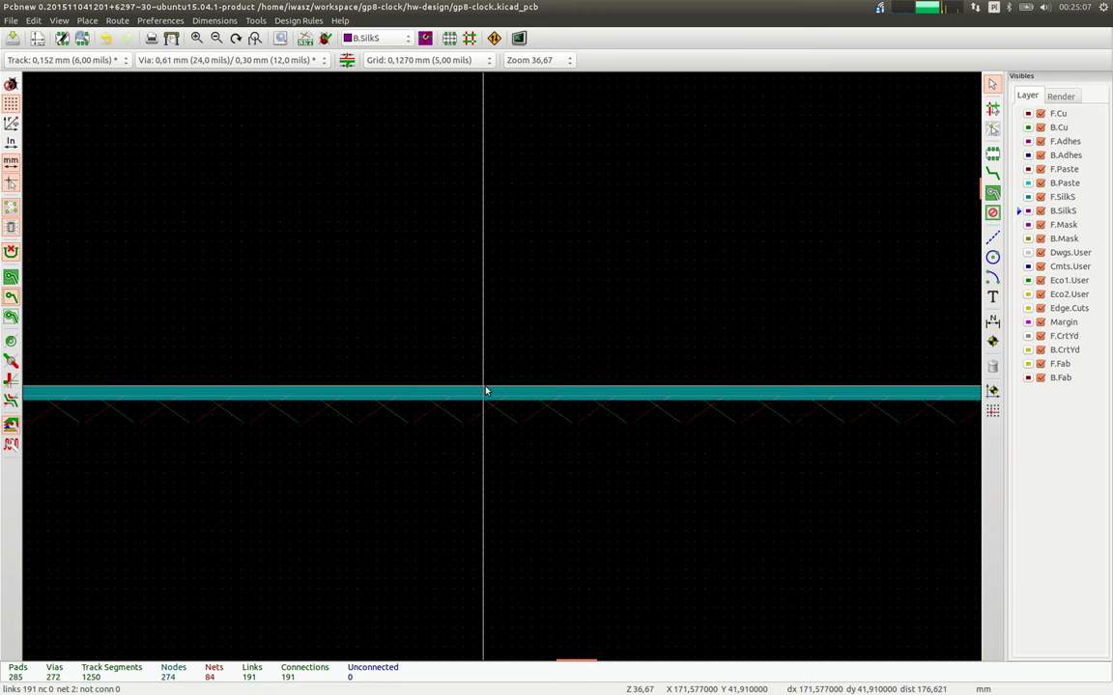
{"action": "left_click", "coordinate": [486, 393]}
{"action": "key", "text": "Escape"}
{"action": "scroll", "coordinate": [504, 386], "scroll_direction": "down", "scroll_amount": 5}
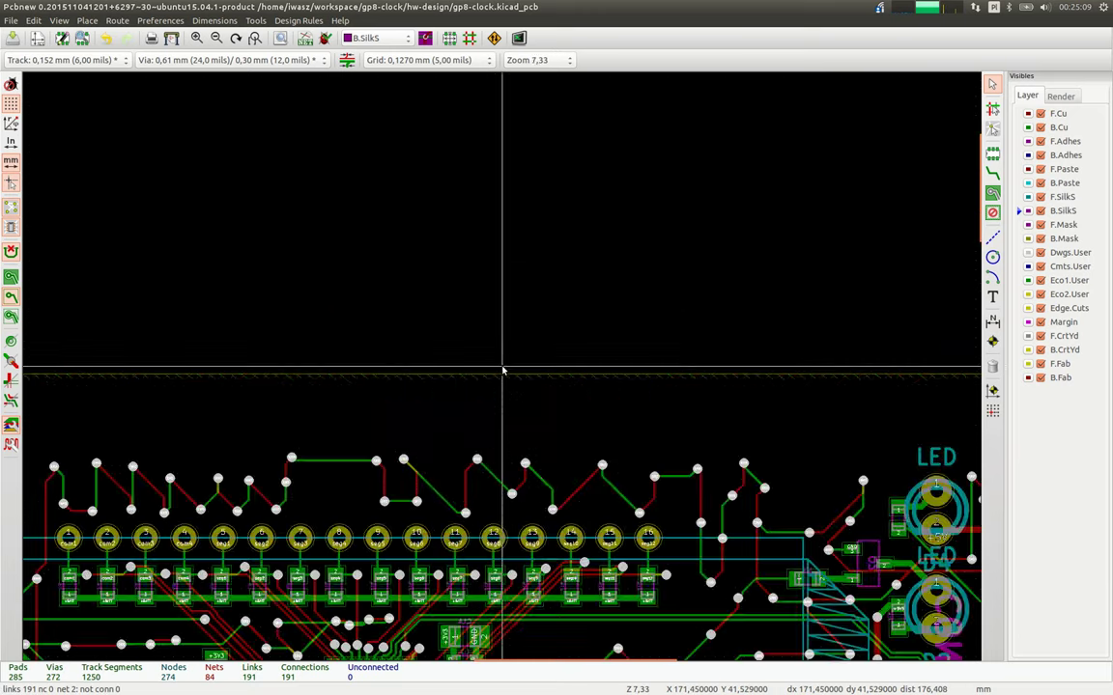
{"action": "scroll", "coordinate": [482, 376], "scroll_direction": "down", "scroll_amount": 5}
Save the gp8-clock board before moving it.
{"action": "key", "text": "ctrl+s"}
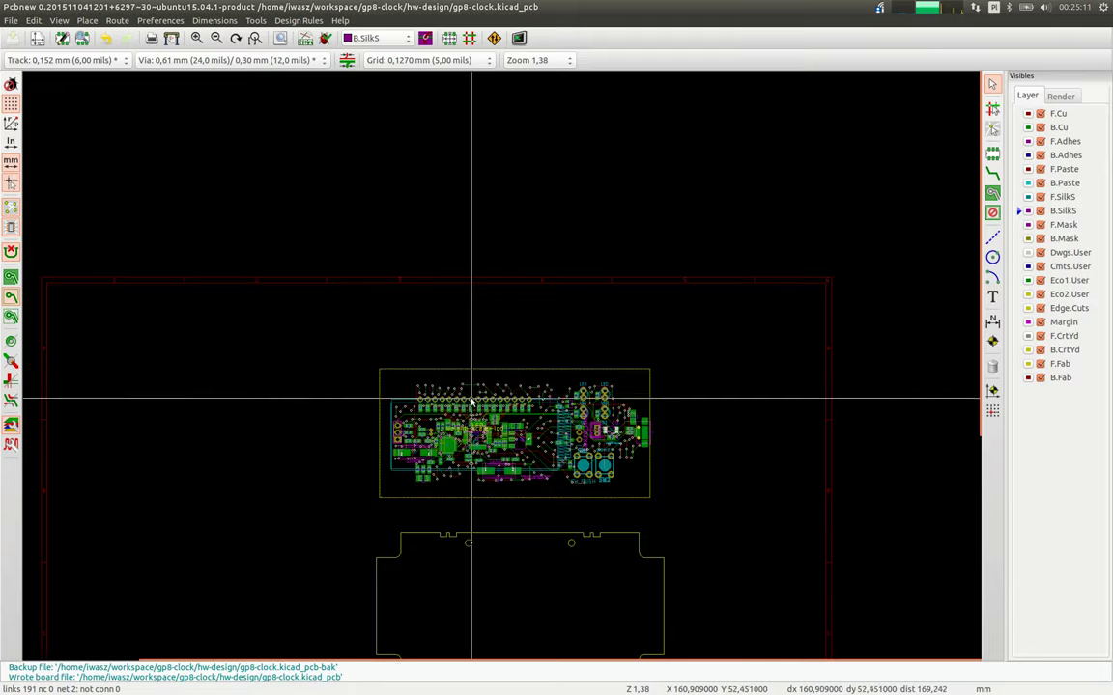
{"action": "scroll", "coordinate": [454, 397], "scroll_direction": "up", "scroll_amount": 1}
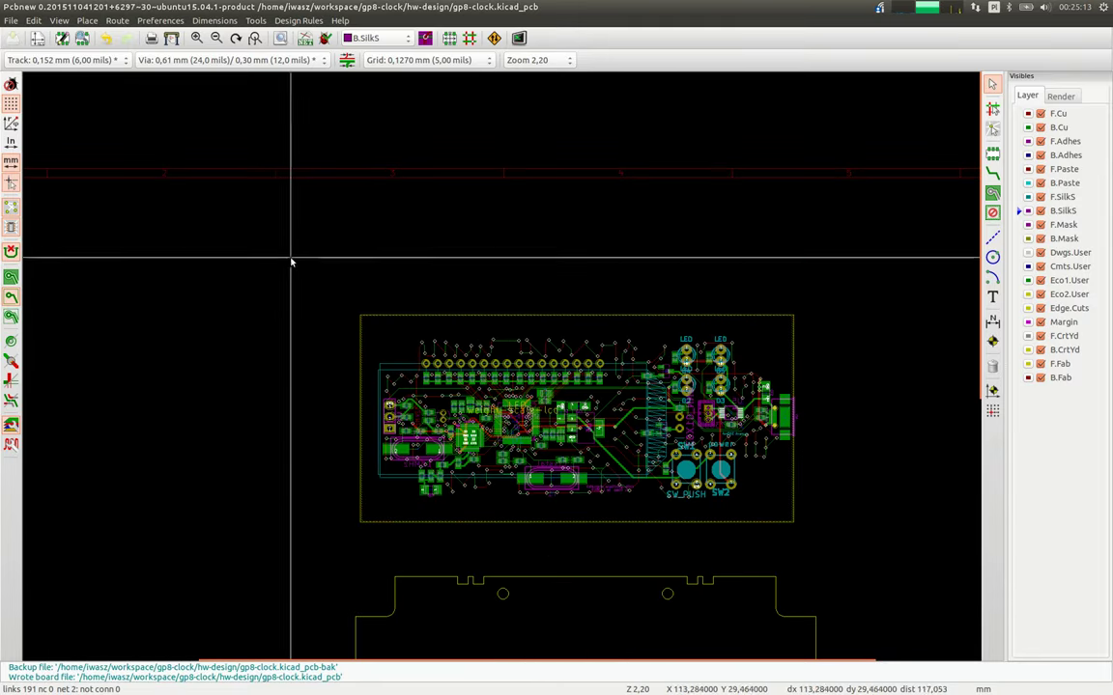
{"action": "scroll", "coordinate": [335, 323], "scroll_direction": "down", "scroll_amount": 1}
Block-move the whole gp8-clock board into the aaa.dxf enclosure Edge.Cuts outline.
{"action": "left_click_drag", "start_coordinate": [476, 342], "coordinate": [798, 483]}
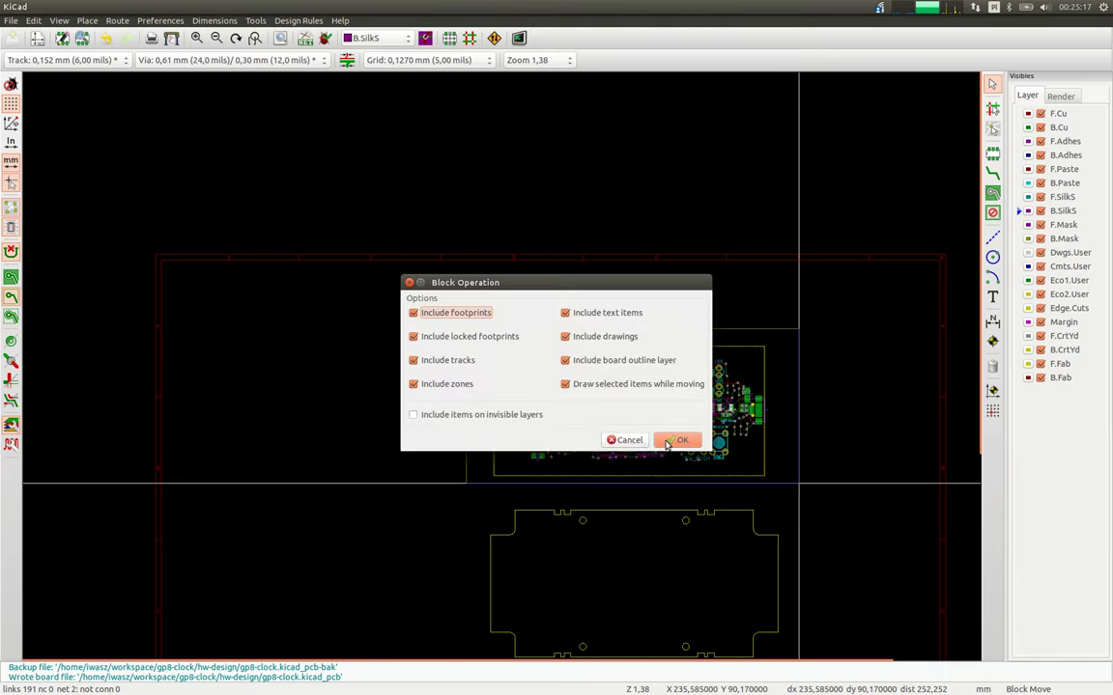
{"action": "left_click", "coordinate": [680, 440]}
{"action": "scroll", "coordinate": [502, 367], "scroll_direction": "down", "scroll_amount": 1}
{"action": "scroll", "coordinate": [501, 368], "scroll_direction": "down", "scroll_amount": 1}
{"action": "scroll", "coordinate": [502, 367], "scroll_direction": "up", "scroll_amount": 3}
{"action": "scroll", "coordinate": [502, 369], "scroll_direction": "up", "scroll_amount": 1}
{"action": "scroll", "coordinate": [531, 391], "scroll_direction": "down", "scroll_amount": 2}
{"action": "scroll", "coordinate": [934, 490], "scroll_direction": "up", "scroll_amount": 1}
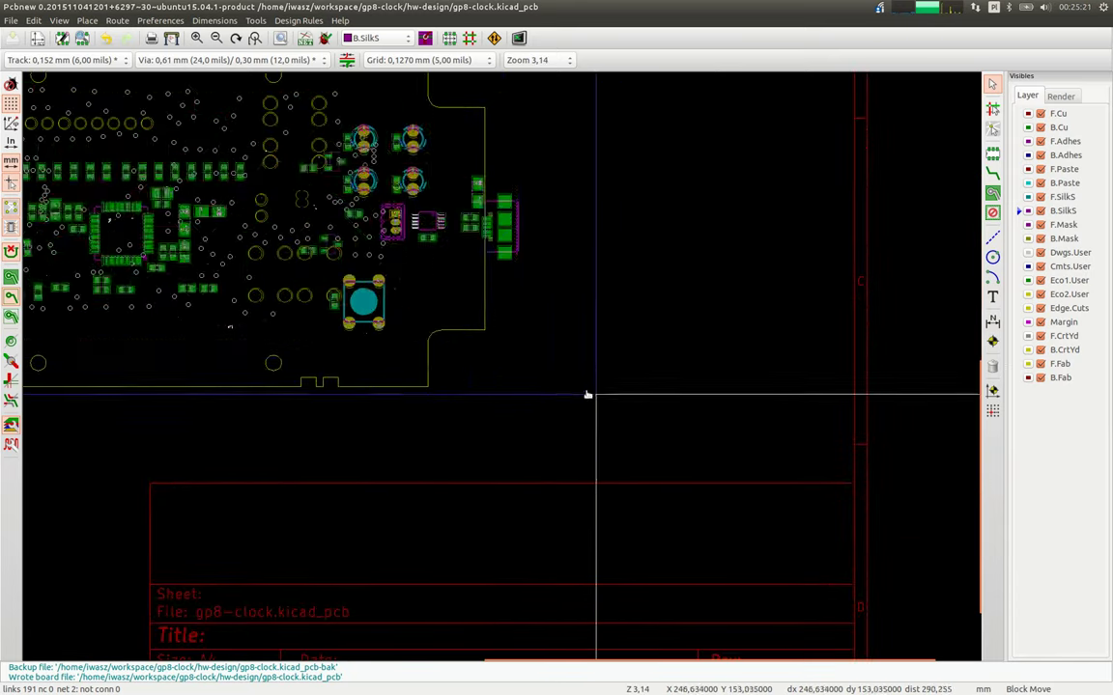
{"action": "scroll", "coordinate": [504, 371], "scroll_direction": "down", "scroll_amount": 1}
{"action": "scroll", "coordinate": [504, 371], "scroll_direction": "down", "scroll_amount": 1}
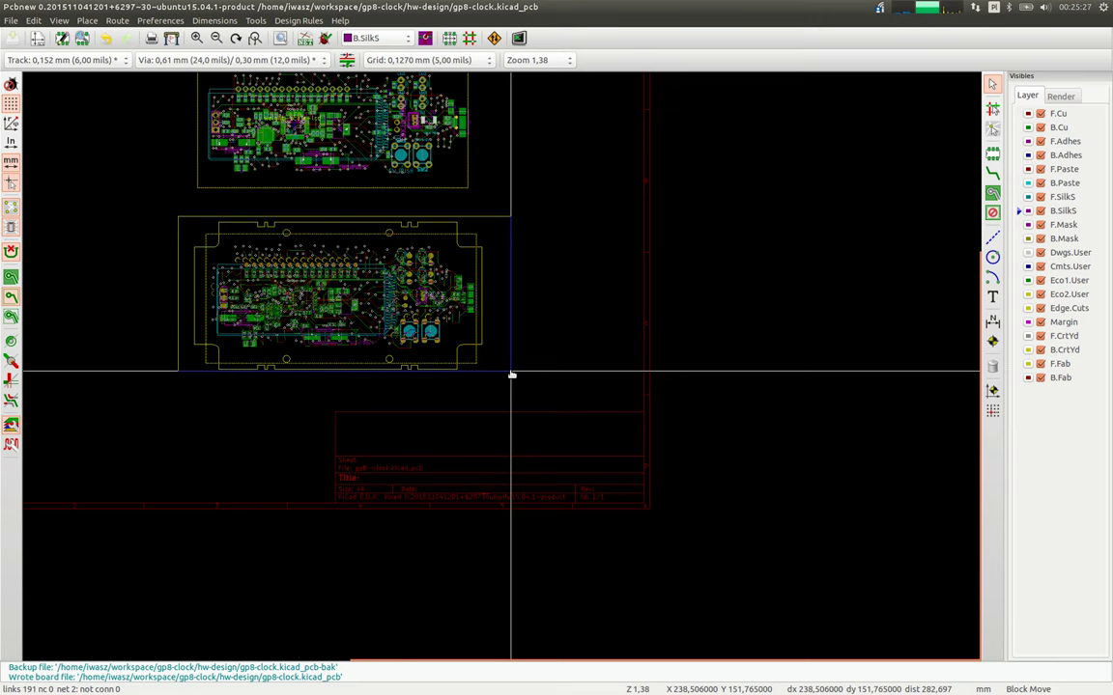
{"action": "left_click", "coordinate": [512, 375]}
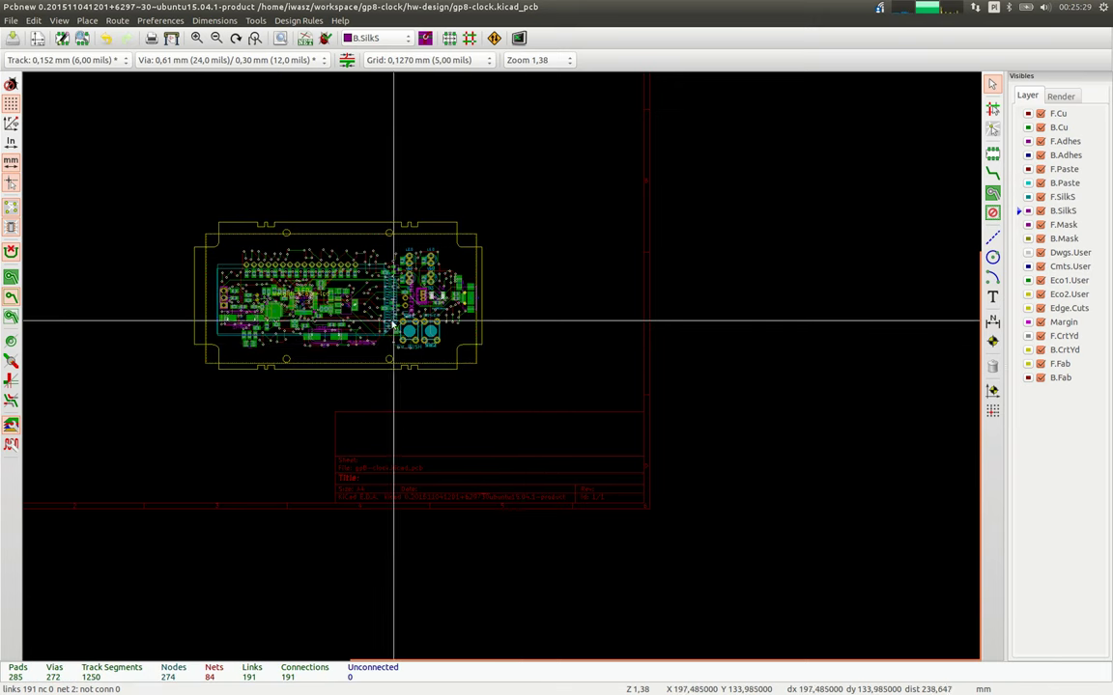
{"action": "scroll", "coordinate": [394, 326], "scroll_direction": "up", "scroll_amount": 4}
{"action": "scroll", "coordinate": [395, 326], "scroll_direction": "down", "scroll_amount": 2}
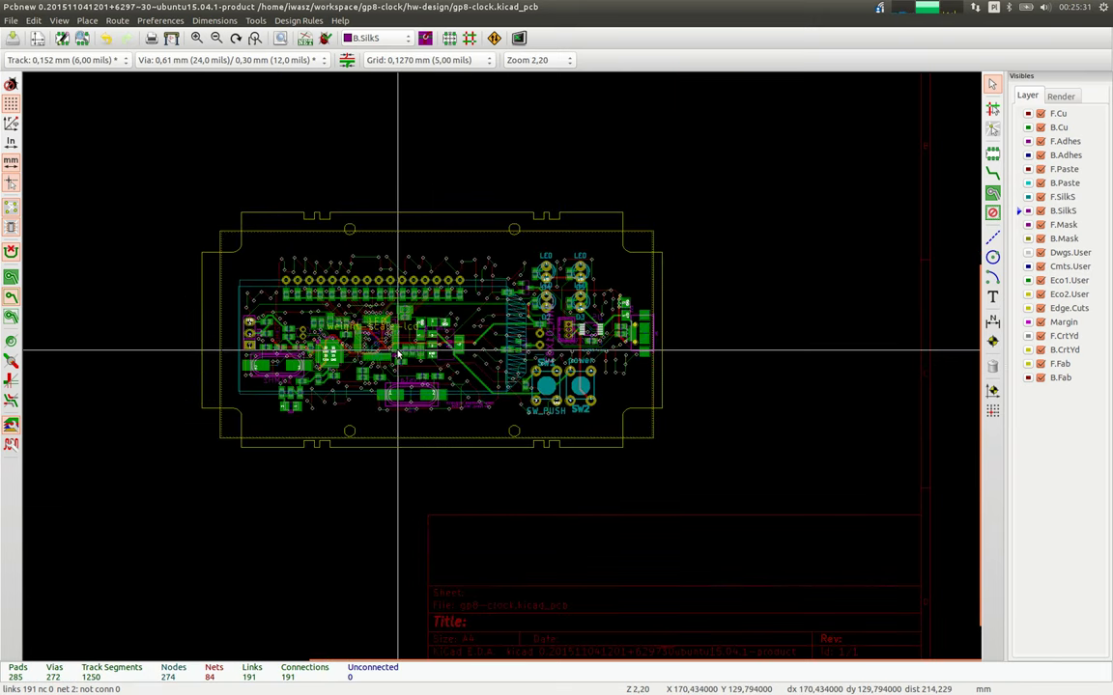
Run the design rule check so the GND zones refill within the enclosure outline.
{"action": "left_click", "coordinate": [324, 38]}
{"action": "left_click", "coordinate": [723, 277]}
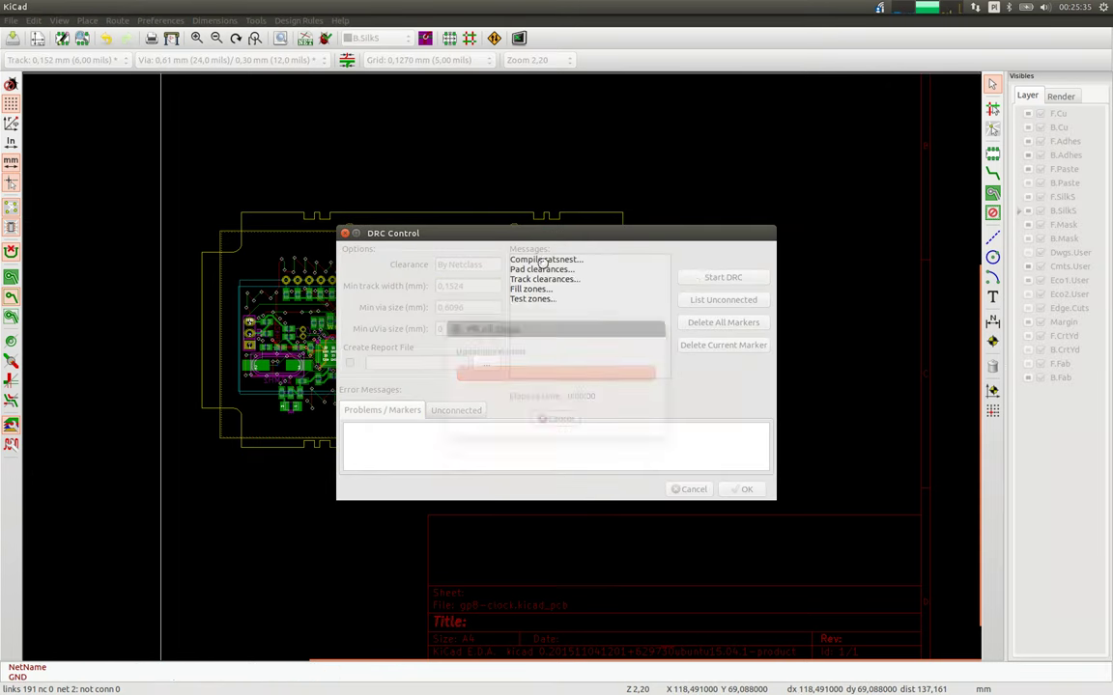
{"action": "left_click", "coordinate": [344, 234]}
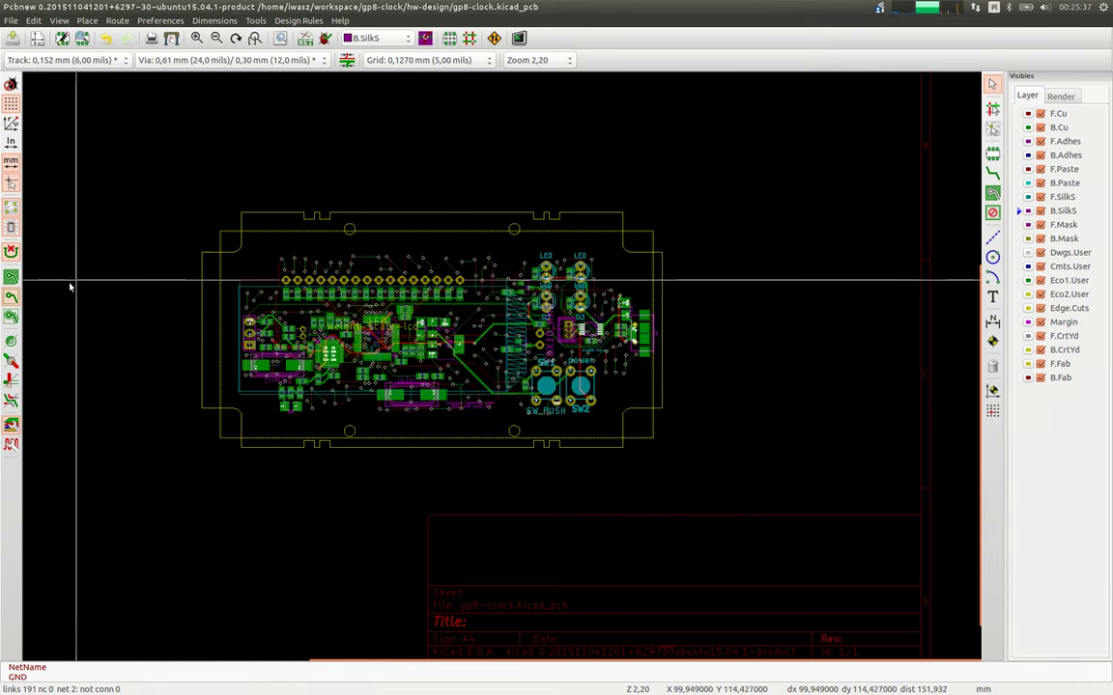
{"action": "left_click", "coordinate": [11, 277]}
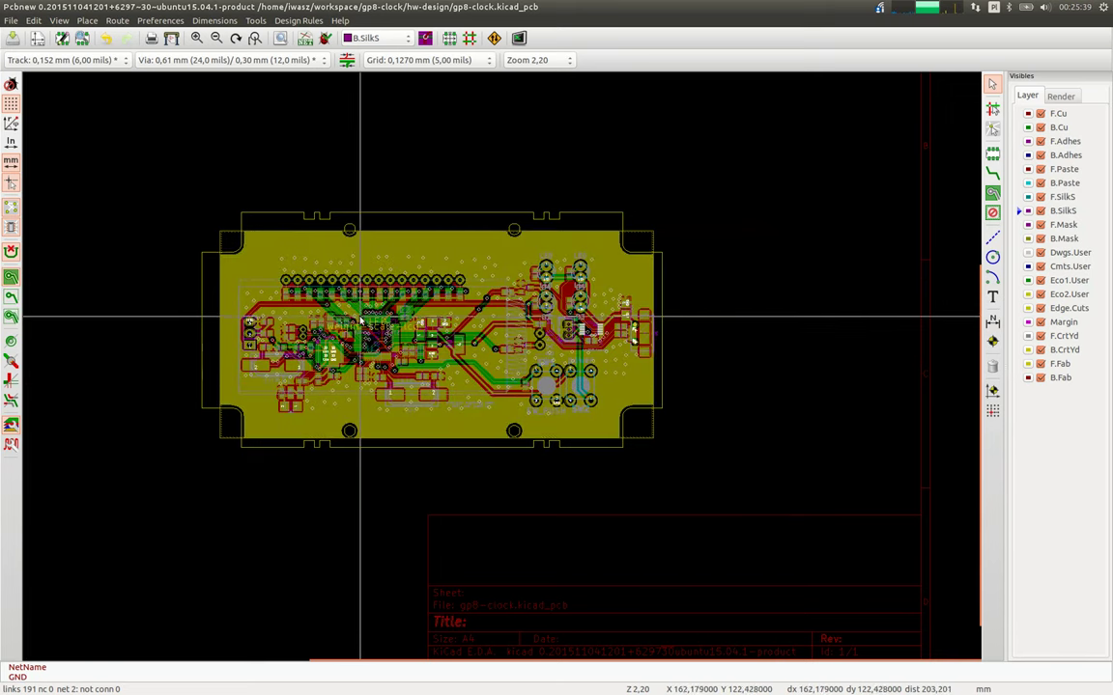
{"action": "scroll", "coordinate": [499, 360], "scroll_direction": "down", "scroll_amount": 3}
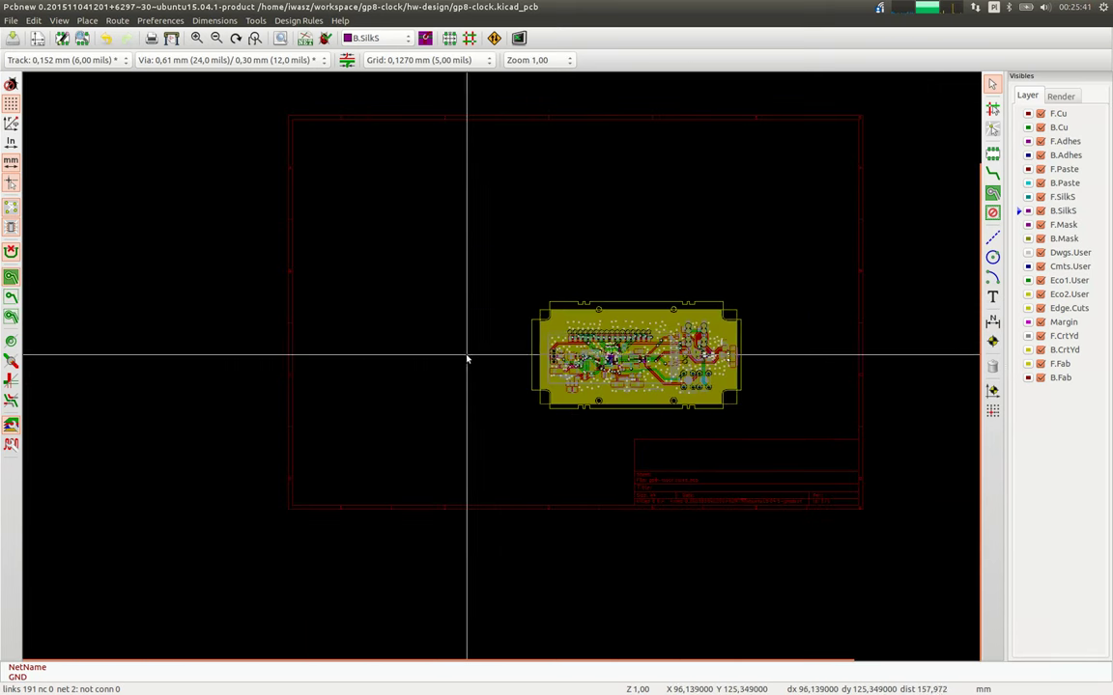
{"action": "scroll", "coordinate": [467, 360], "scroll_direction": "up", "scroll_amount": 1}
{"action": "scroll", "coordinate": [502, 370], "scroll_direction": "up", "scroll_amount": 1}
{"action": "scroll", "coordinate": [502, 370], "scroll_direction": "up", "scroll_amount": 1}
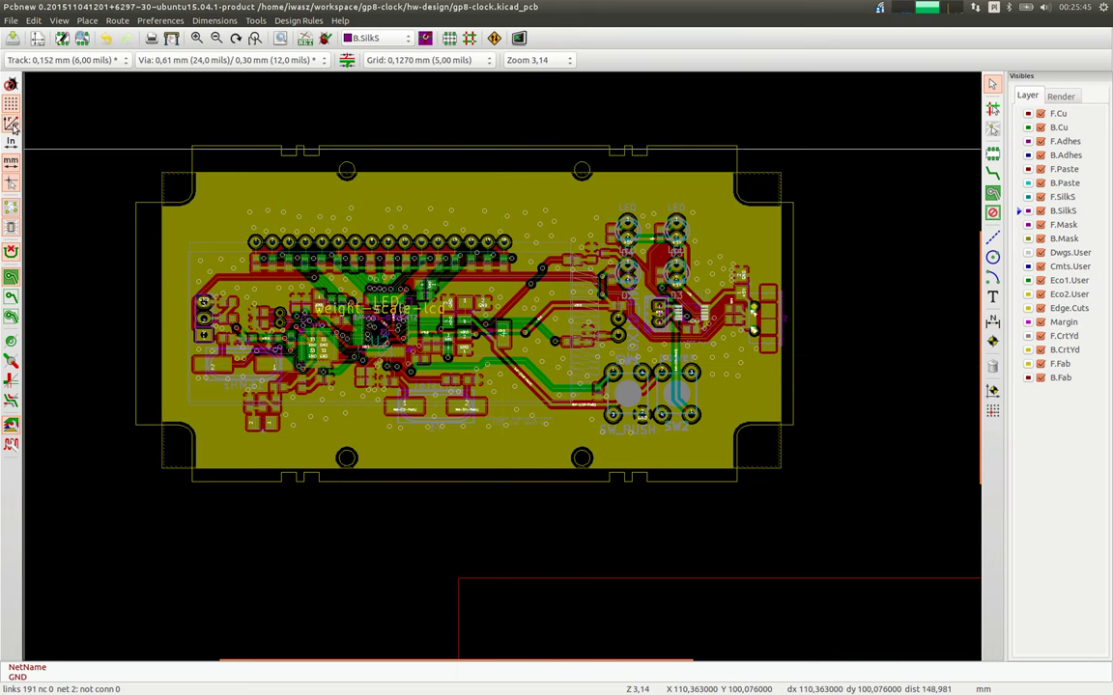
Save gp8-clock.kicad_pcb and bring up the terminal's recording-output tab.
{"action": "left_click", "coordinate": [13, 38]}
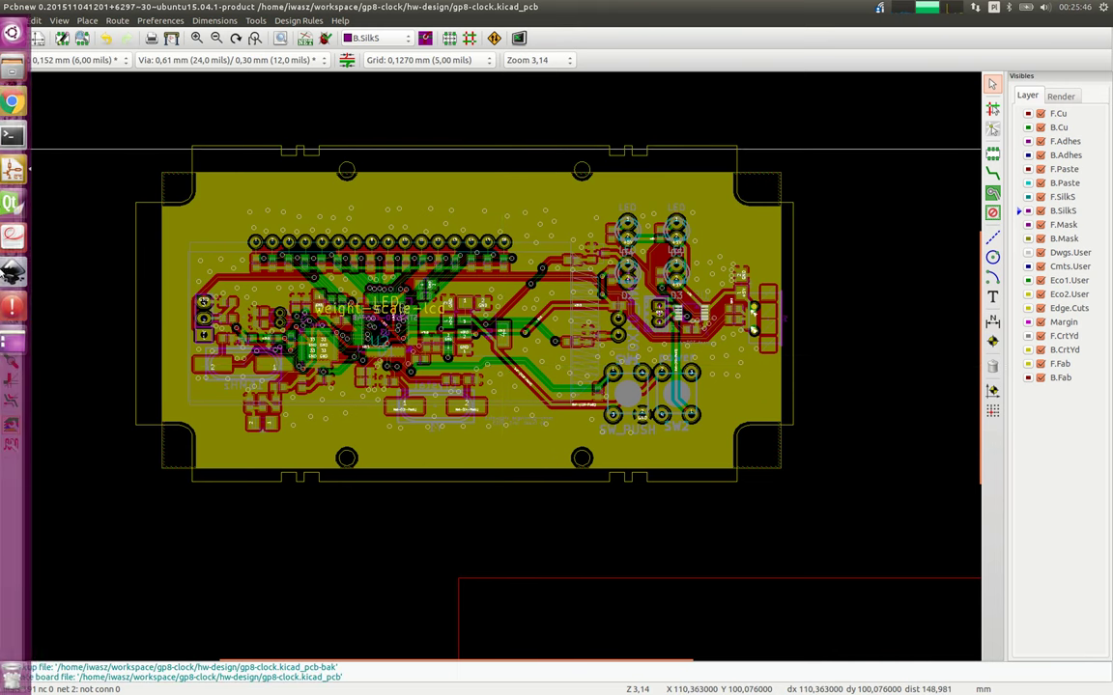
{"action": "left_click", "coordinate": [18, 137]}
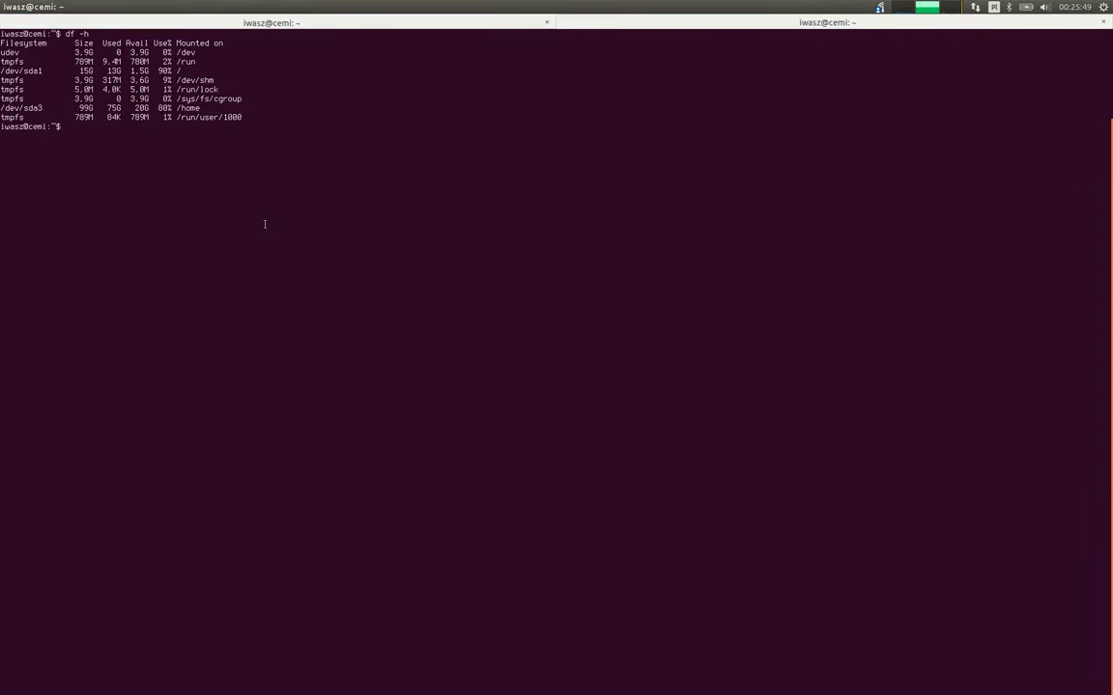
{"action": "left_click", "coordinate": [338, 22]}
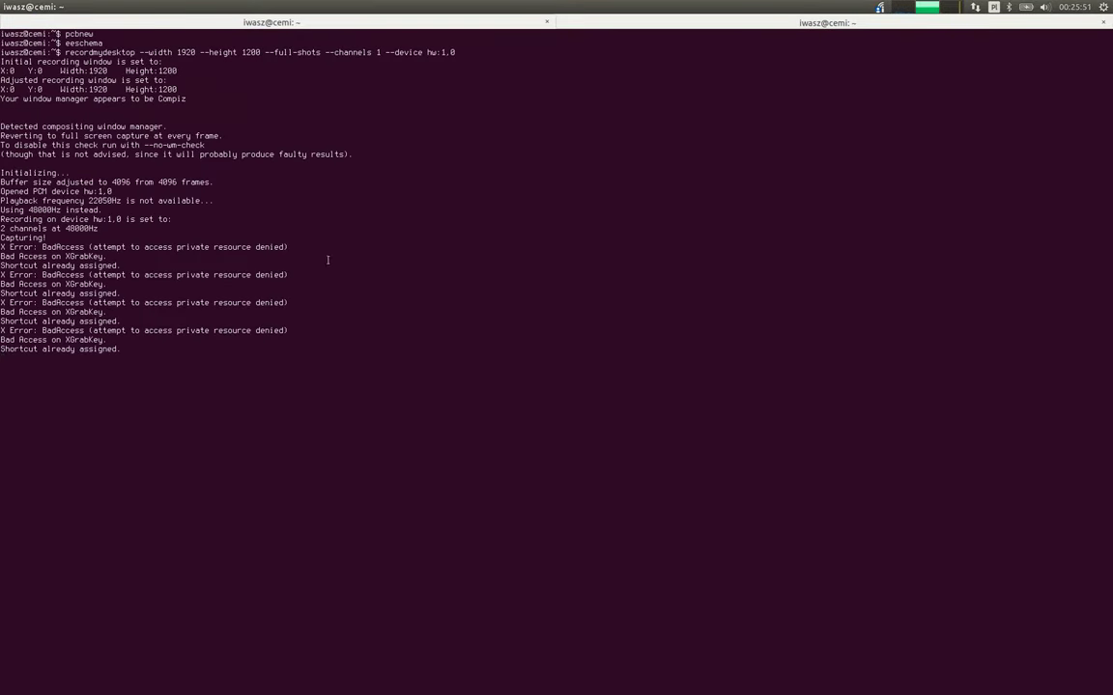